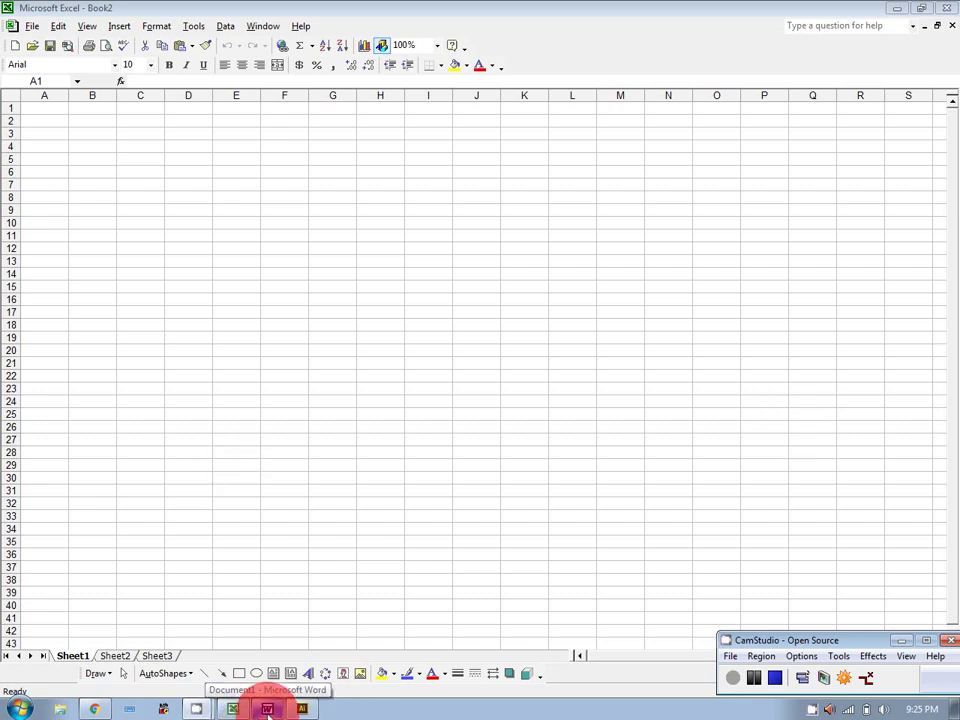
Glance at the Word notes document, then return to the blank Excel workbook Book2.
click(268, 710)
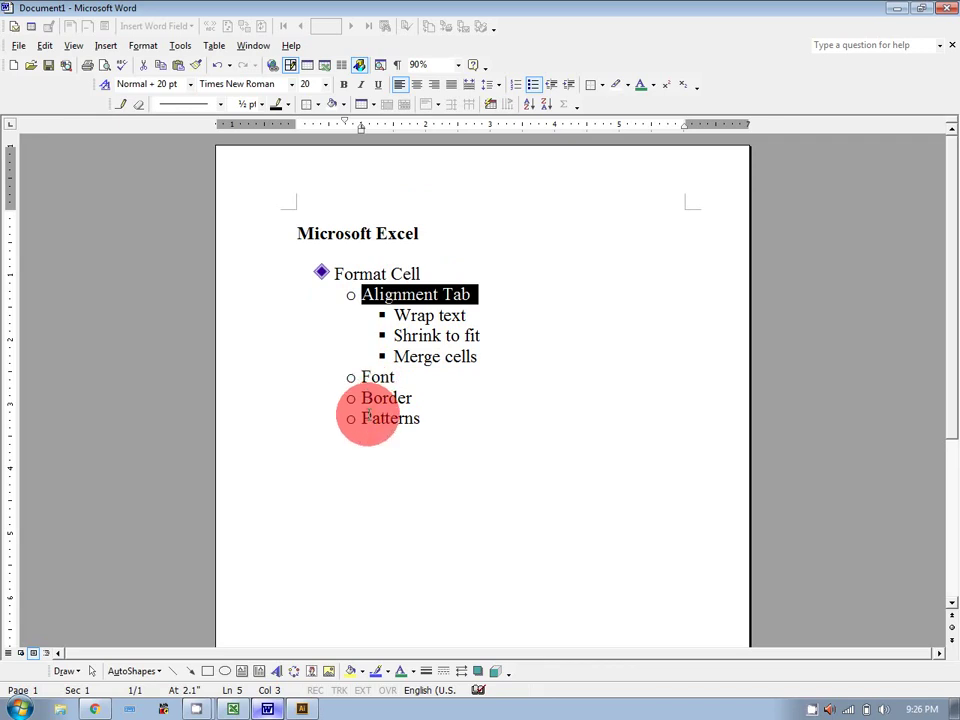
click(233, 709)
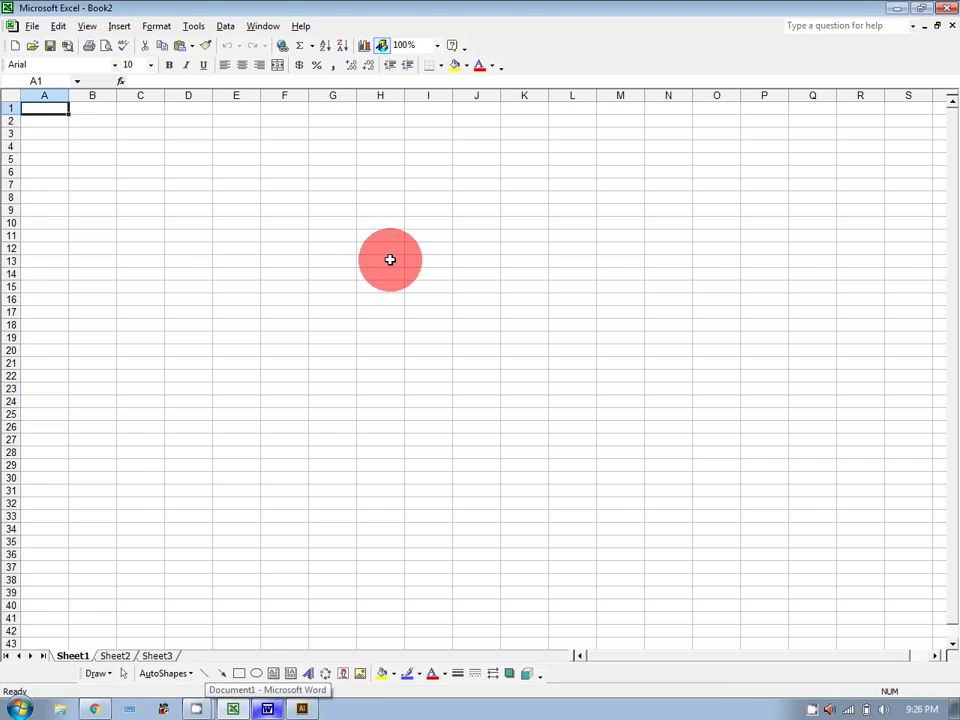
Open Format Cells from the Format menu, Ctrl+1 and A1's right-click menu, cancelling each.
click(156, 27)
click(165, 42)
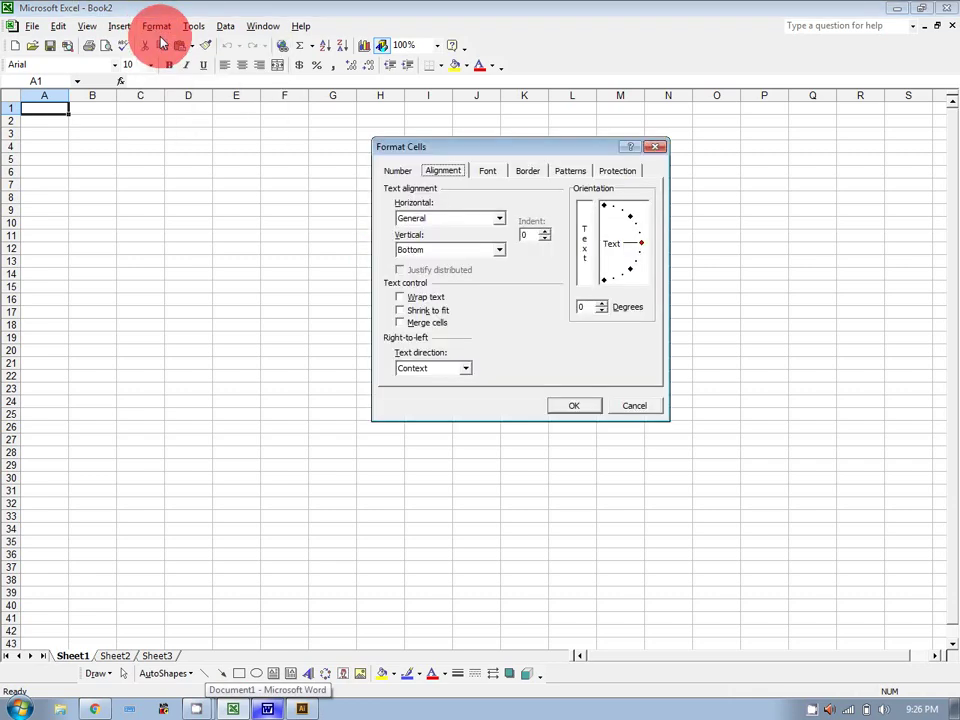
click(624, 406)
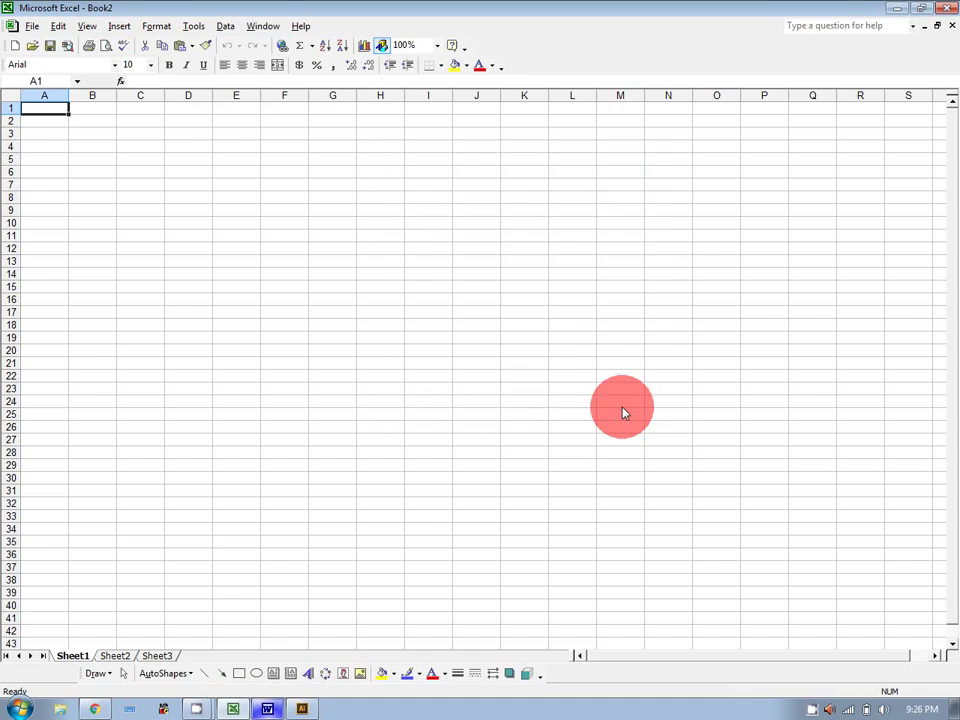
key(ctrl+1)
click(622, 407)
right_click(48, 106)
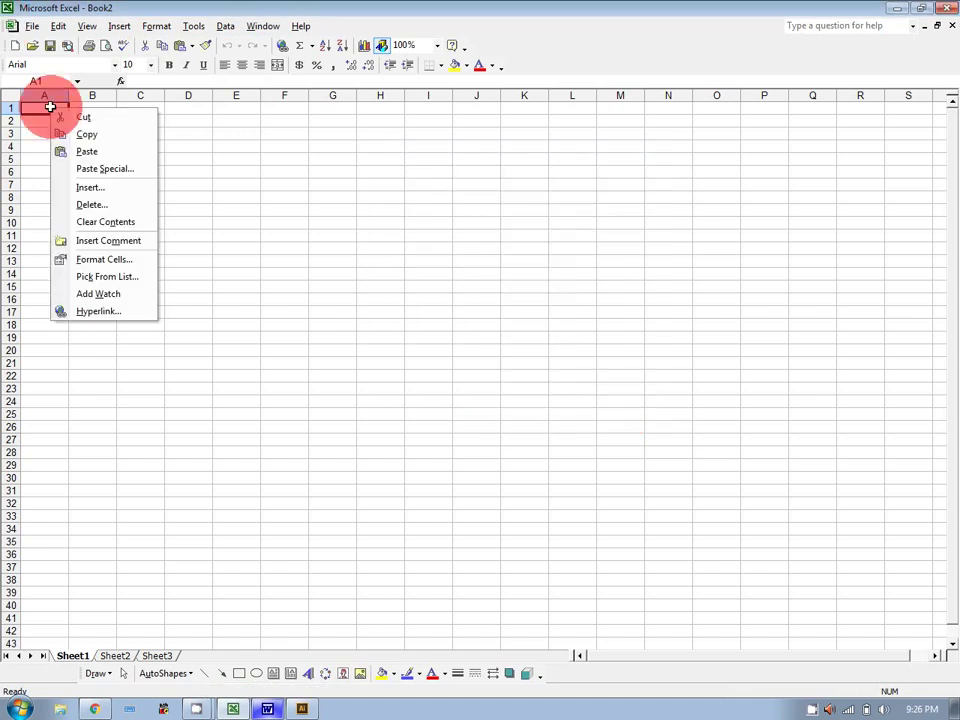
click(105, 259)
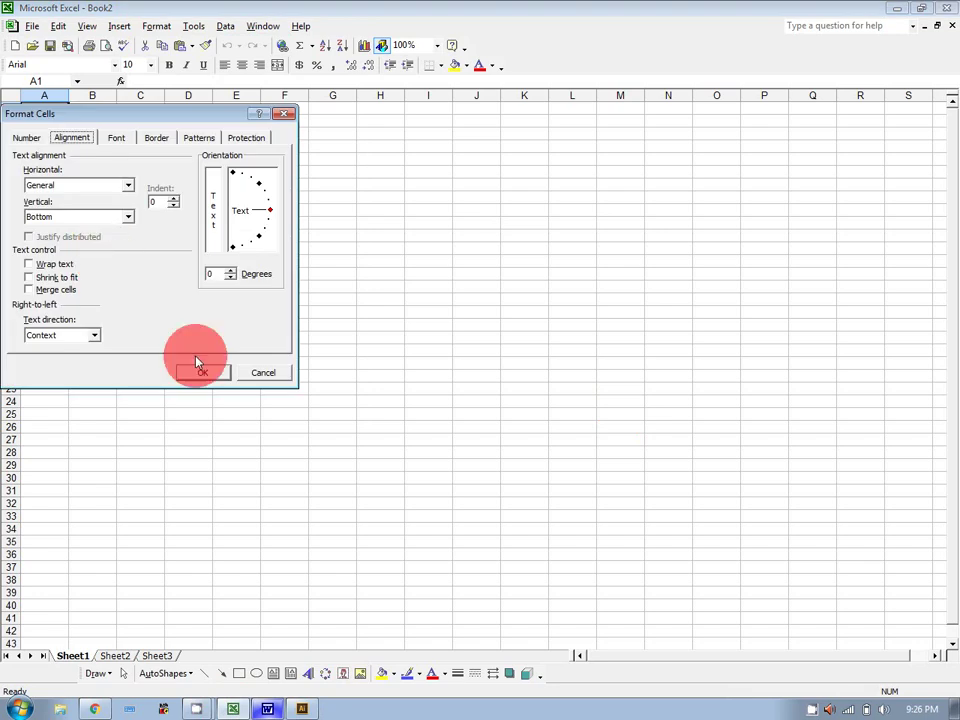
click(263, 373)
Open Format Cells for cell G6, move the dialog right, and close it unchanged.
click(325, 171)
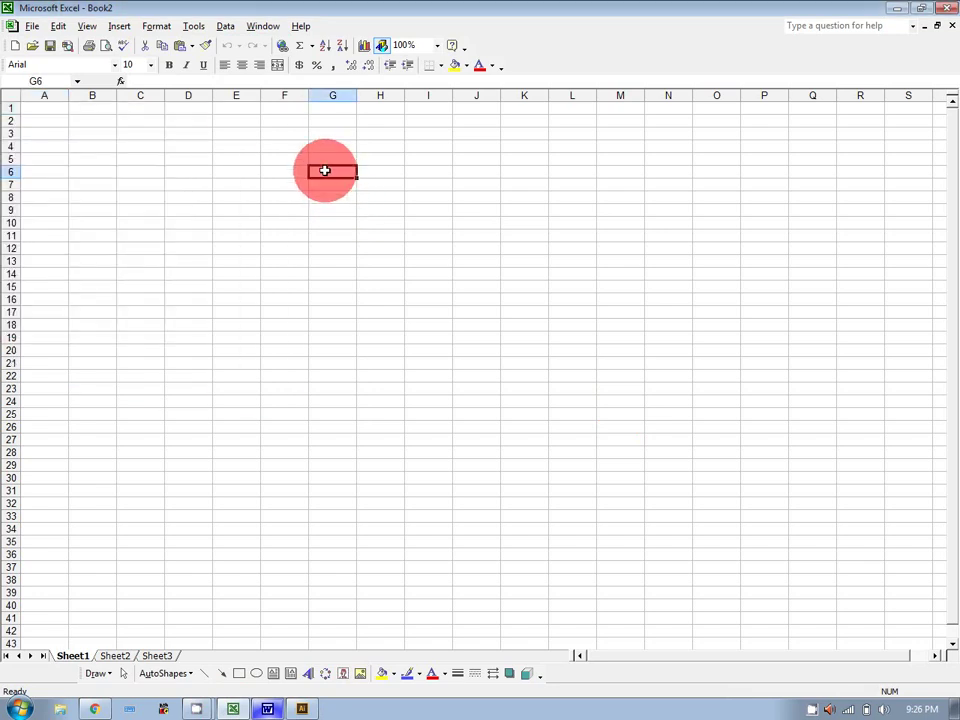
right_click(325, 171)
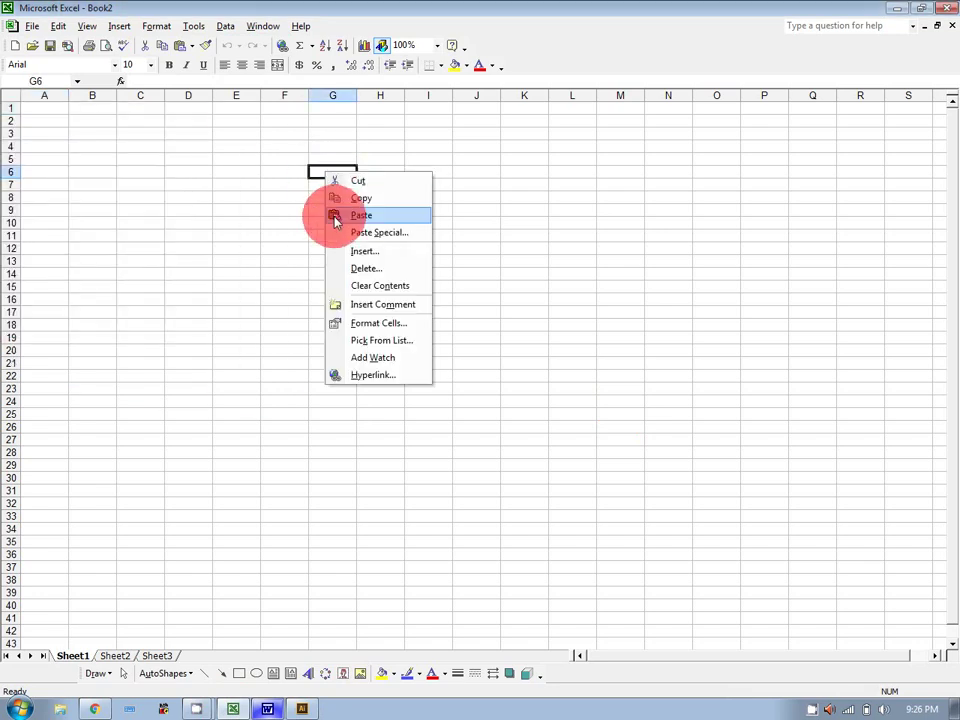
click(382, 323)
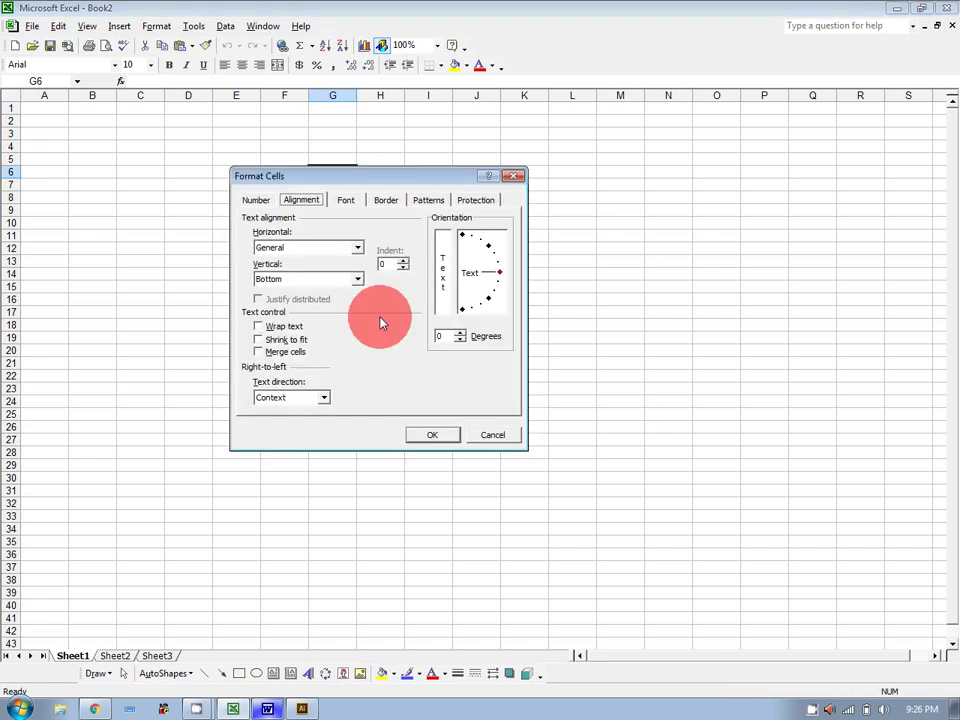
drag(316, 178, 402, 173)
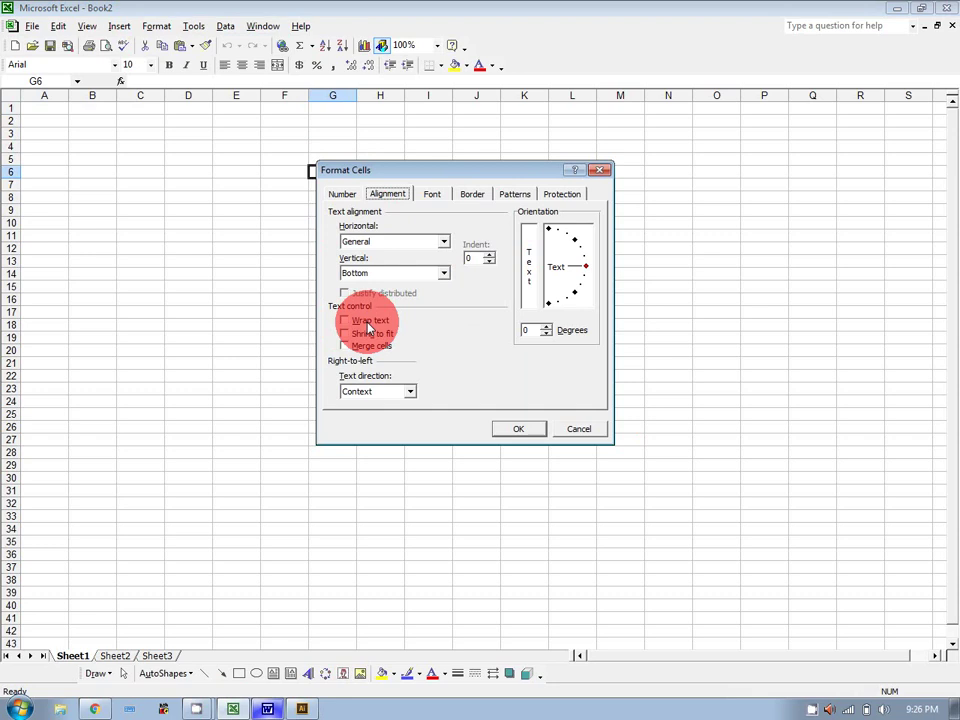
click(557, 432)
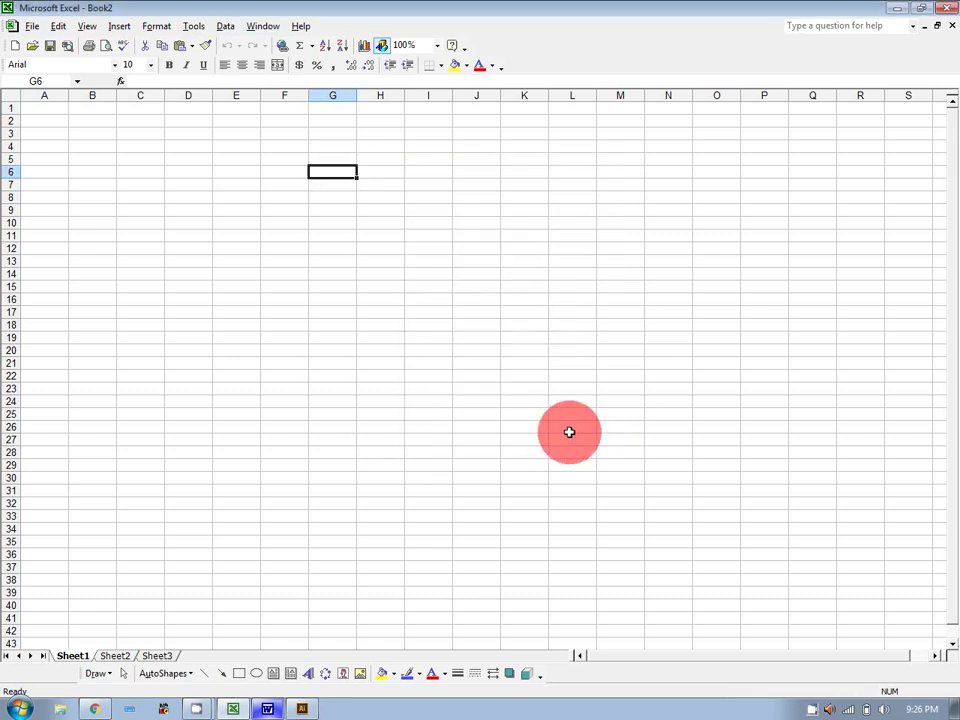
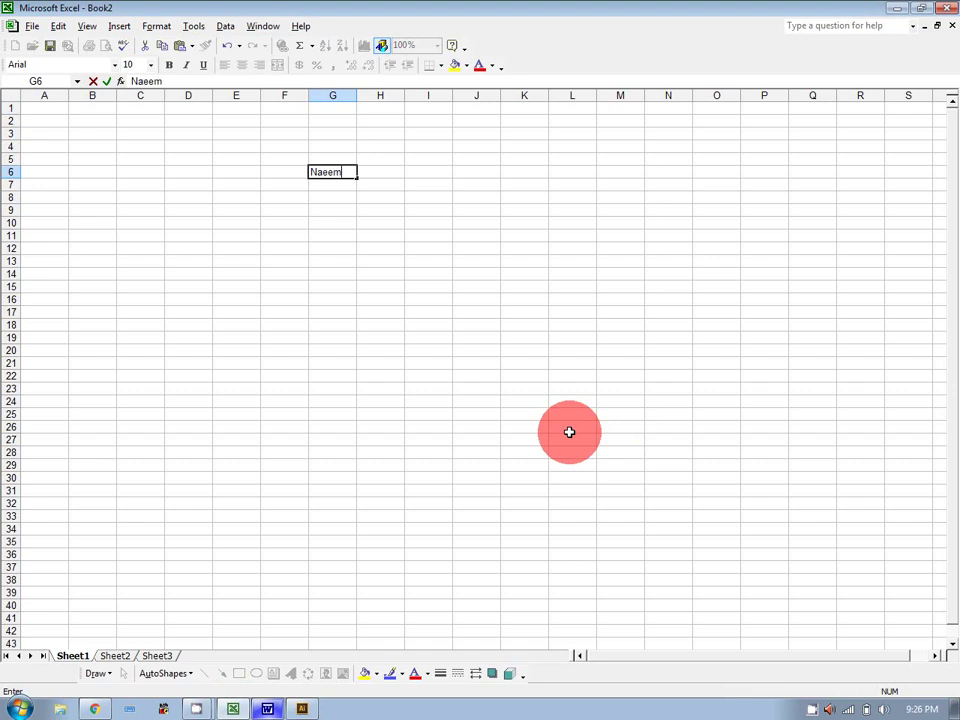
Enter the person's full name in G6, briefly widening column G then undoing it.
key(Return)
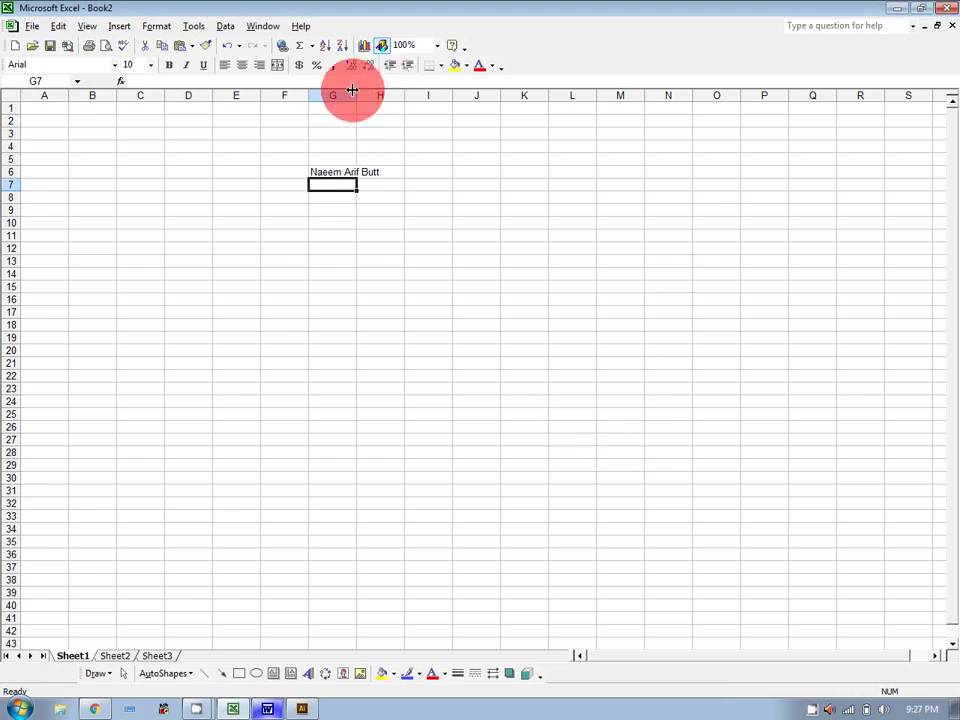
drag(357, 95, 393, 96)
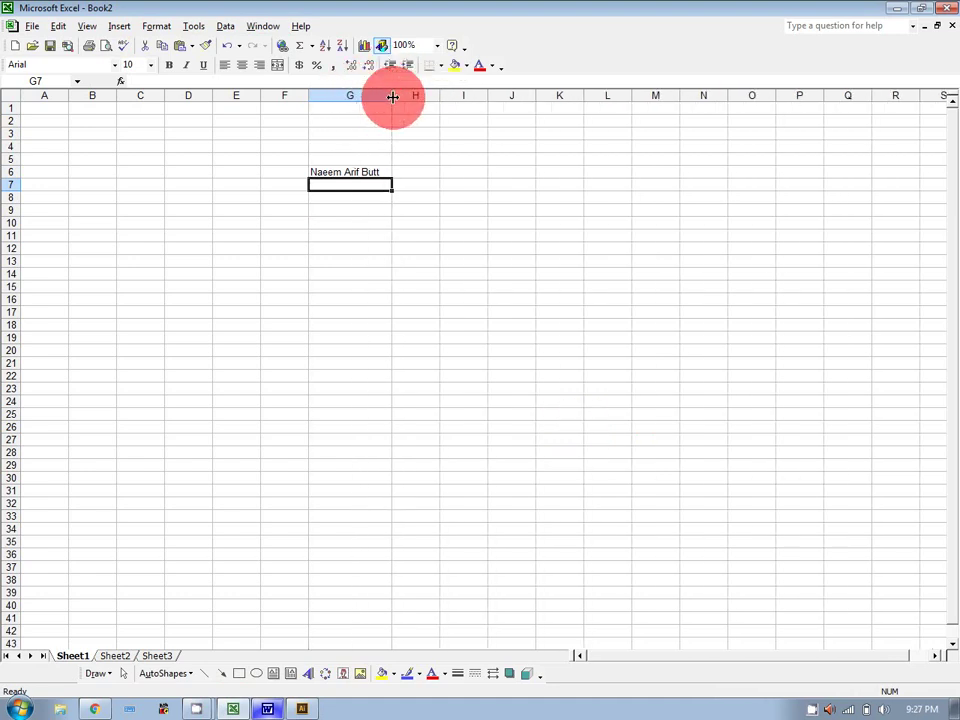
key(ctrl+z)
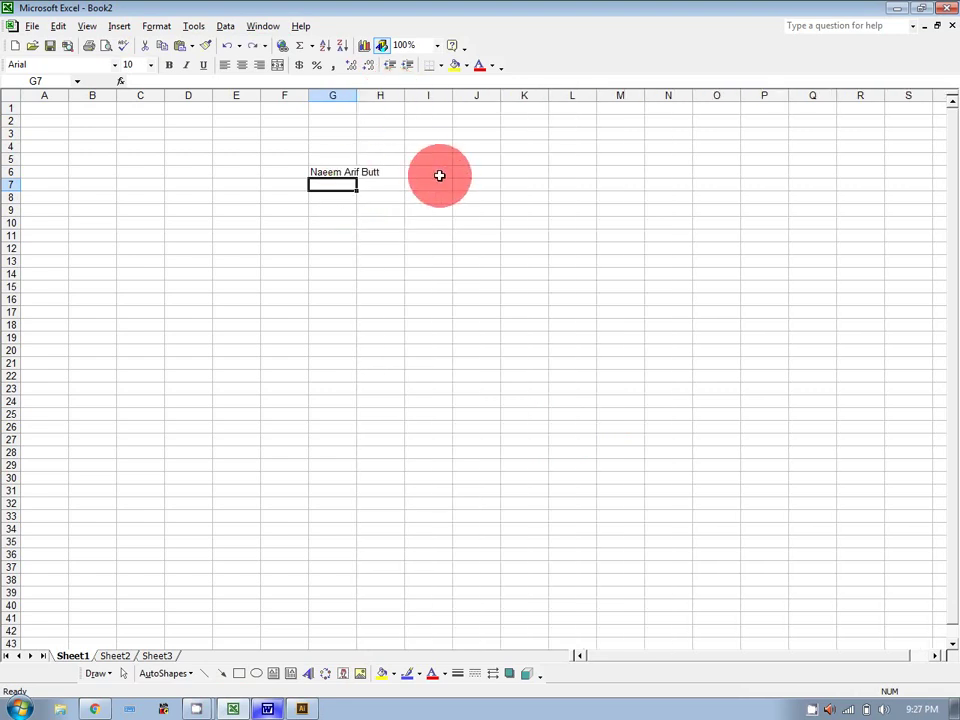
Enter a shorter form of the person's name in cell J9.
click(489, 207)
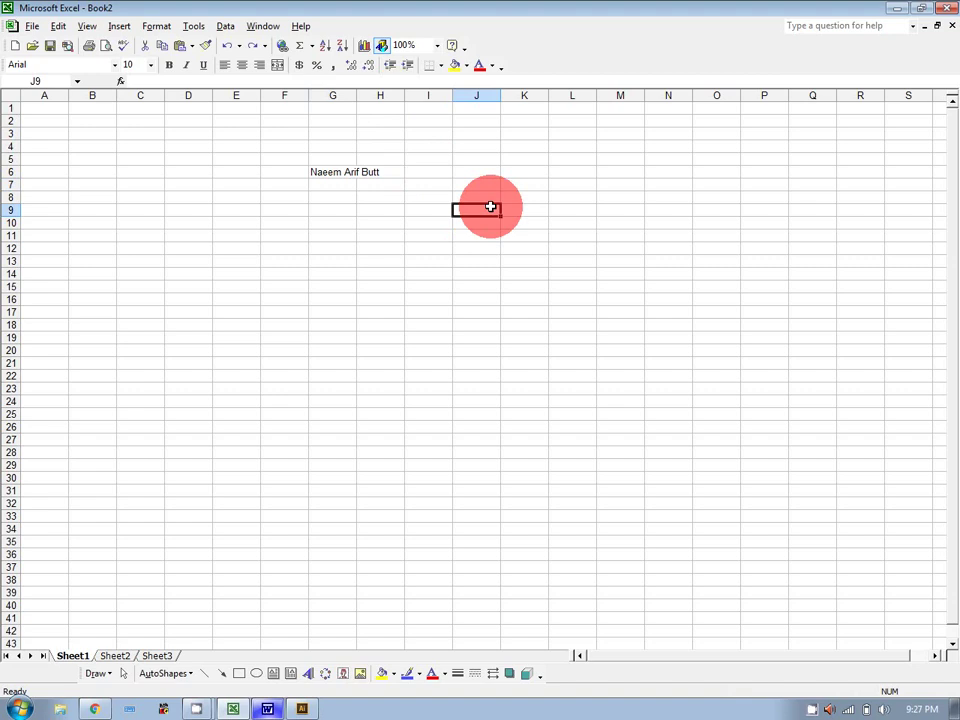
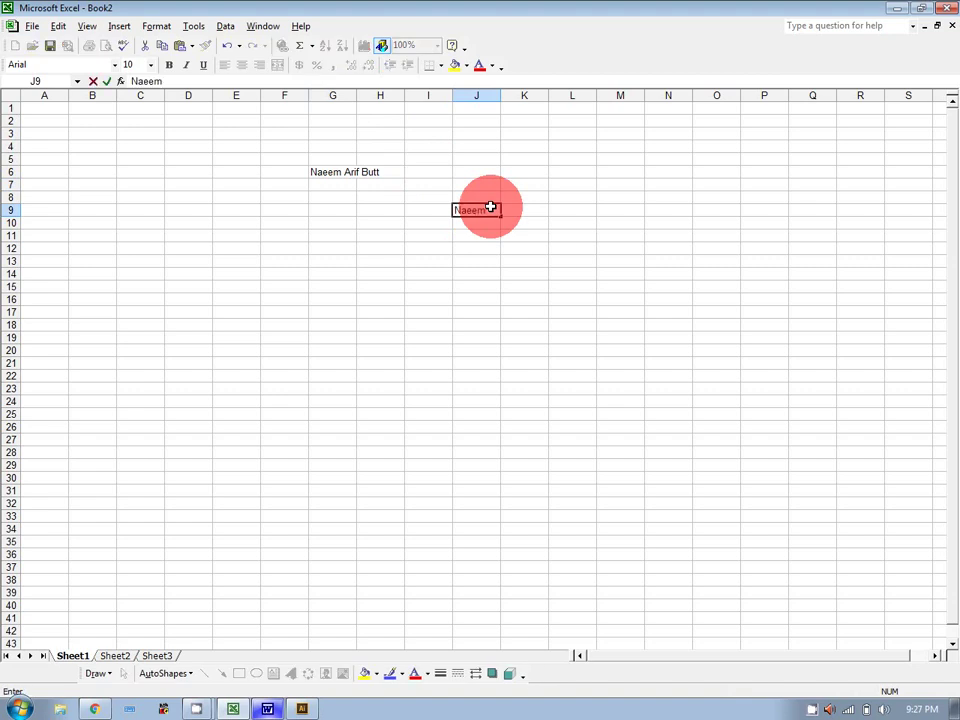
key(Return)
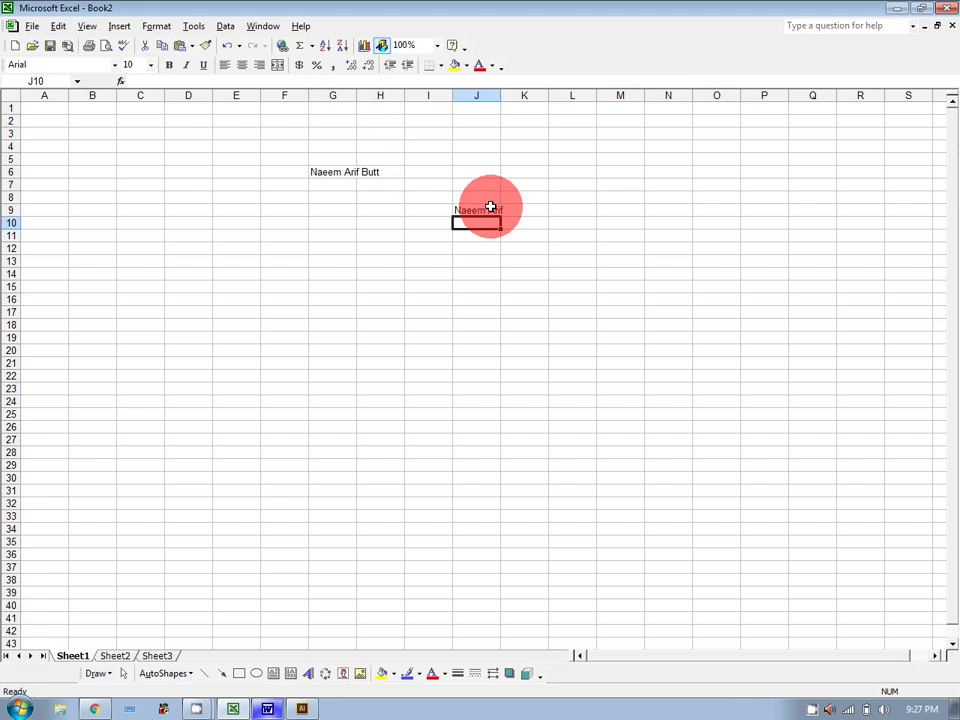
Turn on Wrap text for cell G6 on the Format Cells Alignment tab.
click(347, 172)
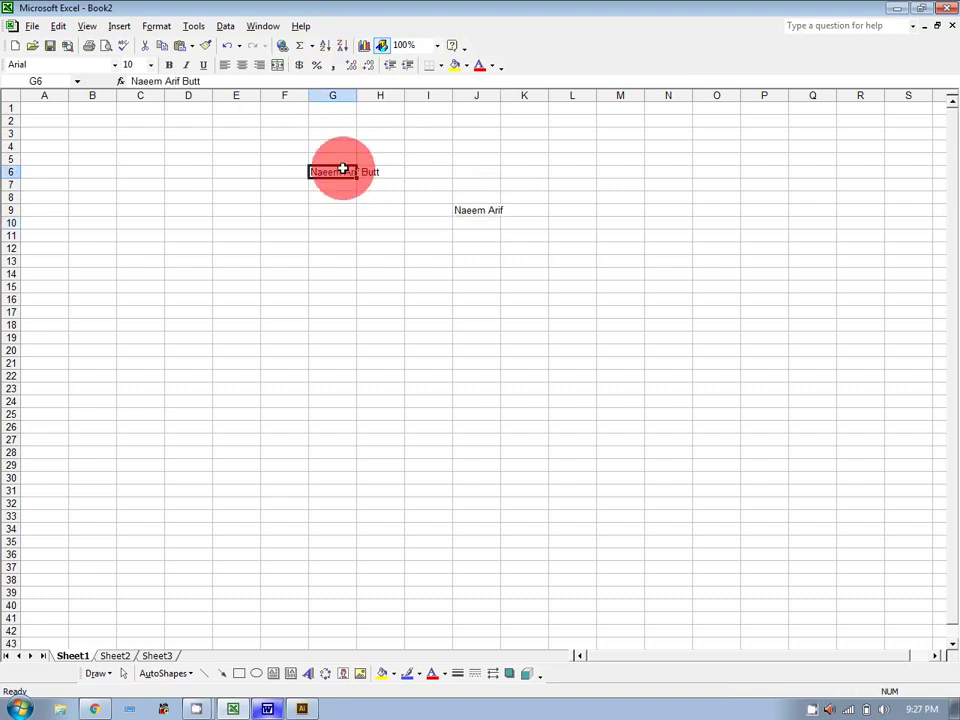
right_click(342, 169)
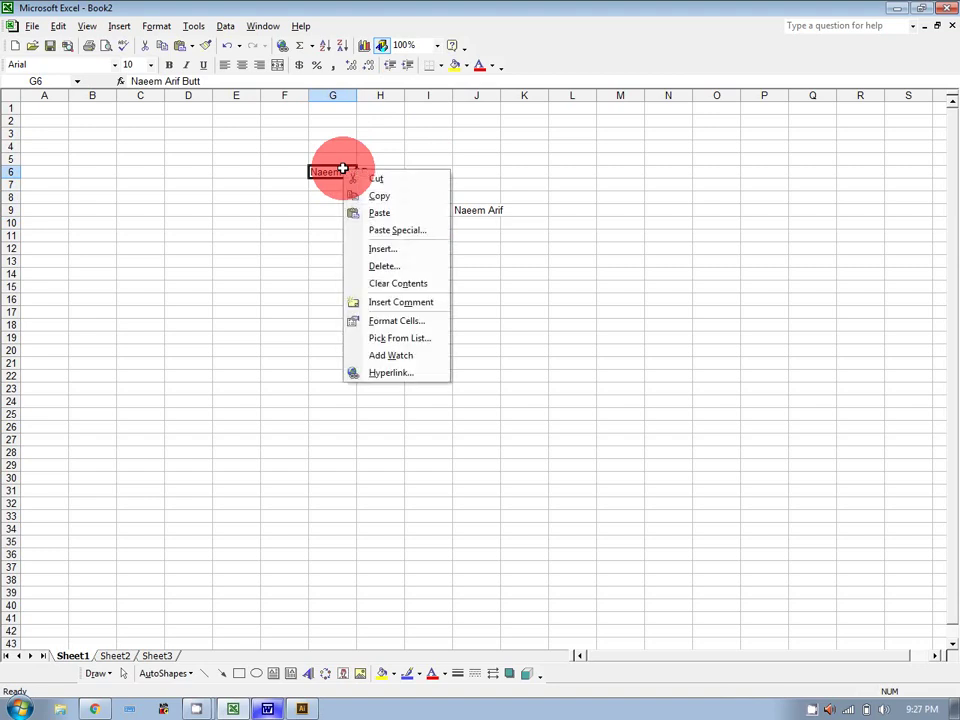
click(385, 322)
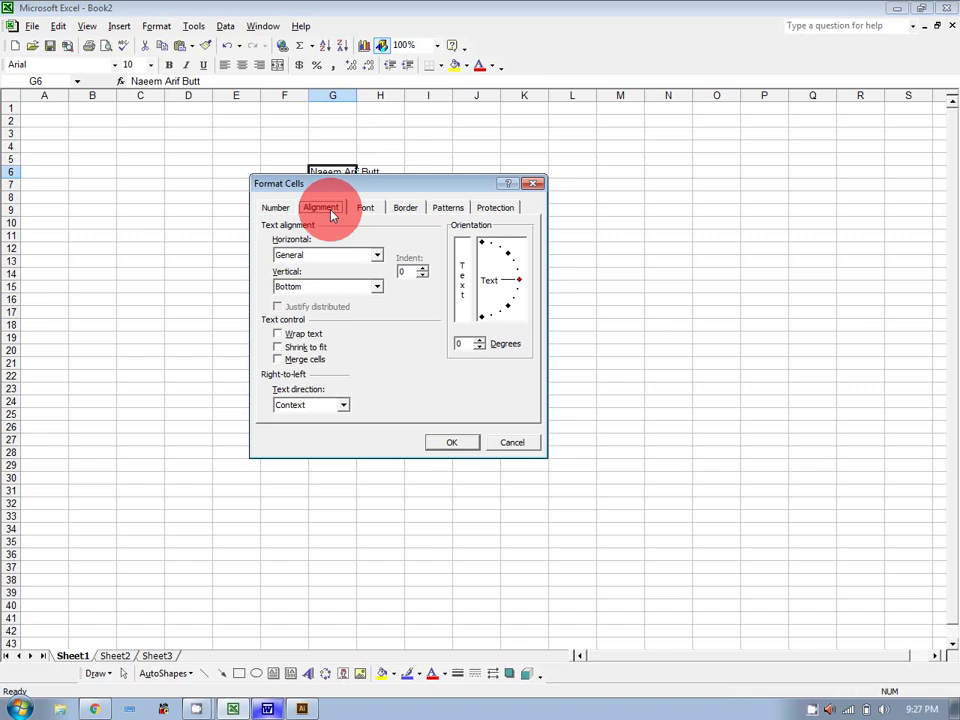
click(278, 334)
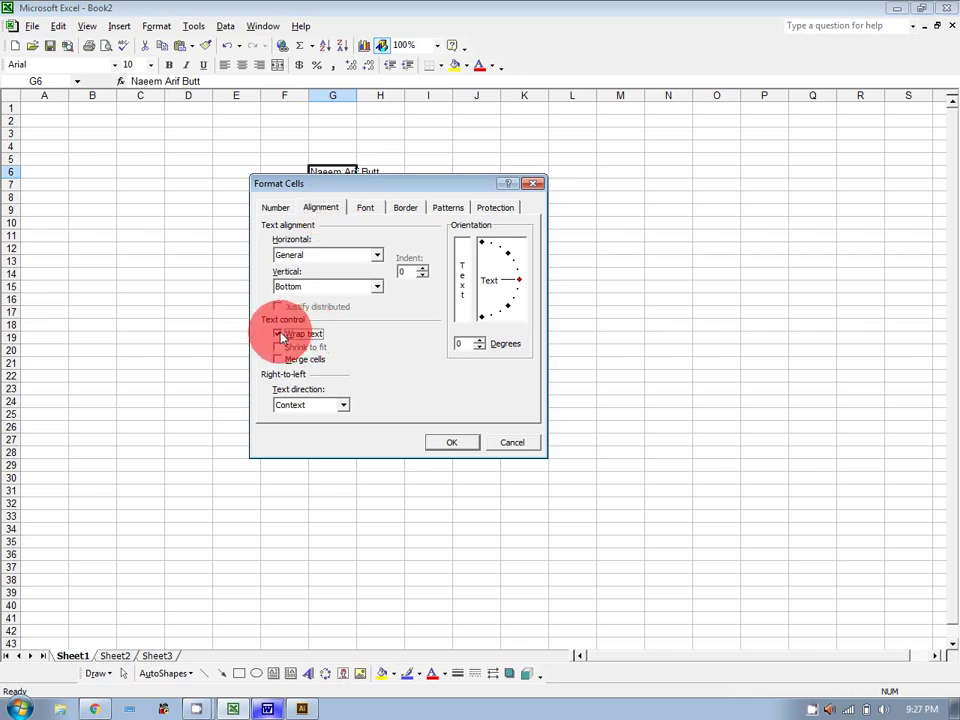
click(445, 446)
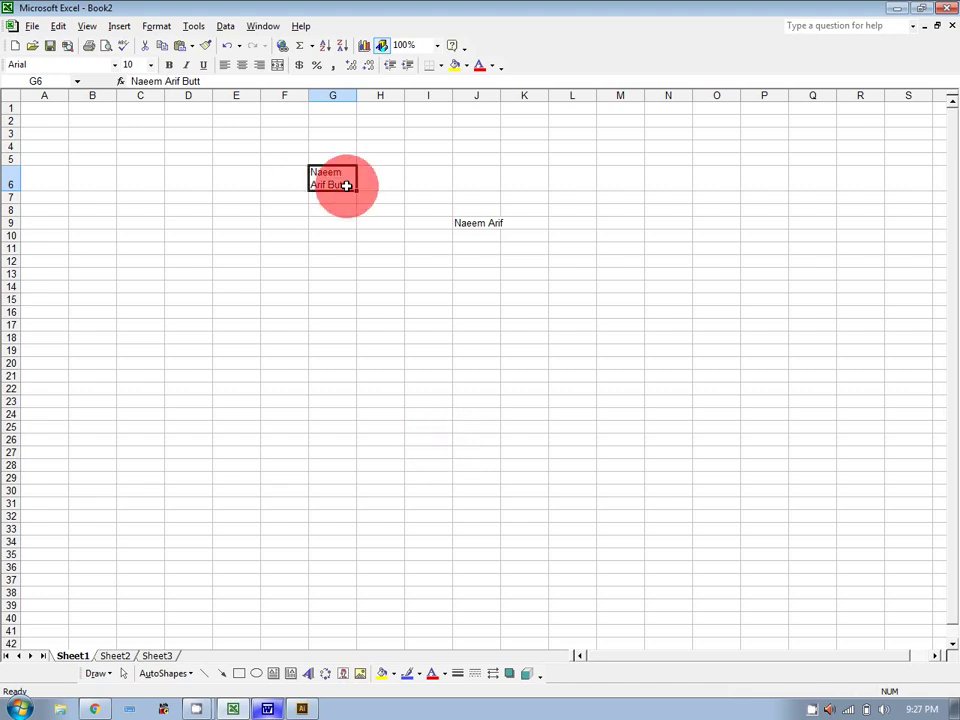
Append the parent's name and home town to G6's entry.
double_click(346, 186)
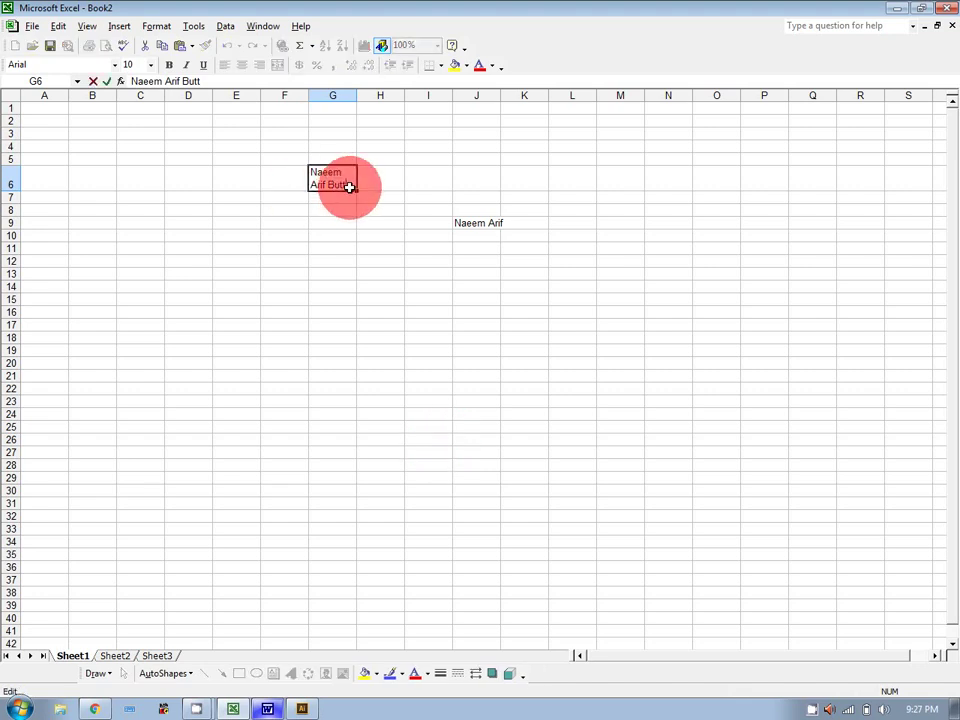
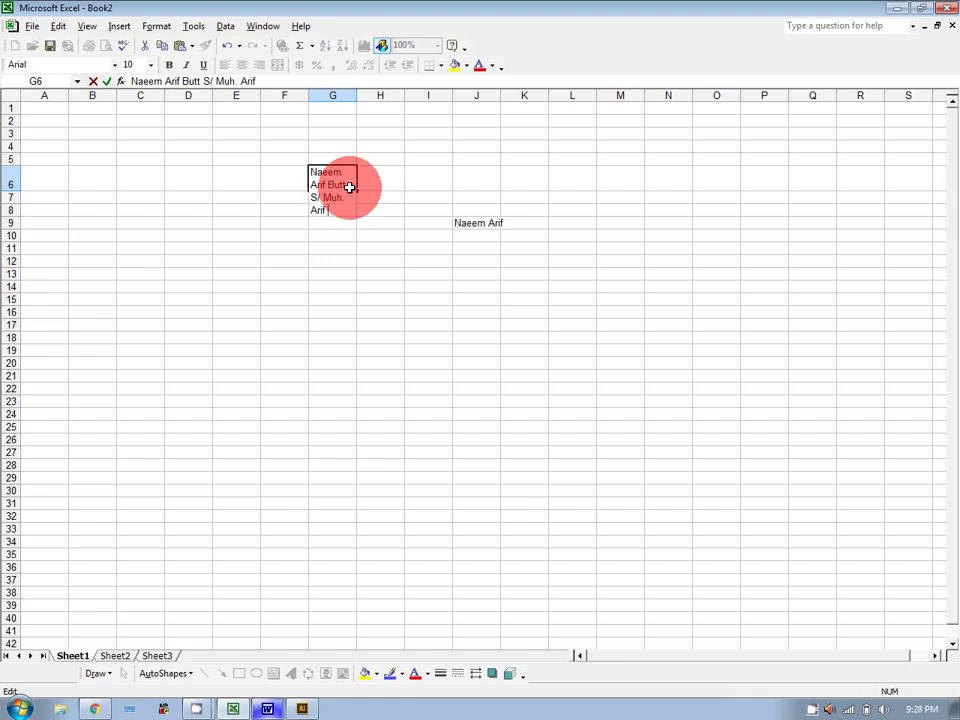
text( Mirpur)
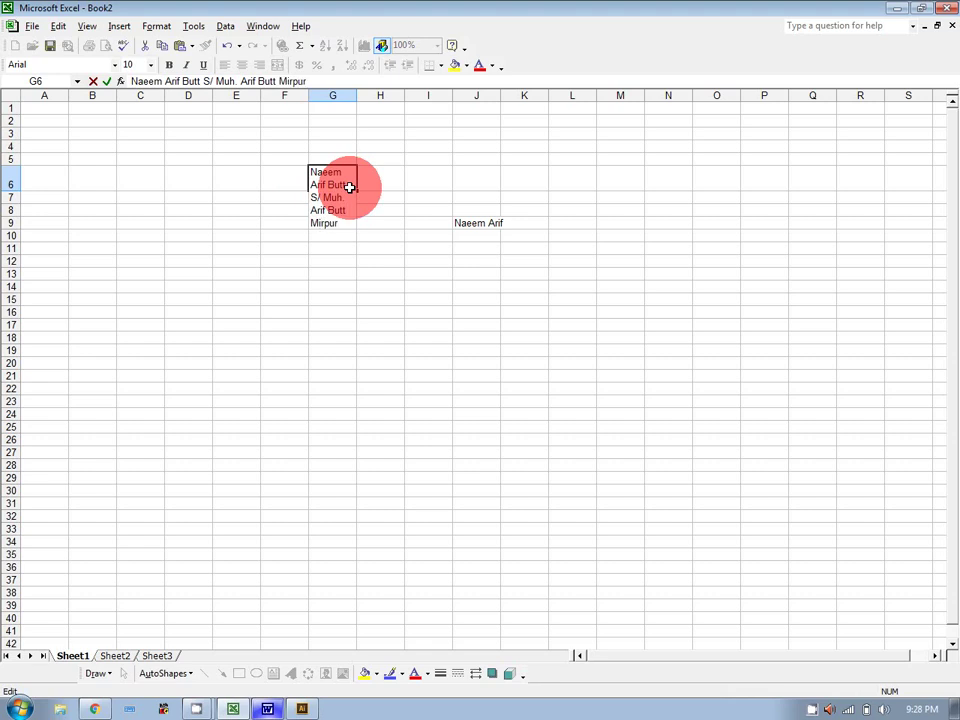
text( AJK)
drag(428, 376, 446, 326)
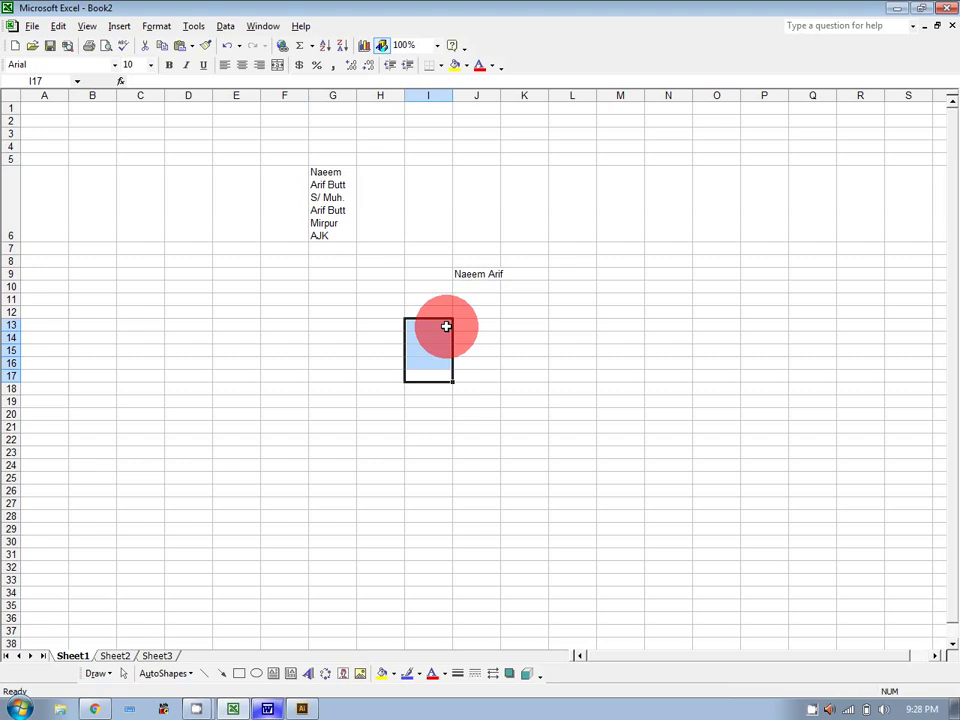
Clear the stray text typed into cell D7.
click(199, 246)
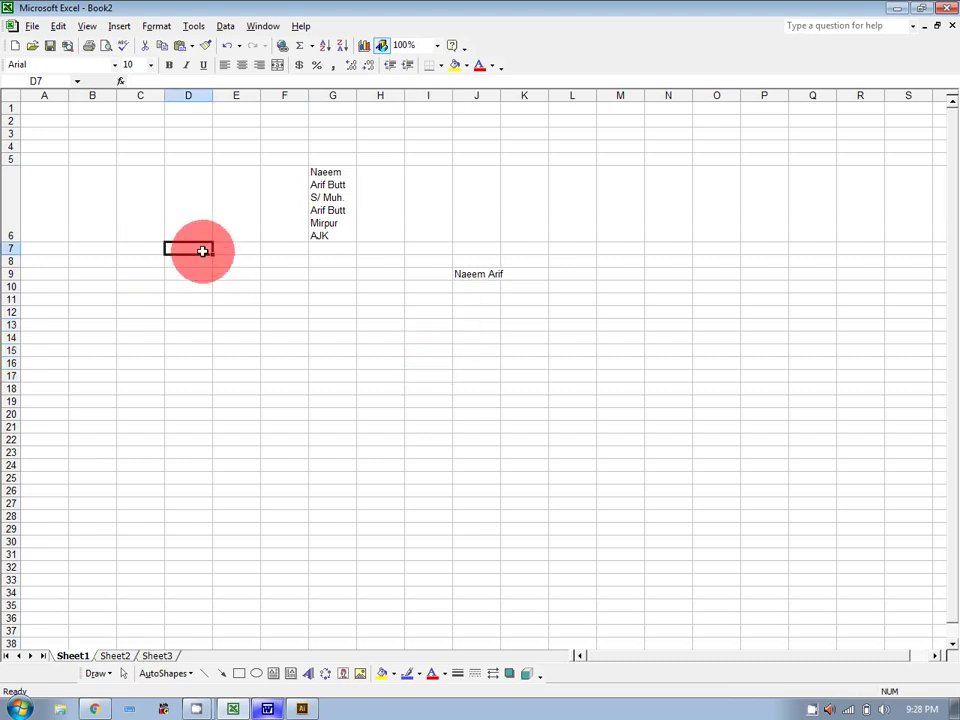
text(ewrwerwerwerwerwe)
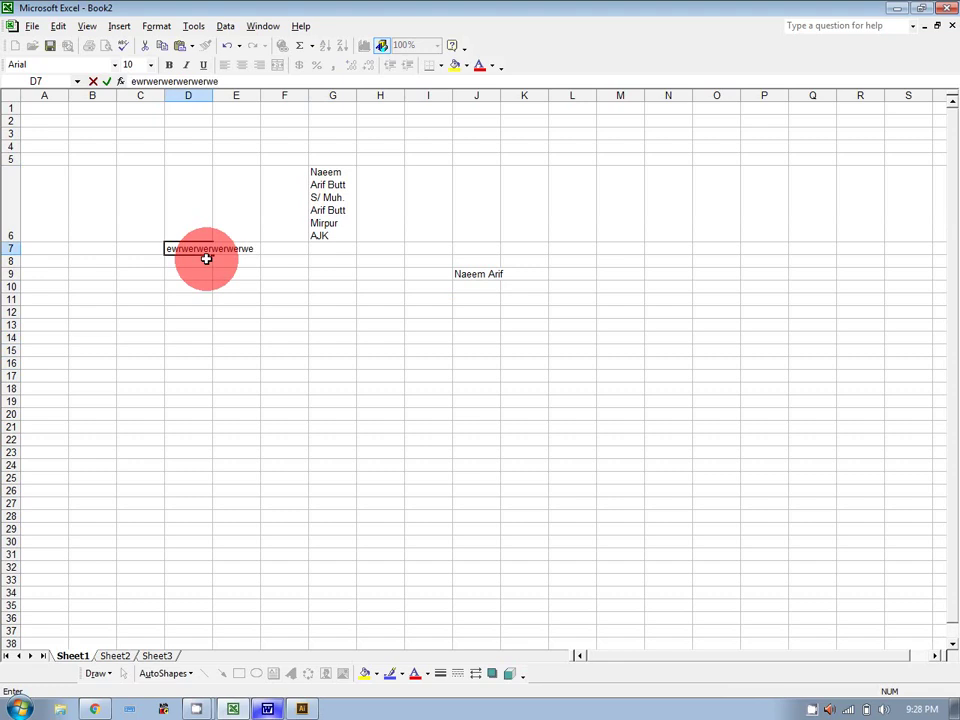
key(BackSpace)
key(BackSpace)
key(BackSpace)
key(BackSpace)
key(BackSpace)
key(BackSpace)
key(BackSpace)
key(BackSpace)
key(BackSpace)
key(BackSpace)
key(BackSpace)
key(BackSpace)
key(BackSpace)
key(BackSpace)
key(BackSpace)
key(BackSpace)
key(BackSpace)
click(205, 264)
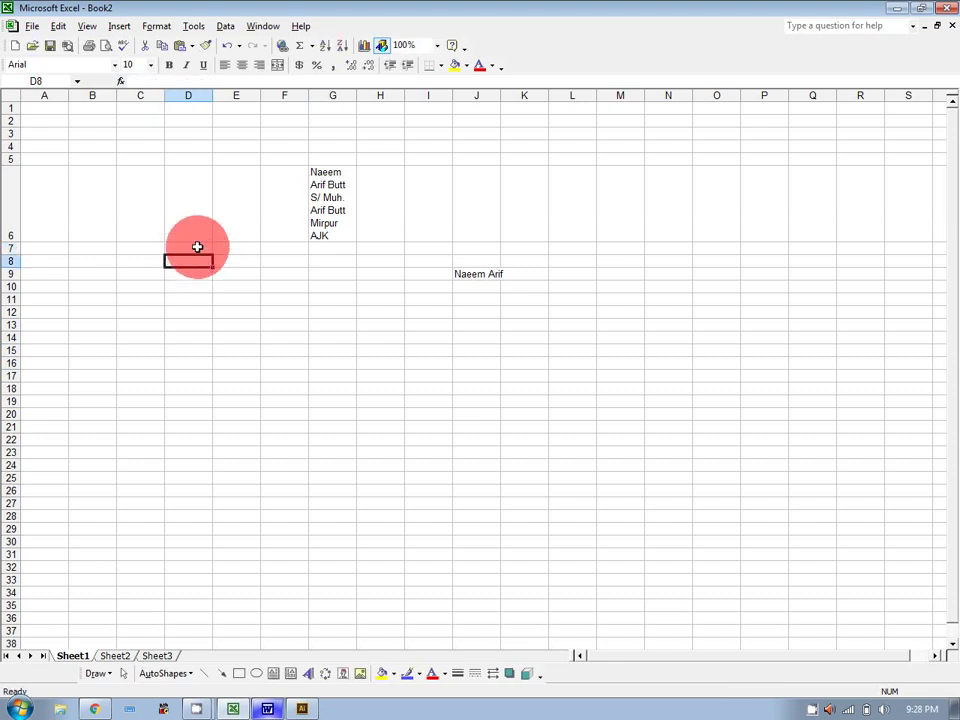
Turn on Wrap text for D7 and enter 'Information Technology House'.
click(197, 247)
right_click(197, 247)
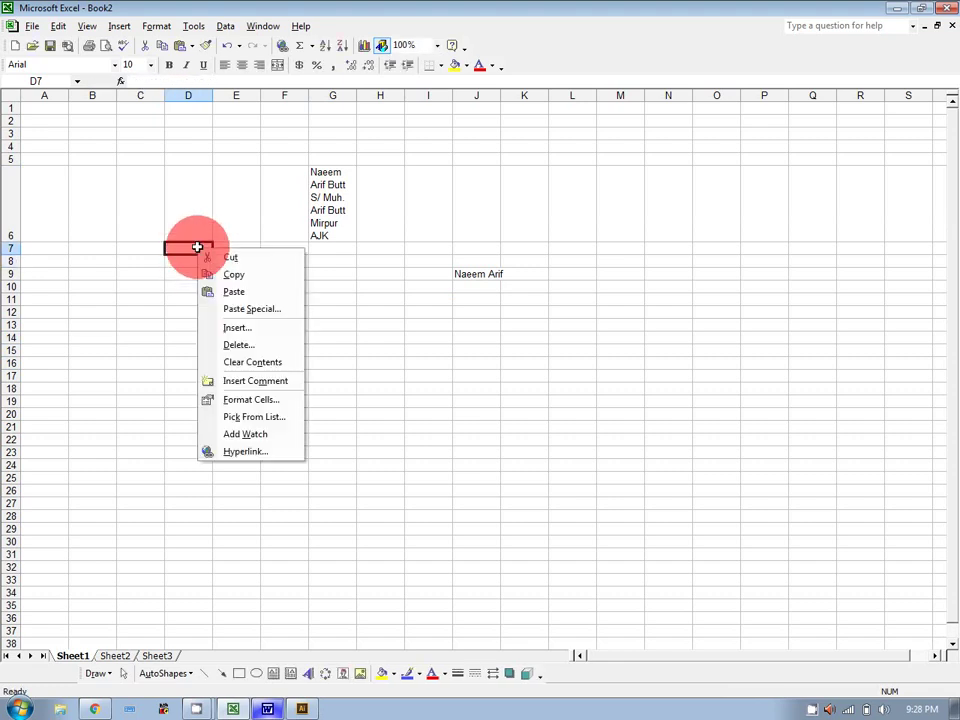
click(256, 402)
click(136, 416)
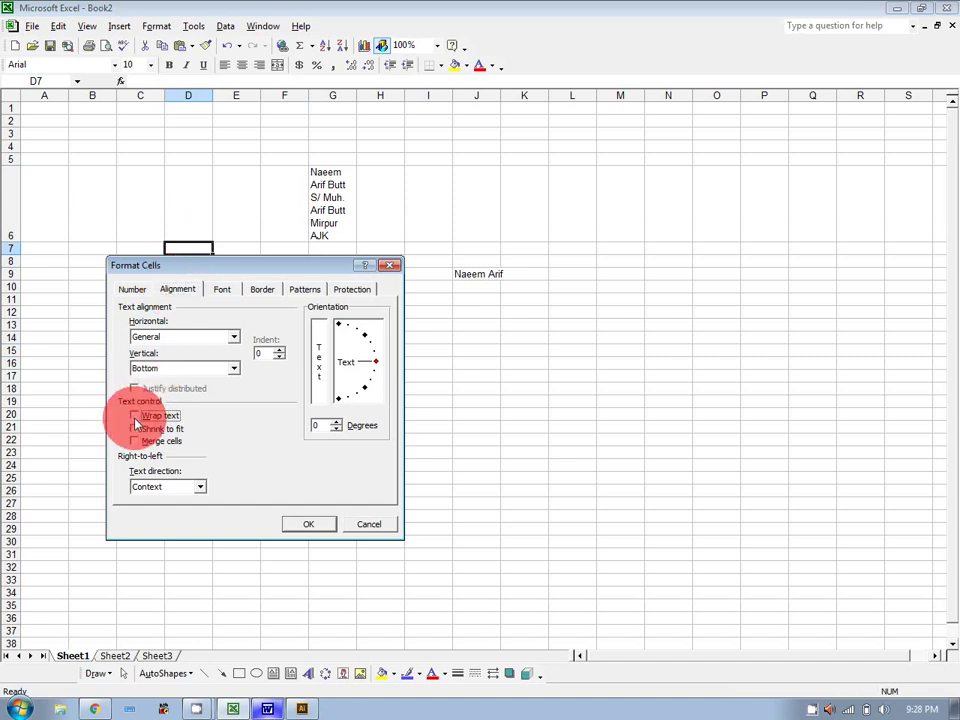
click(292, 522)
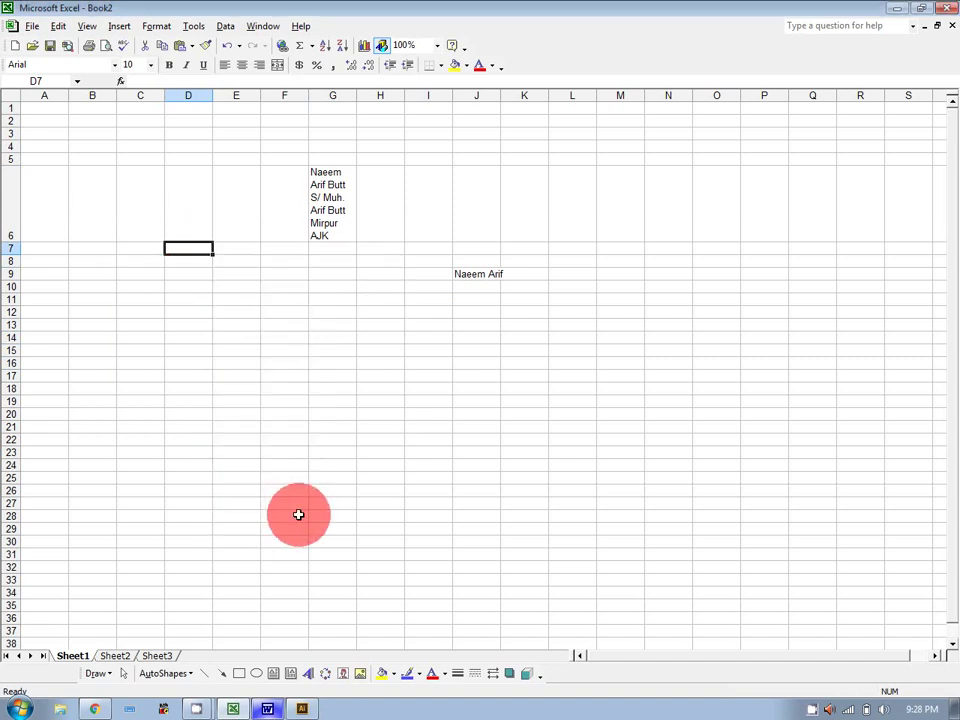
text(Informat)
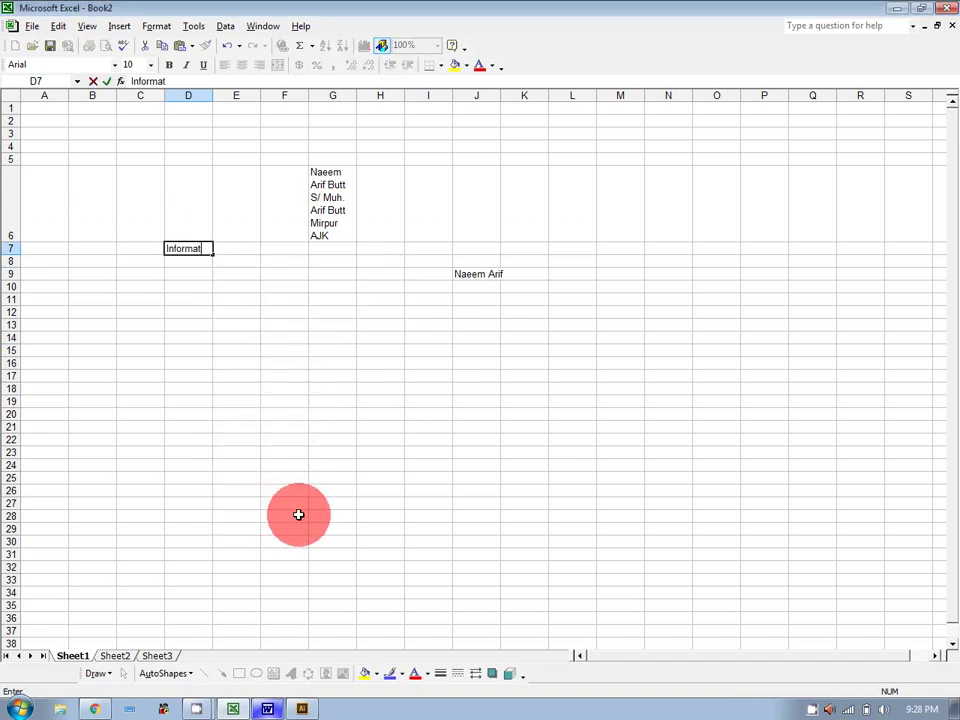
text(ion Technology)
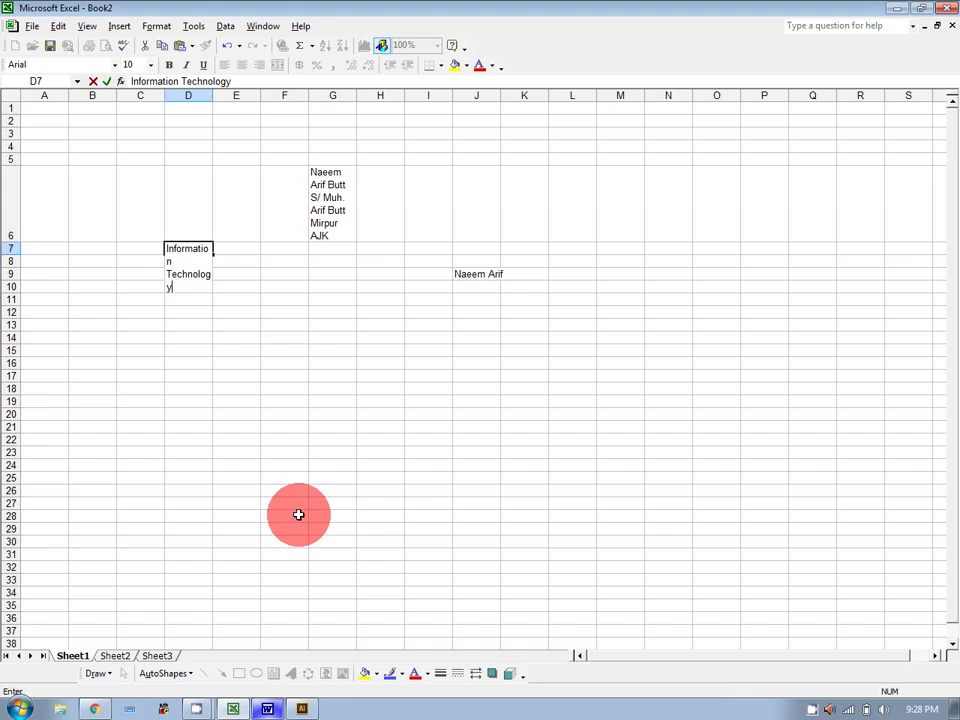
text( House)
click(298, 514)
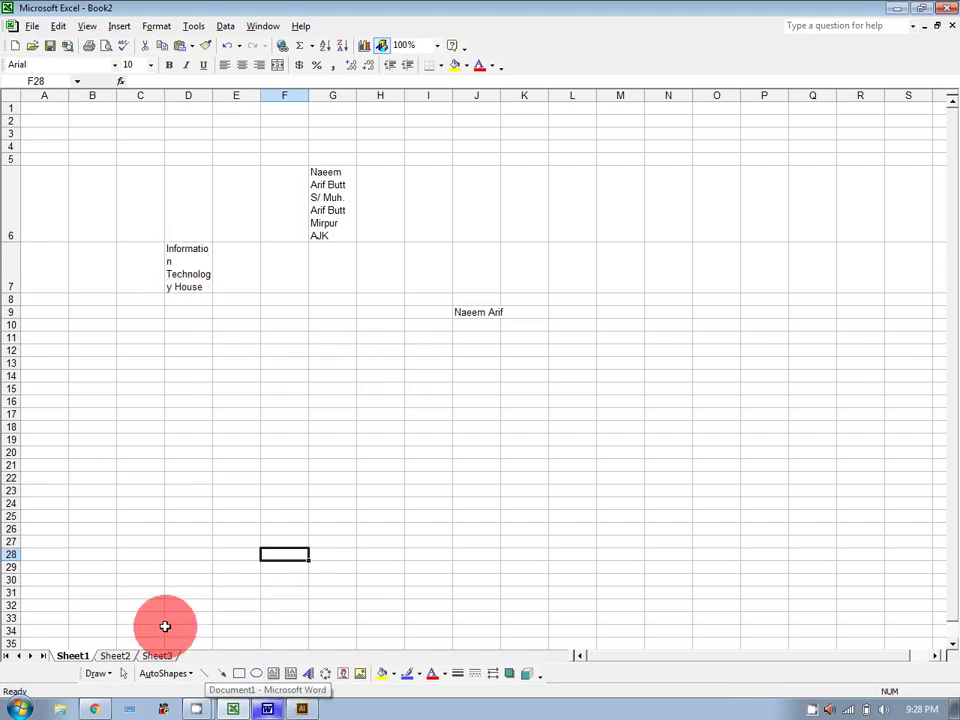
Open F13's Format Cells dialog, move it aside, and close it without changes.
click(279, 364)
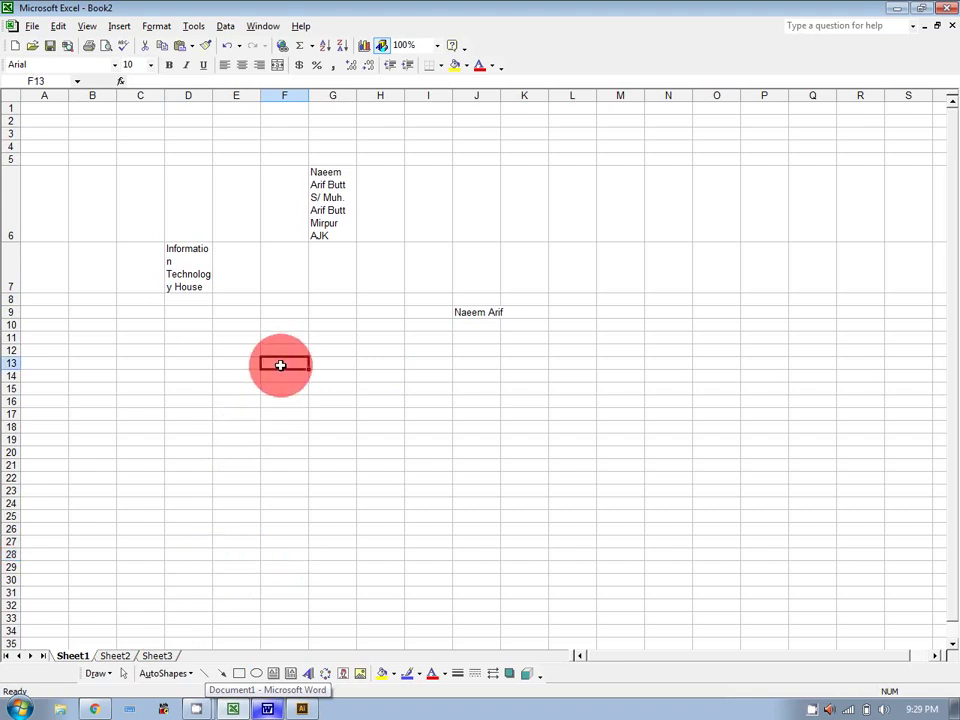
right_click(280, 364)
click(335, 520)
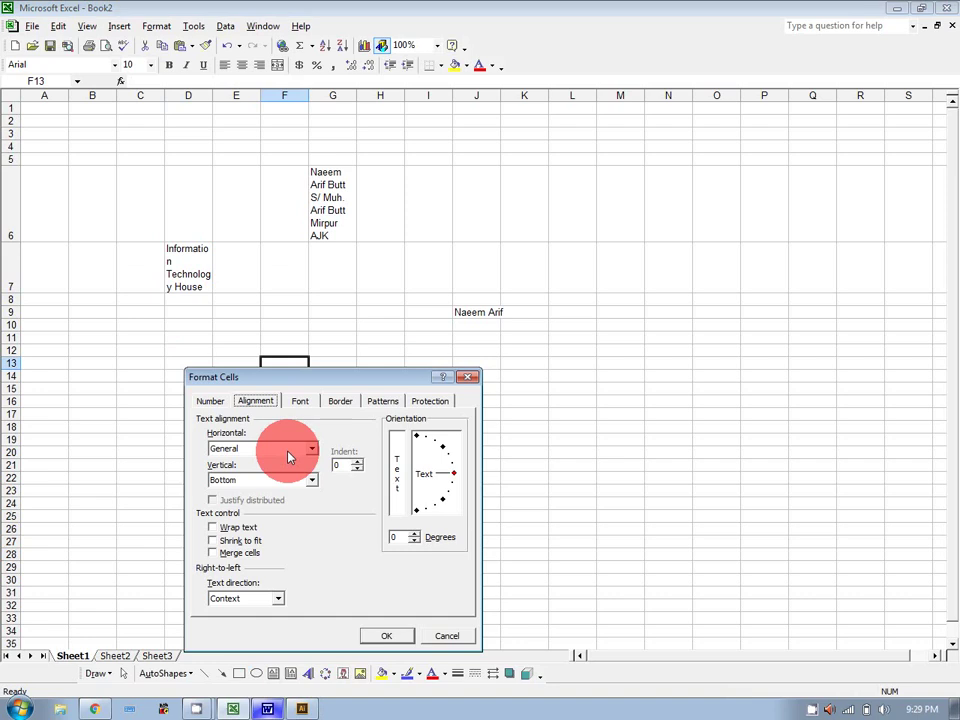
drag(335, 378, 730, 205)
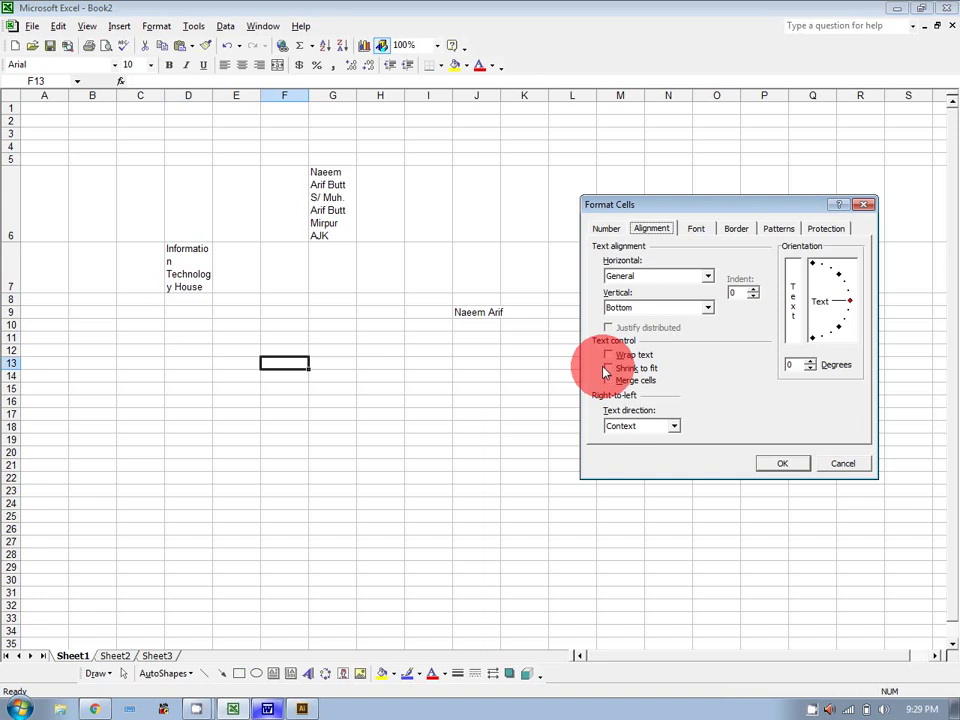
click(826, 462)
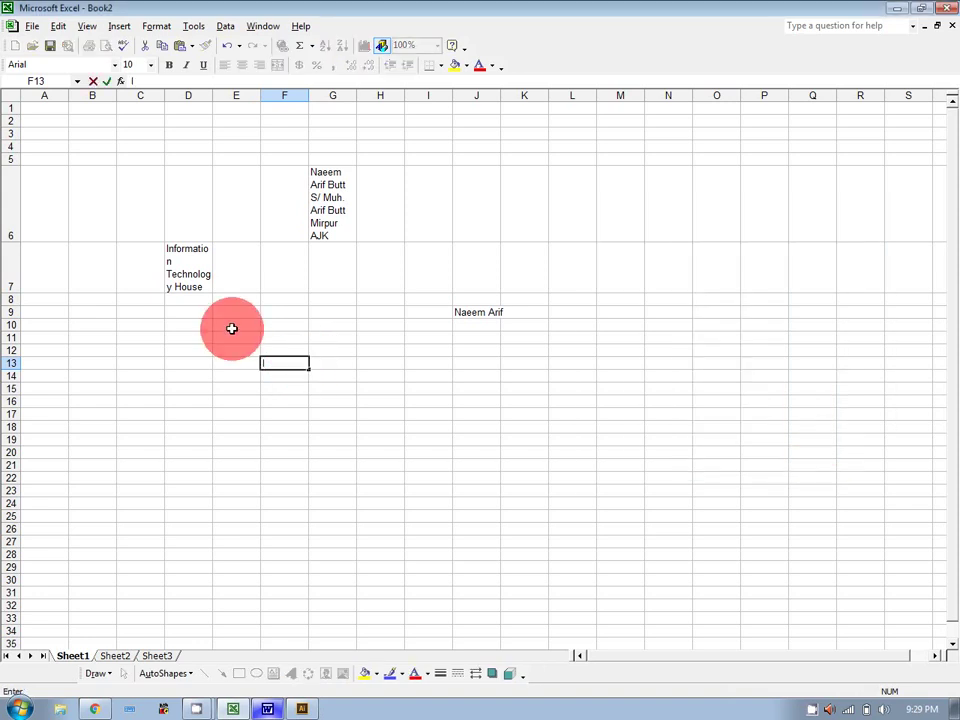
Enter 'Information Technology House' in F13, widening column F briefly then undoing it.
text(Information Tecv)
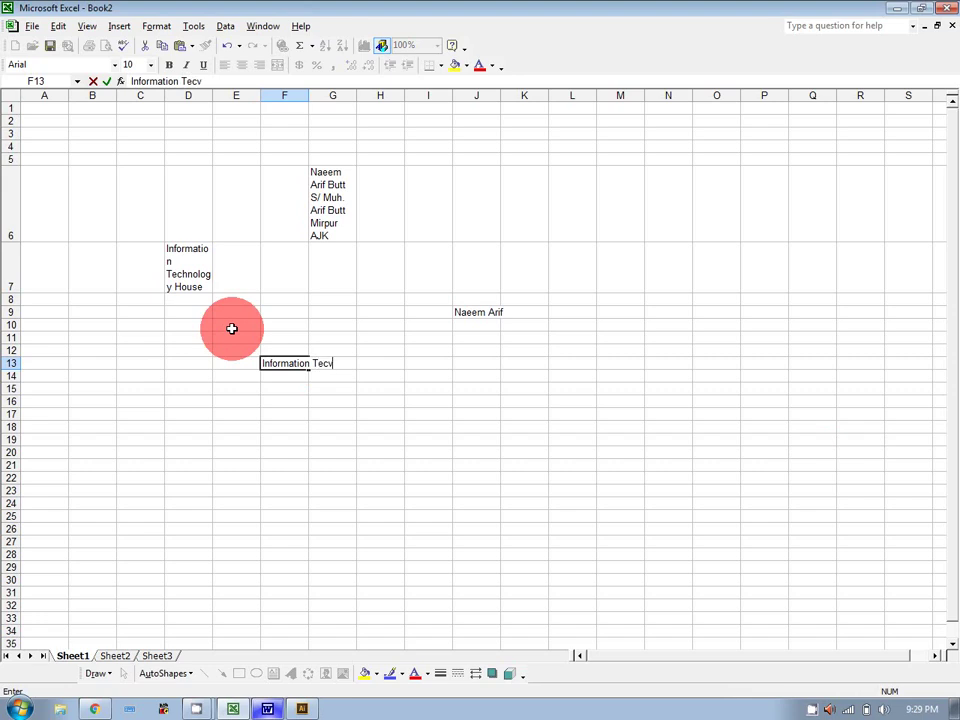
key(BackSpace)
text(hnology House)
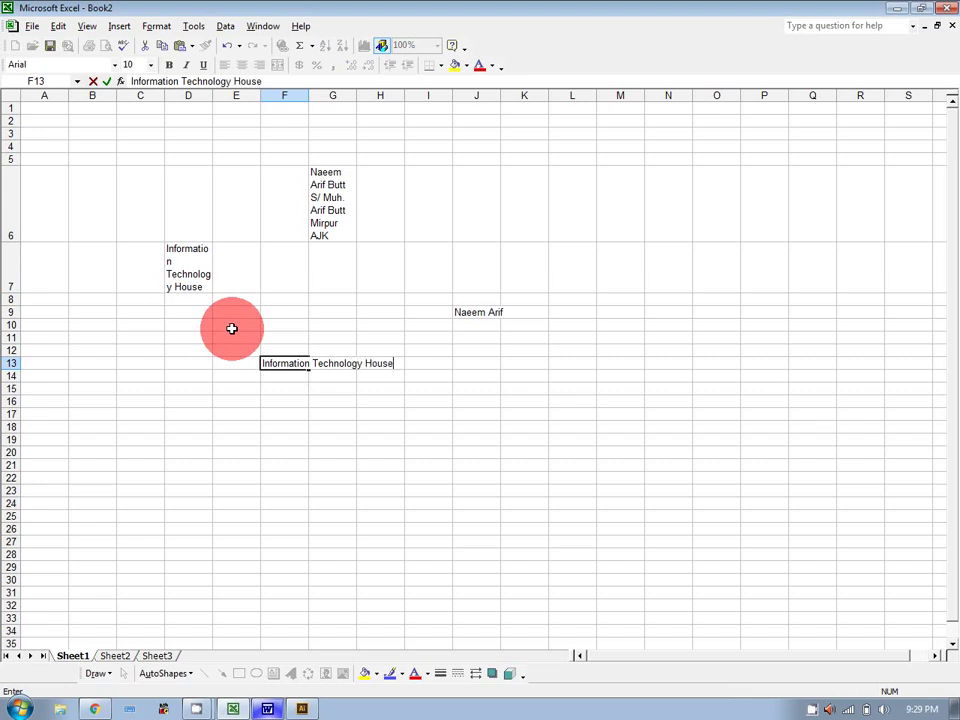
key(Return)
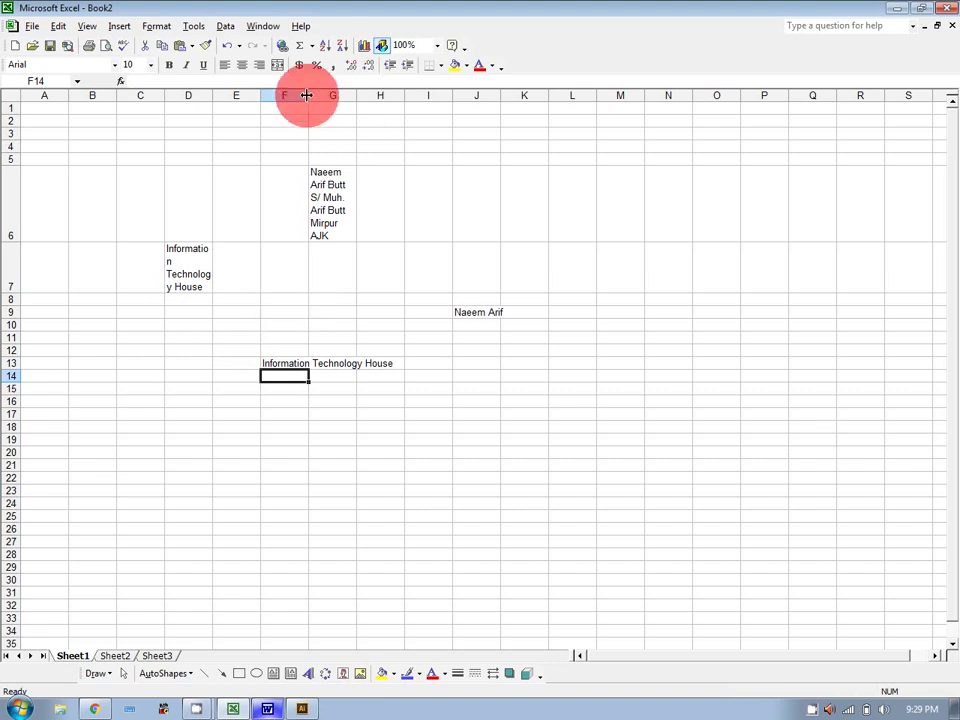
drag(307, 95, 399, 95)
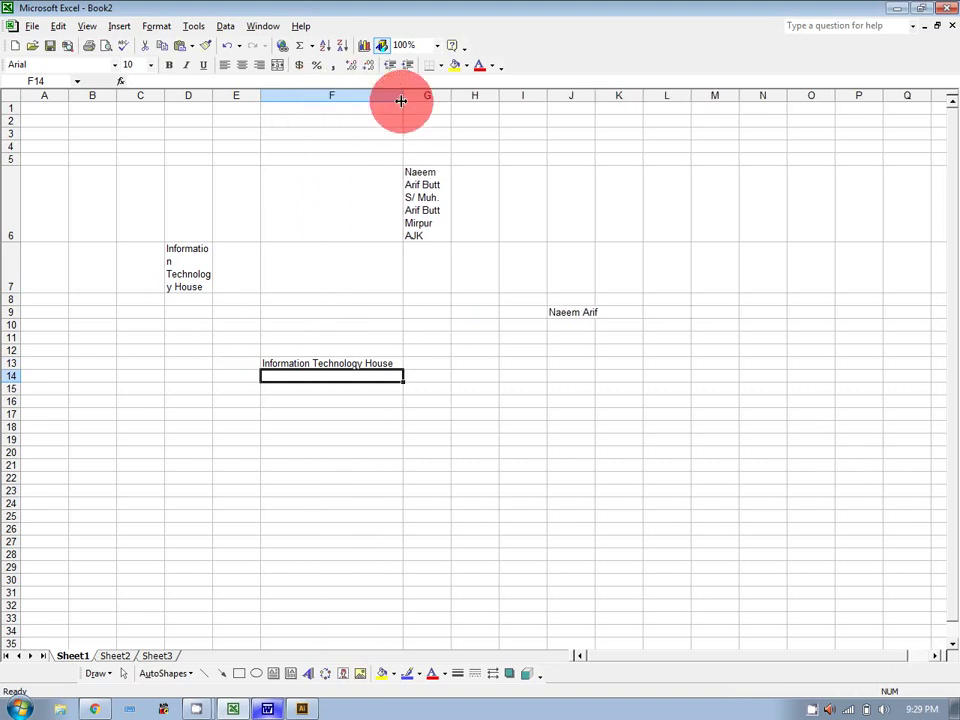
key(ctrl+z)
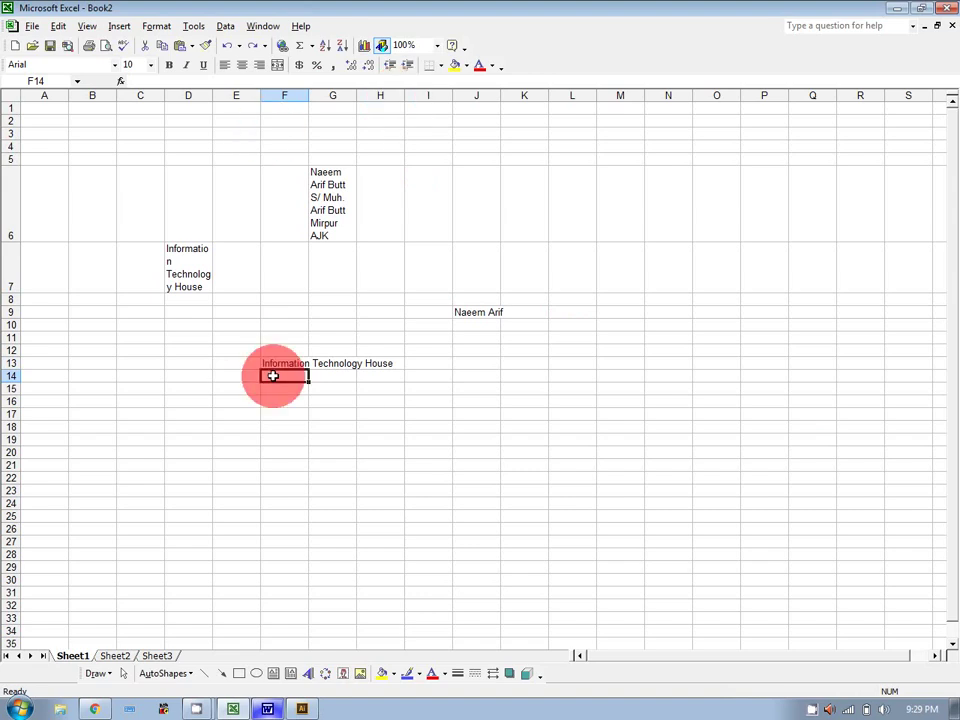
right_click(276, 364)
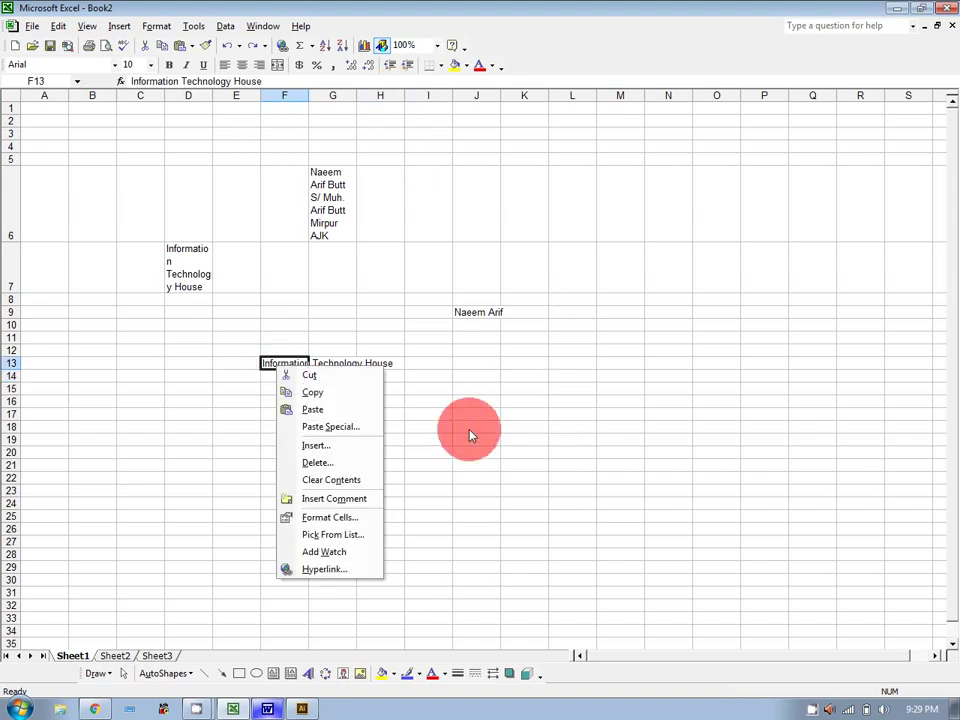
Turn on Shrink to fit for F13 on the Format Cells Alignment tab.
click(330, 517)
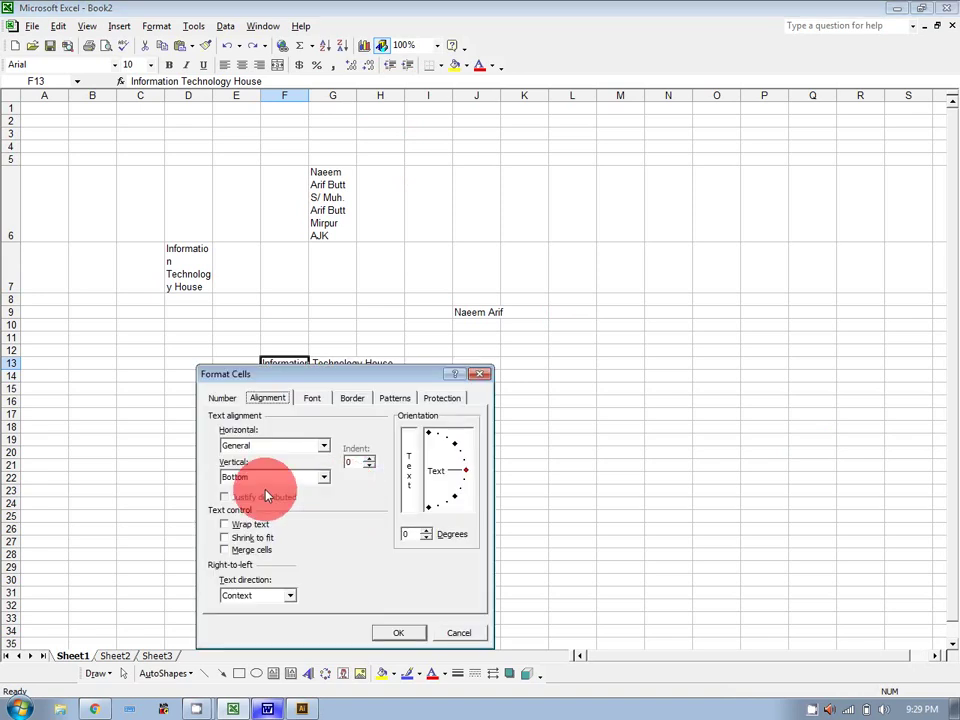
click(250, 538)
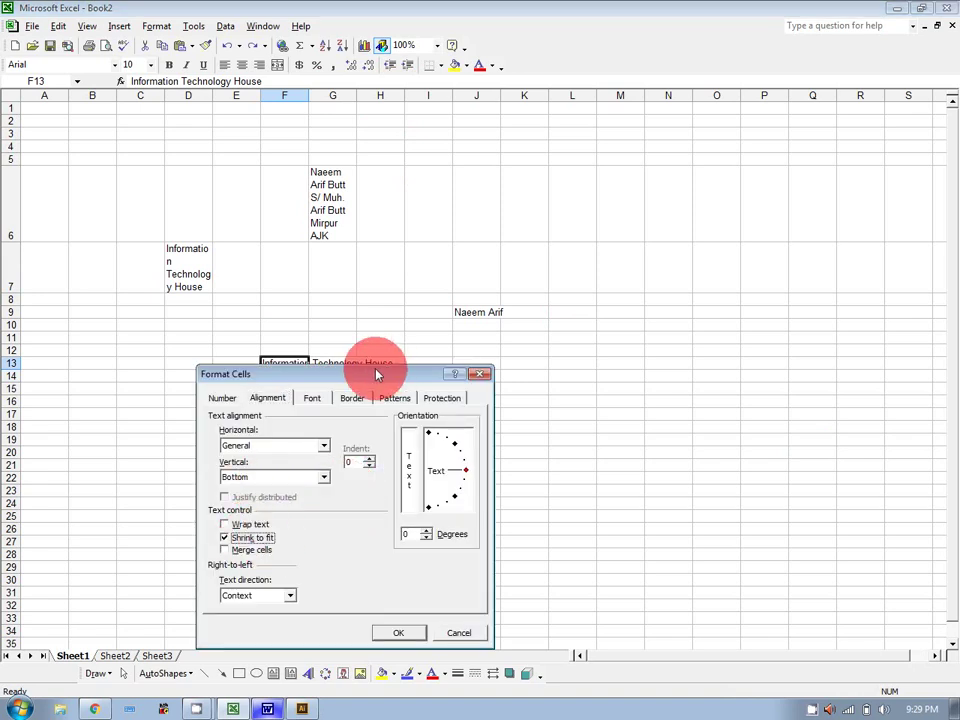
drag(376, 372, 672, 231)
click(691, 486)
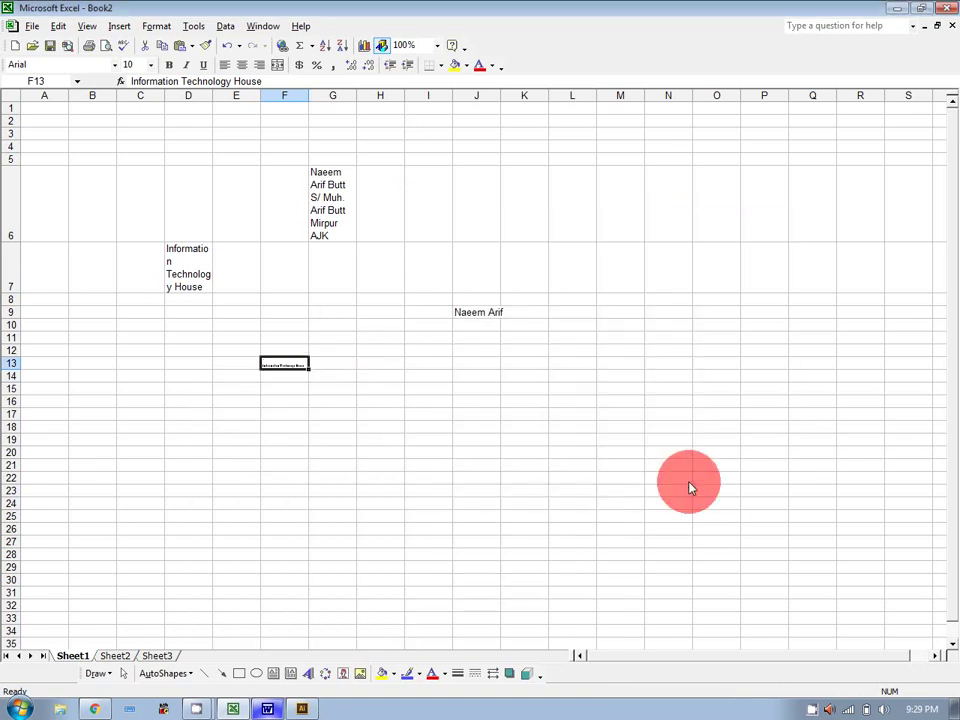
Alternate between F13 and empty cells to check the shrunk text.
click(563, 483)
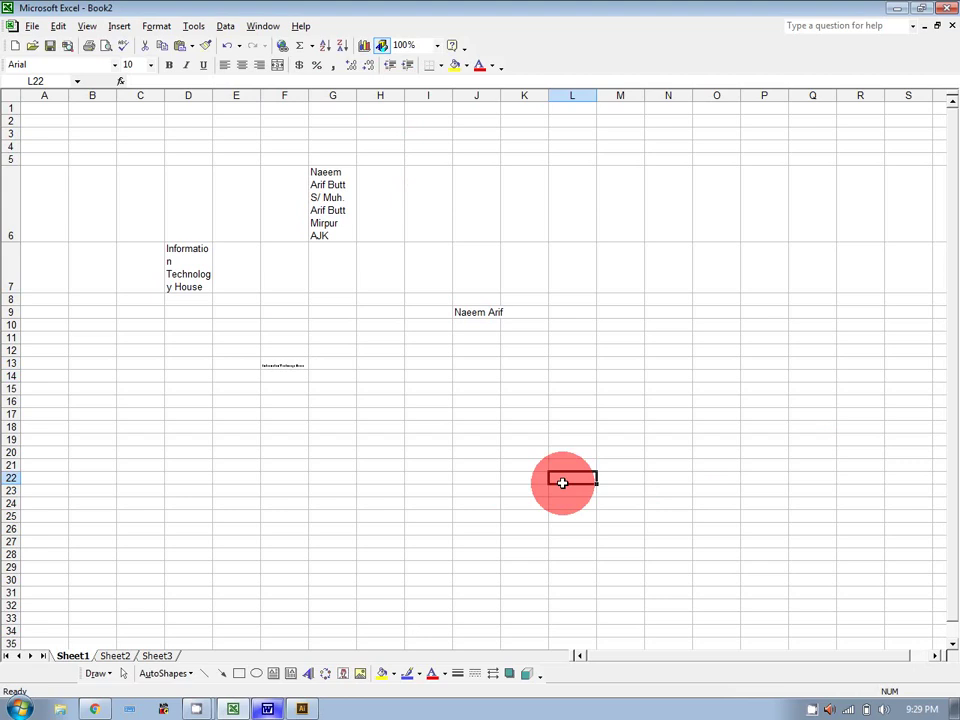
click(283, 365)
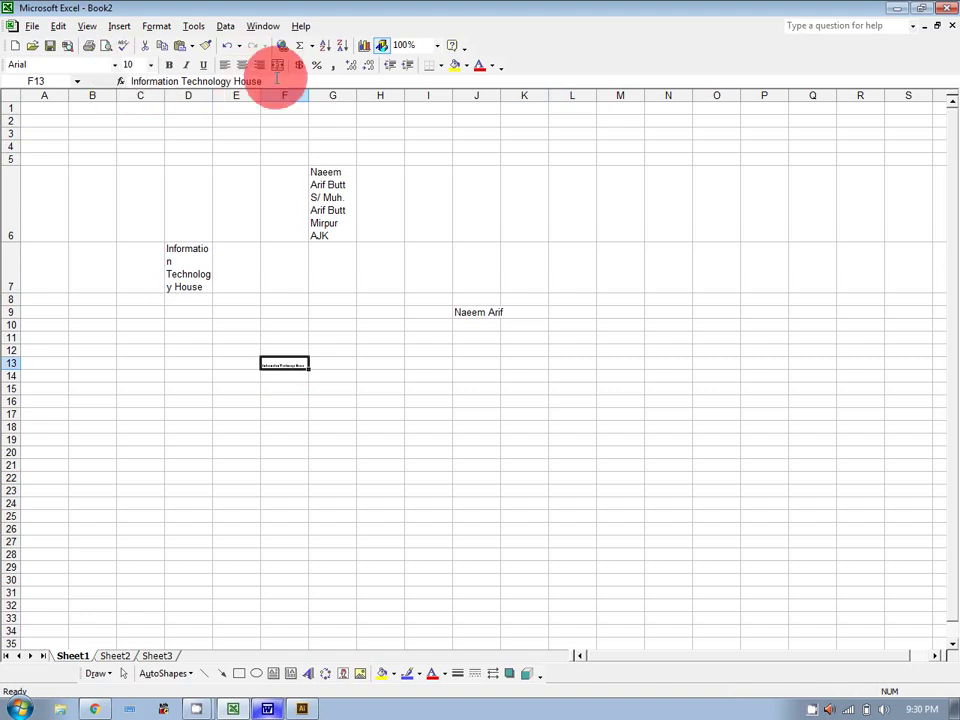
click(332, 388)
click(274, 362)
click(330, 402)
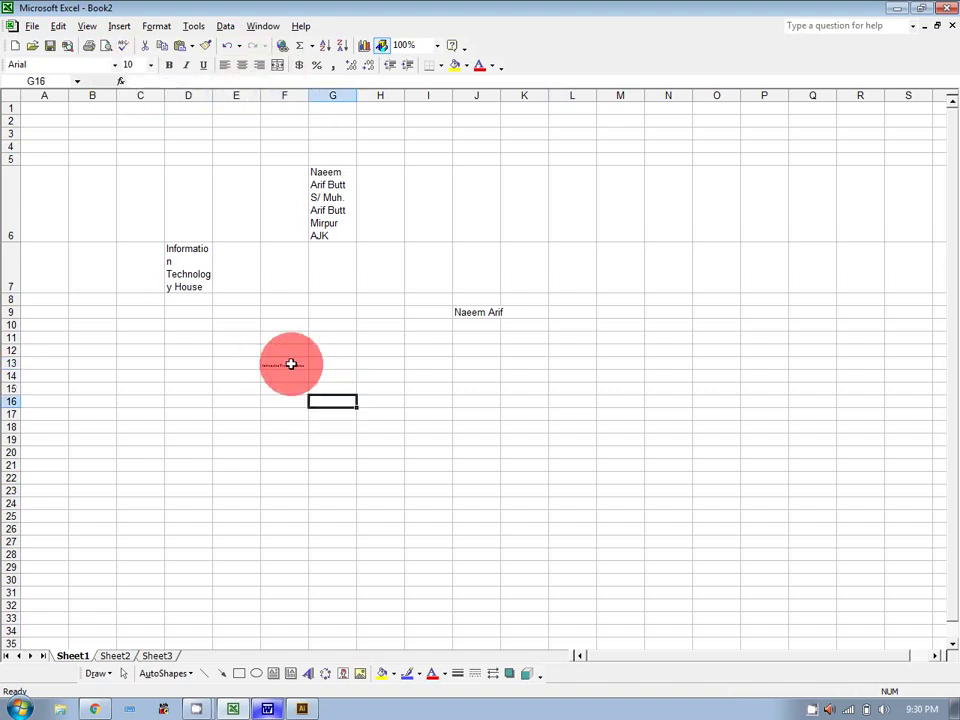
click(291, 364)
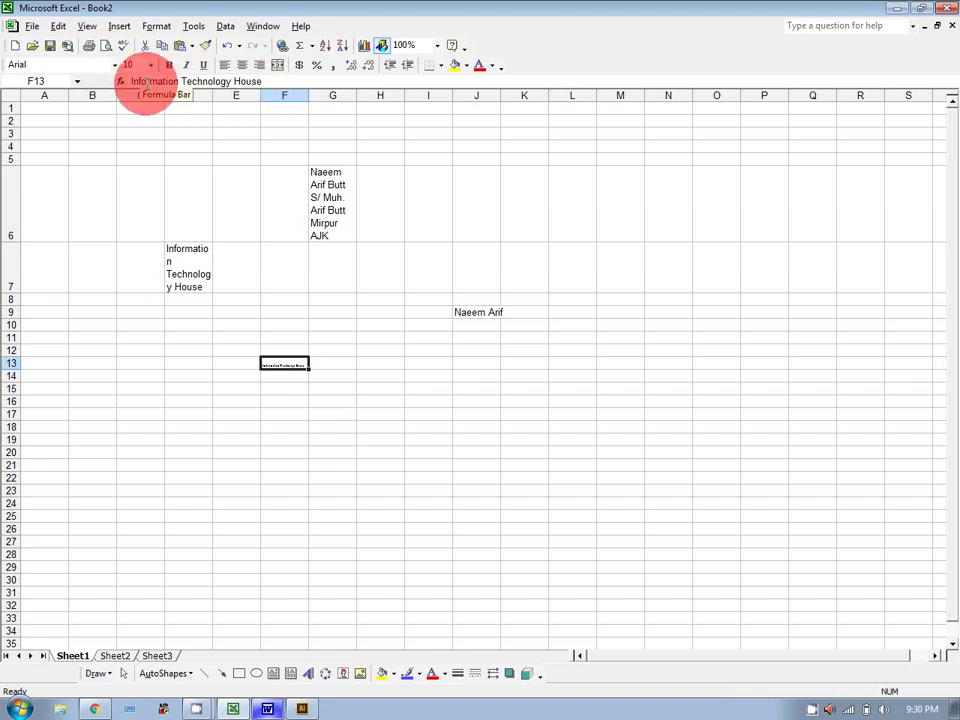
click(622, 716)
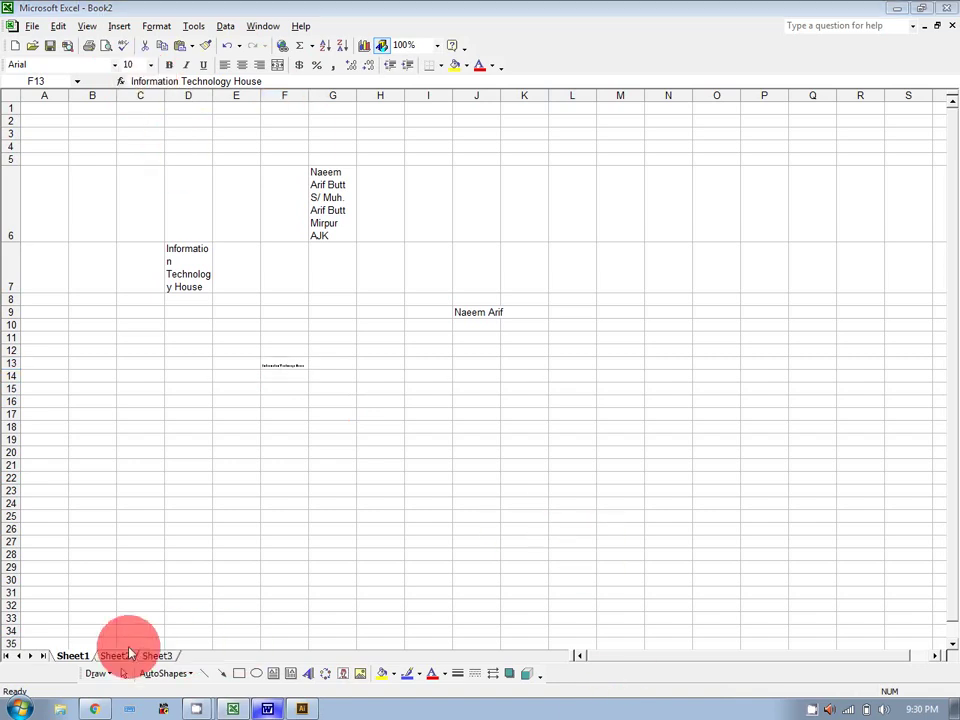
Switch to Sheet2 and try out cell selections, ending with A1:A2 selected.
click(124, 656)
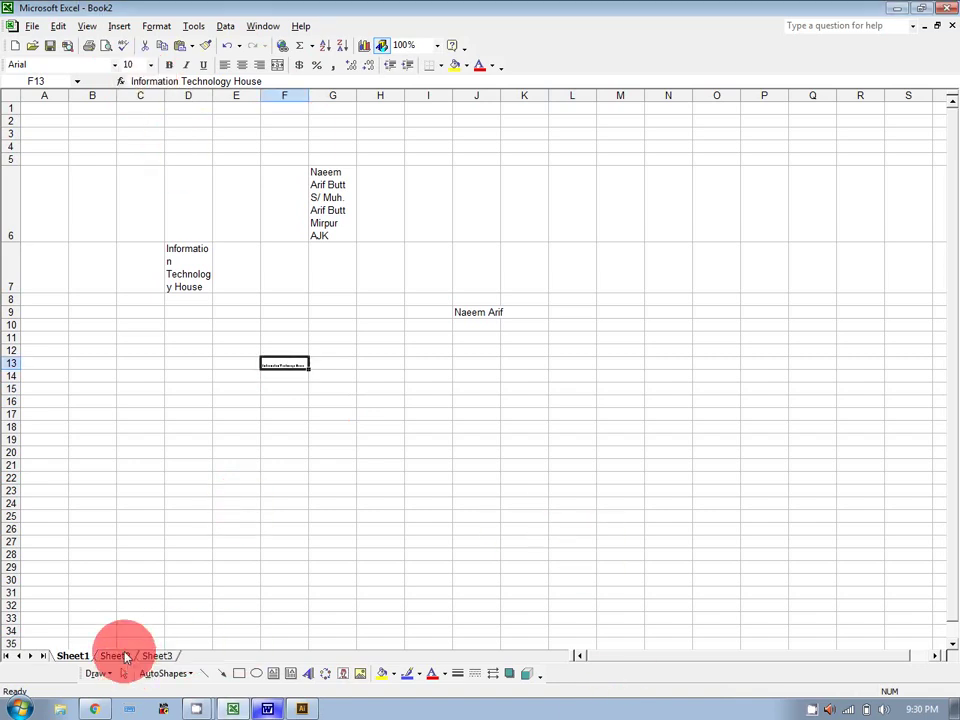
click(124, 656)
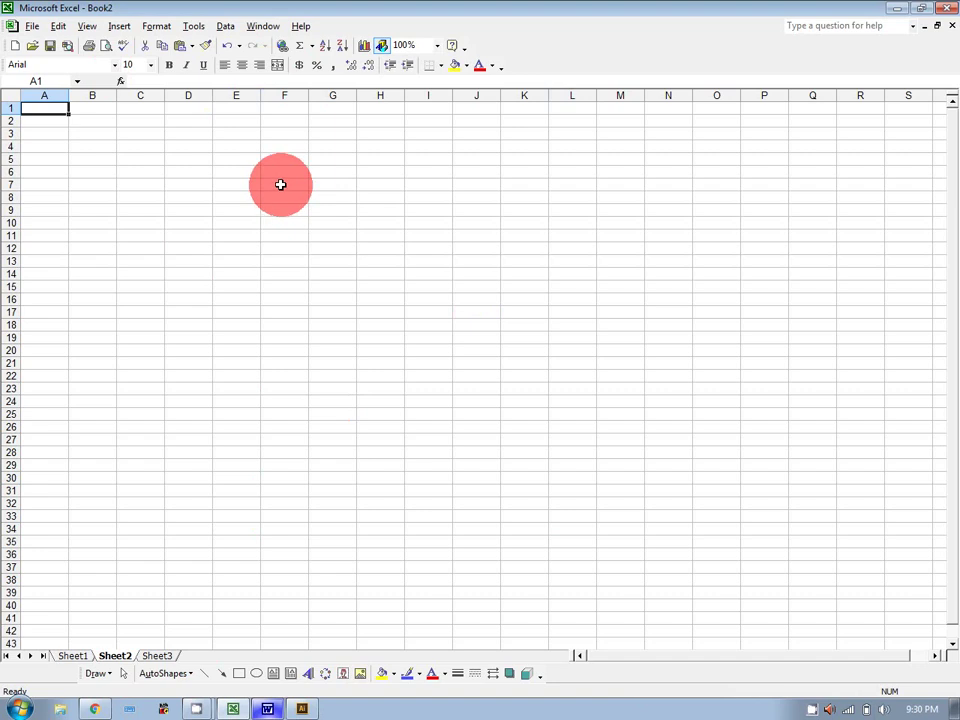
mouse_move(47, 107)
mouse_down()
mouse_move(47, 122)
mouse_move(92, 105)
mouse_move(288, 108)
mouse_up()
click(289, 104)
click(396, 221)
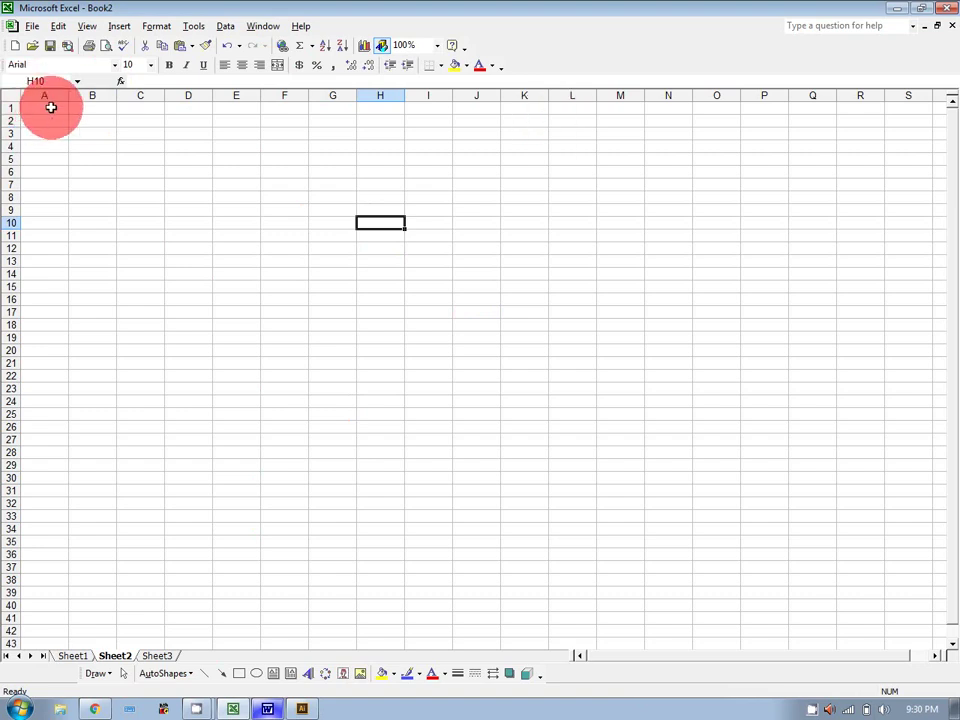
drag(49, 106, 49, 121)
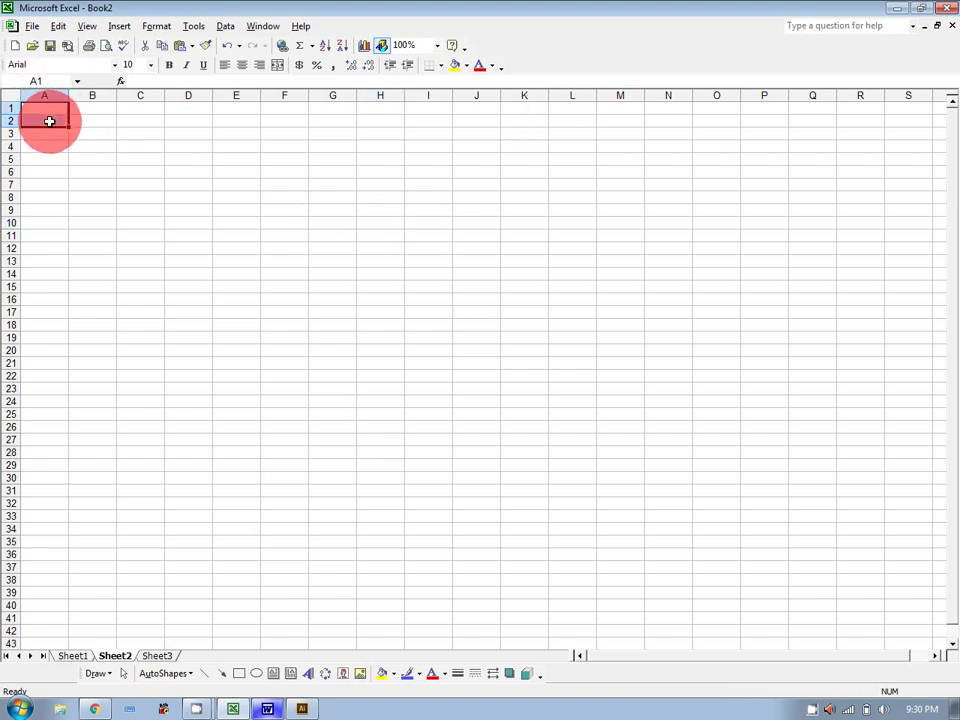
Merge A1:A2 by ticking Merge cells on the Format Cells Alignment tab.
right_click(49, 121)
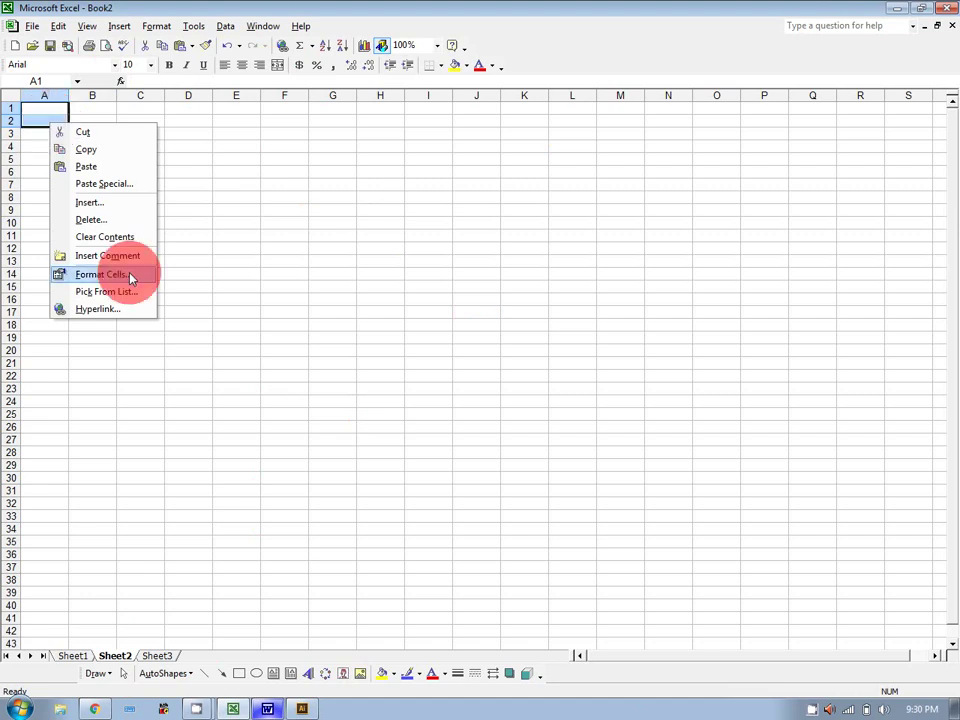
click(103, 274)
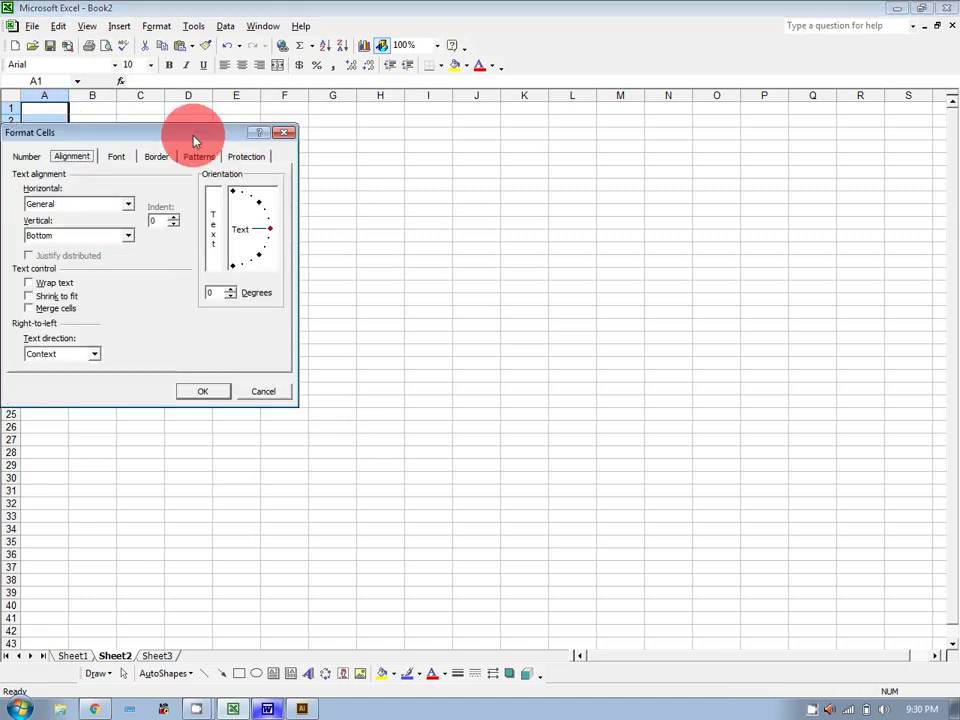
drag(195, 140, 707, 77)
click(542, 239)
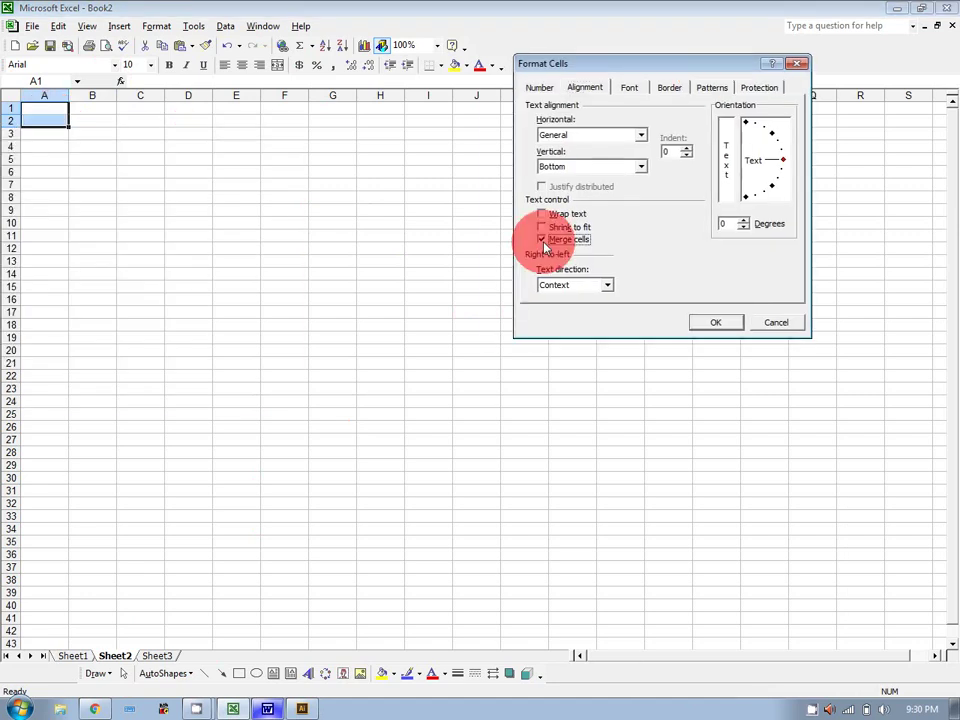
click(729, 326)
click(248, 204)
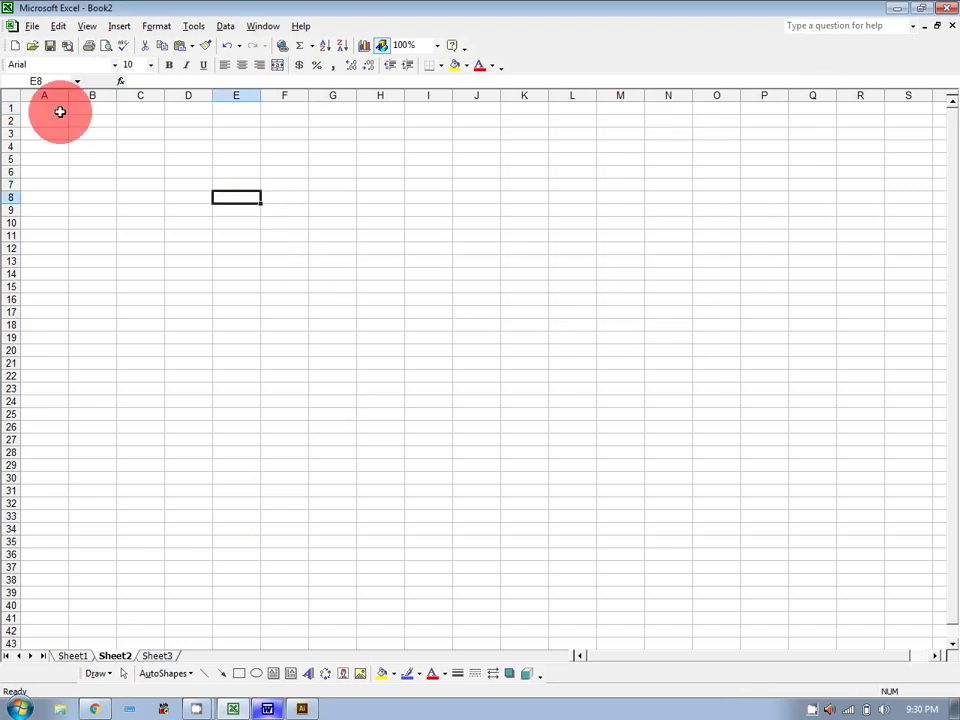
click(48, 110)
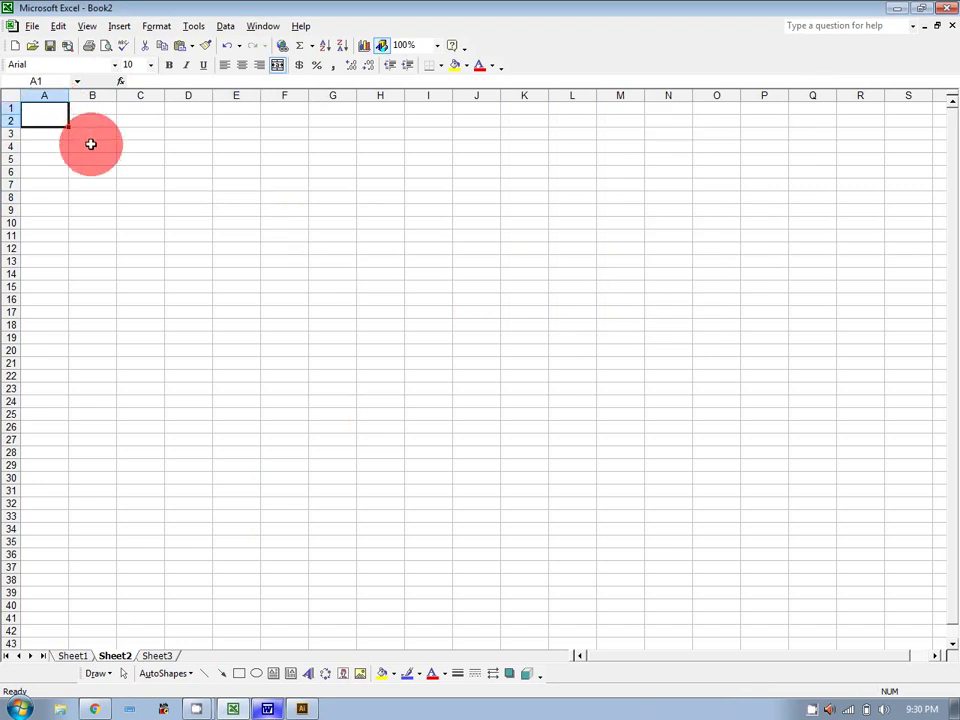
Select B1:F1 and merge it into one centered cell with Merge and Center.
drag(92, 110, 239, 106)
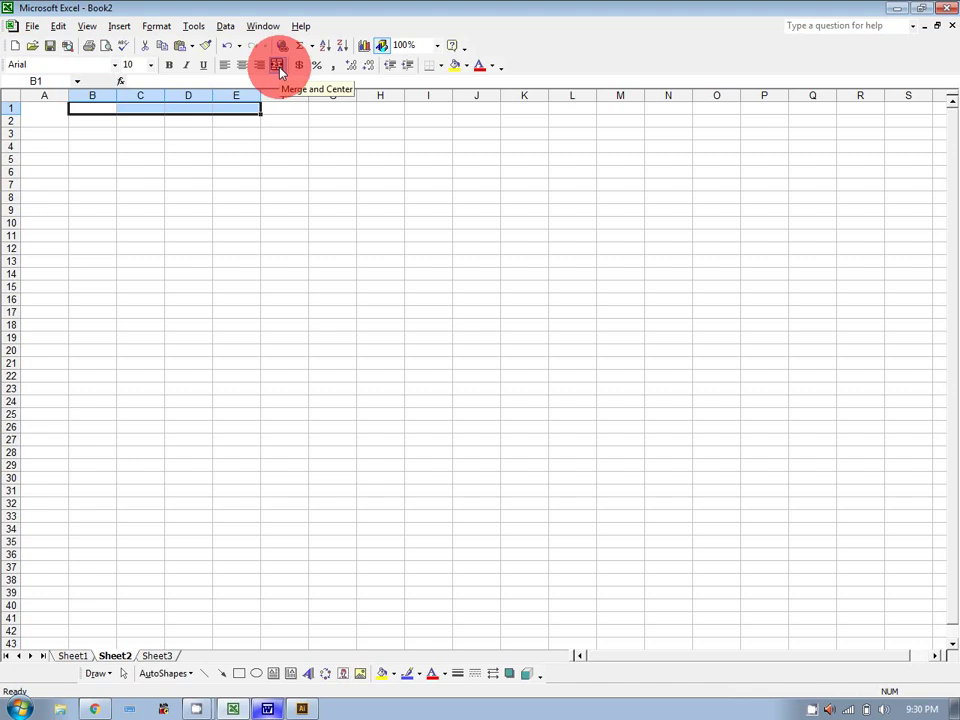
click(39, 110)
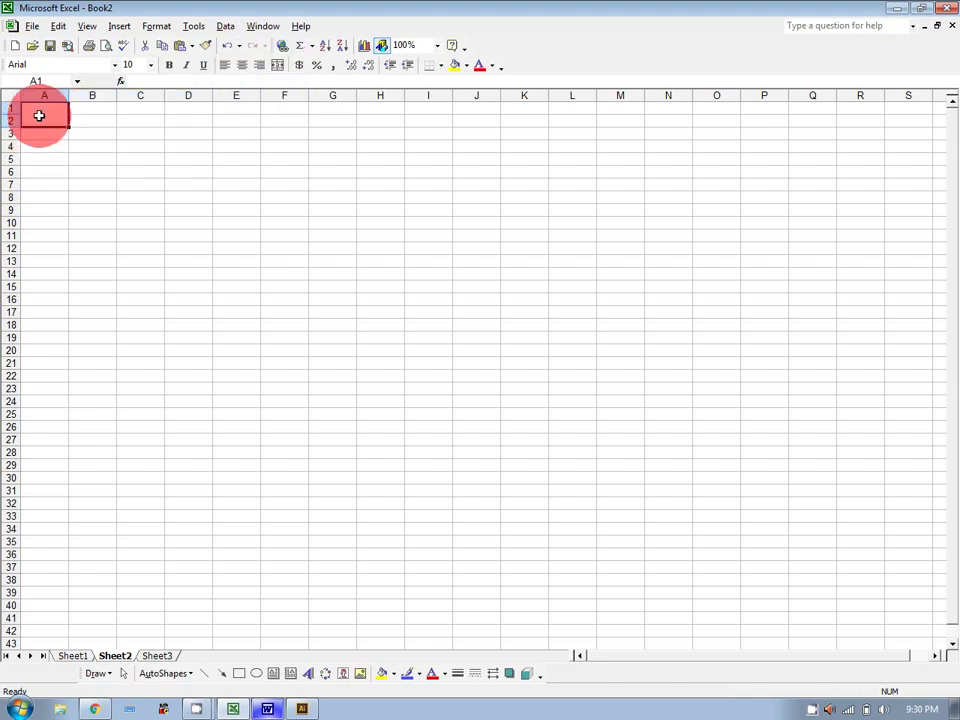
drag(99, 112, 272, 104)
click(278, 65)
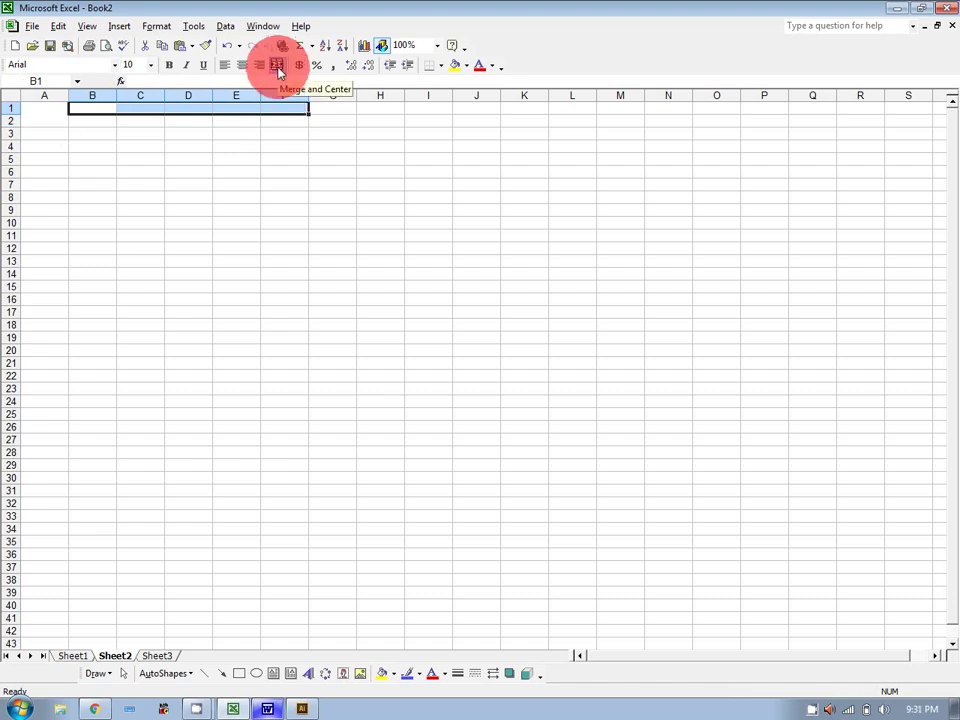
click(278, 66)
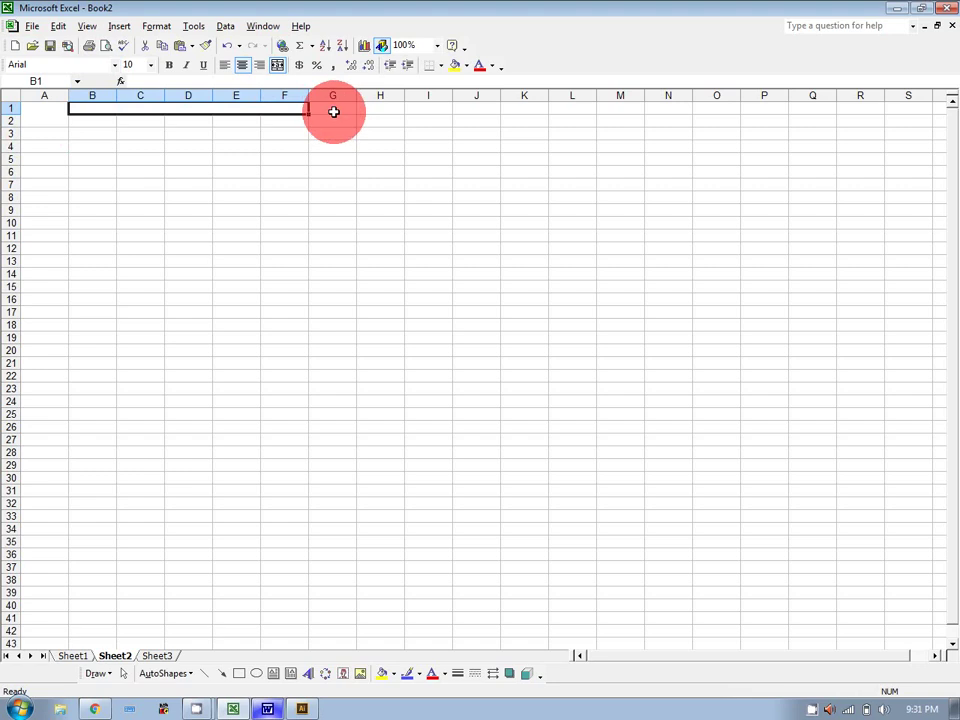
Merge G1:G2 as a test, then unmerge it and the A1:A2 cell.
drag(334, 112, 333, 122)
click(277, 69)
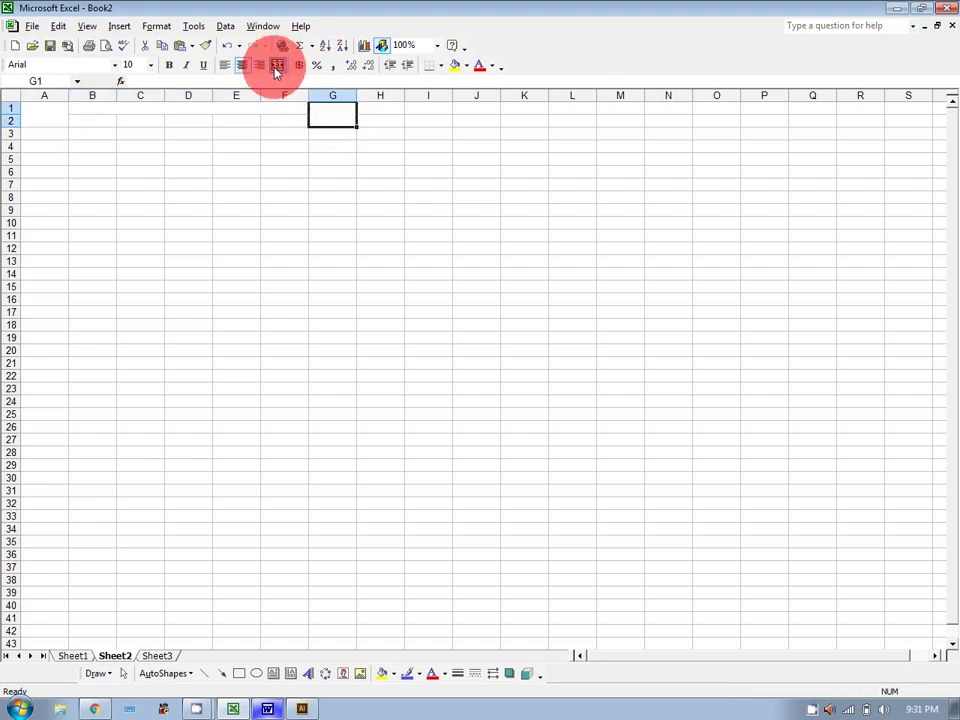
click(350, 172)
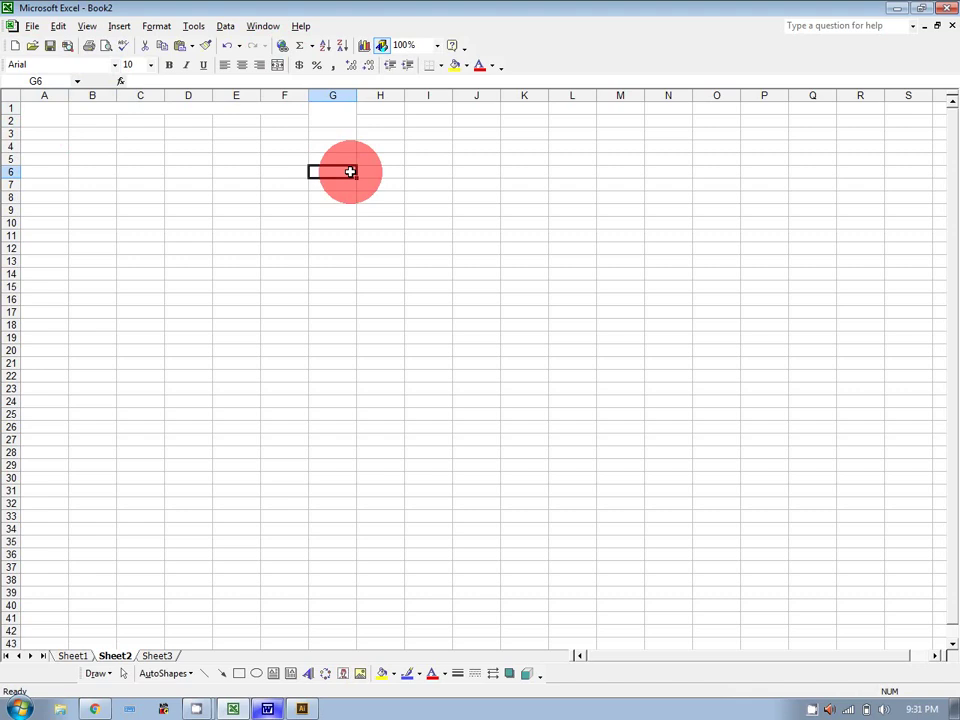
click(346, 108)
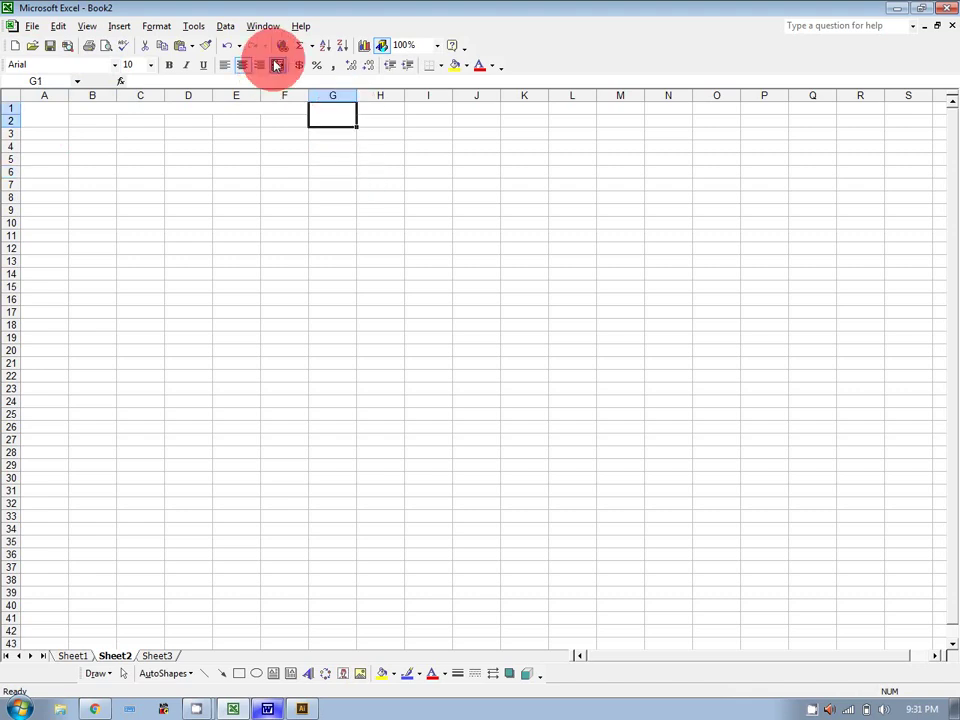
click(276, 65)
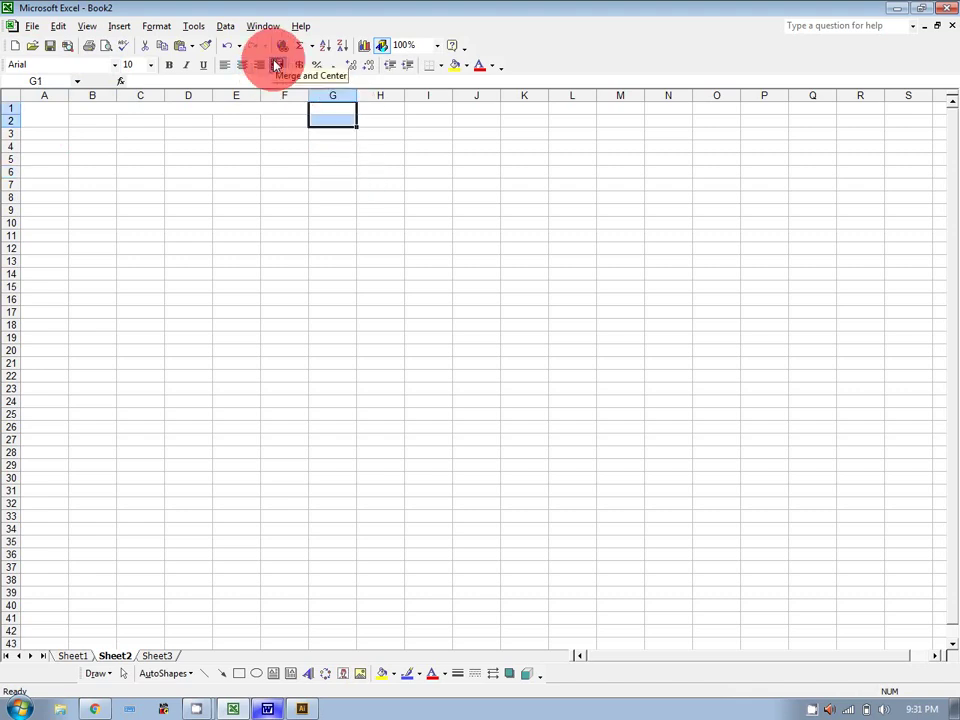
click(31, 115)
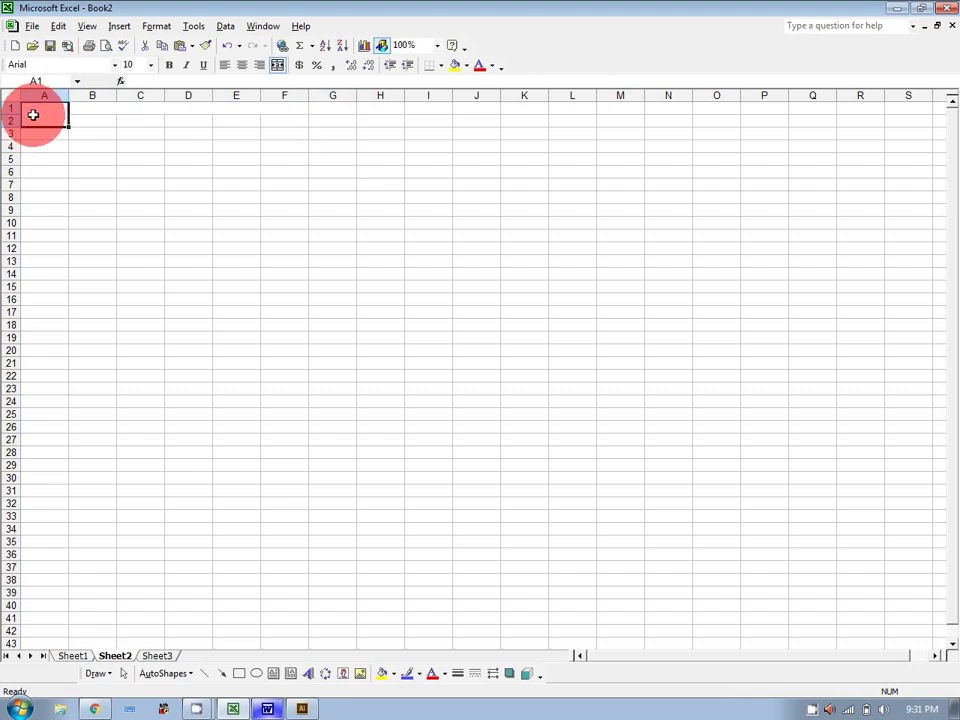
click(278, 65)
Re-merge B1:F1 into a single centered cell.
drag(92, 107, 284, 107)
click(278, 65)
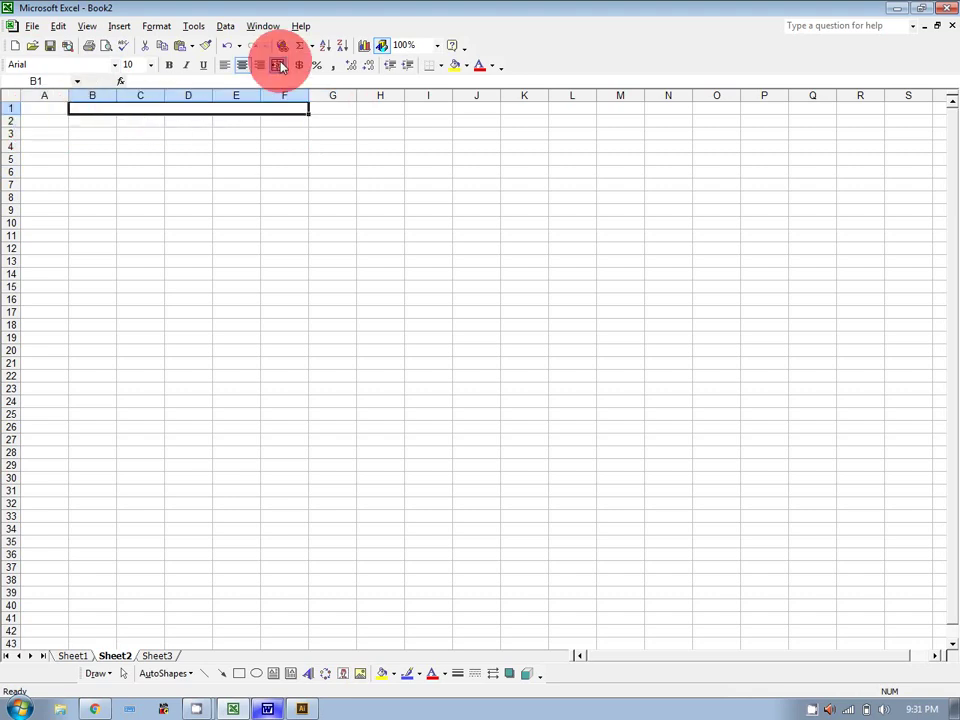
click(332, 182)
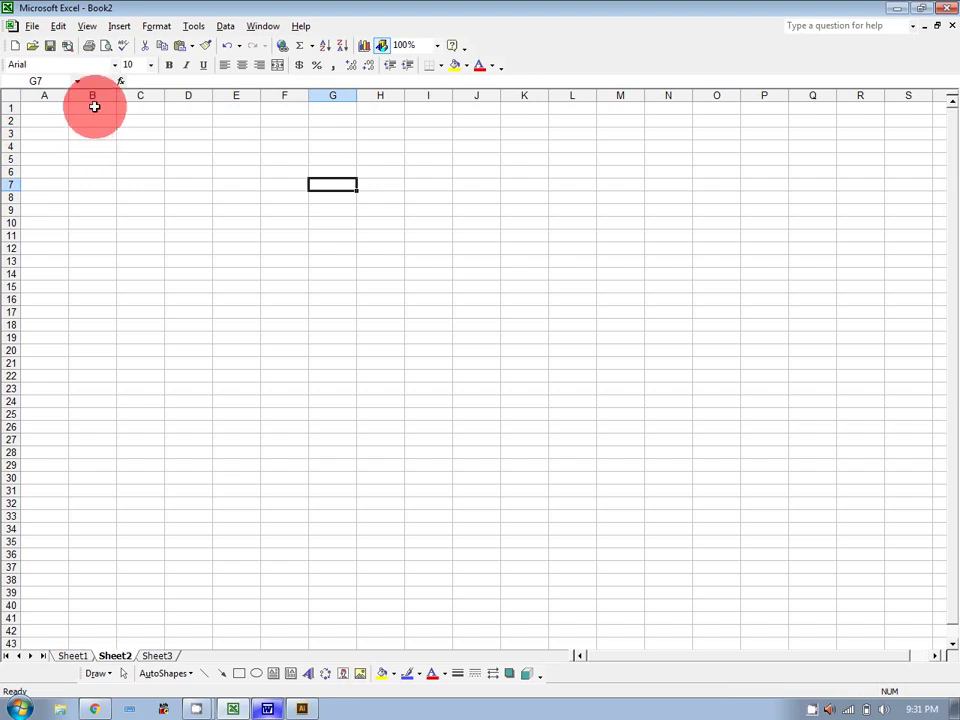
drag(94, 107, 273, 100)
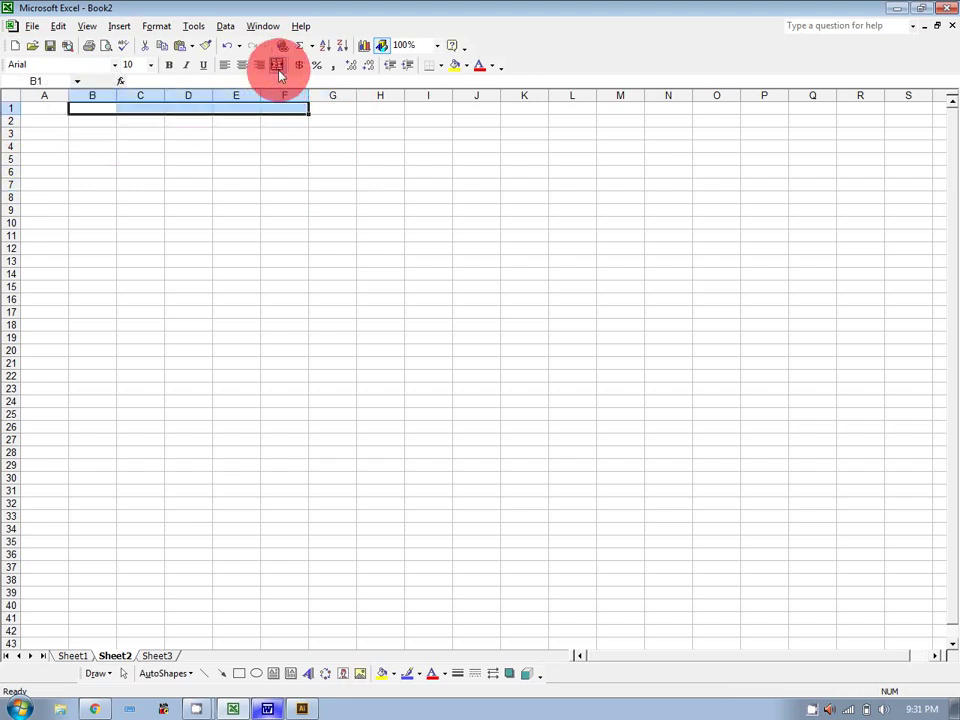
click(278, 65)
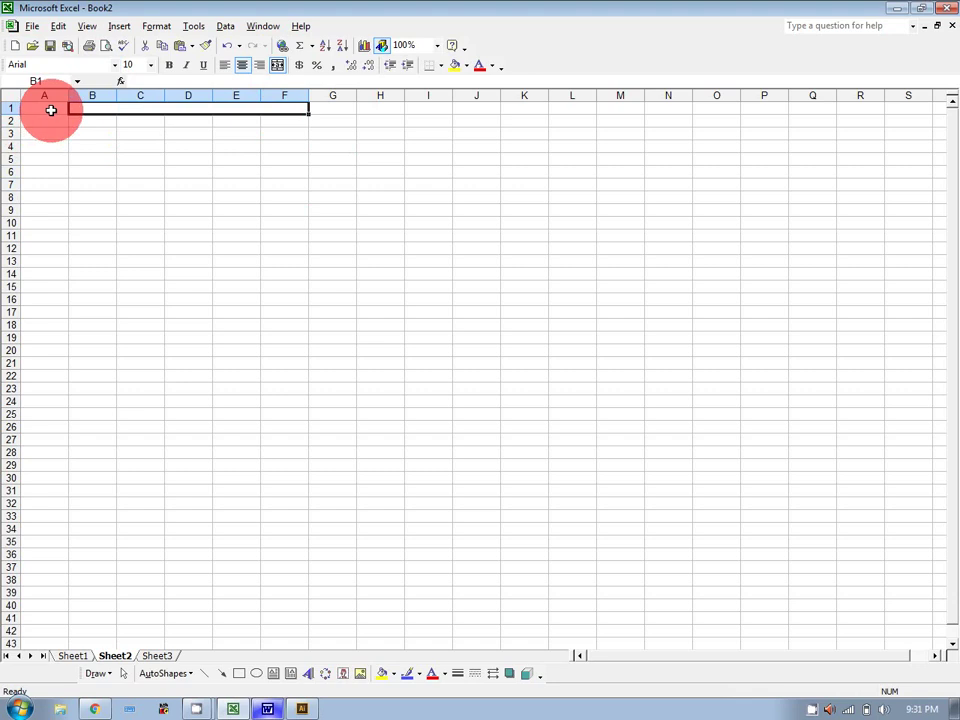
Merge A1:A2 and the G1:H3 block with Merge and Center.
drag(47, 107, 52, 121)
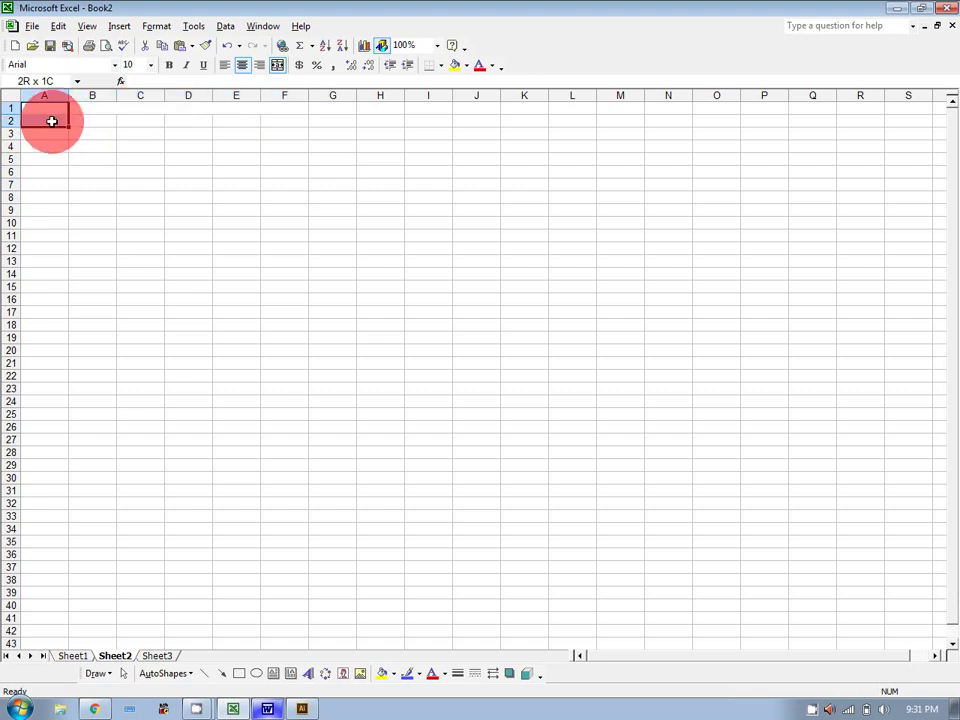
click(278, 65)
drag(317, 104, 370, 128)
click(278, 65)
click(370, 233)
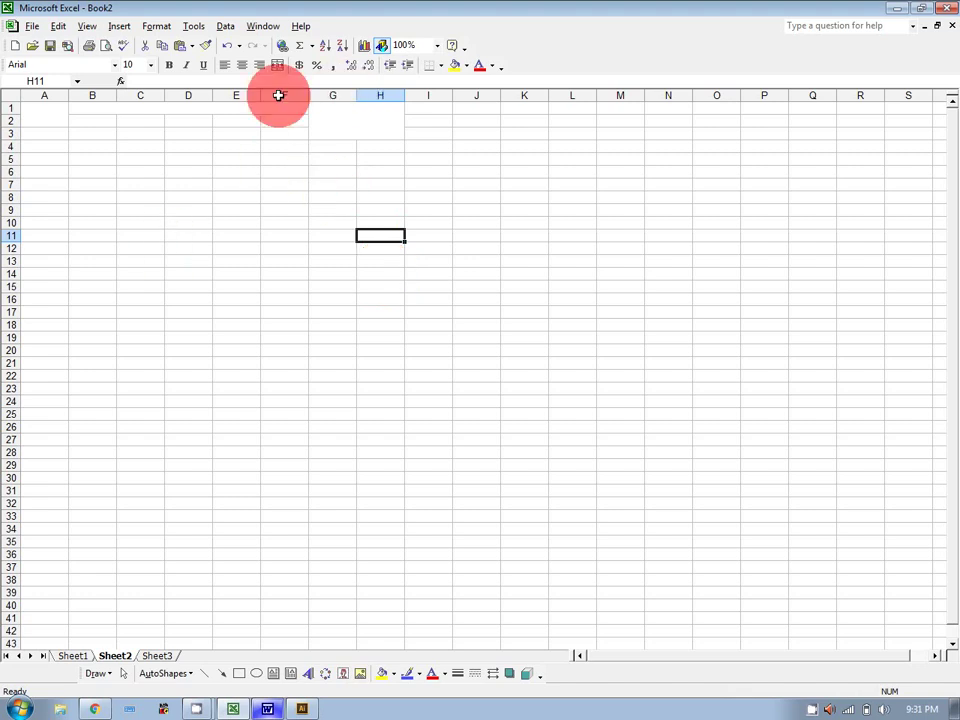
click(157, 26)
click(167, 43)
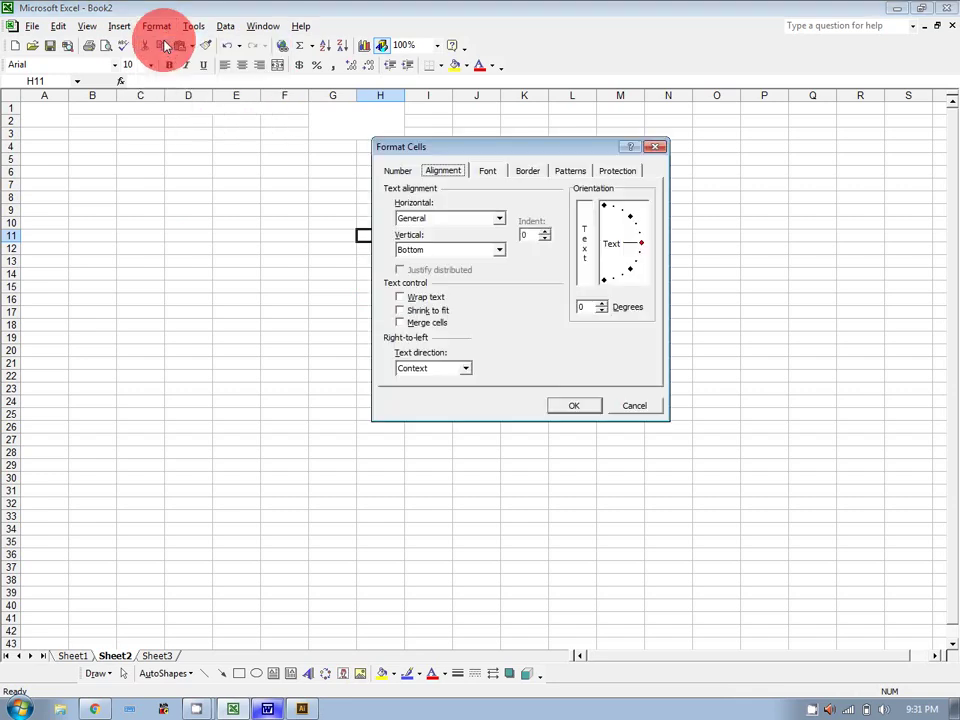
click(487, 171)
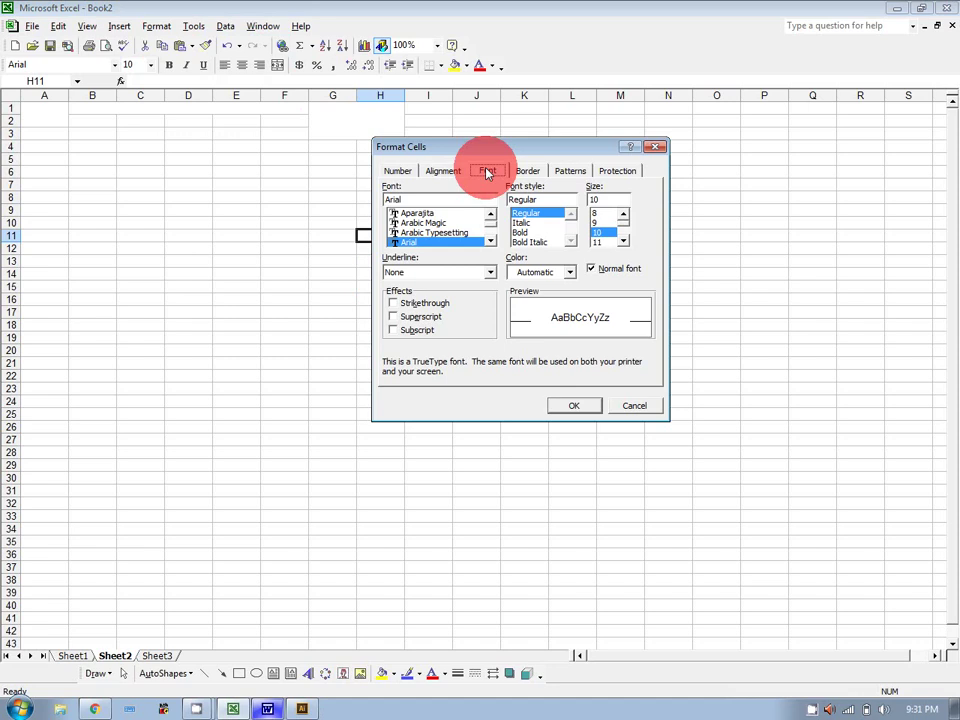
click(634, 411)
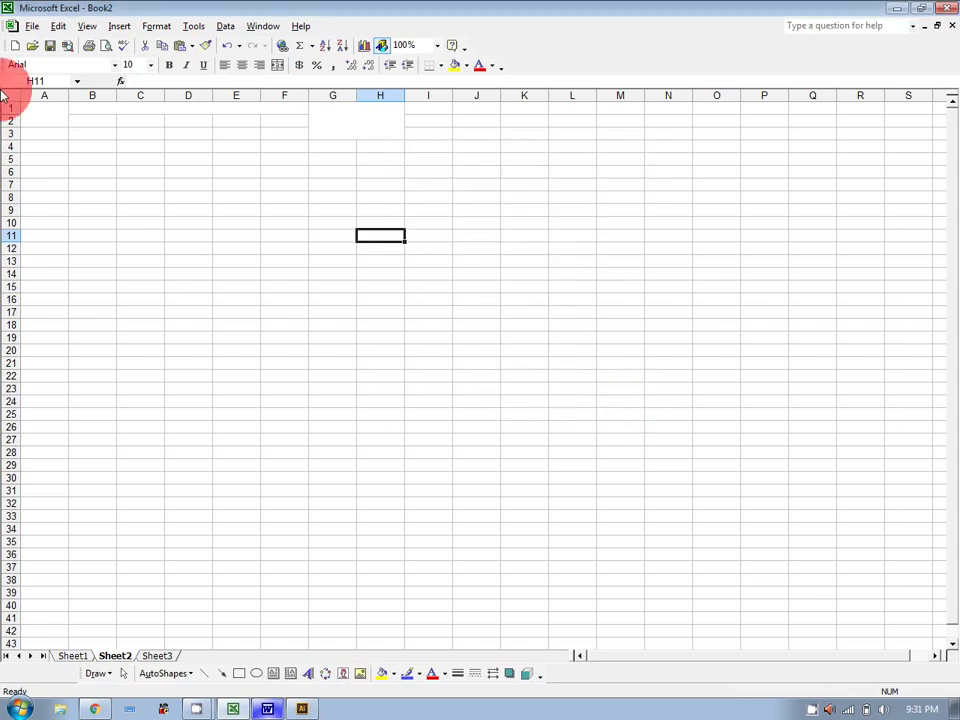
click(39, 118)
Enter S No in A1, the 'Complete Information' title, and Name in B2.
text(S No)
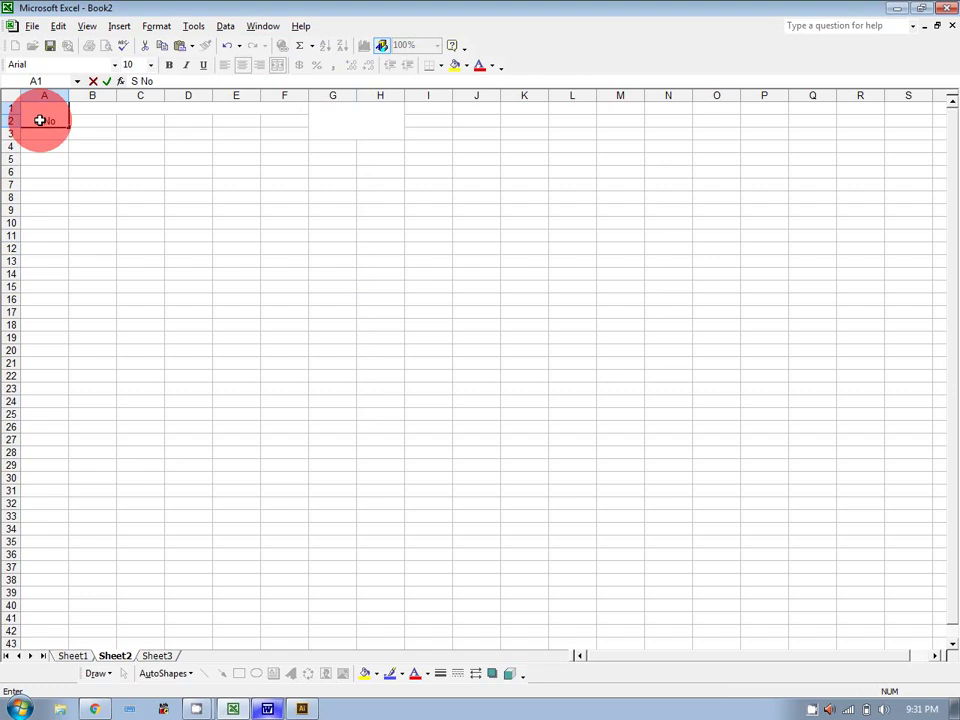
key(Tab)
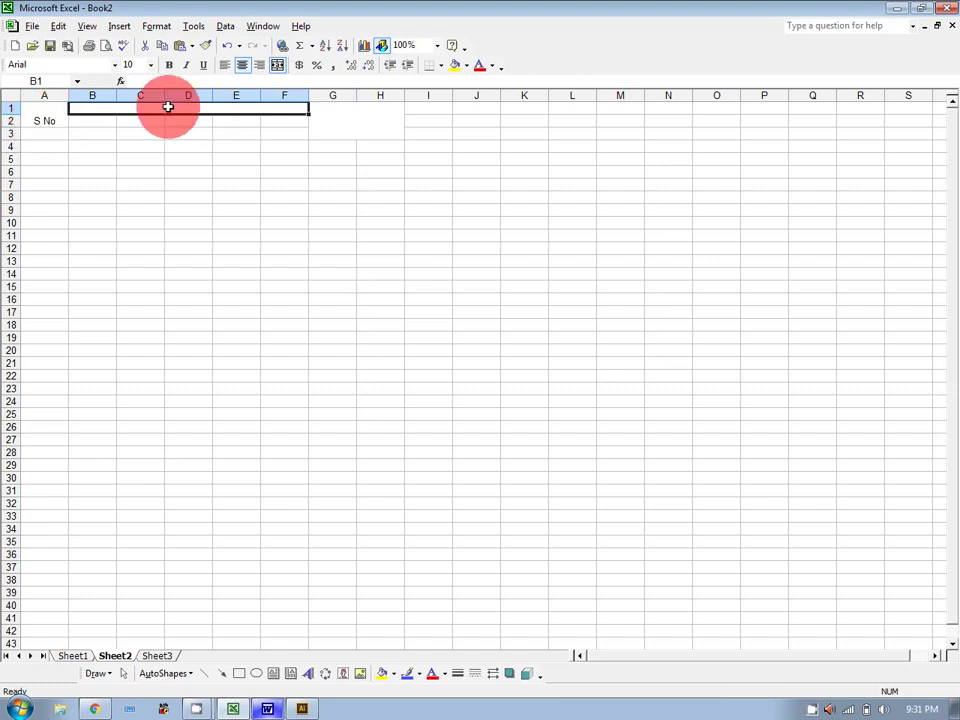
text(Com)
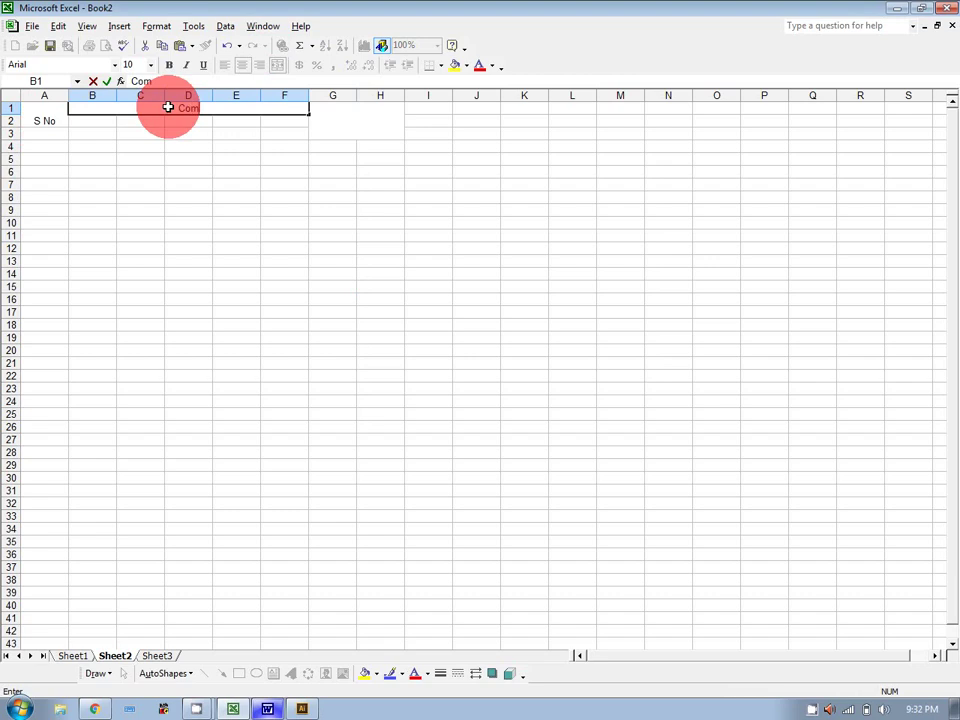
text(plete Information)
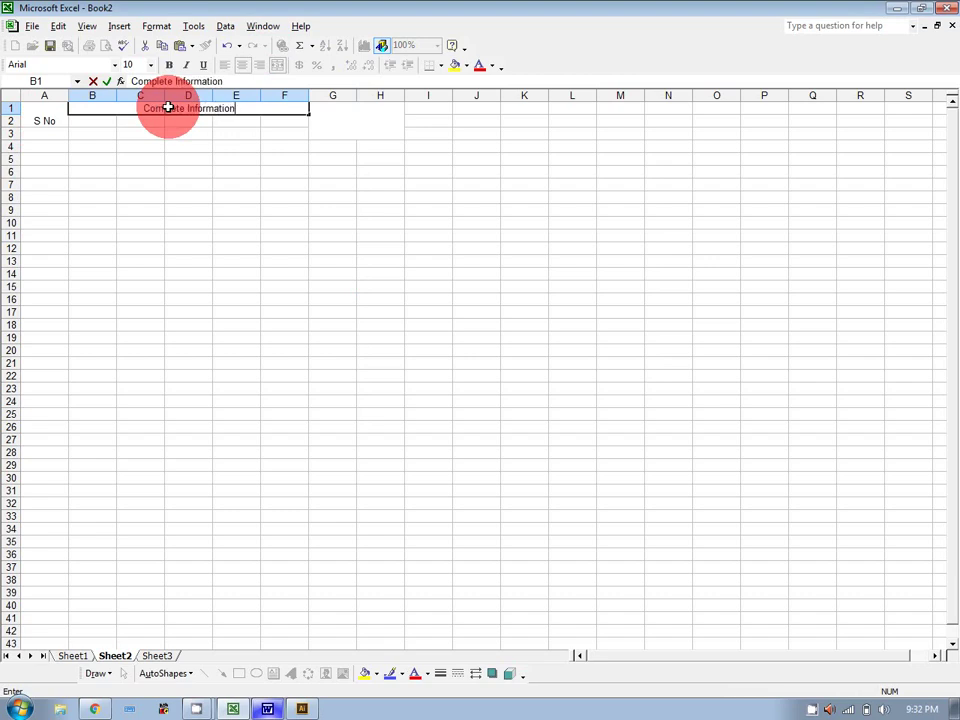
click(85, 123)
text(Name)
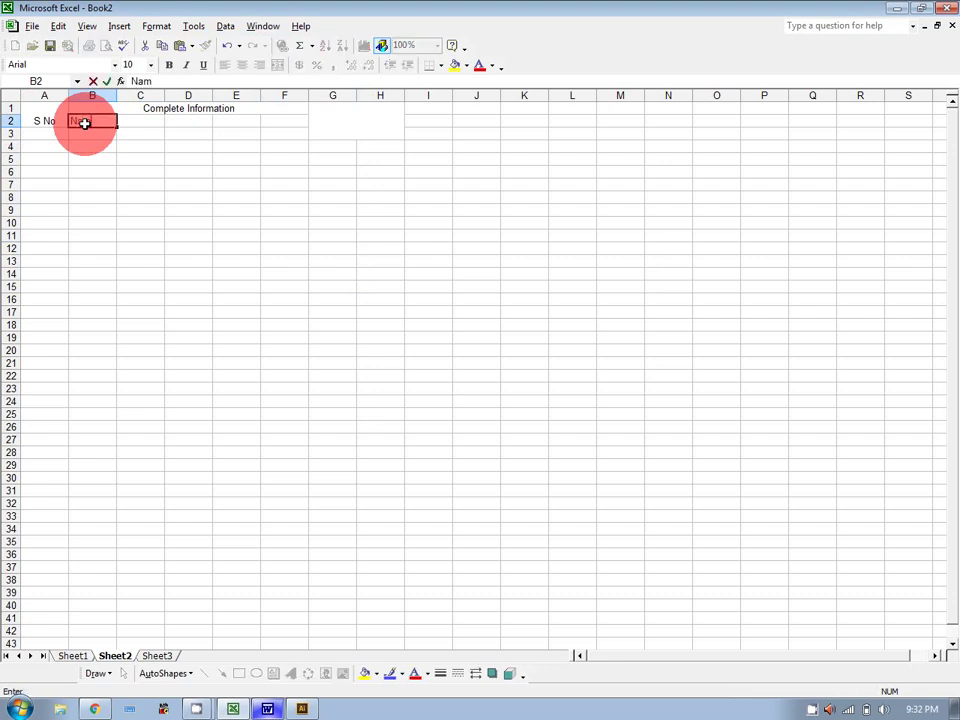
key(Tab)
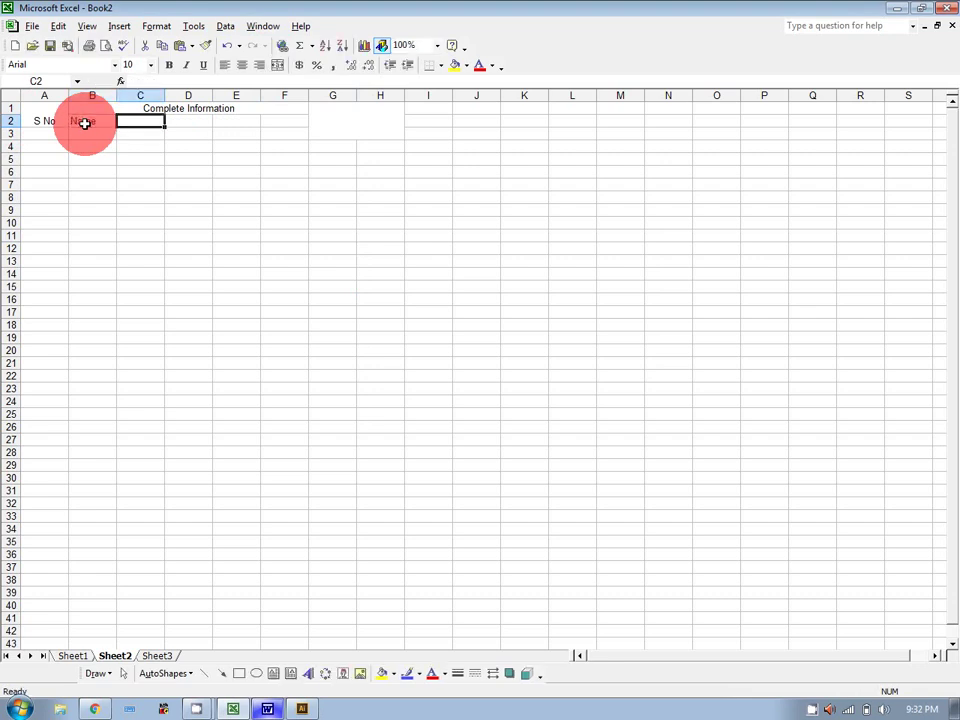
Add the CNIC and Contact headers, correcting the 'Conatct' typo.
text(CNIC)
key(Tab)
text(Conatct)
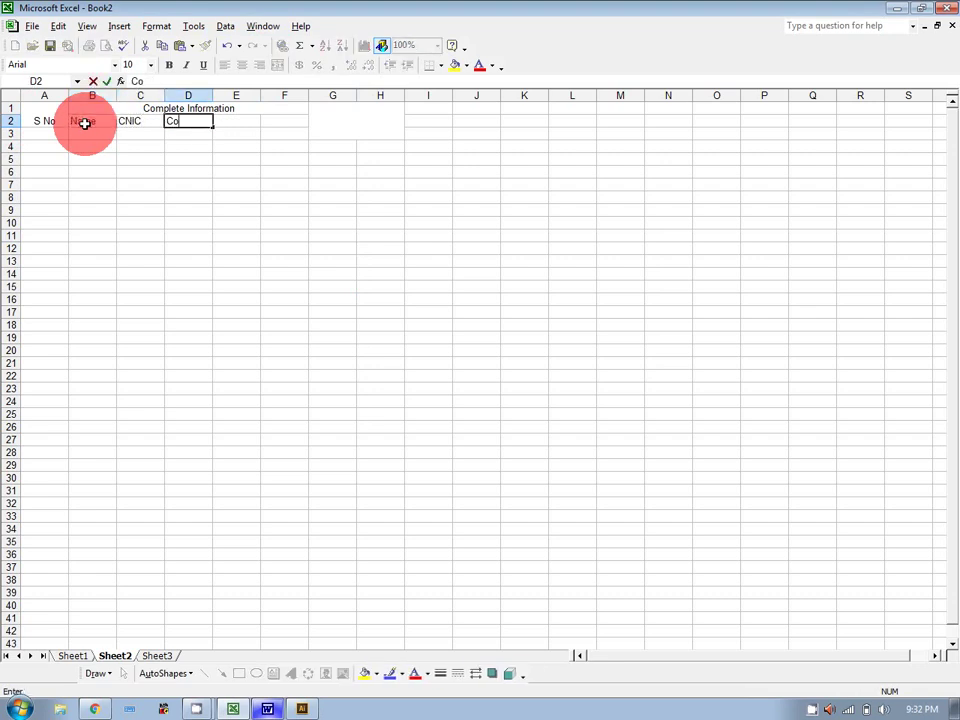
key(Tab)
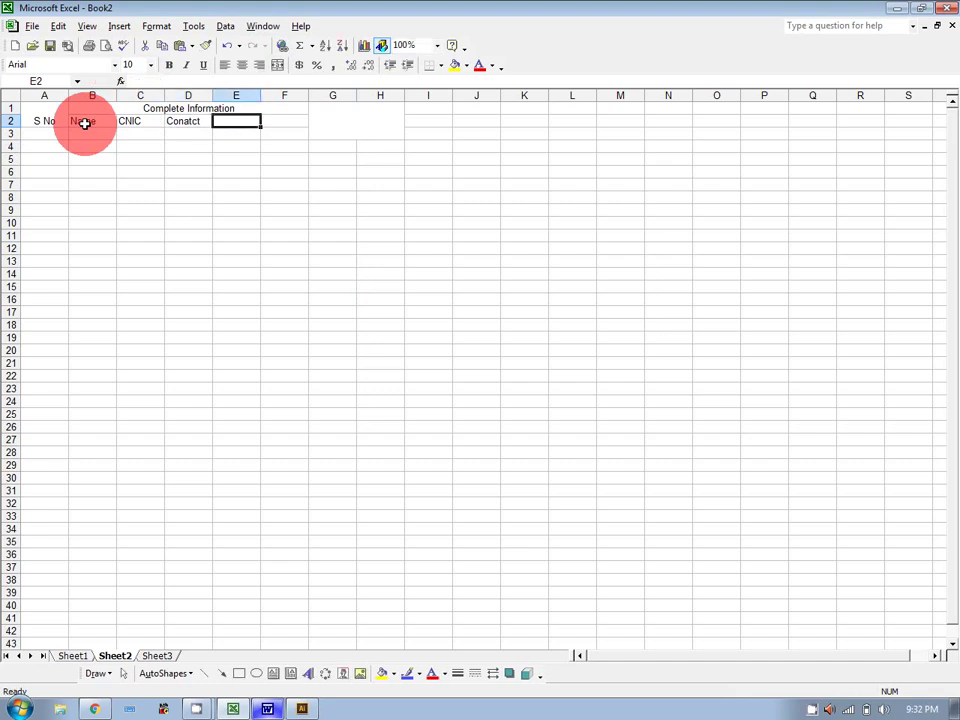
key(BackSpace)
key(Left)
text(Contact)
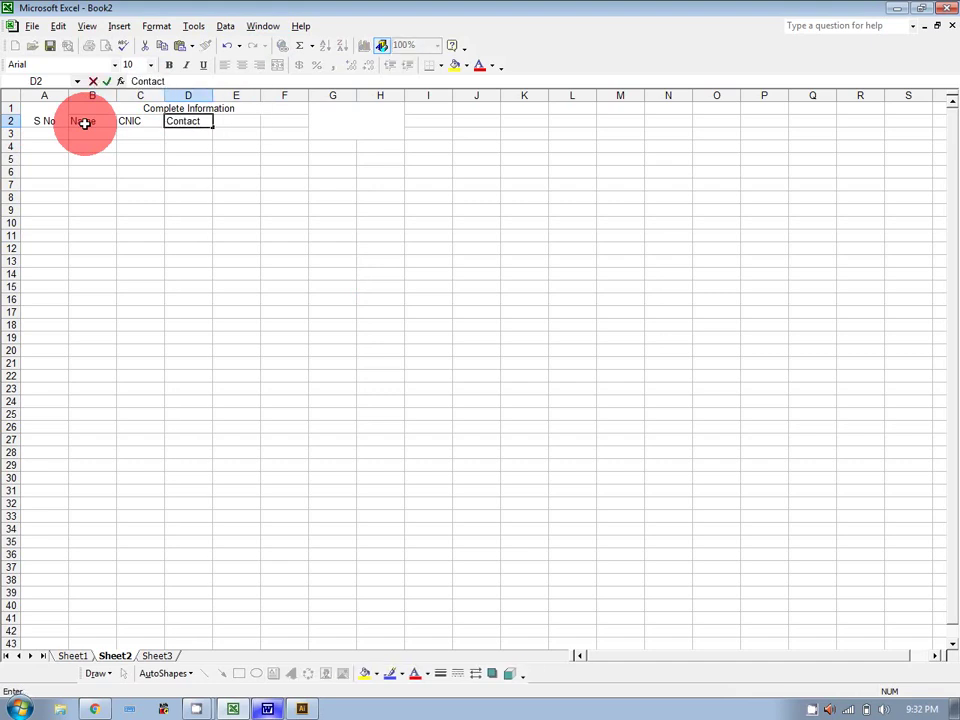
key(Tab)
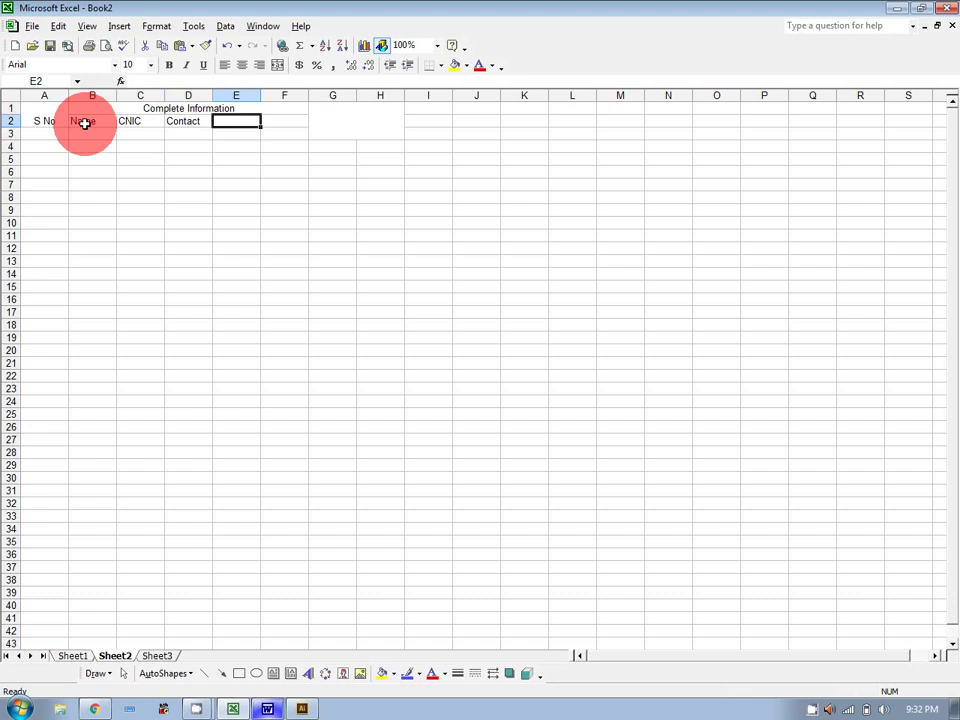
Add the Dist and Gander headers and 'Remarks' in the merged cell beside them.
text(DIst)
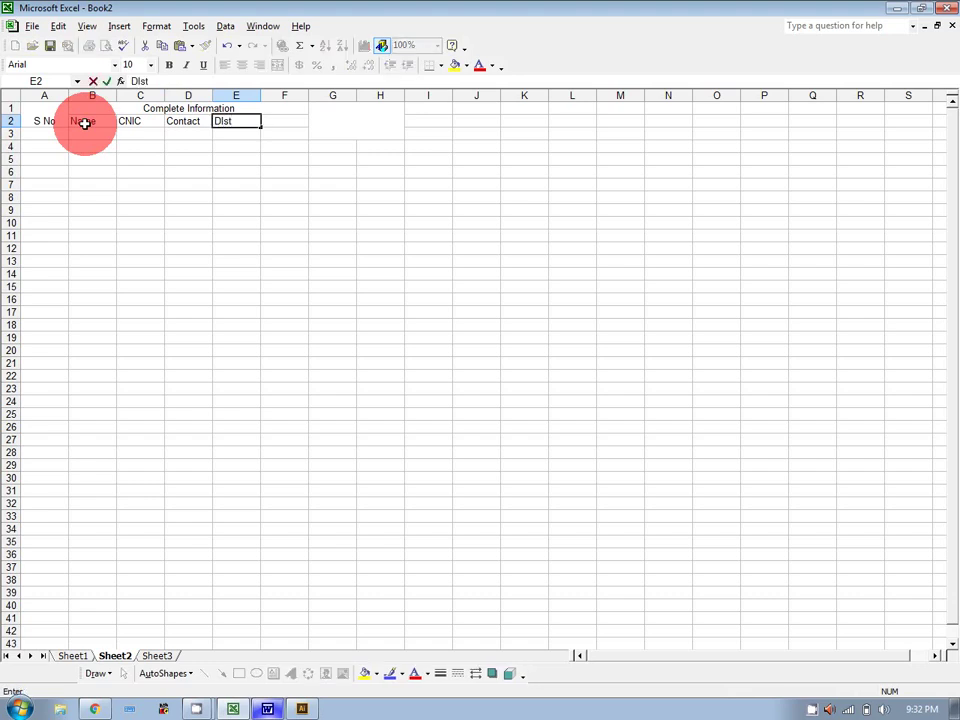
click(281, 123)
text(Gander)
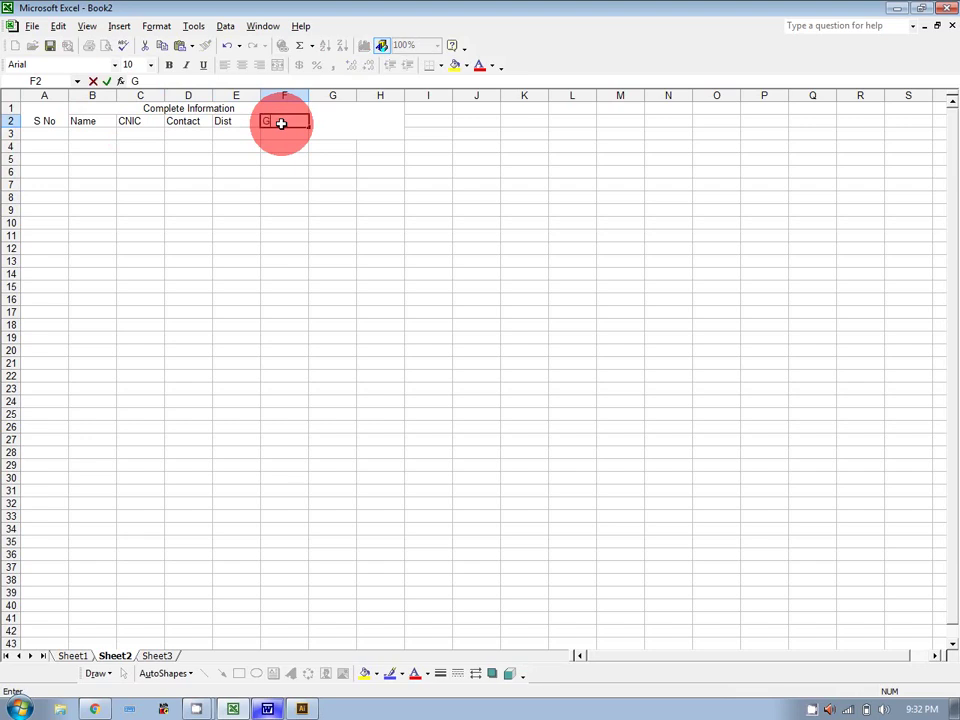
click(334, 112)
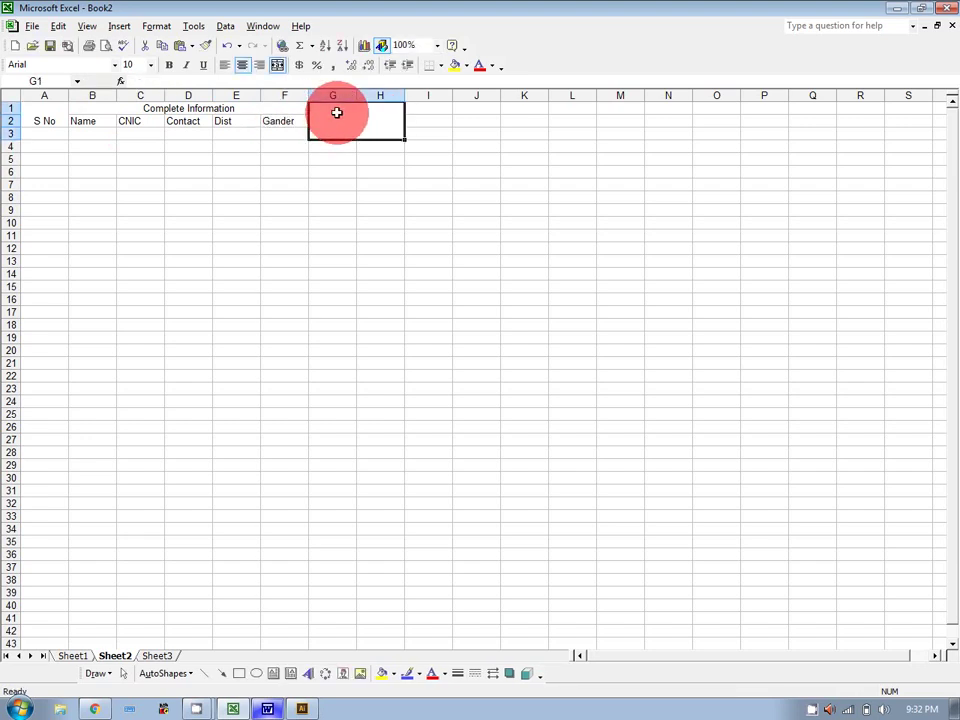
text(Remarks)
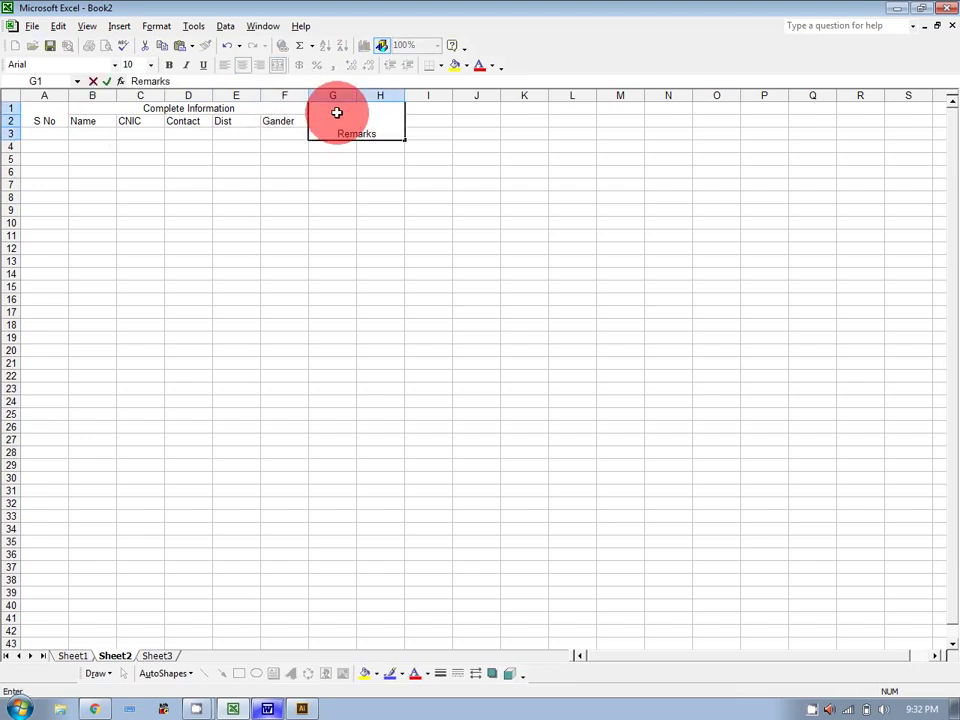
key(Return)
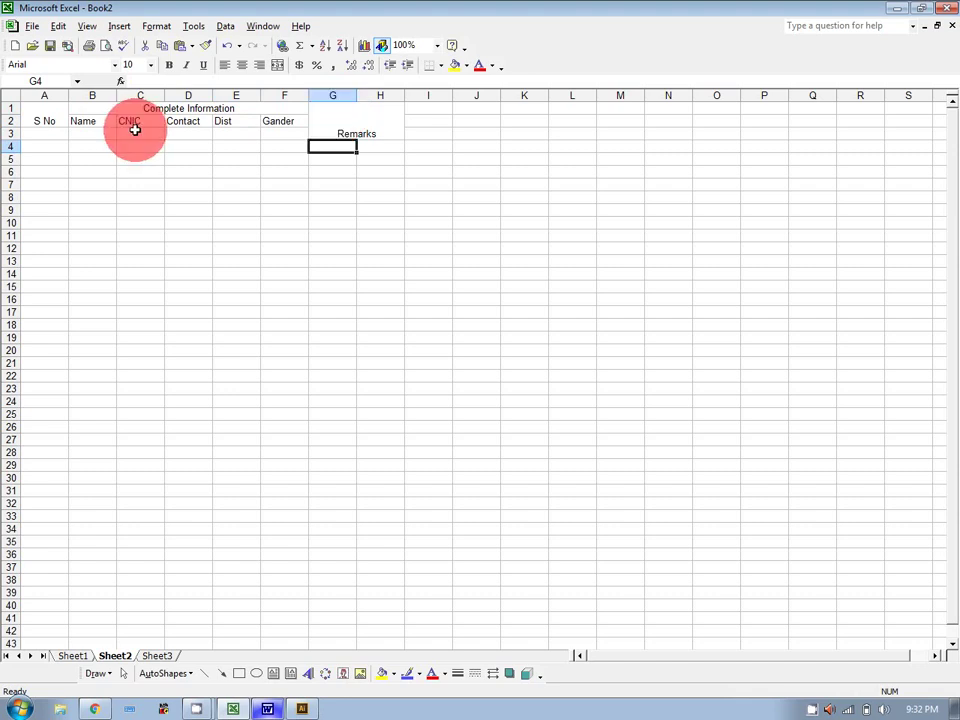
Select the title and header rows A1:F2 and browse the Format Cells font list.
drag(39, 117, 167, 120)
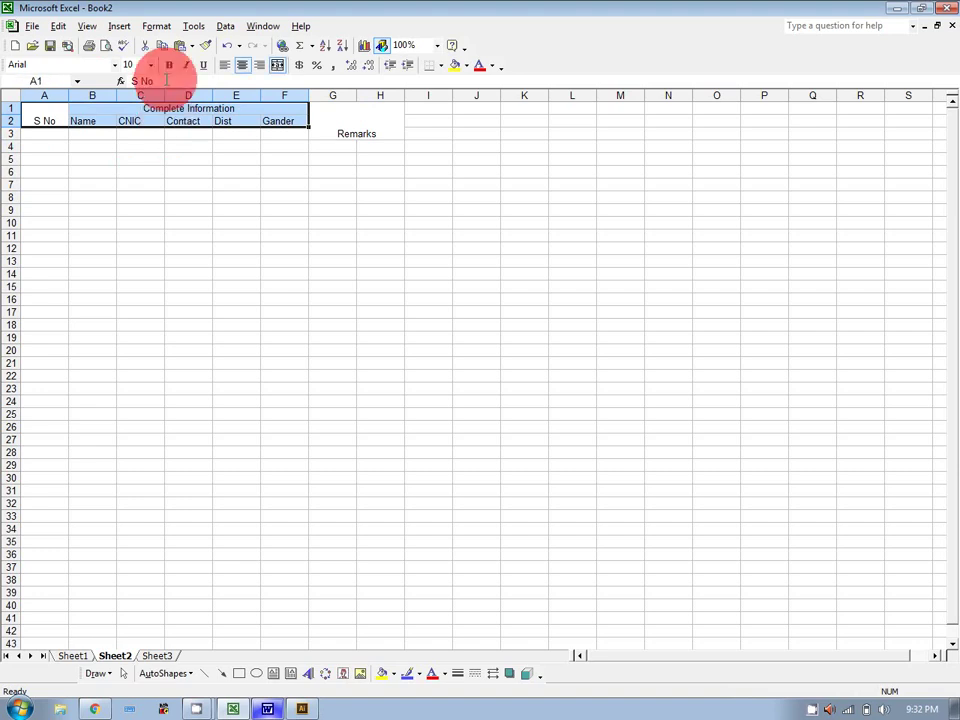
click(156, 26)
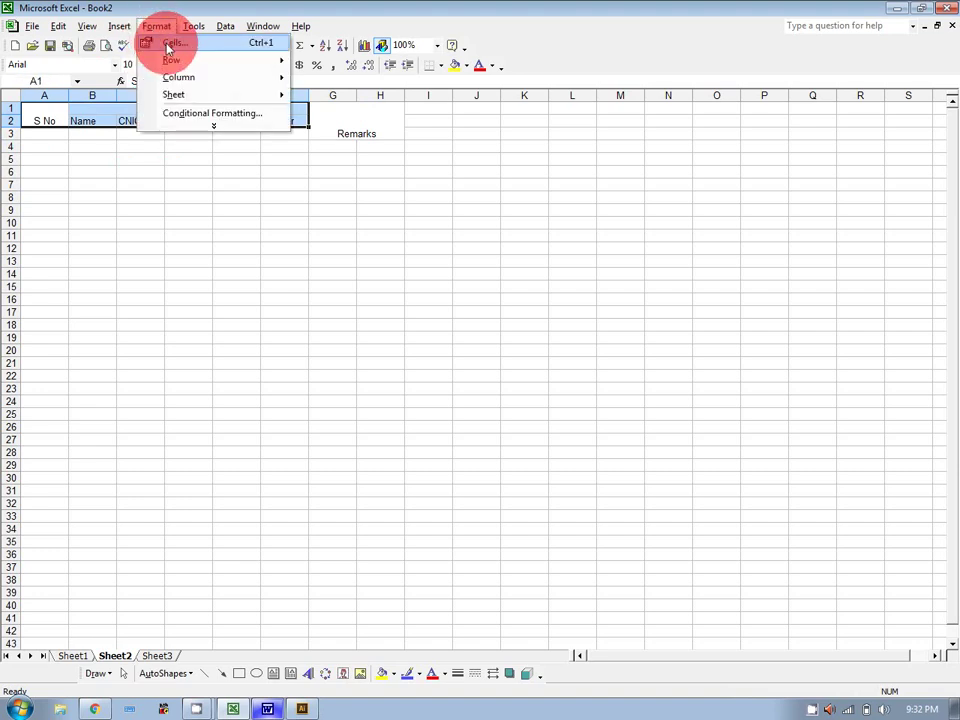
click(168, 46)
click(489, 171)
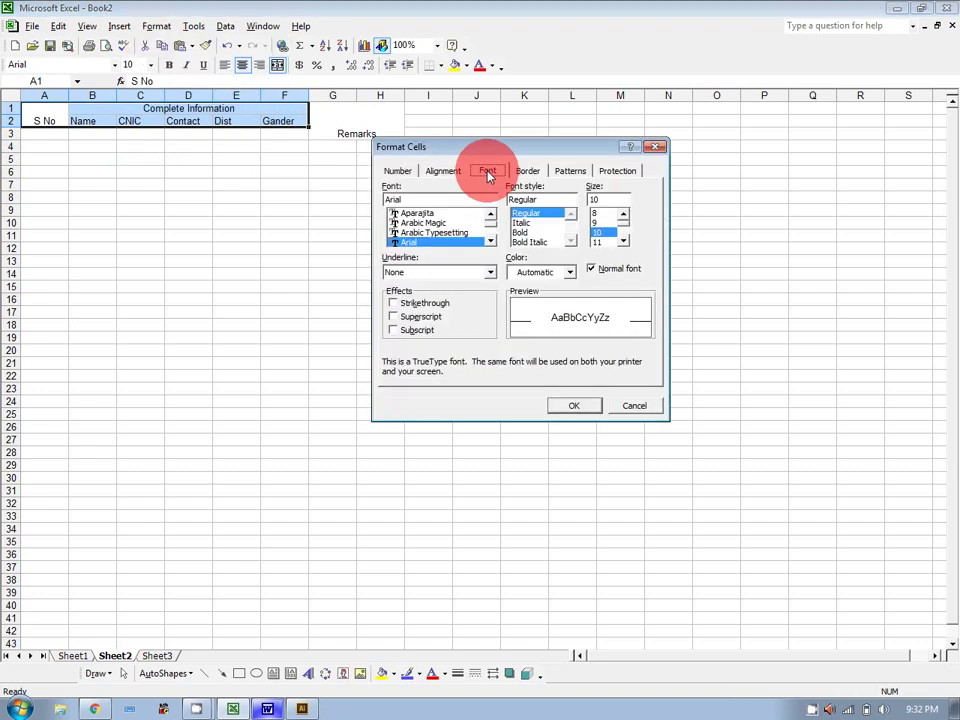
click(490, 242)
click(490, 242)
click(490, 242)
click(490, 242)
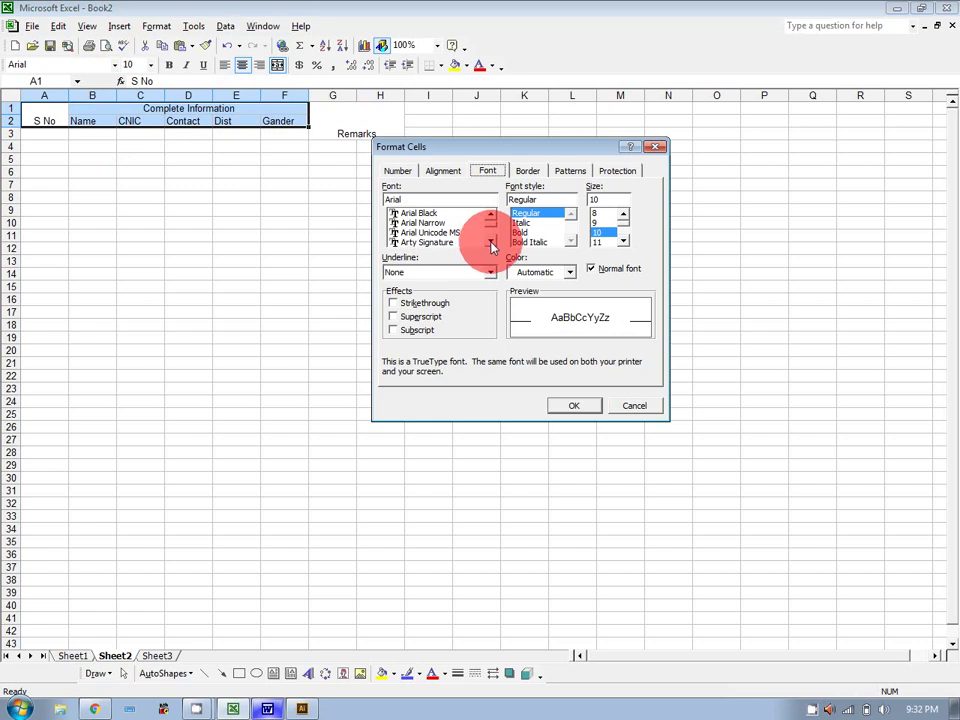
click(490, 242)
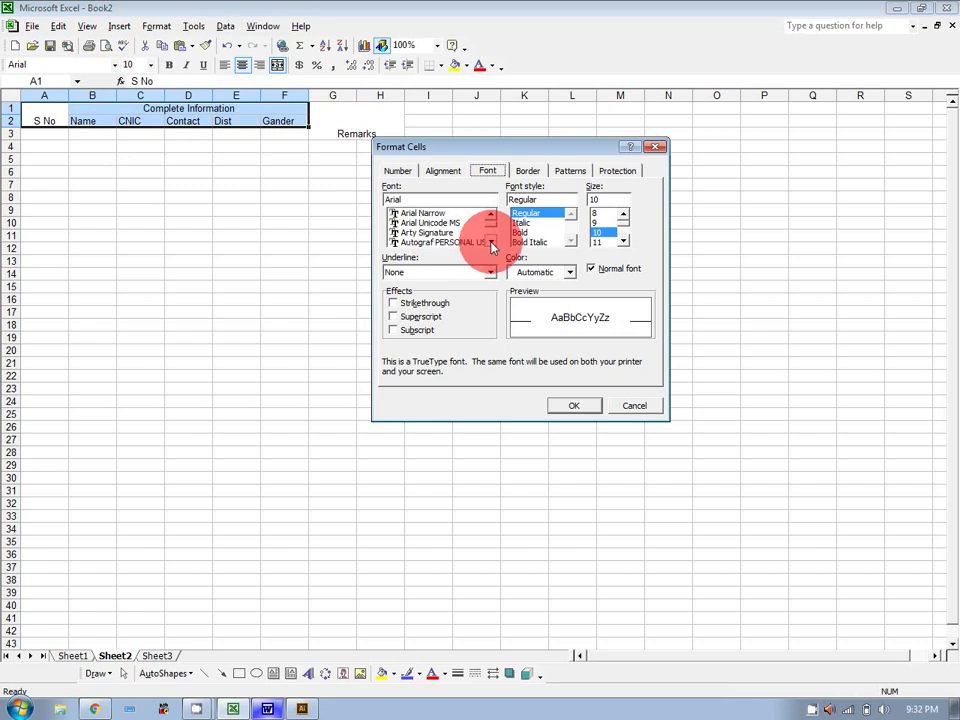
click(490, 242)
click(490, 242)
click(490, 242)
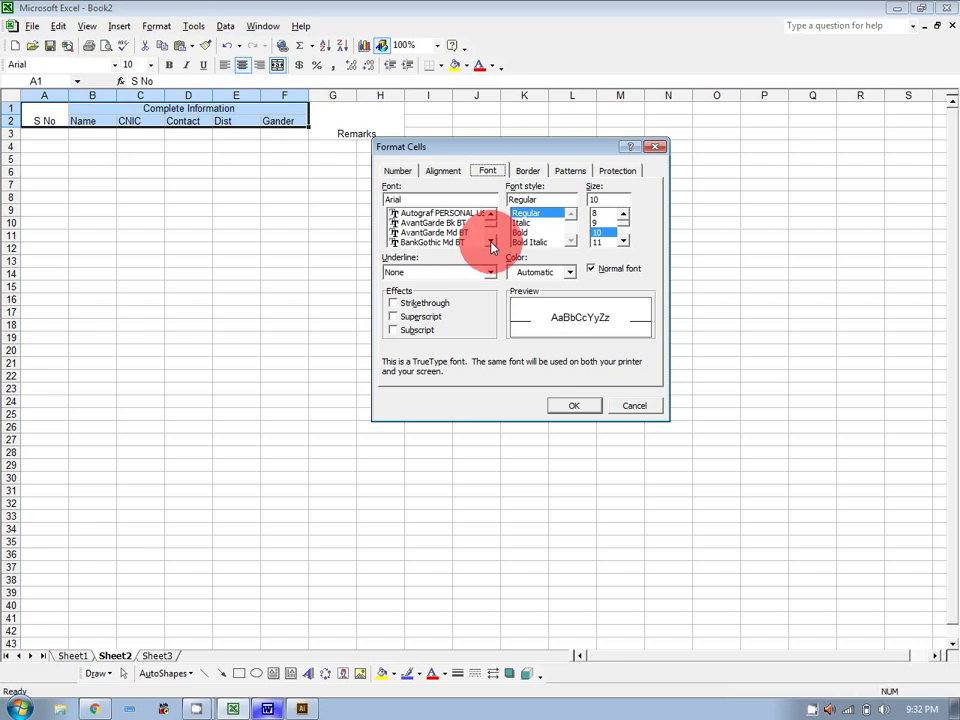
click(490, 243)
click(490, 243)
click(490, 243)
click(490, 243)
click(490, 243)
click(490, 243)
click(490, 243)
click(490, 243)
click(490, 243)
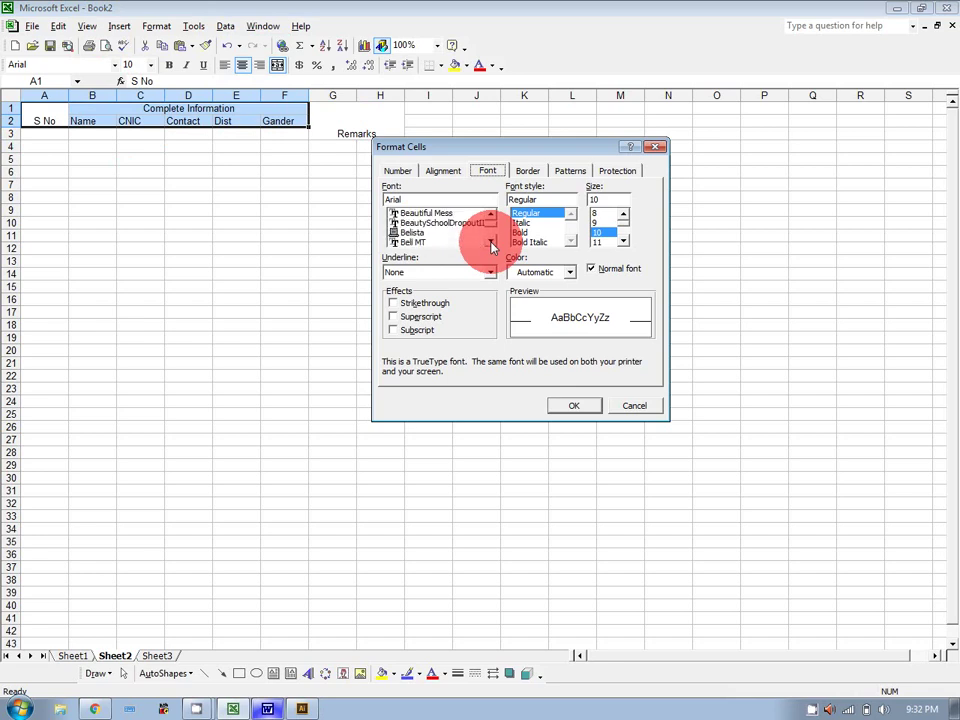
click(490, 243)
click(490, 243)
click(490, 243)
click(490, 243)
click(490, 243)
click(490, 243)
click(490, 243)
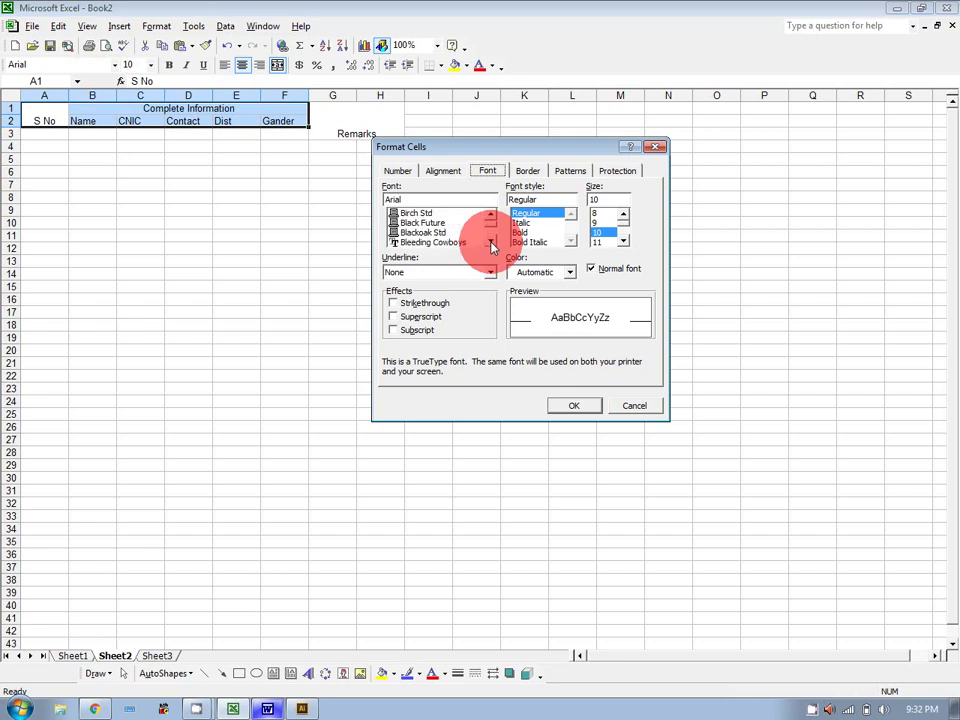
Try Birch Std, Black Future and other fonts, then settle on Book Antiqua Bold.
click(418, 213)
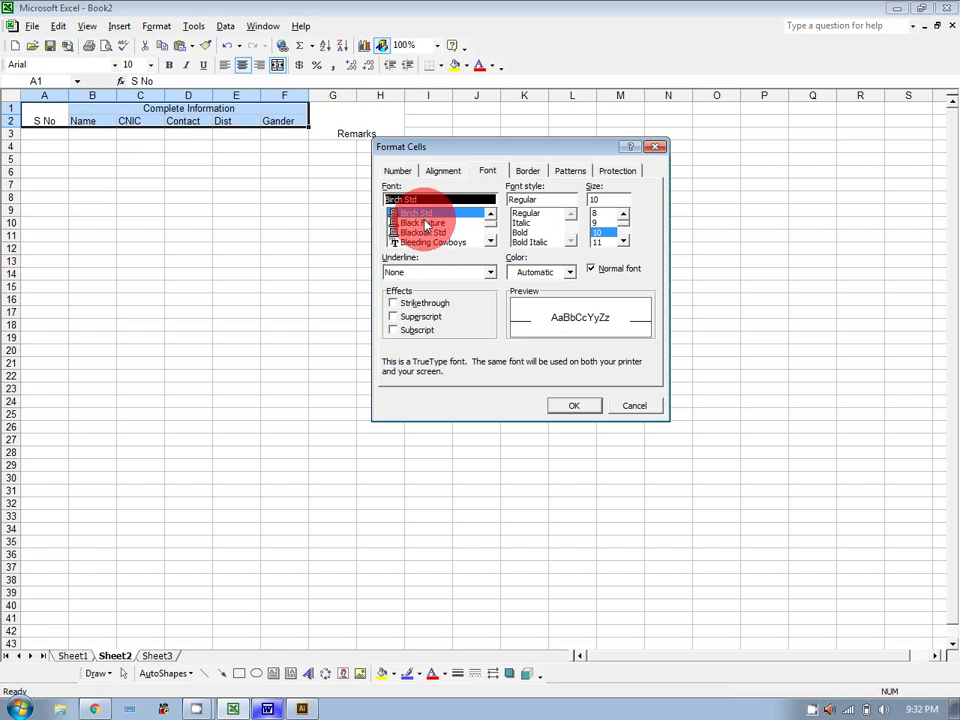
click(425, 222)
click(426, 232)
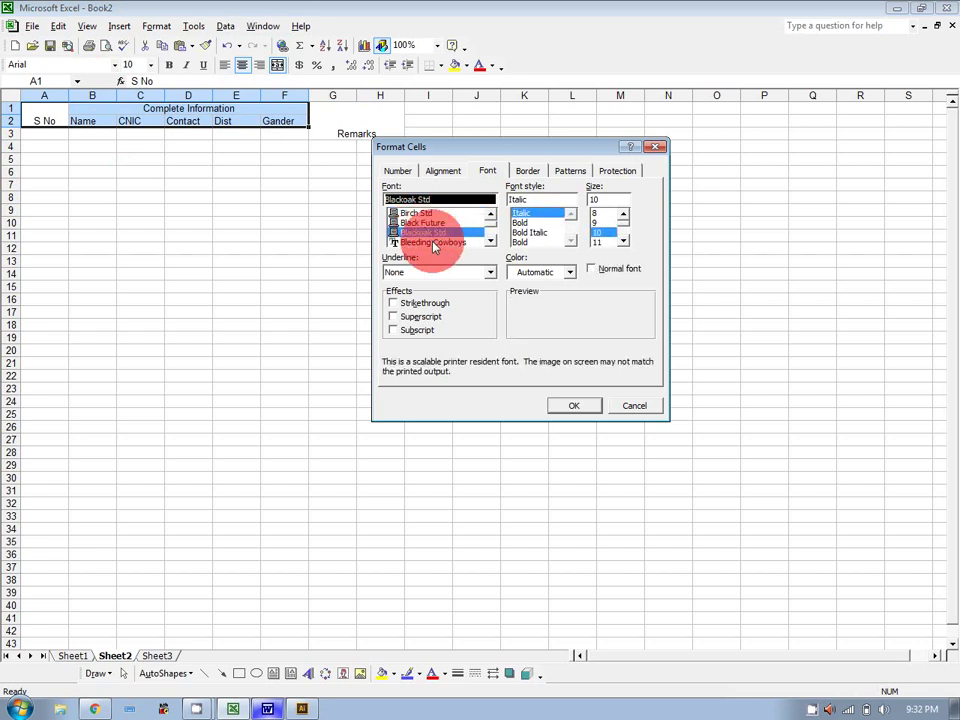
click(434, 242)
click(491, 241)
click(491, 241)
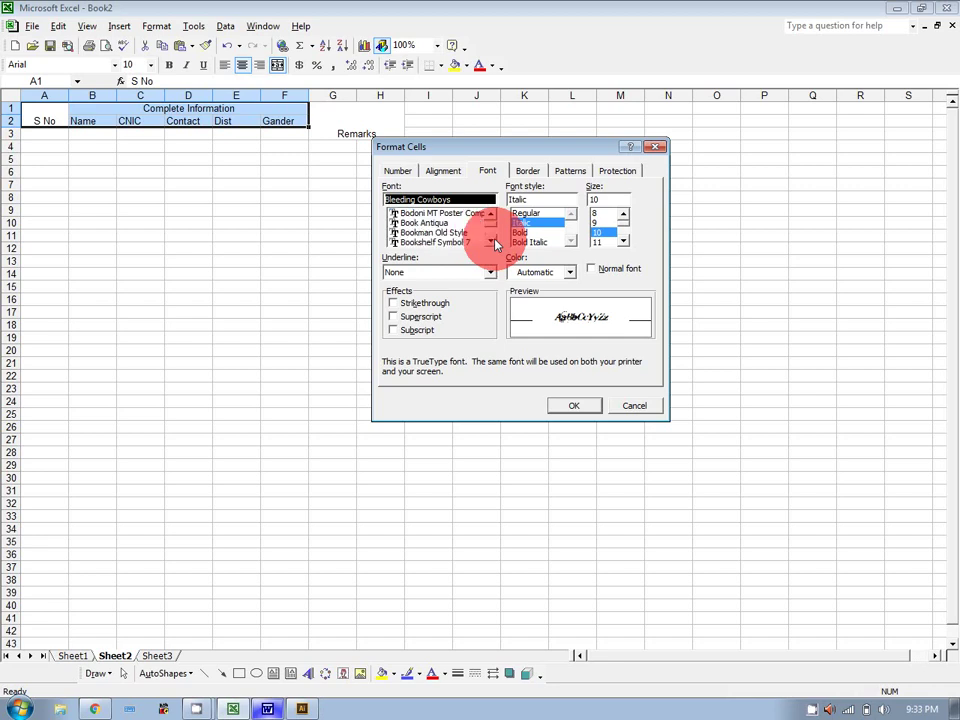
click(441, 223)
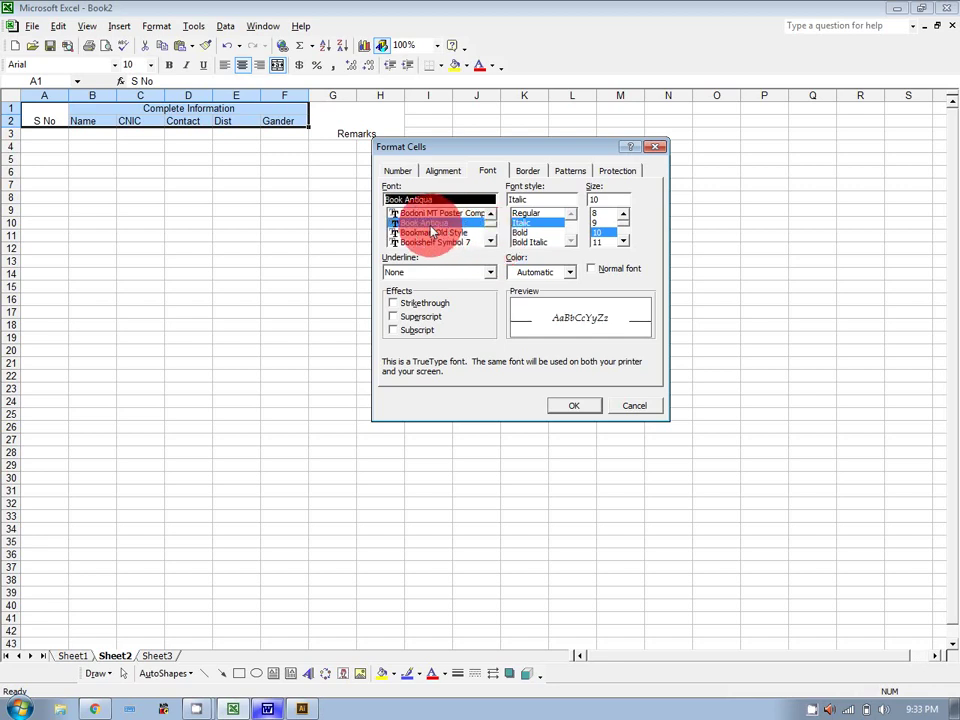
click(526, 214)
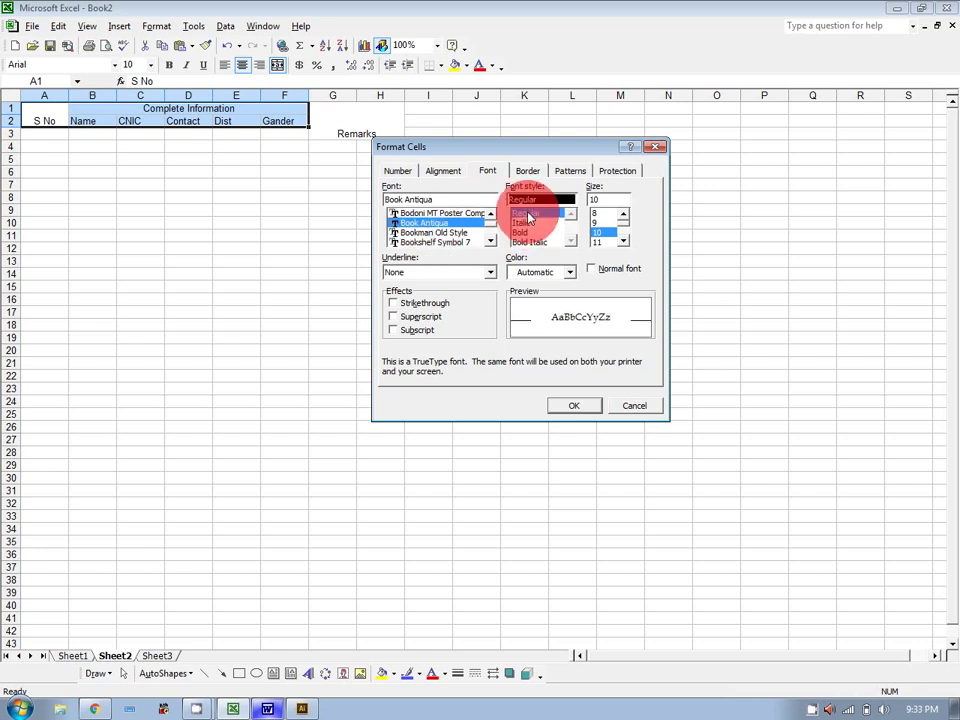
click(524, 233)
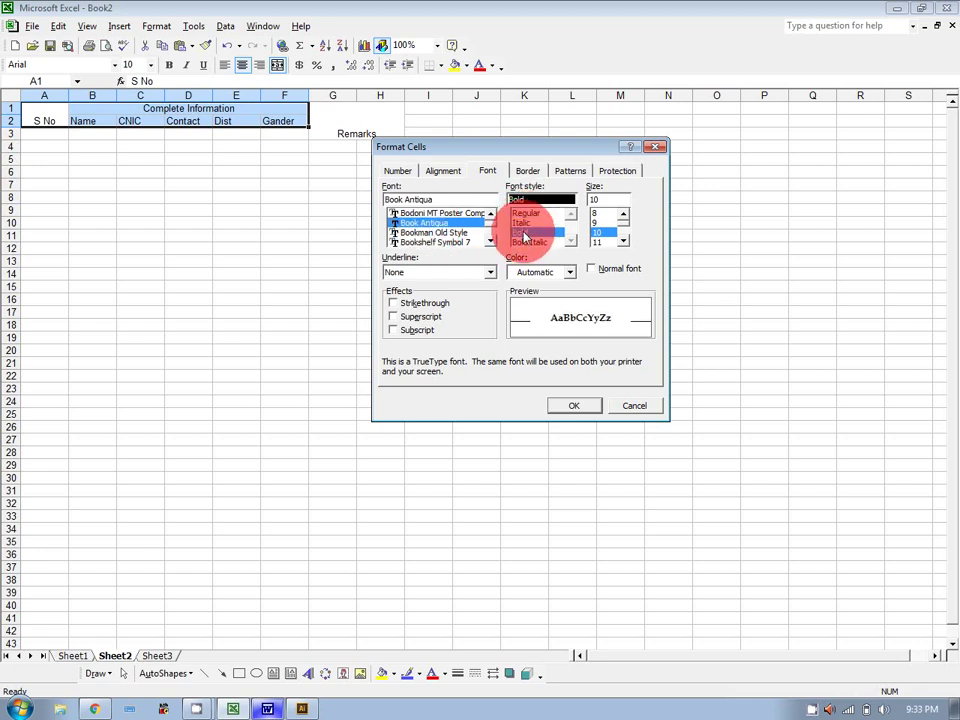
Apply the bold Book Antiqua headers, then set the Remarks cell to the Aniron font.
click(574, 405)
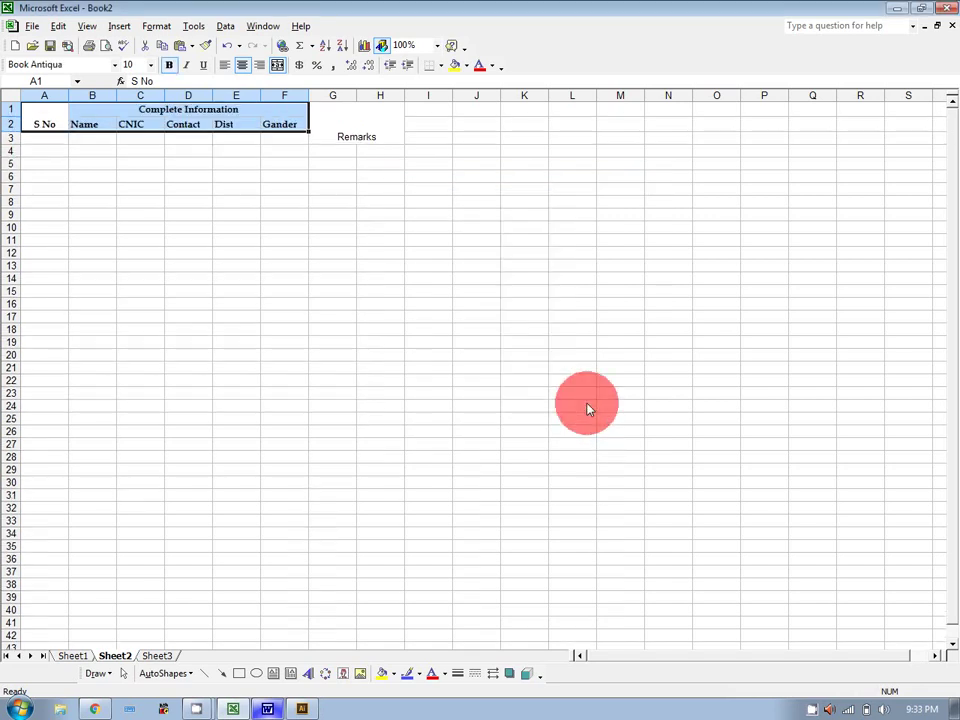
click(343, 129)
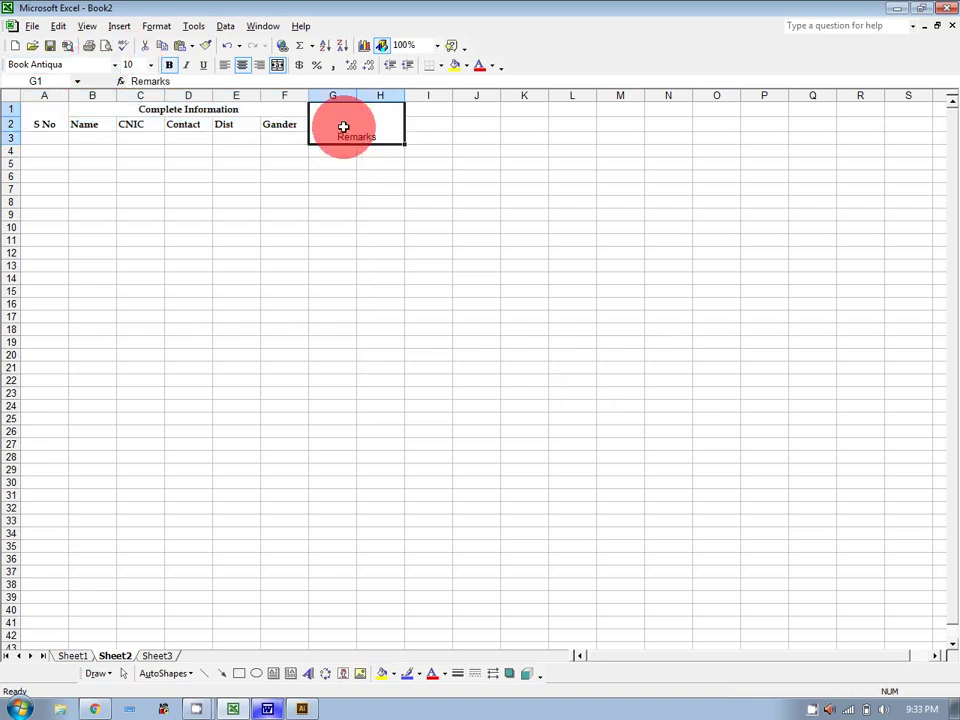
click(115, 65)
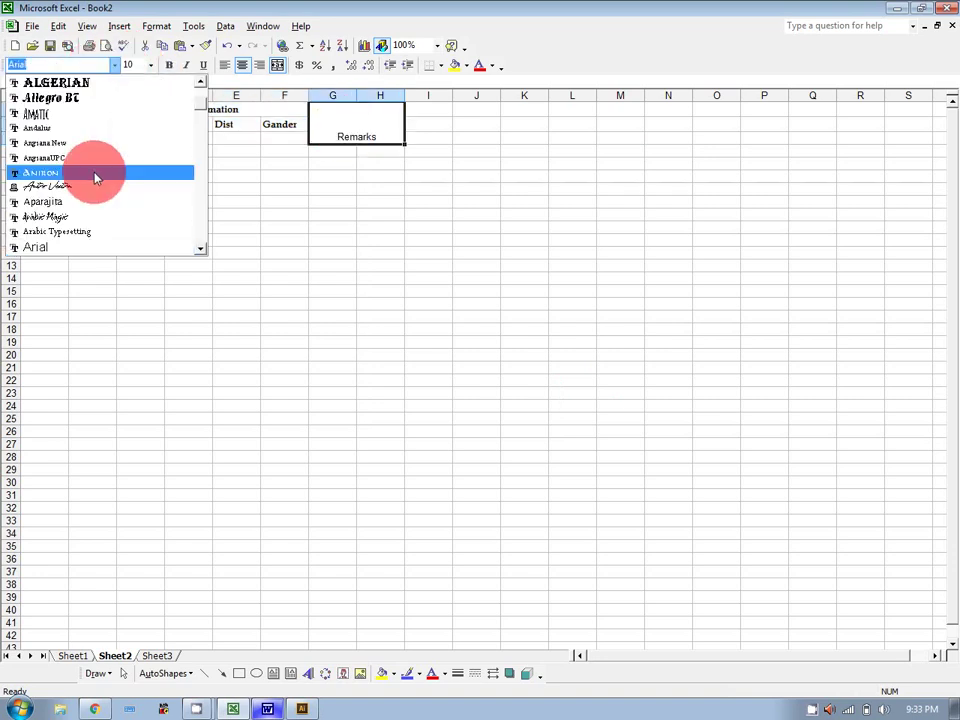
click(94, 172)
click(325, 161)
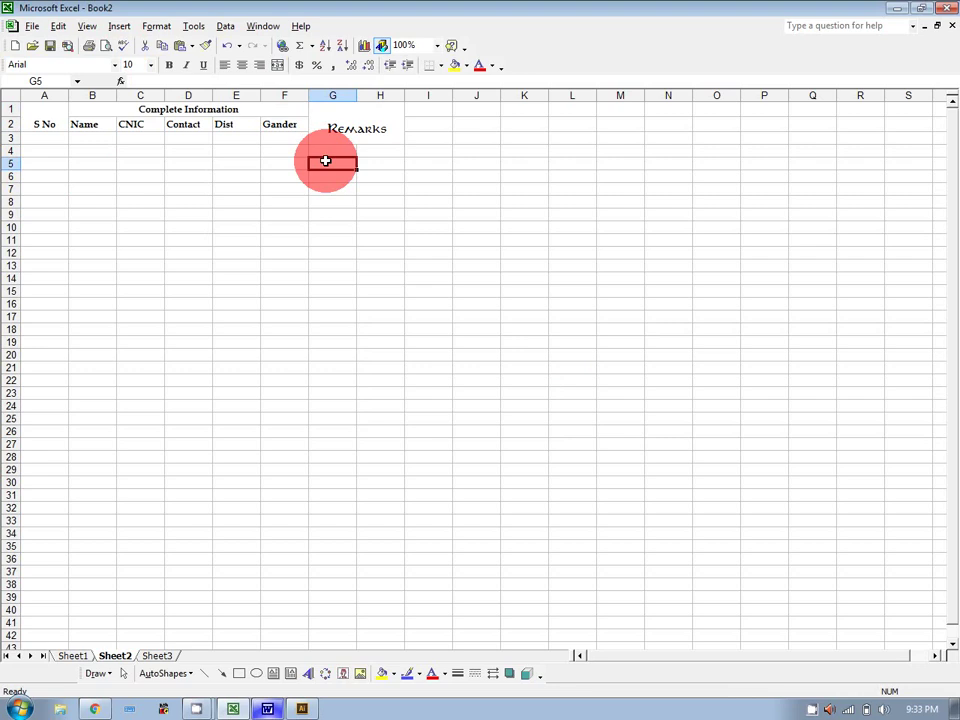
Give the Remarks heading a font size of 16 through Format Cells.
click(343, 129)
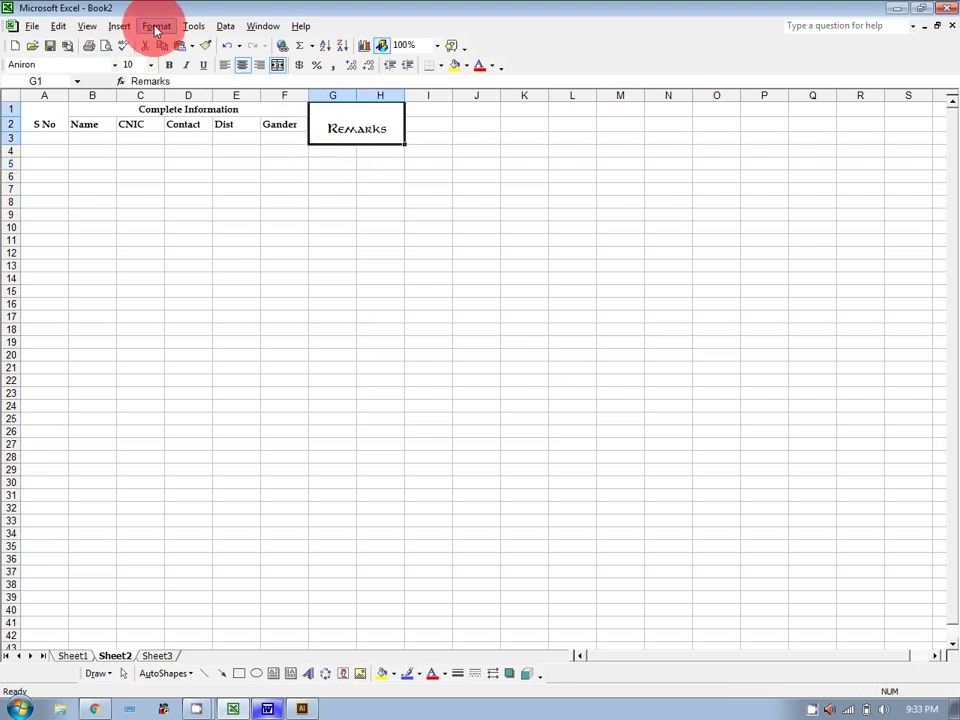
click(156, 26)
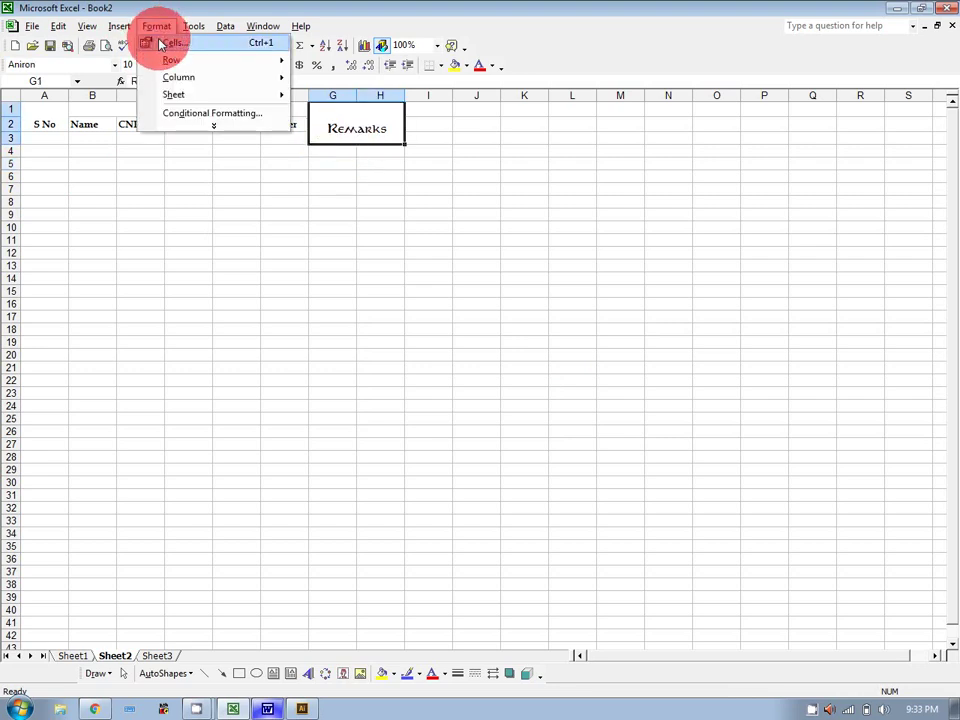
click(163, 43)
click(623, 242)
click(623, 242)
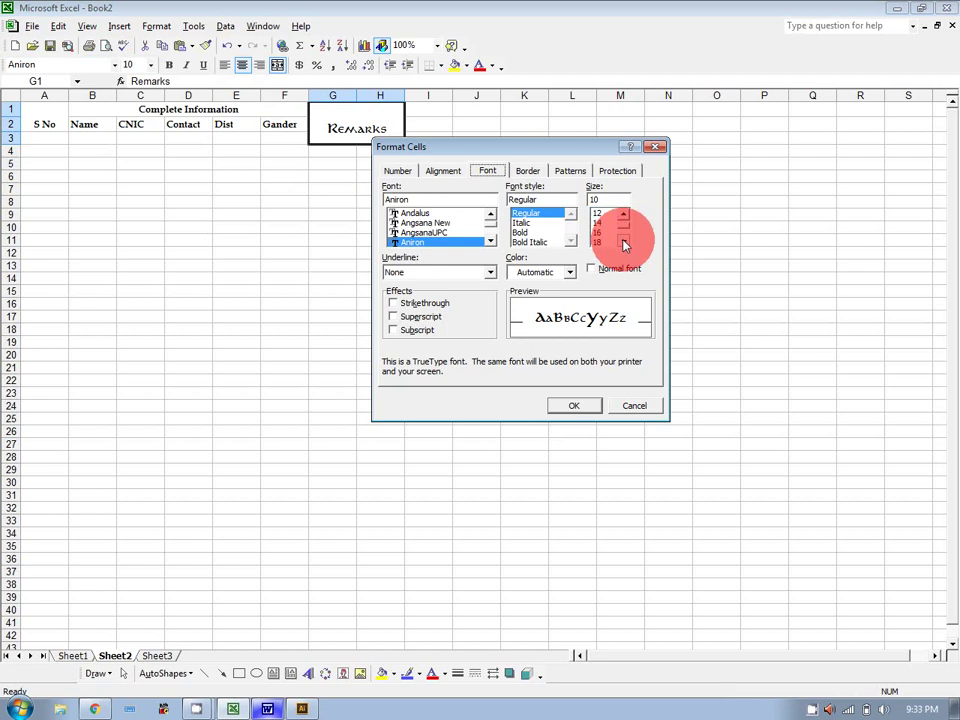
click(598, 232)
click(585, 405)
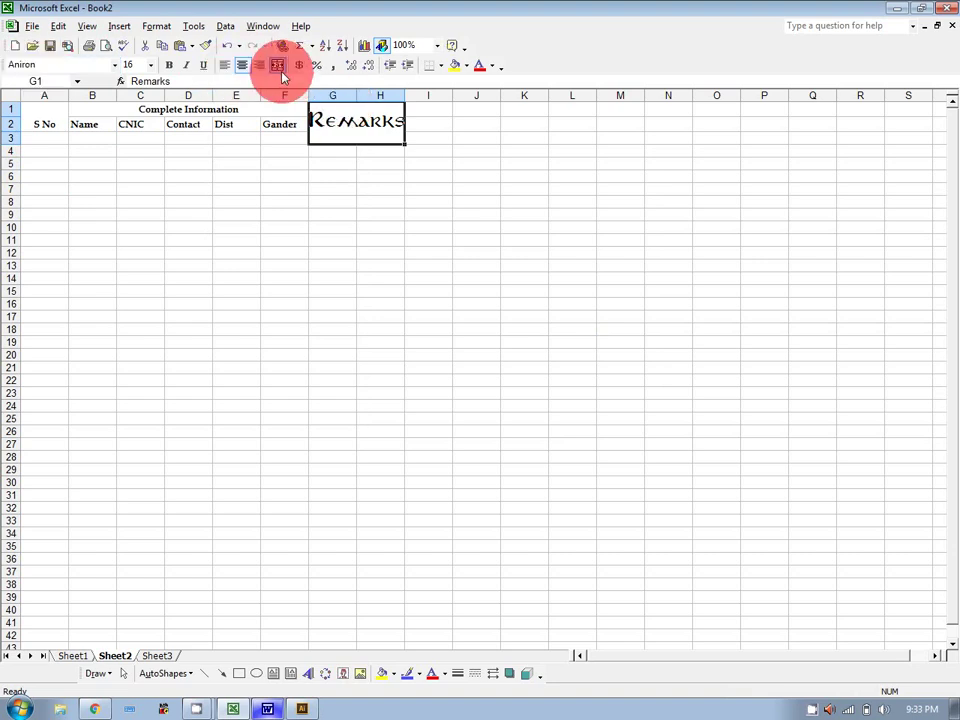
Return the Remarks heading to size 10 and dismiss Format Cells unchanged.
click(151, 65)
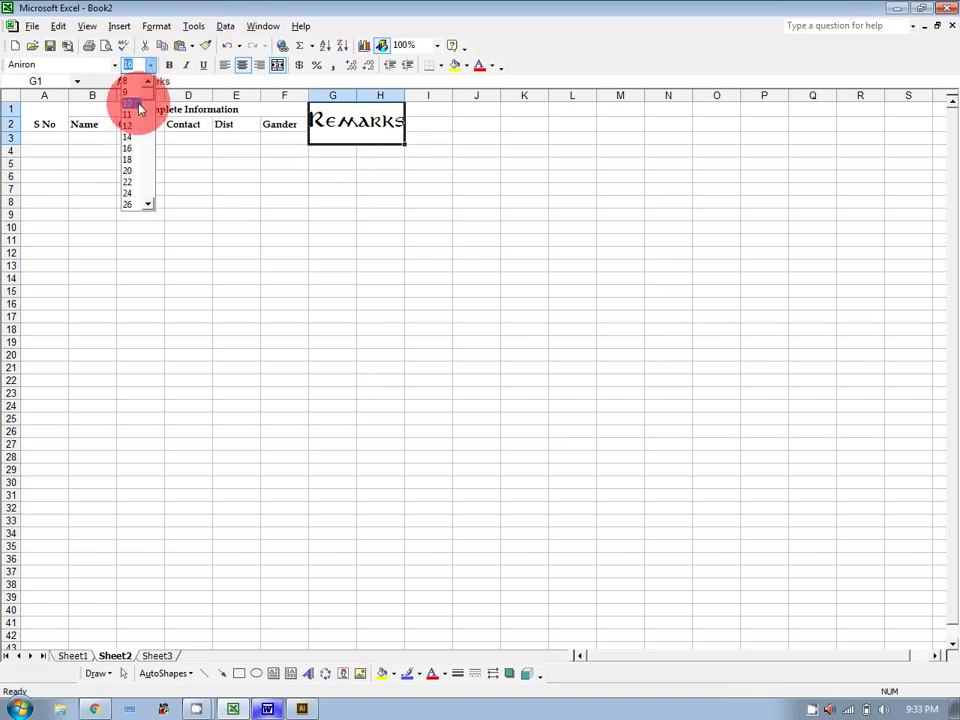
click(140, 108)
click(156, 26)
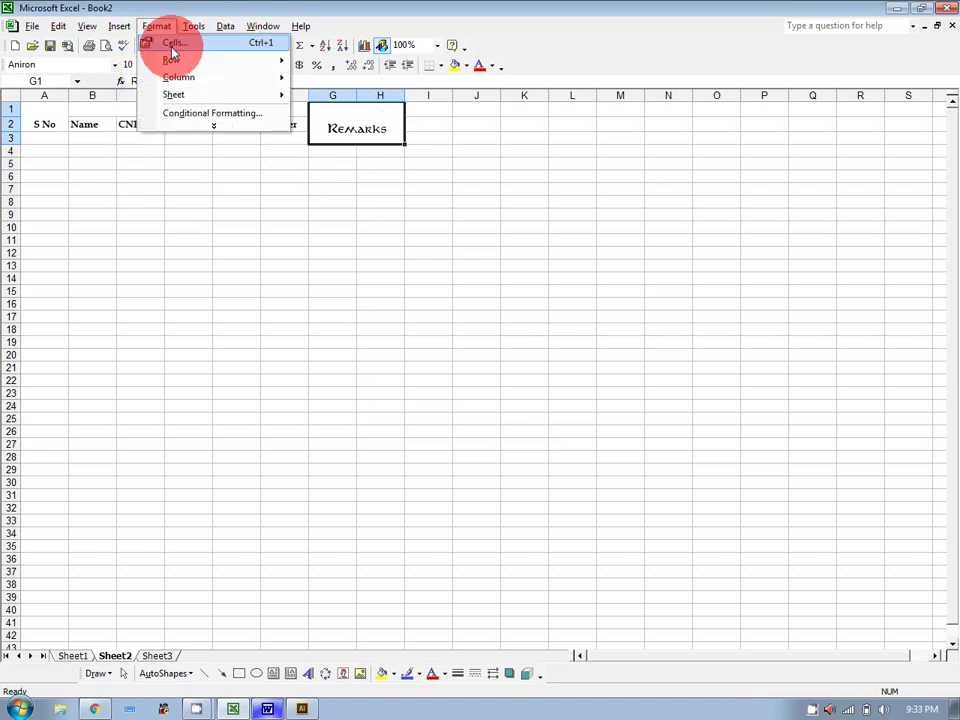
click(172, 44)
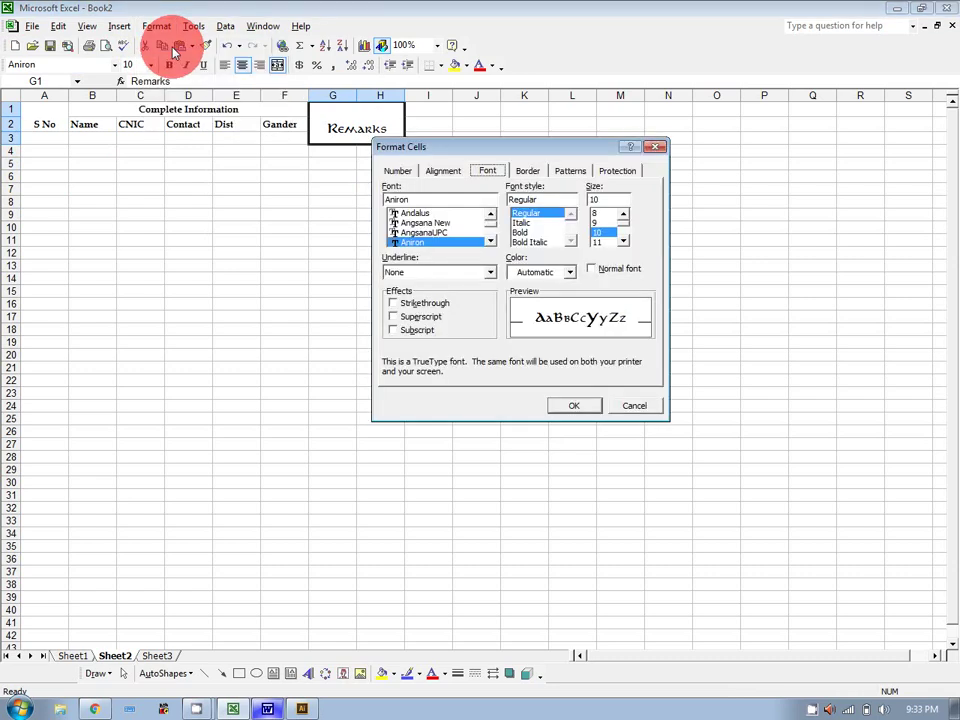
click(524, 171)
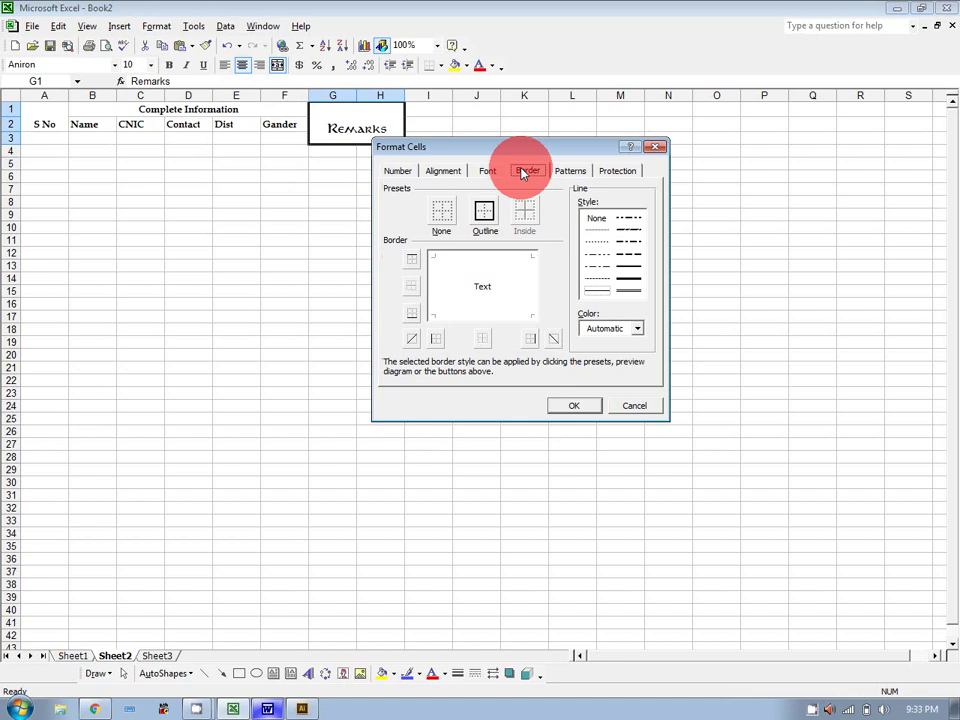
key(Escape)
Unmerge the Remarks cell, then merge and centre it again across G1:H2.
click(214, 213)
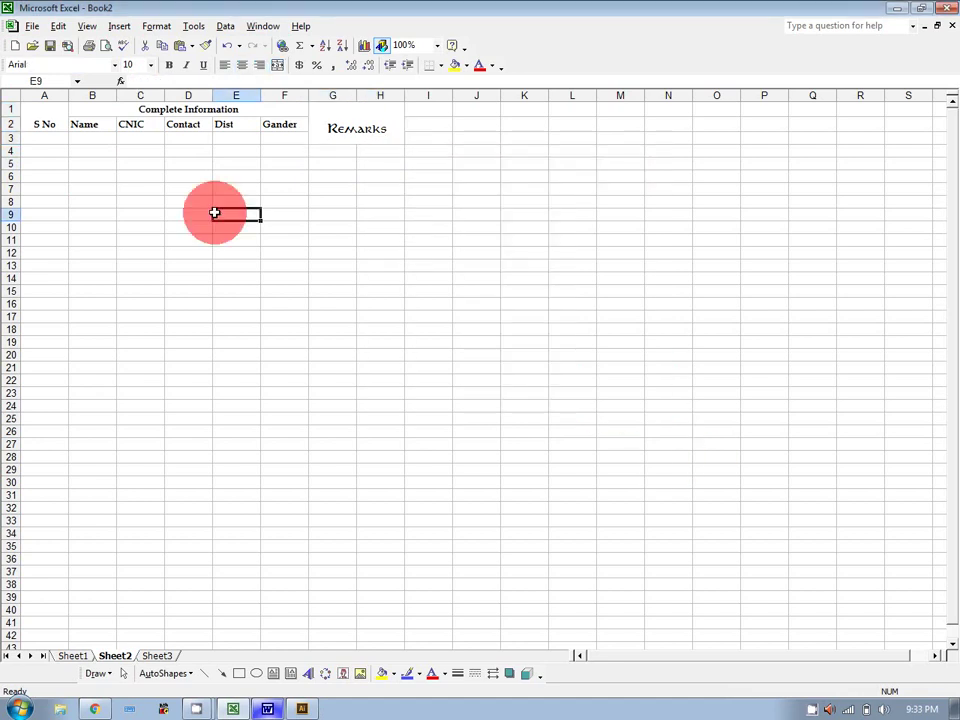
click(332, 125)
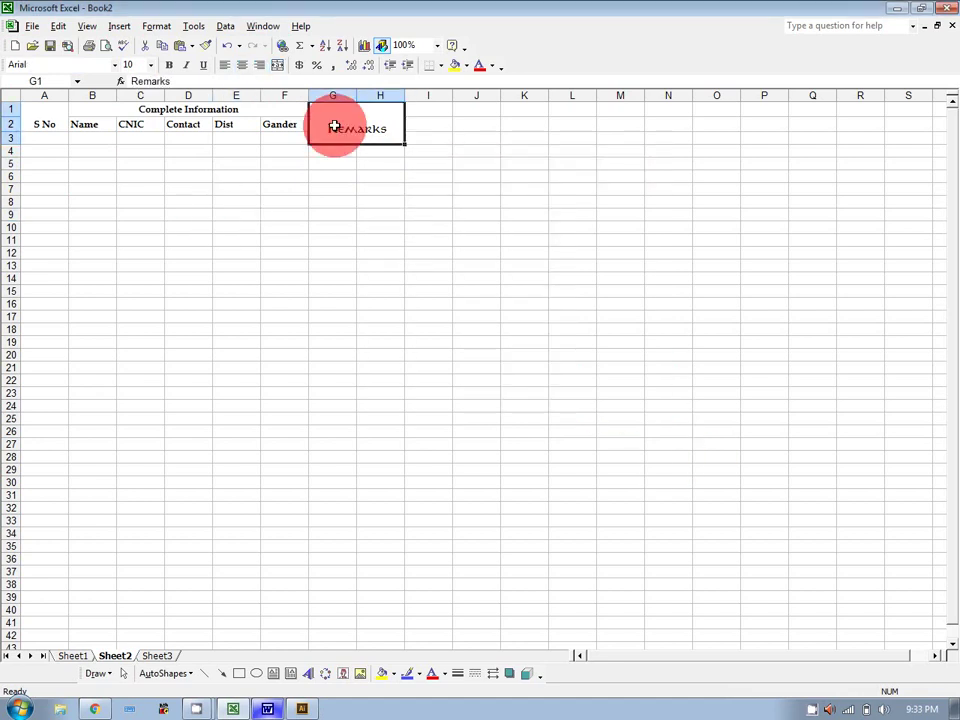
click(278, 65)
click(416, 199)
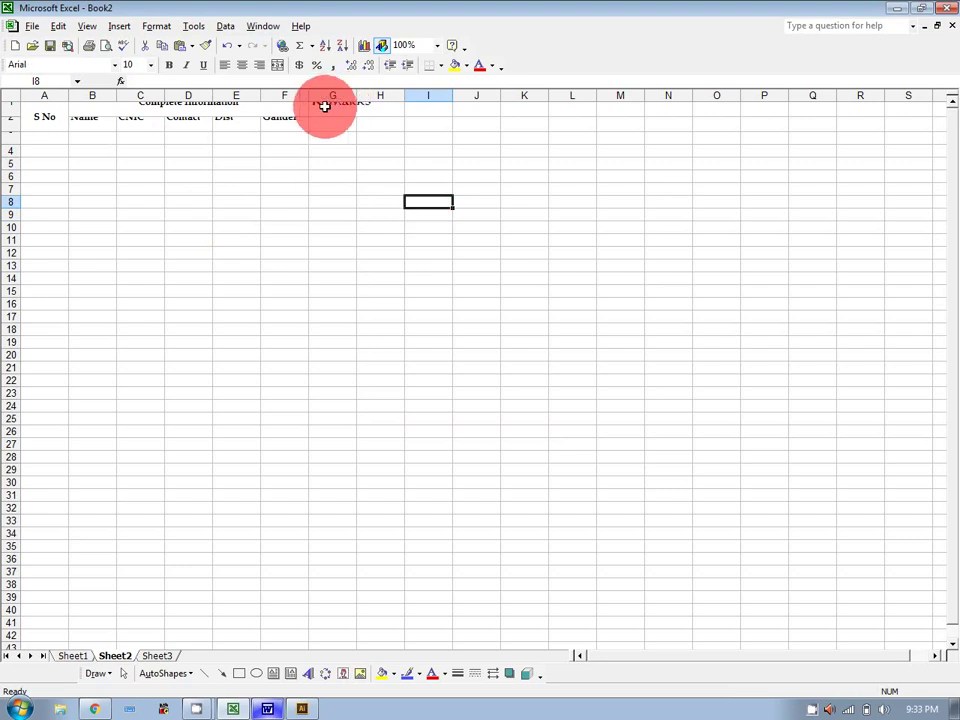
drag(321, 105, 374, 129)
click(278, 65)
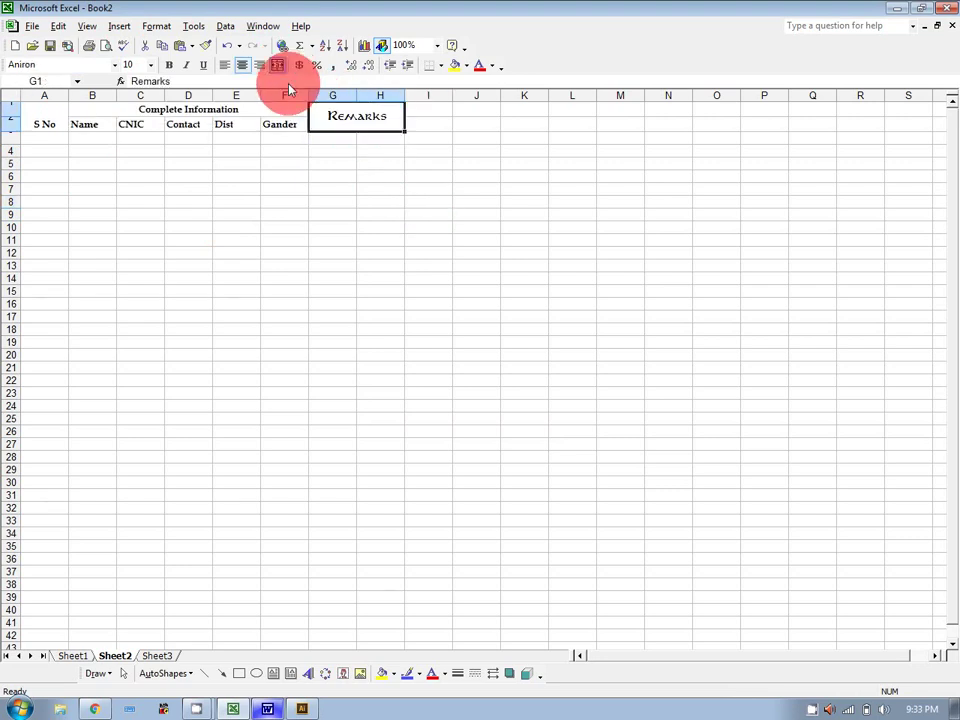
click(442, 205)
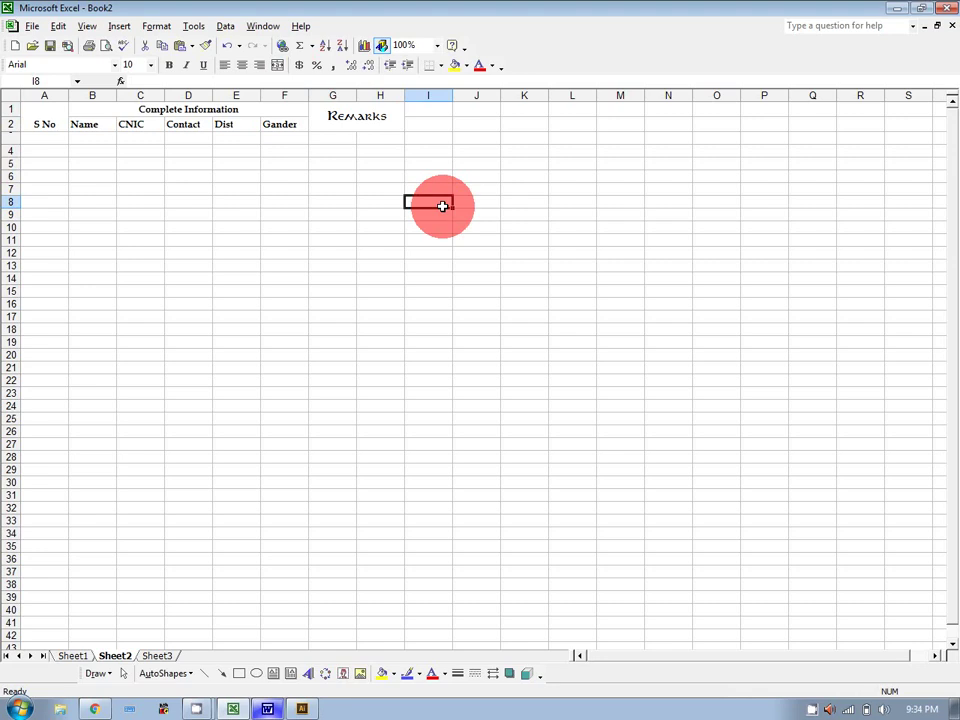
Select the table A1:H21 and preview outline and inside borders, discarding diagonal lines.
drag(44, 108, 375, 368)
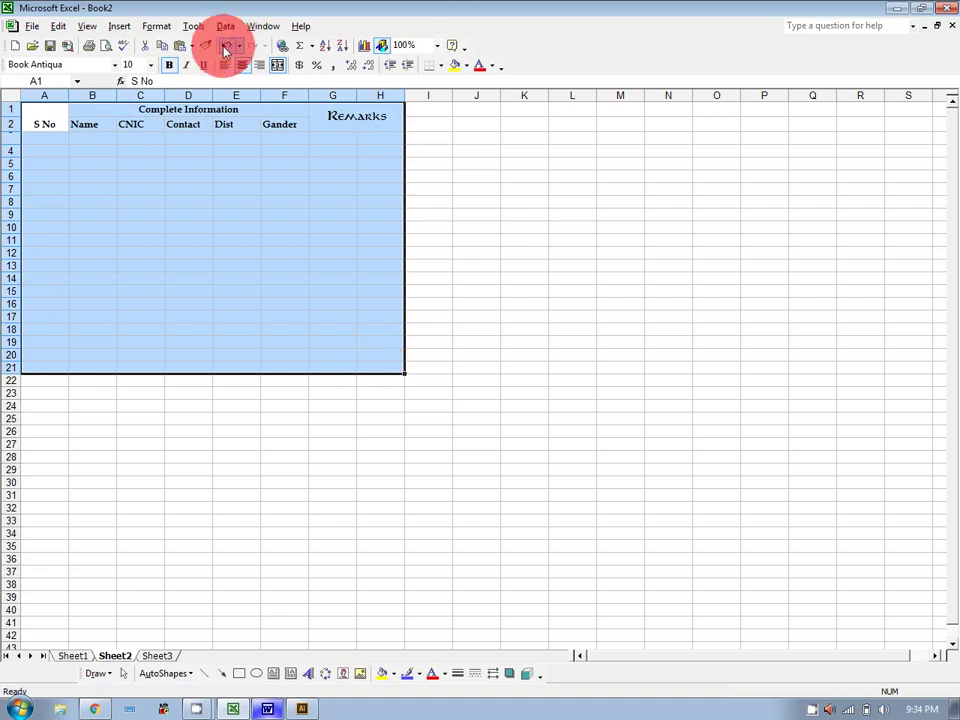
click(157, 27)
click(165, 43)
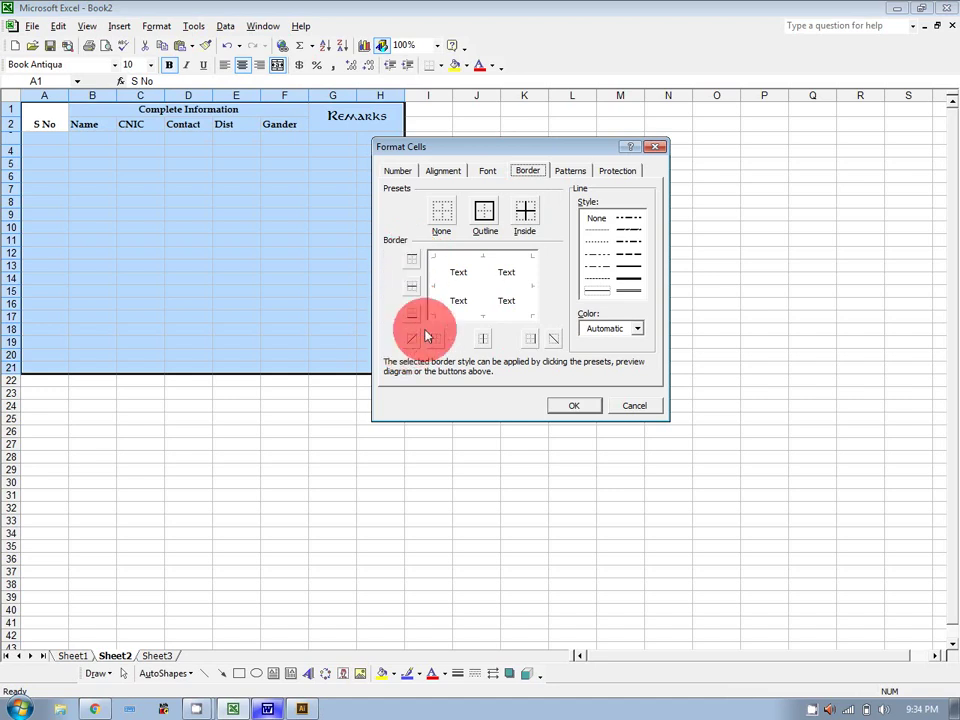
click(412, 339)
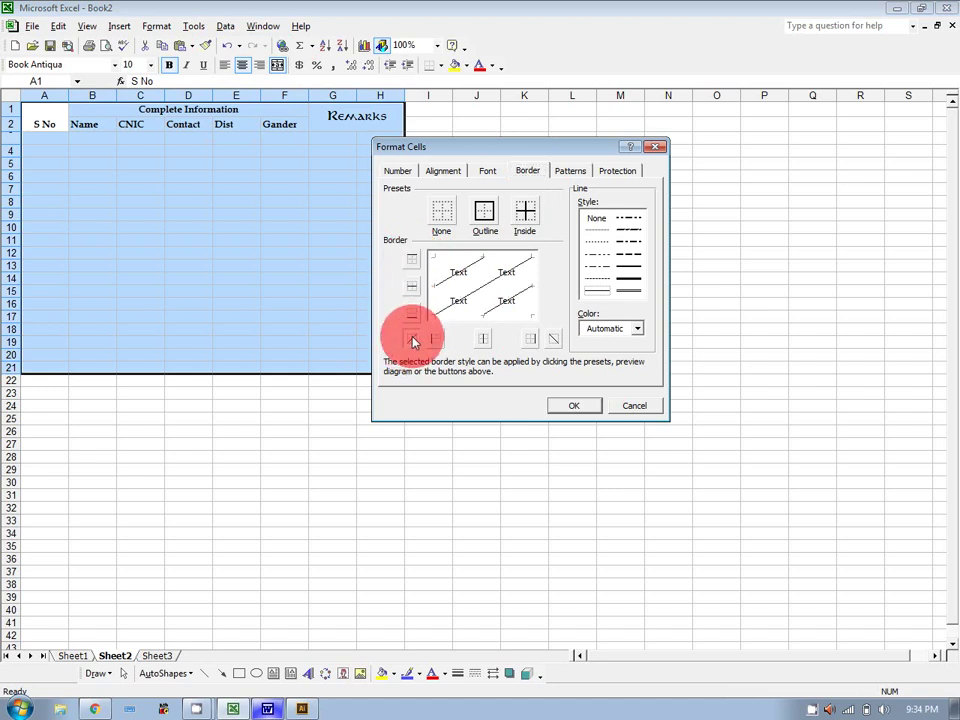
click(552, 339)
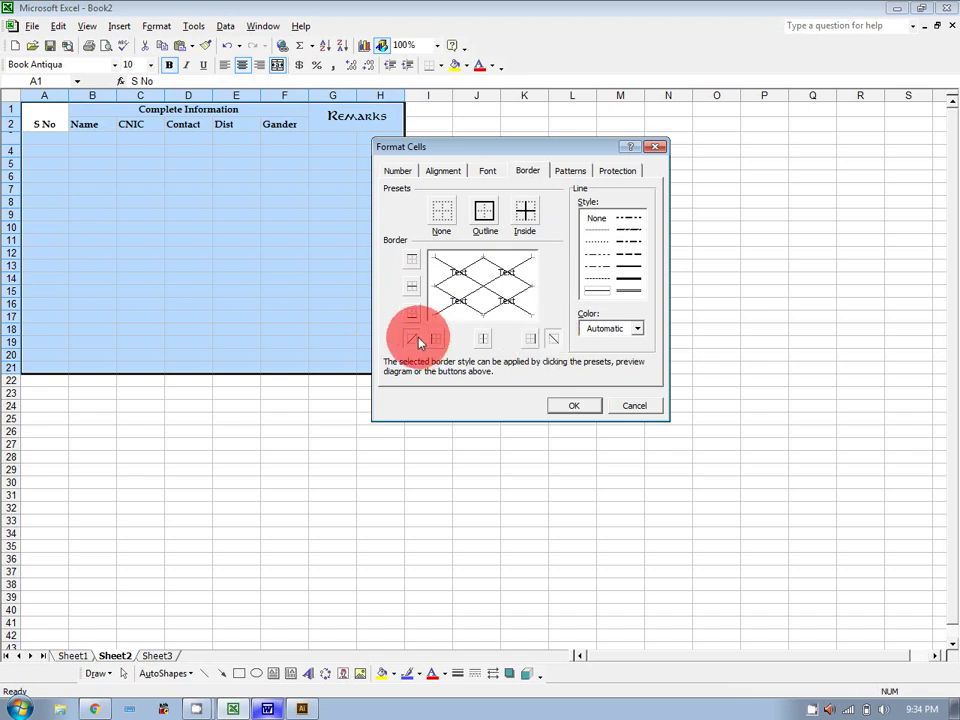
click(412, 339)
click(555, 341)
click(484, 210)
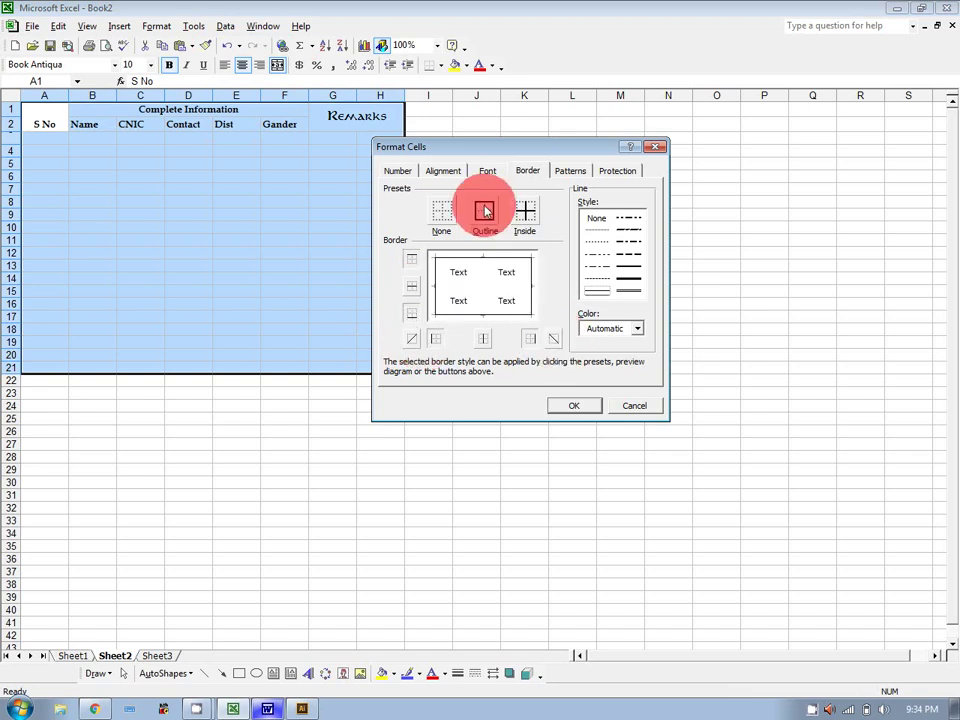
click(526, 210)
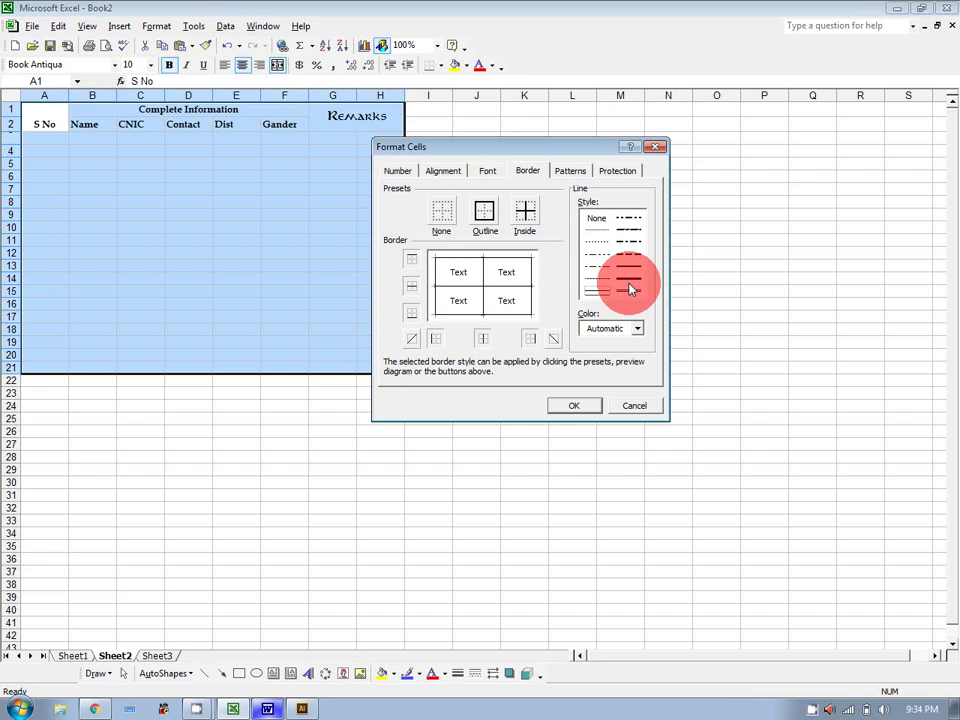
Apply red outline and red inside borders to the table.
click(628, 326)
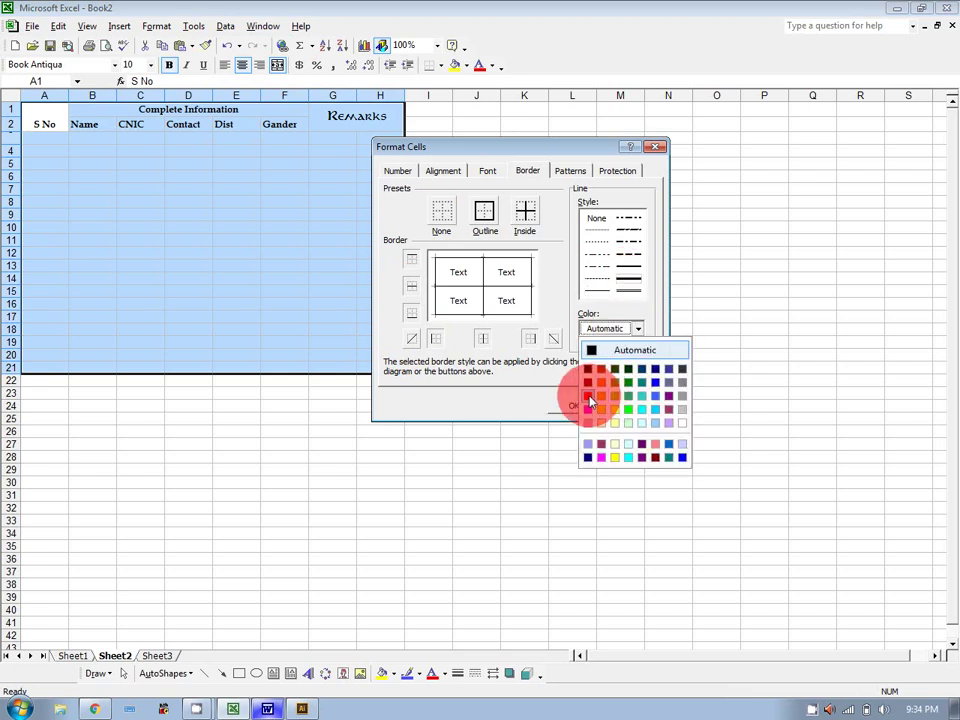
click(588, 393)
click(486, 214)
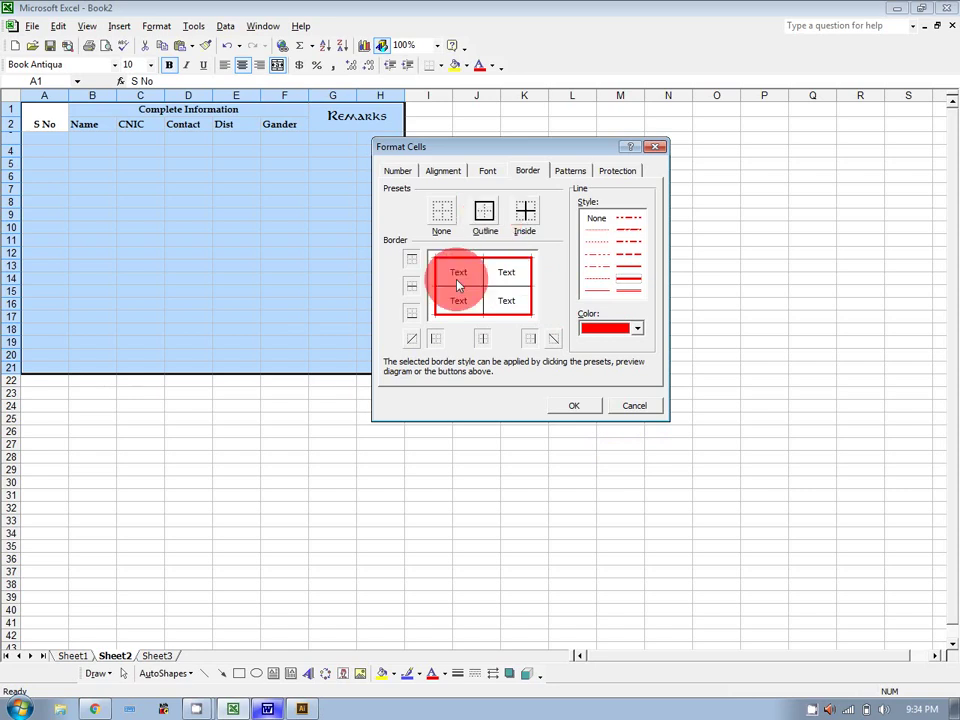
click(521, 216)
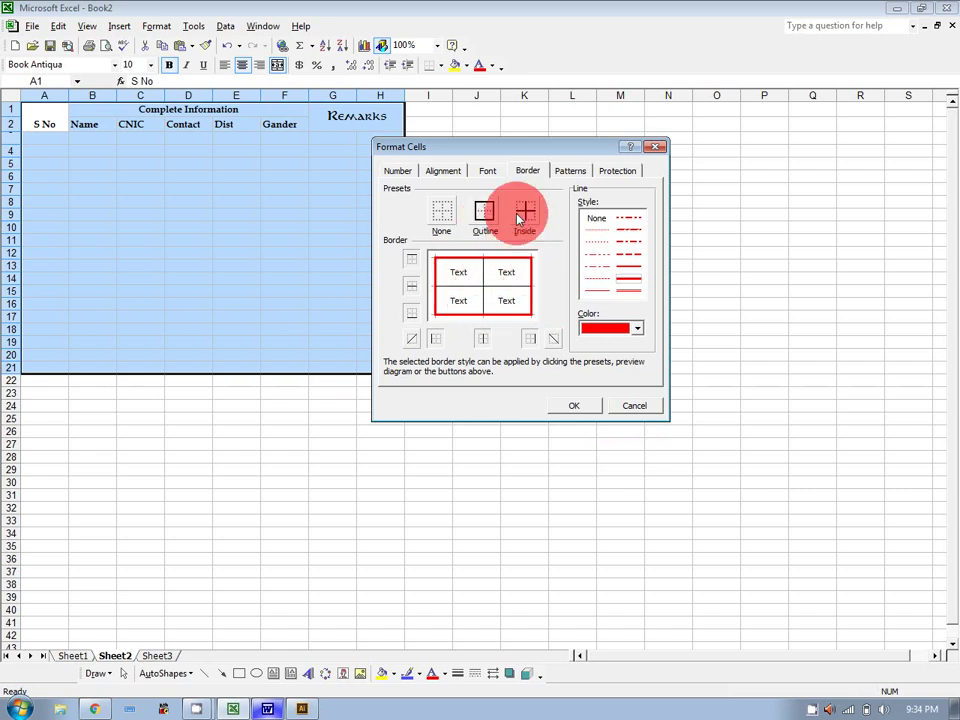
click(574, 406)
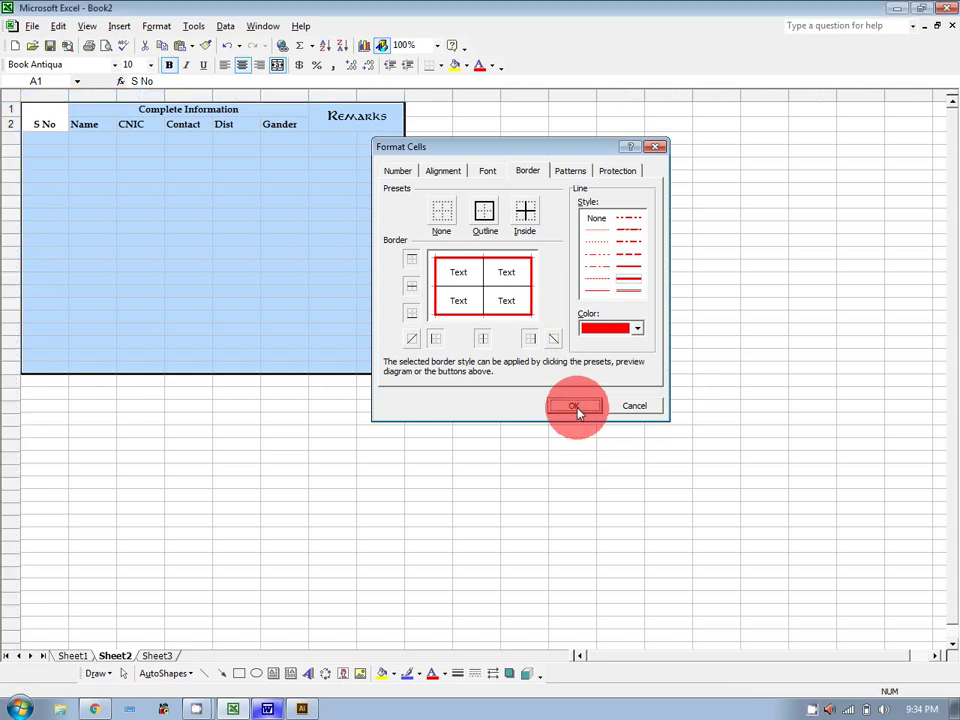
click(574, 368)
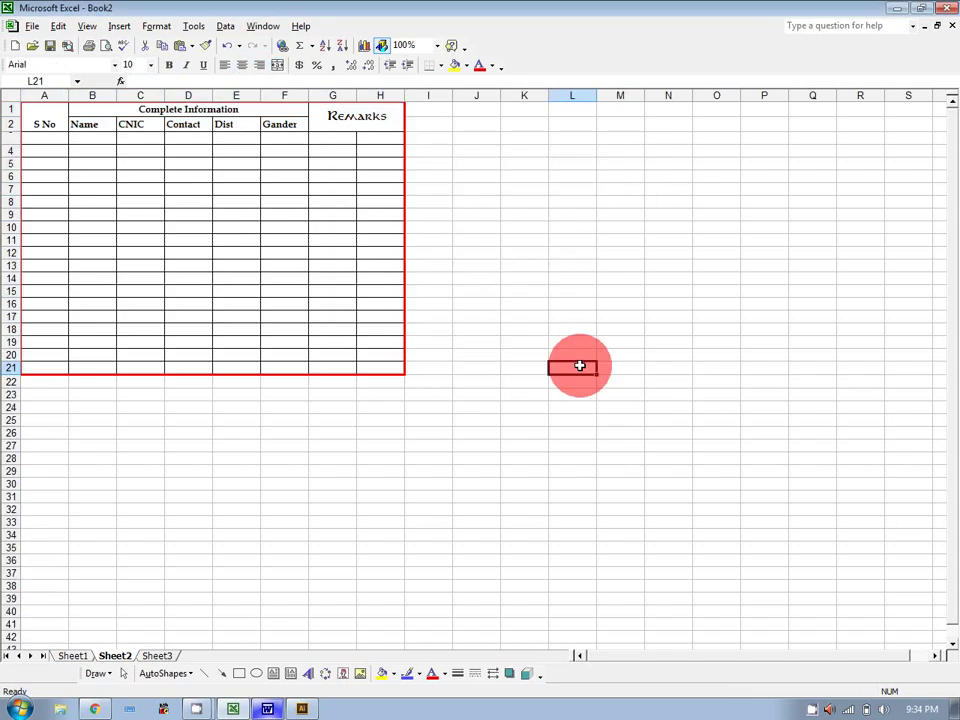
click(105, 46)
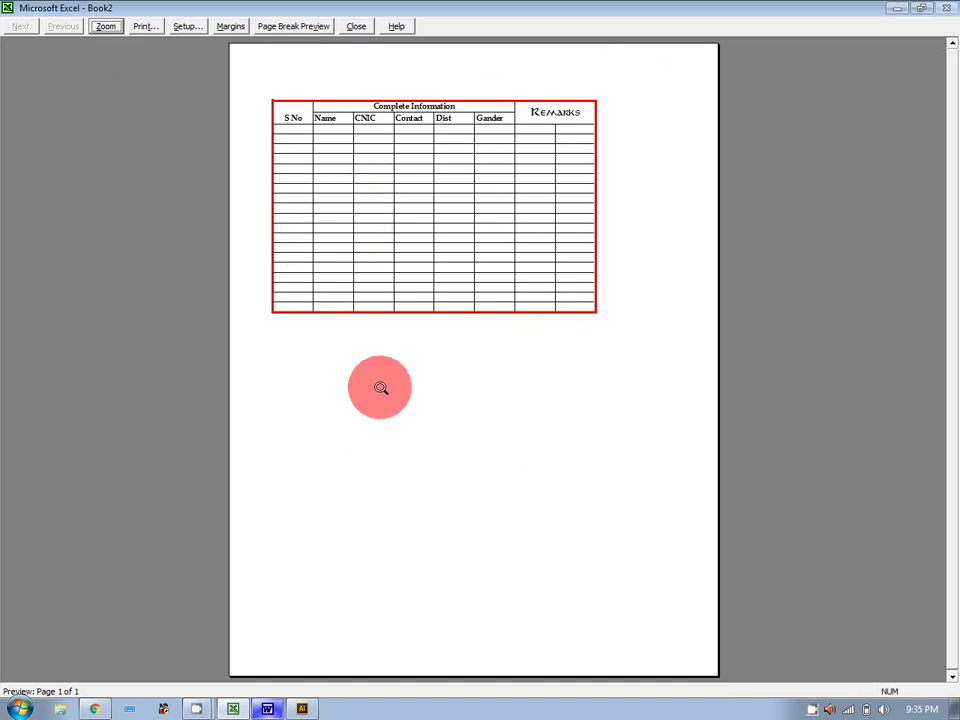
click(356, 27)
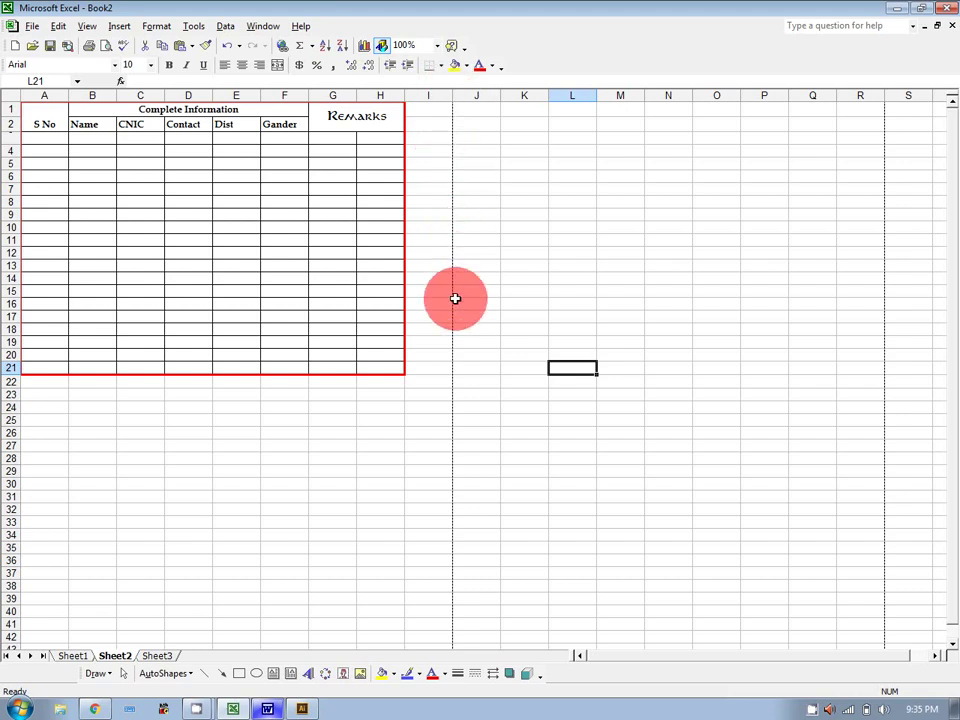
scroll(455, 298, down, 4)
scroll(455, 334, down, 4)
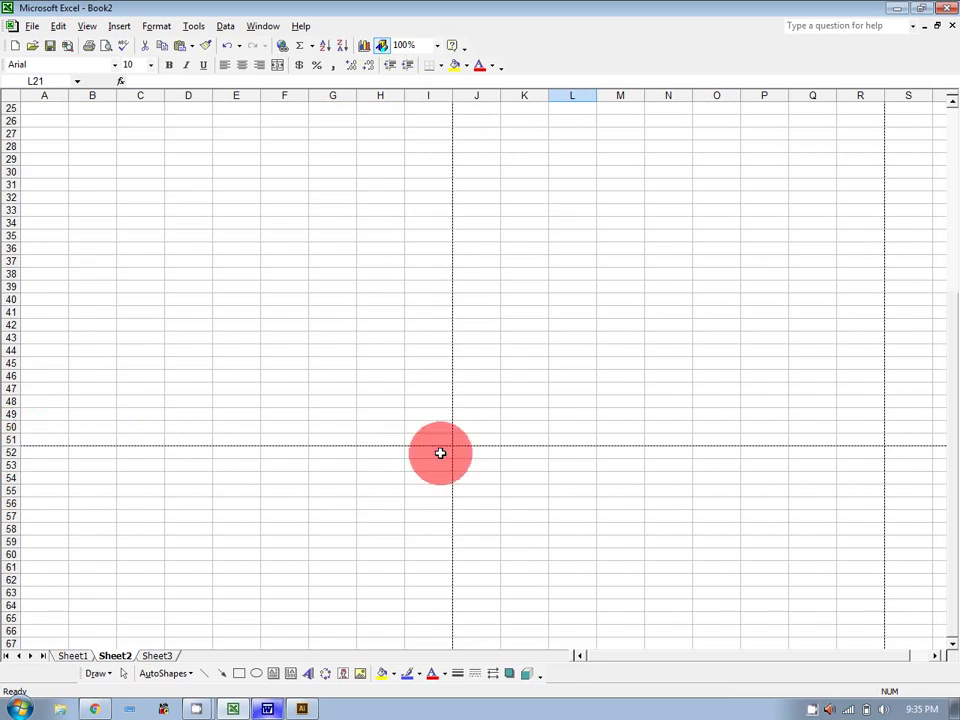
scroll(441, 453, up, 8)
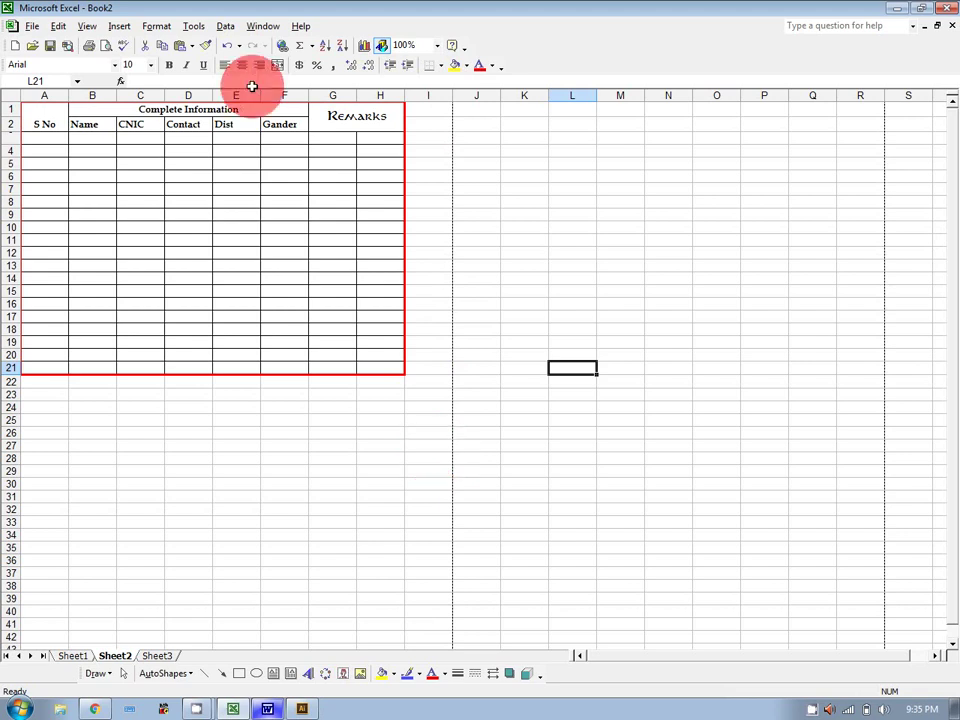
Shade header rows A1:H2 orange from the Patterns settings.
click(44, 116)
drag(44, 116, 331, 110)
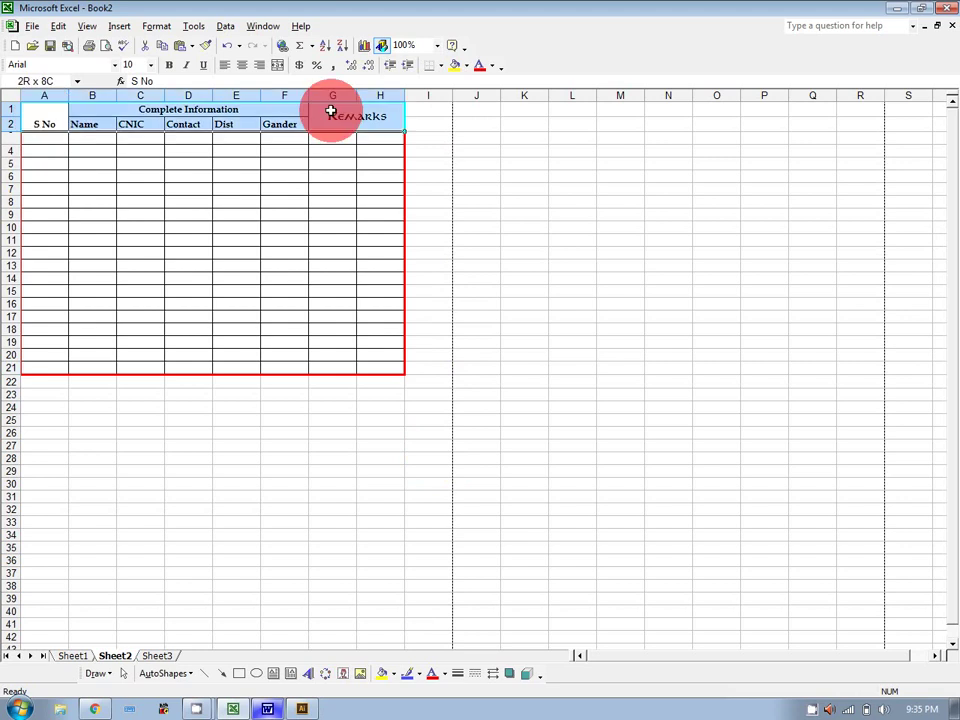
click(156, 26)
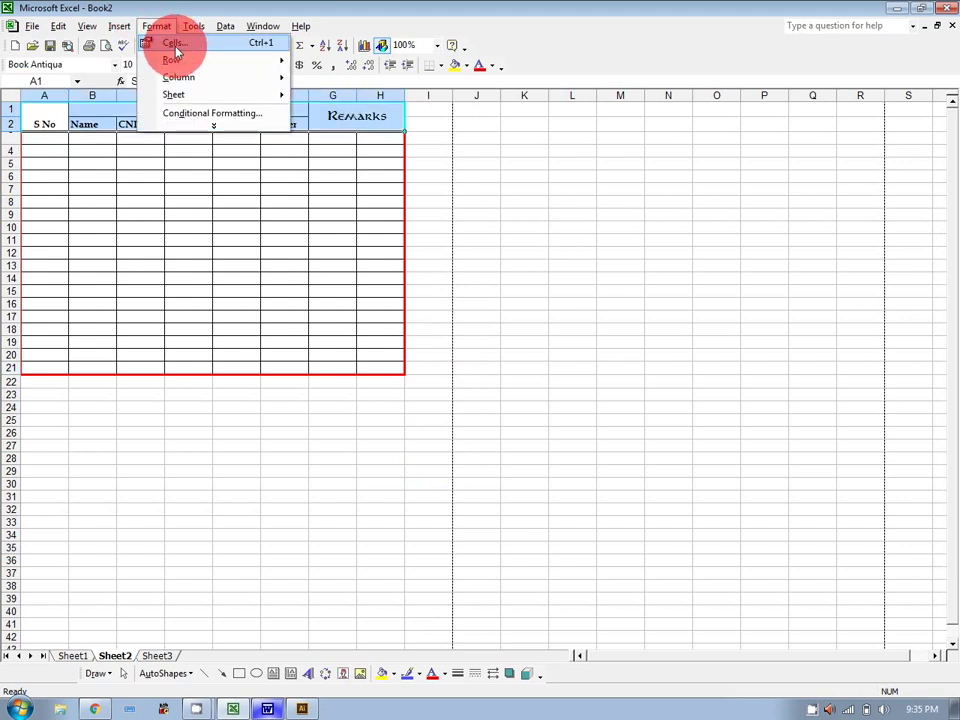
click(175, 45)
click(574, 175)
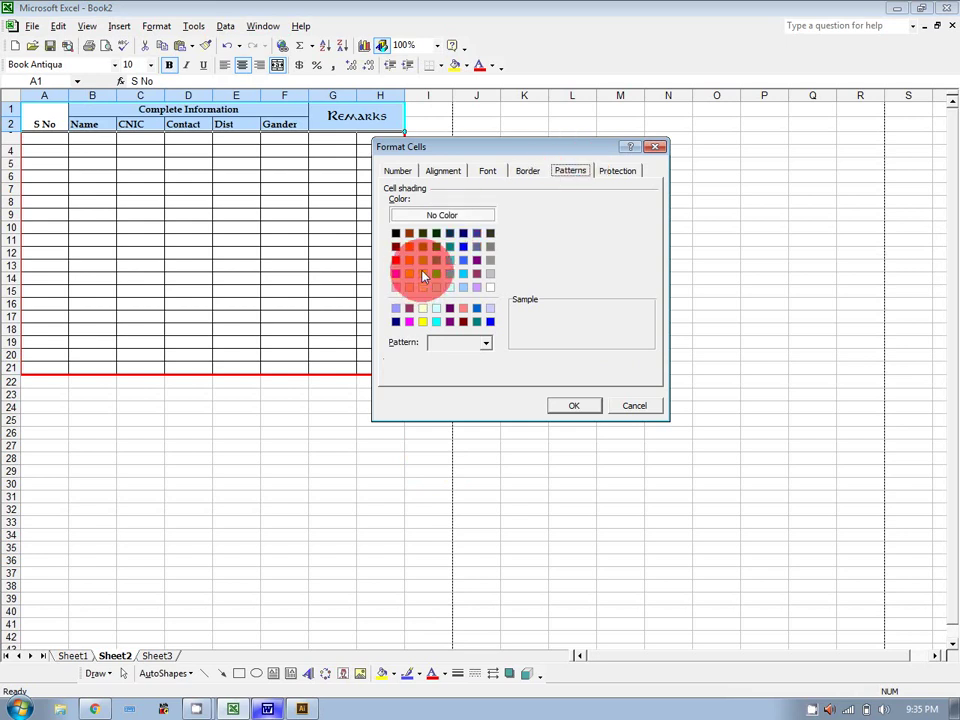
click(409, 247)
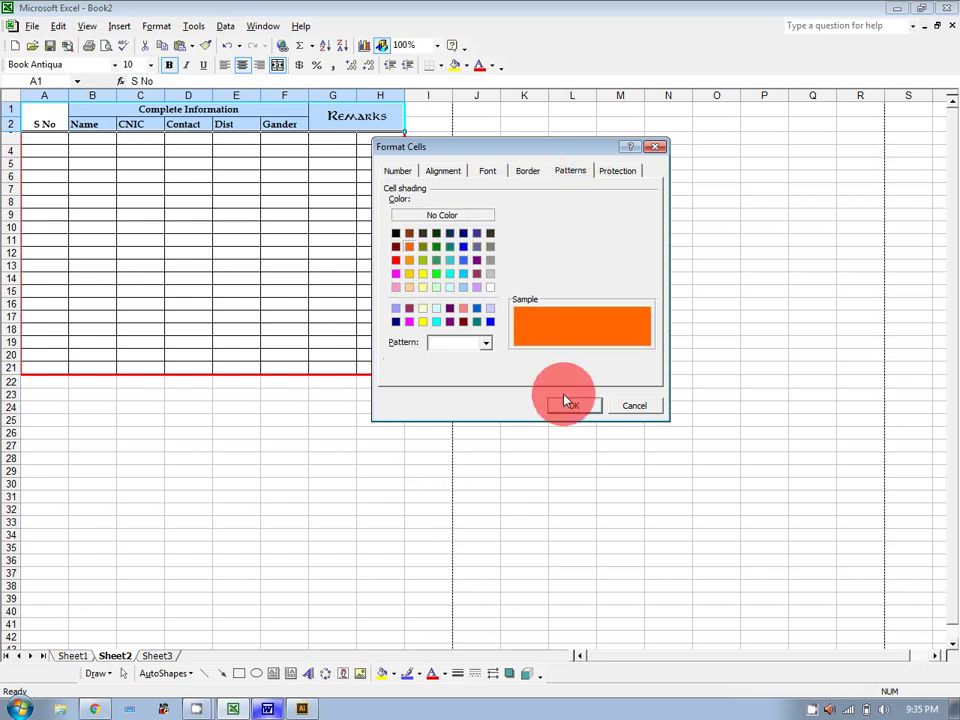
click(566, 408)
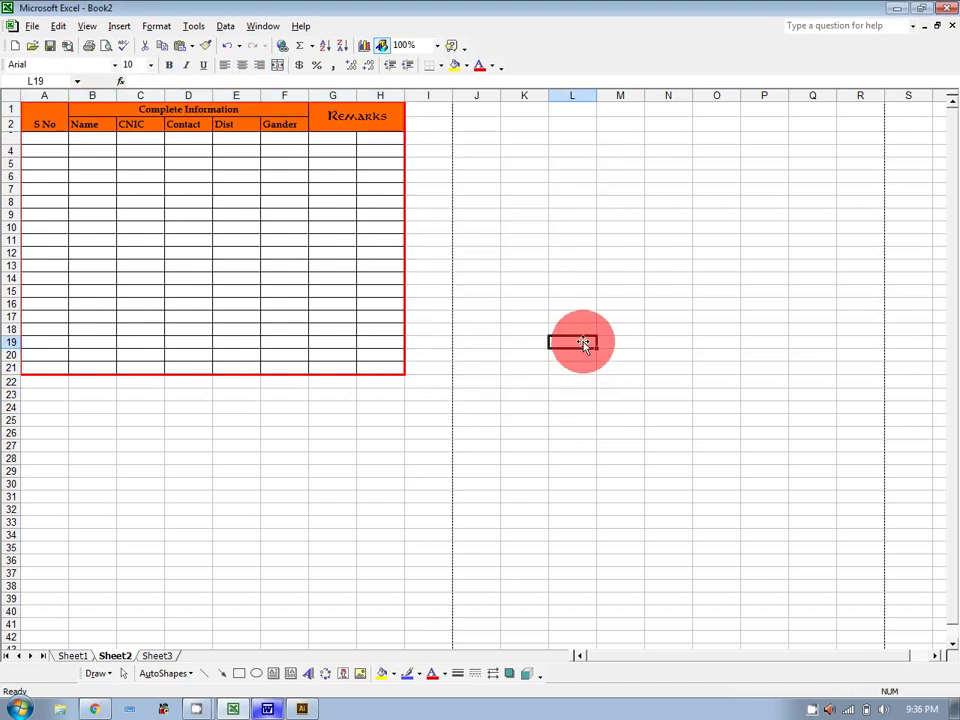
Fill header rows A1:H2 black and make their text white.
drag(41, 113, 347, 116)
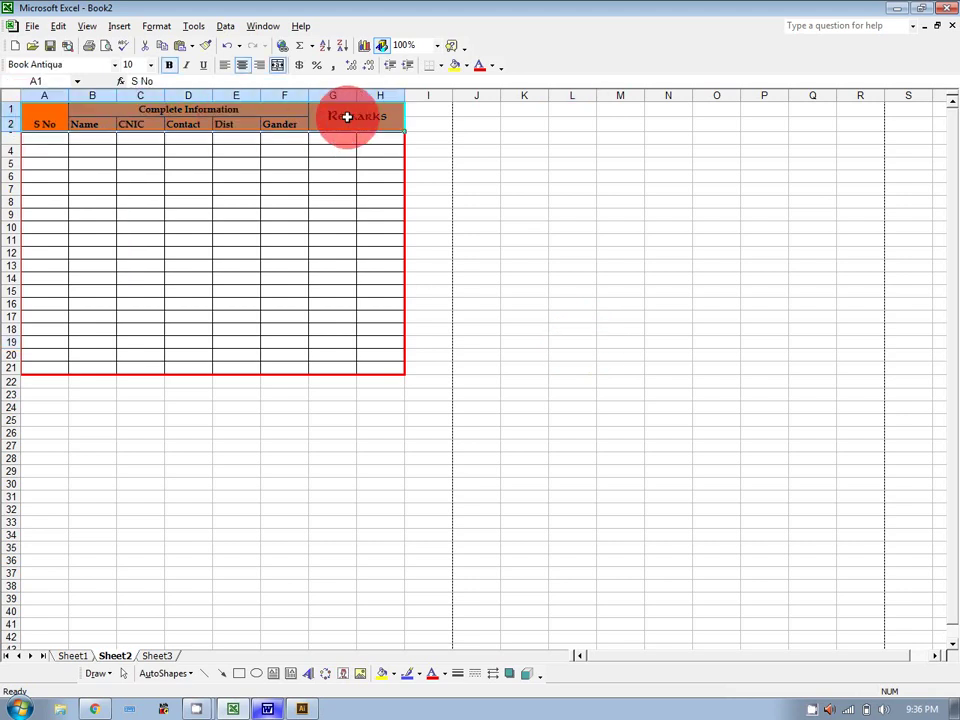
click(466, 66)
click(457, 114)
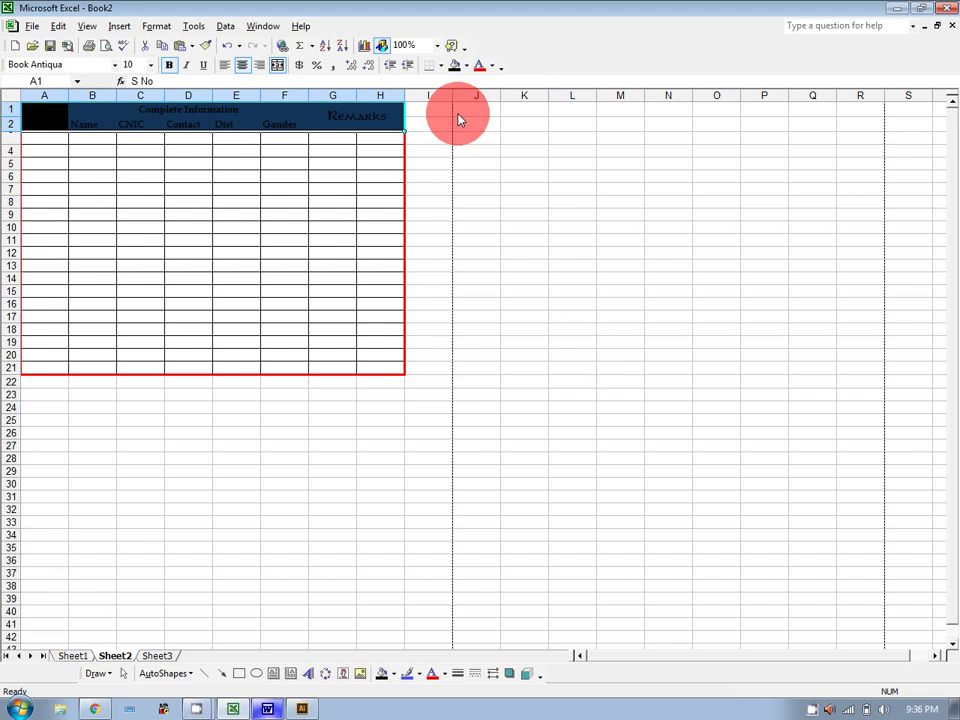
click(494, 66)
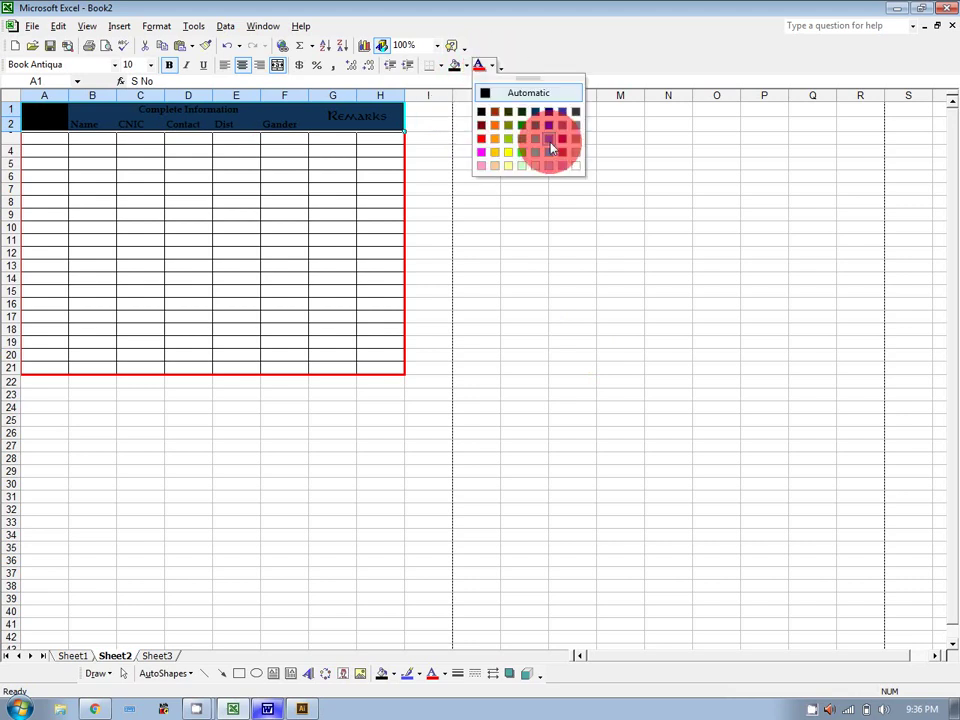
click(573, 168)
click(572, 191)
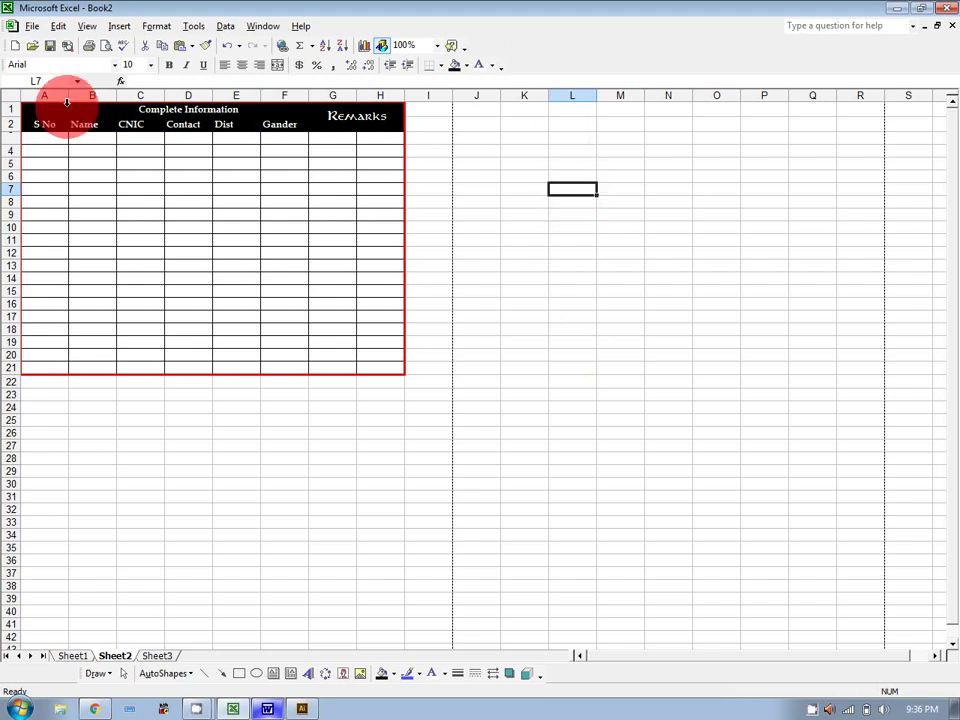
Centre the header labels both horizontally and vertically.
drag(60, 118, 320, 120)
right_click(320, 120)
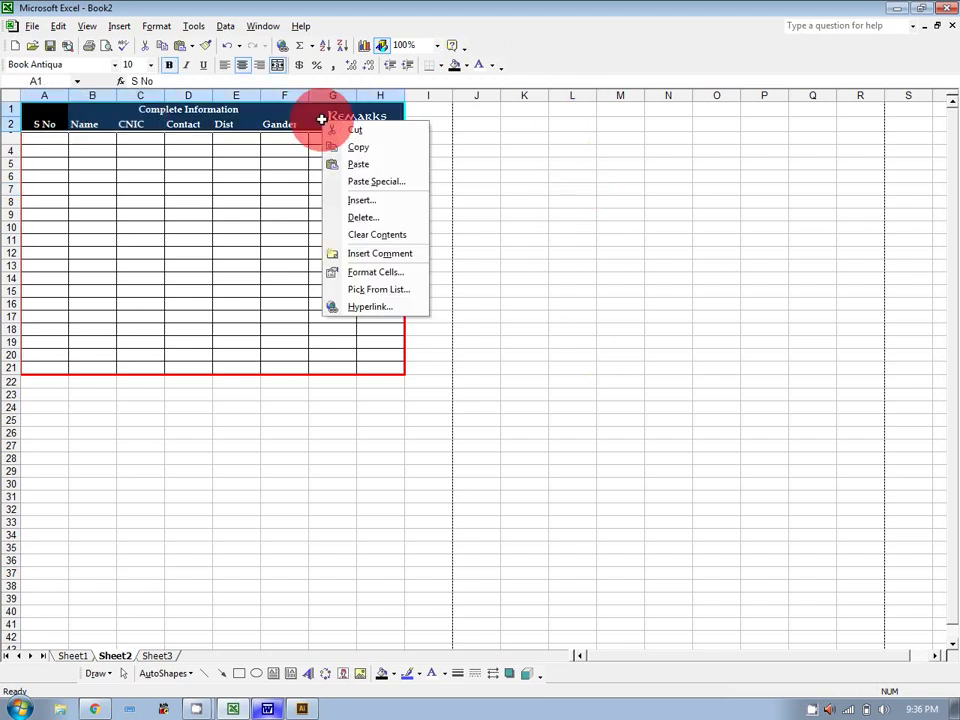
click(392, 271)
click(322, 153)
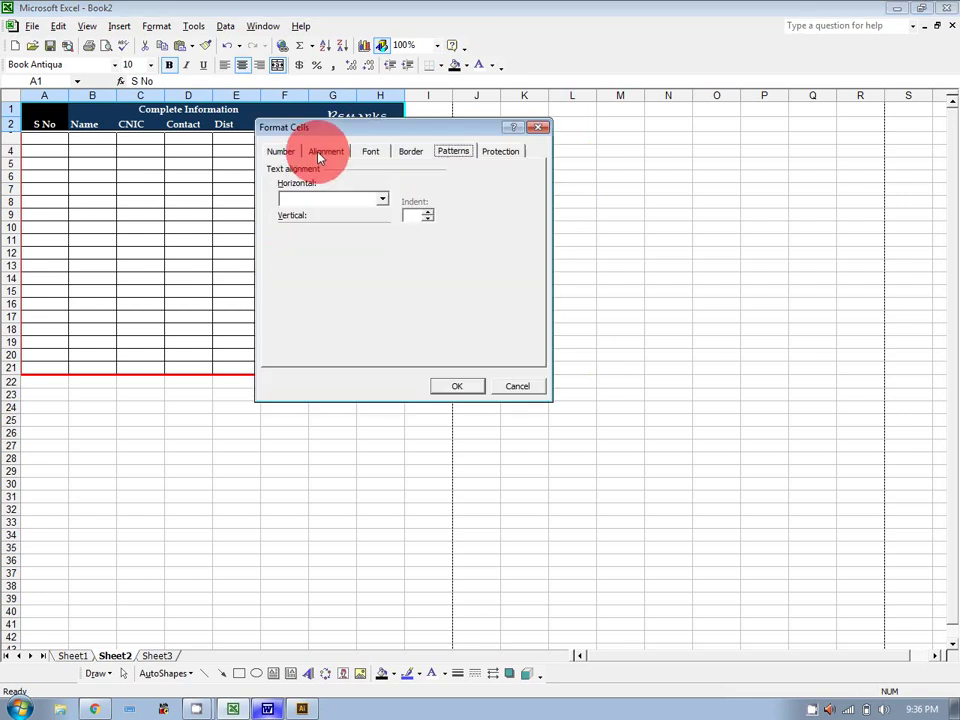
click(317, 198)
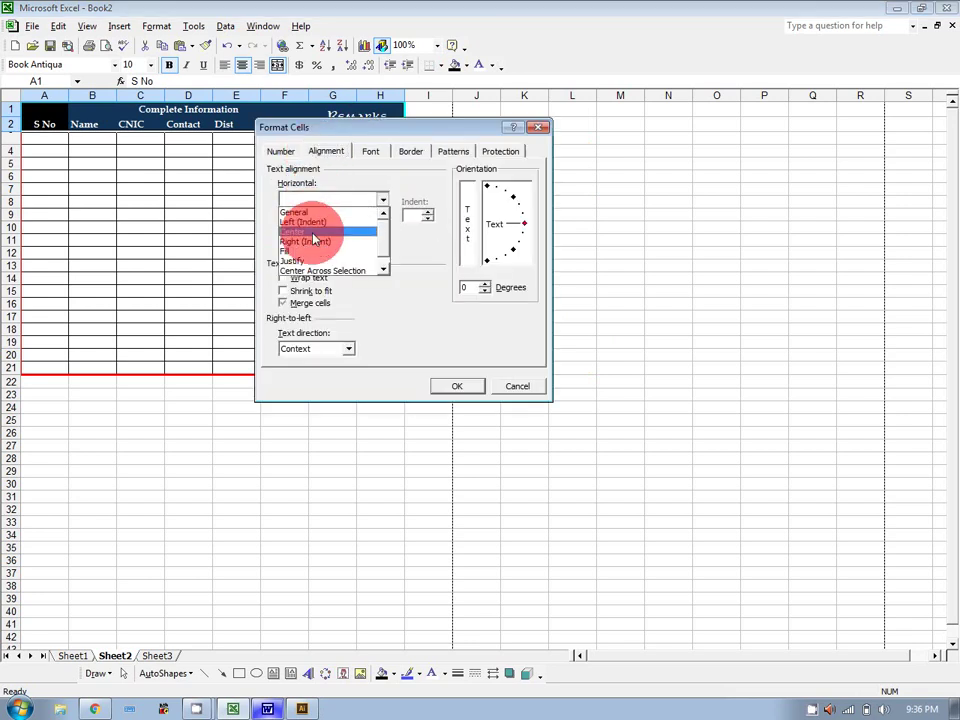
click(313, 234)
click(314, 232)
click(313, 249)
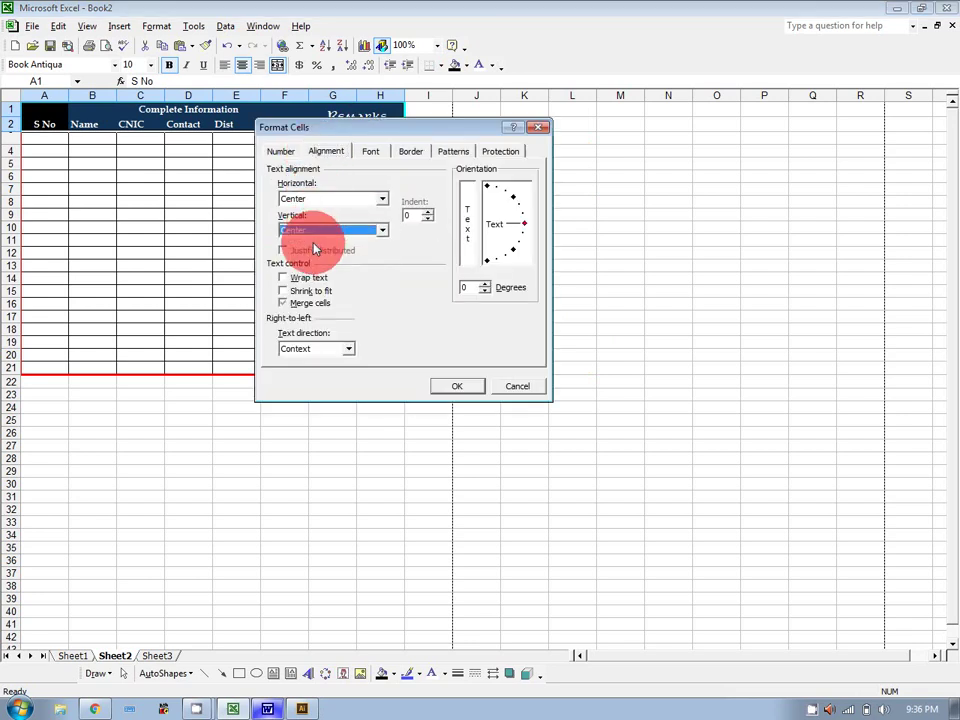
click(456, 386)
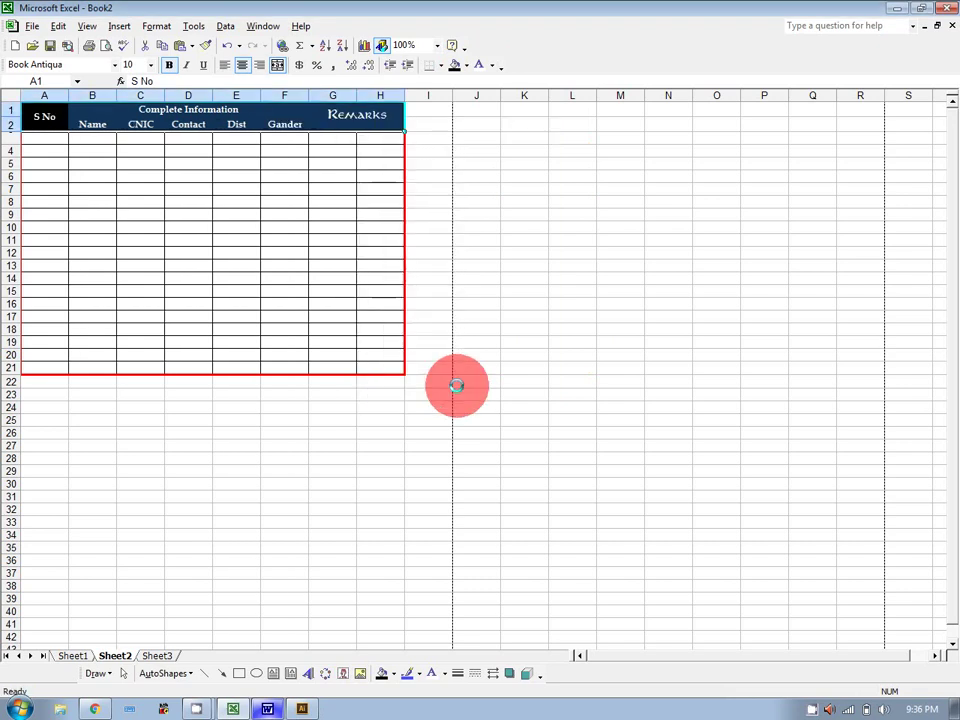
click(506, 340)
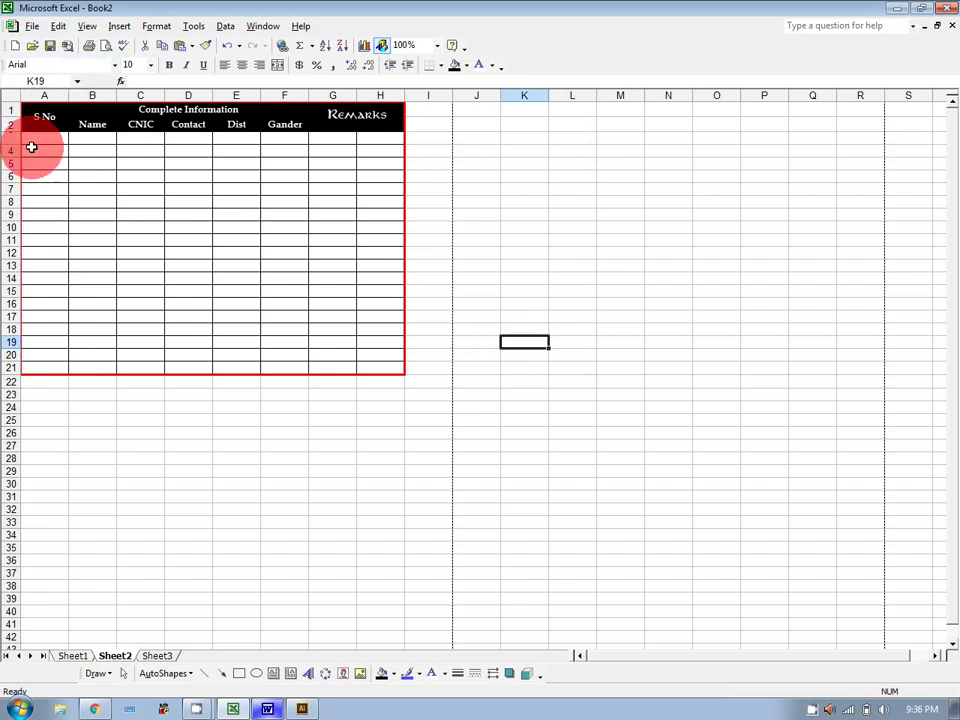
Apply a light dotted pattern to the table body A4:H21.
drag(31, 147, 369, 360)
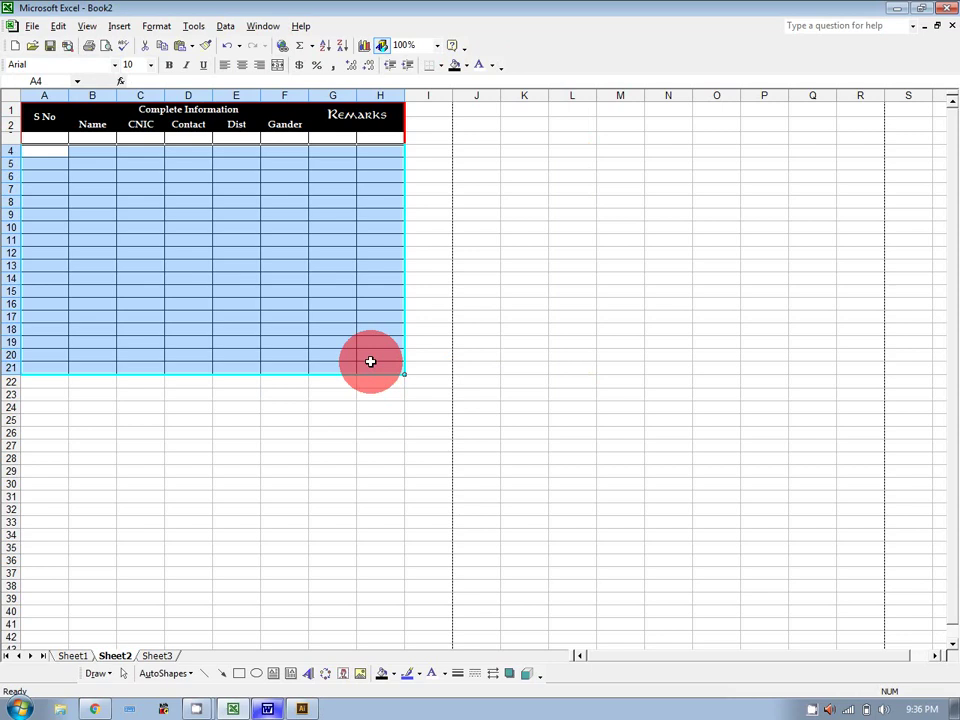
right_click(275, 245)
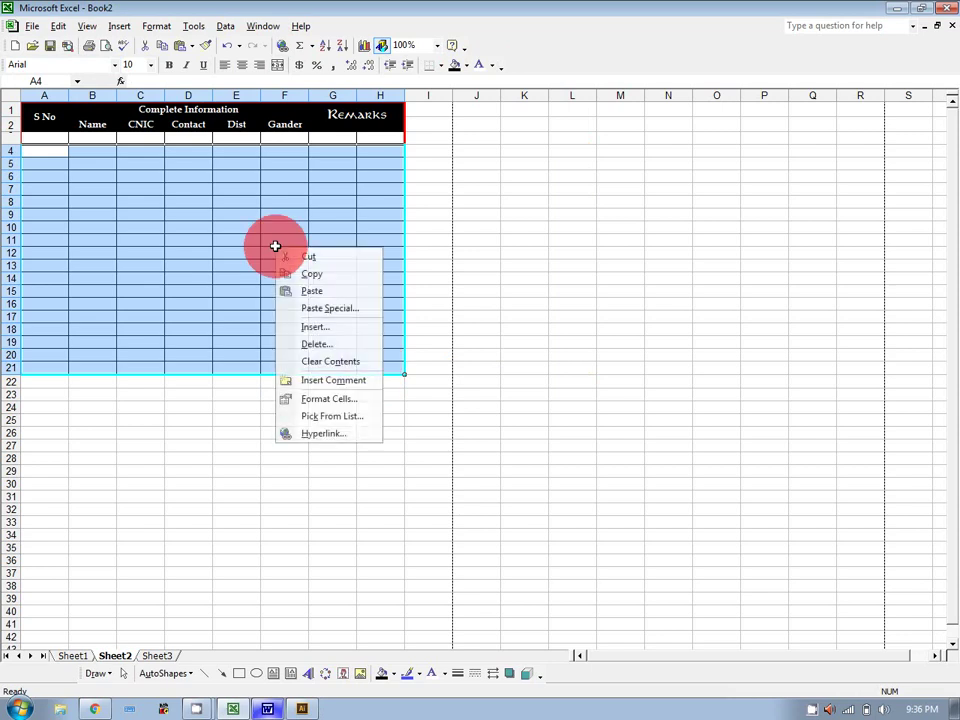
click(366, 400)
click(412, 281)
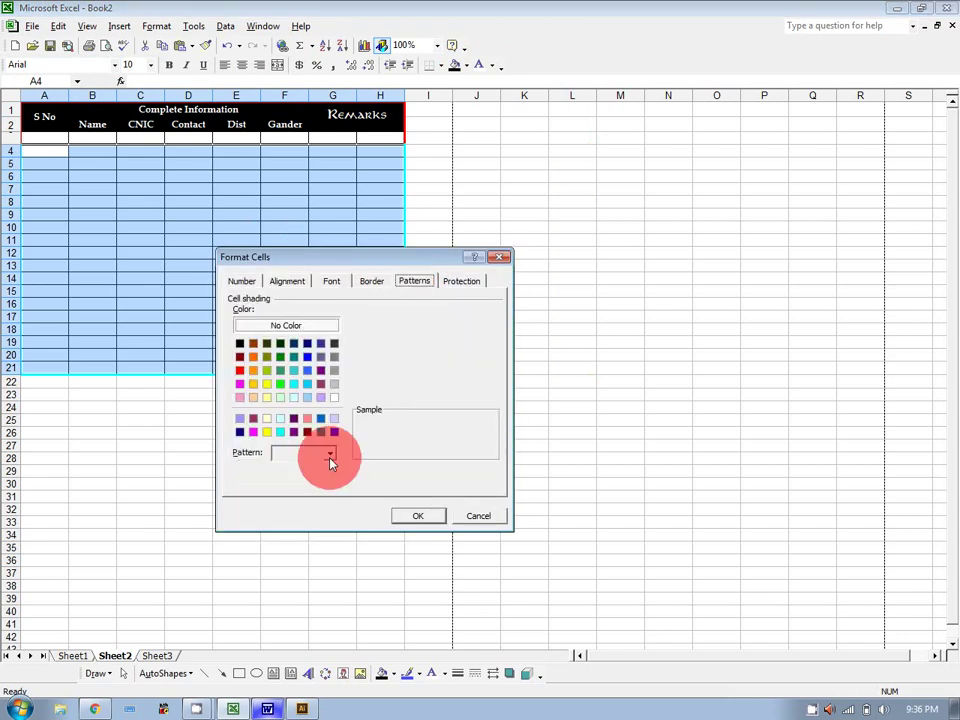
click(330, 455)
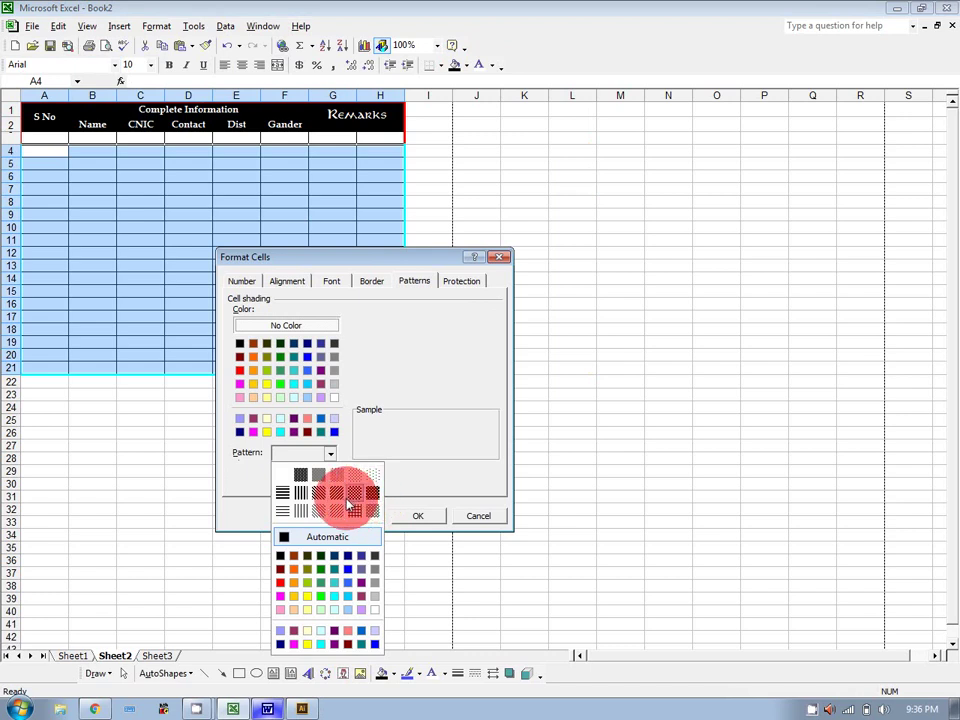
click(372, 475)
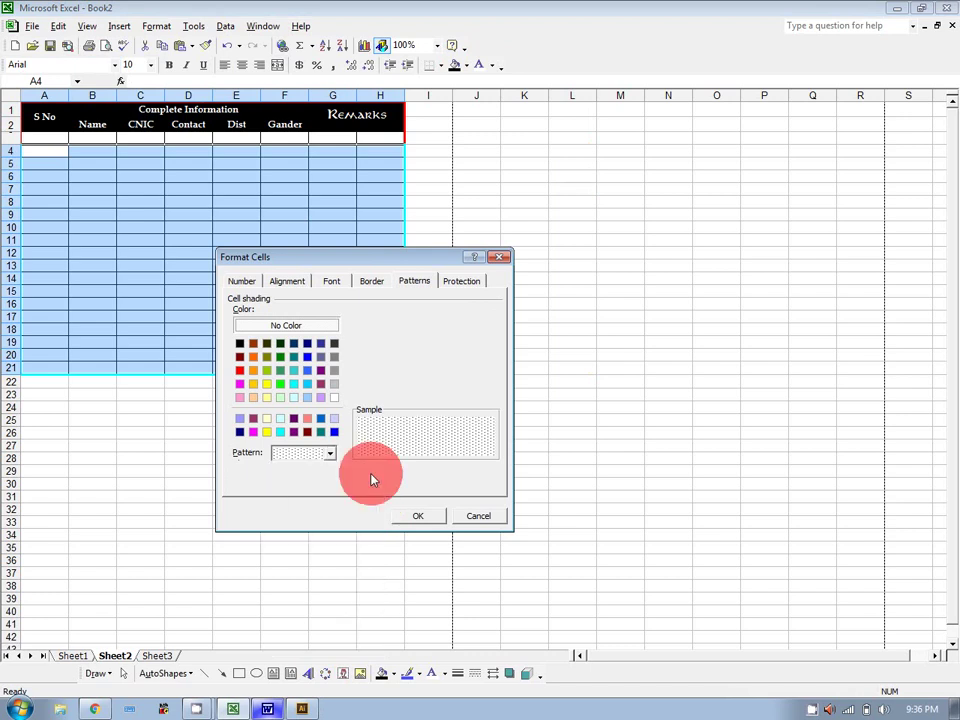
click(418, 514)
click(567, 363)
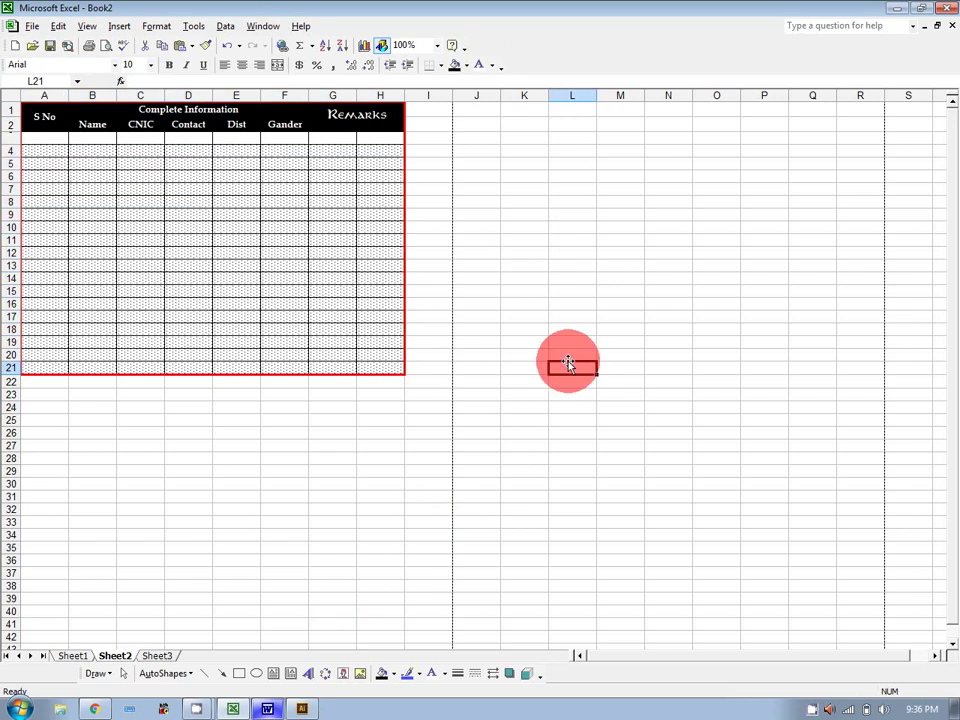
Type sample entries 'sadas' and 'asd' into A4, B4, C5, C6 and D8.
click(24, 150)
text(sadas)
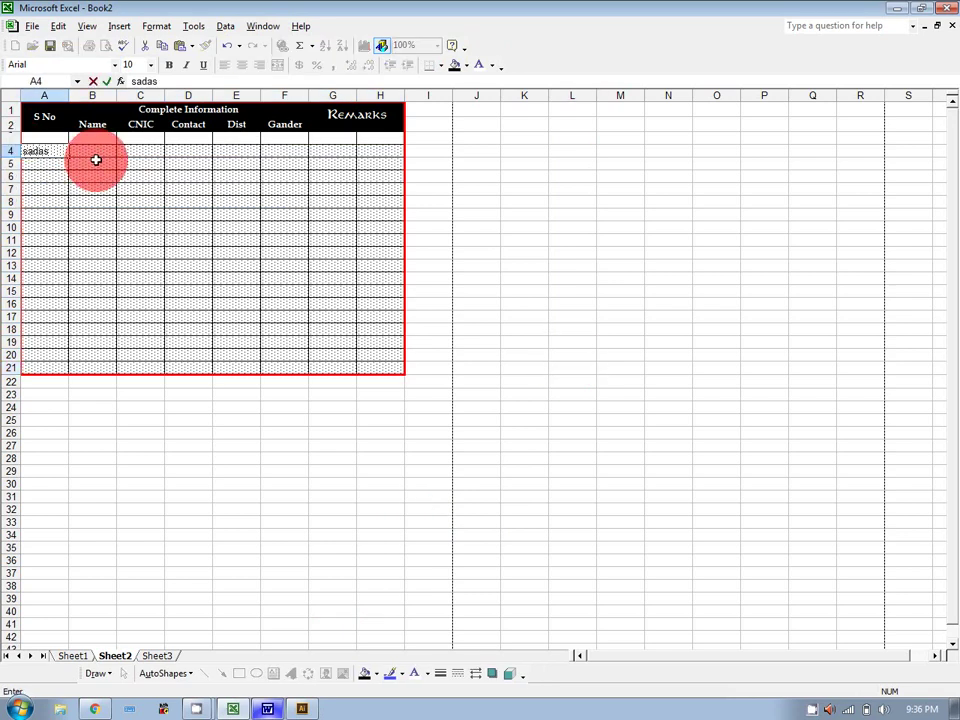
click(97, 156)
text(asd)
click(146, 160)
text(asd)
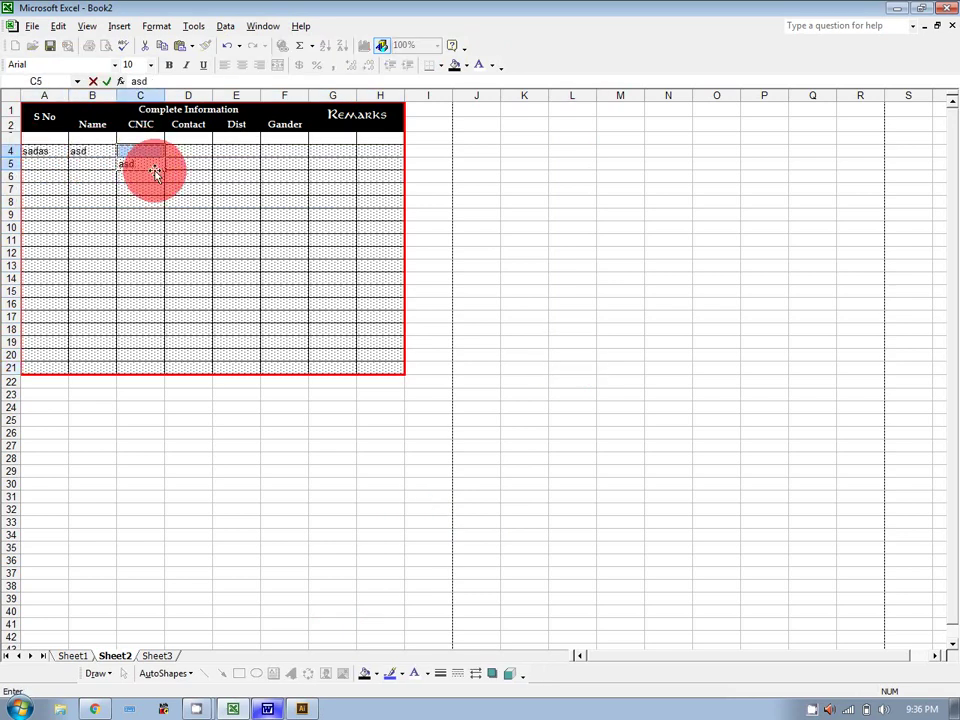
click(151, 179)
text(asd)
click(208, 205)
text(asd)
click(188, 304)
text(asd)
click(238, 251)
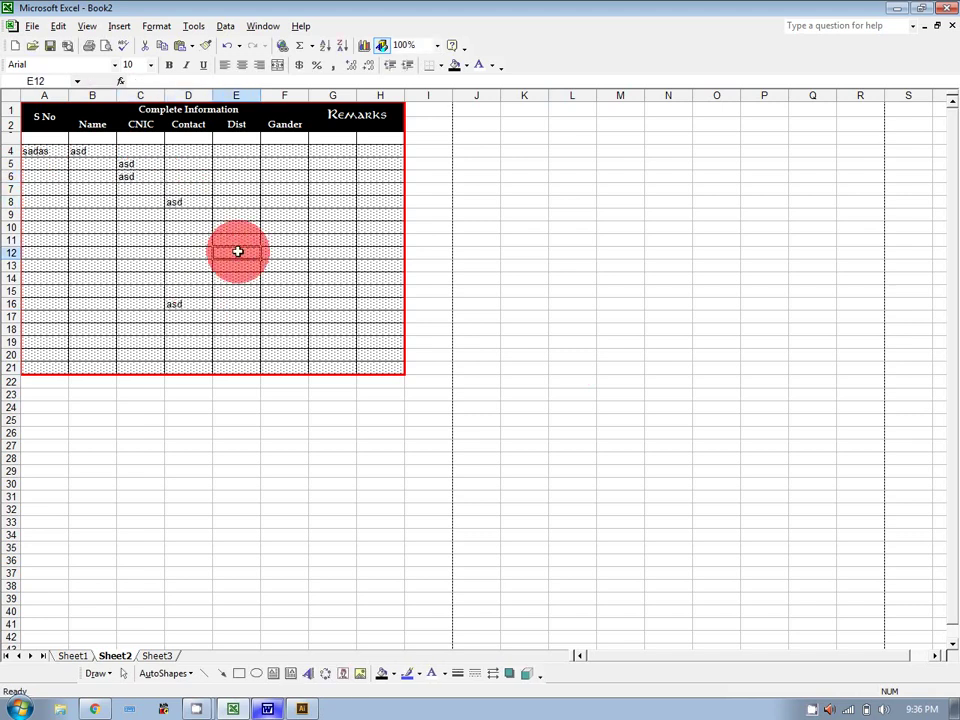
Replace the body shading of A4:H21 with a dark grid pattern and check cell B4.
drag(51, 155, 378, 362)
right_click(378, 362)
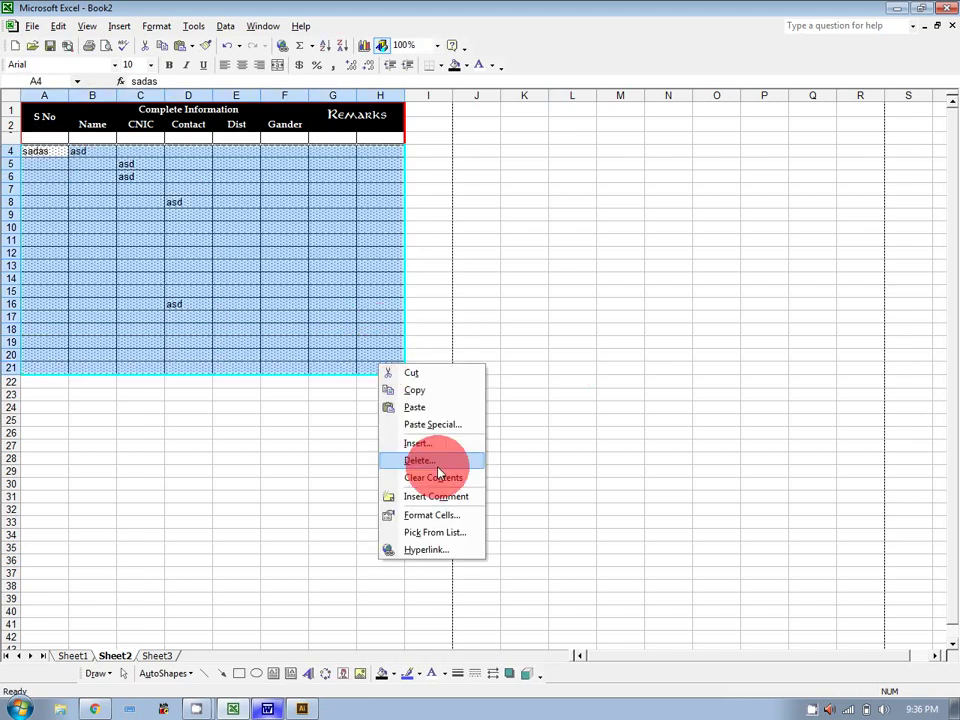
click(443, 514)
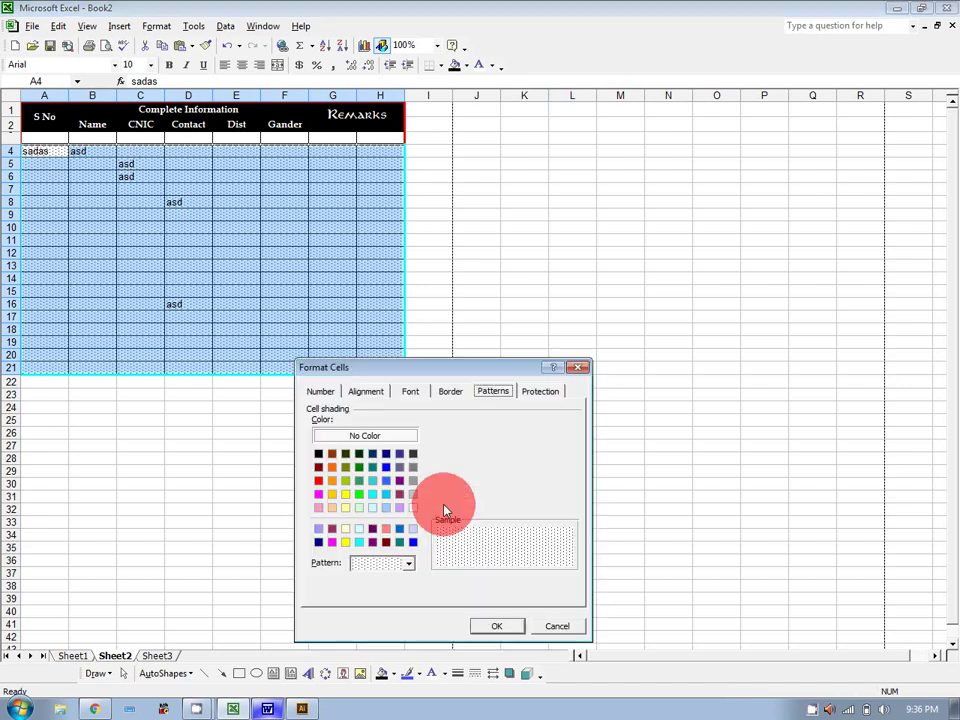
click(405, 563)
click(449, 410)
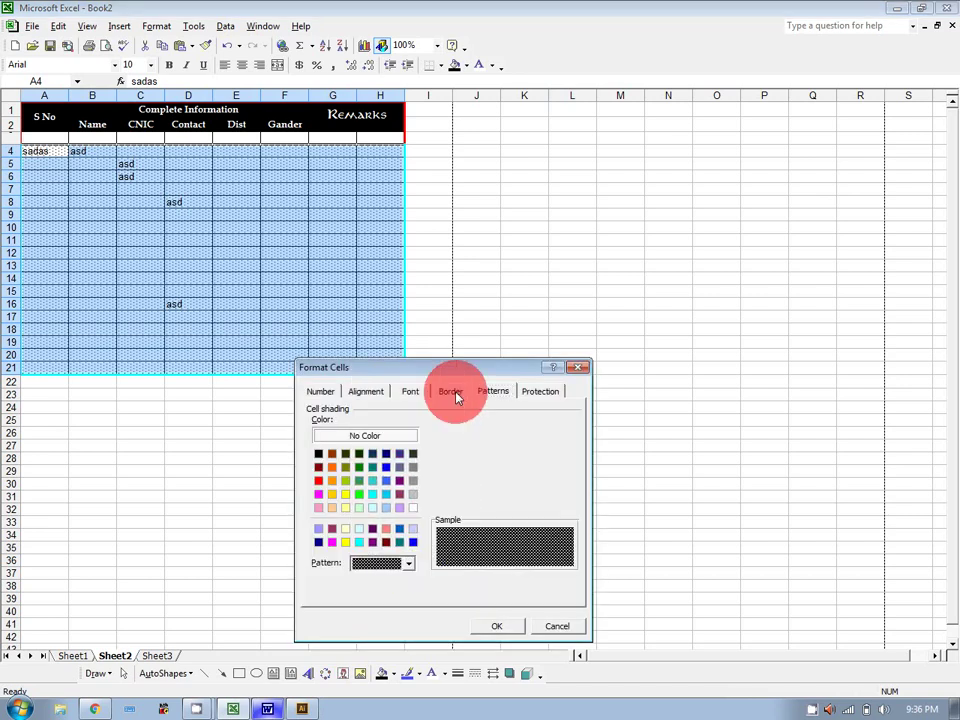
click(497, 626)
click(513, 523)
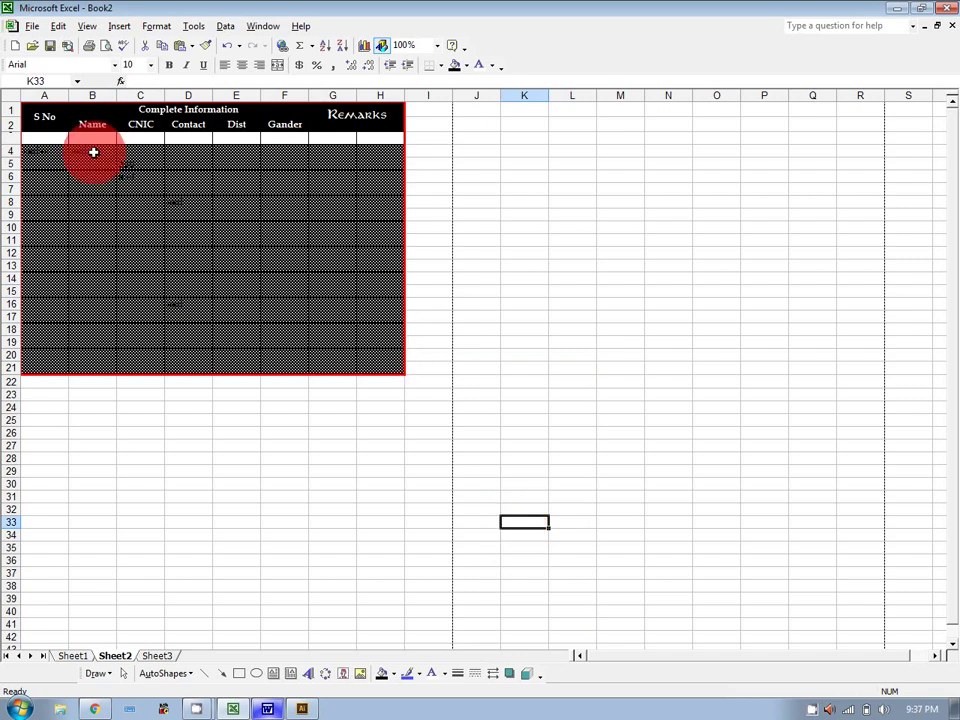
click(92, 151)
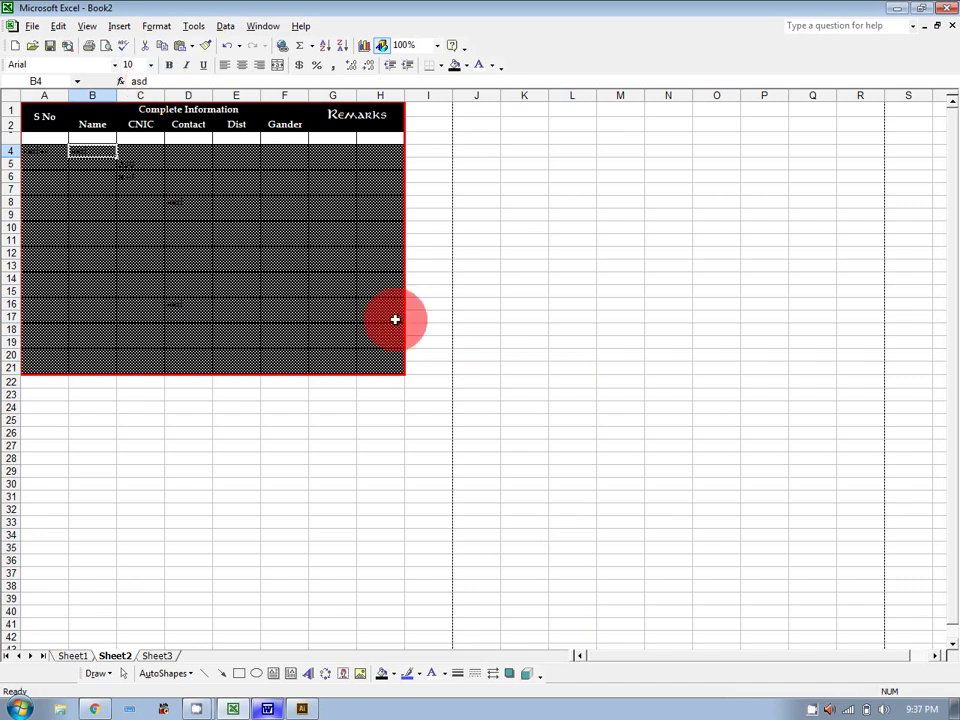
View the Protection settings for cell J14 and close them without changes.
right_click(460, 280)
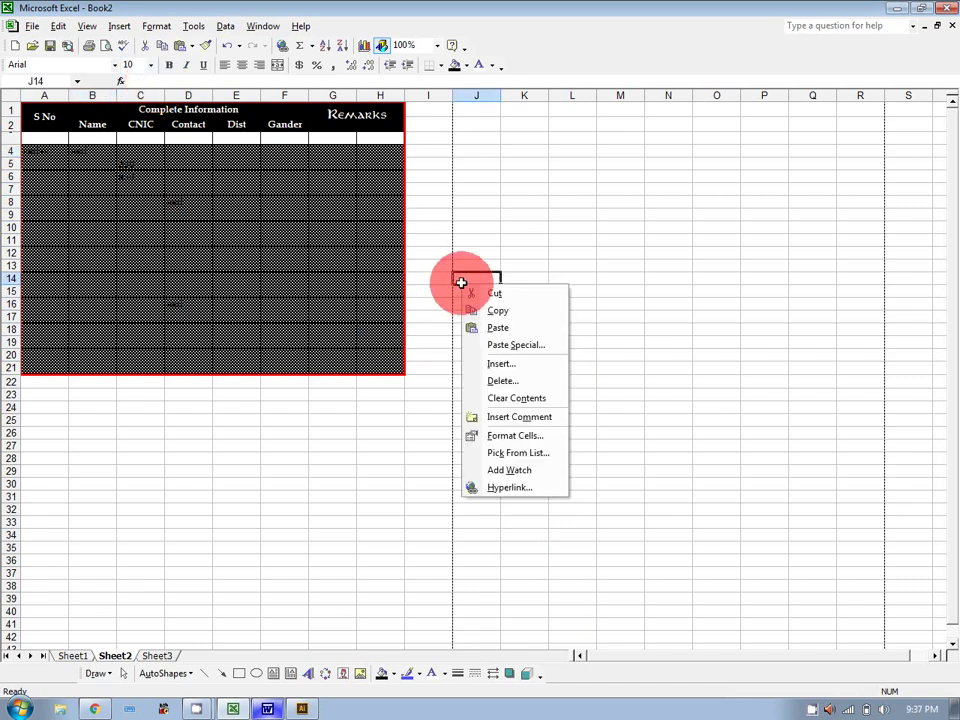
click(538, 437)
click(633, 321)
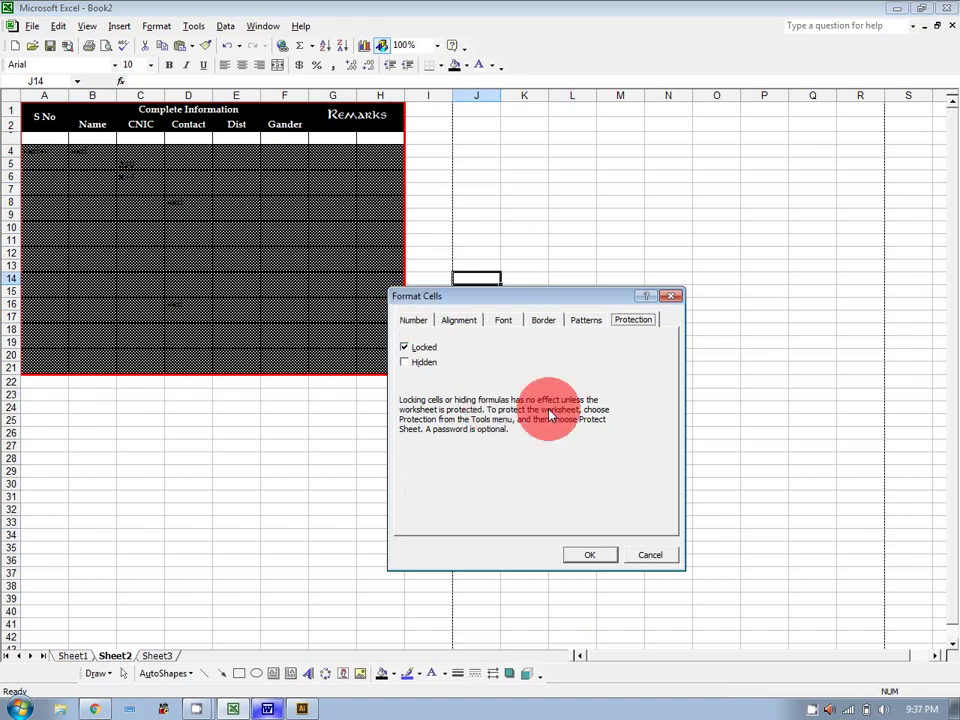
click(648, 555)
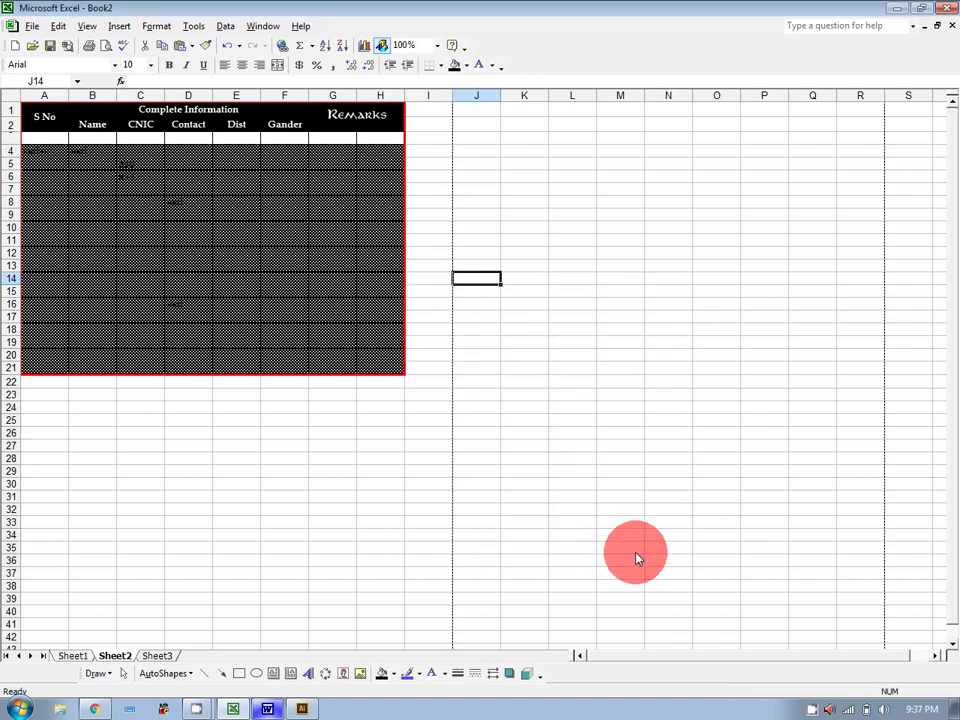
Close Book2 without saving and start a new blank Excel workbook.
click(950, 28)
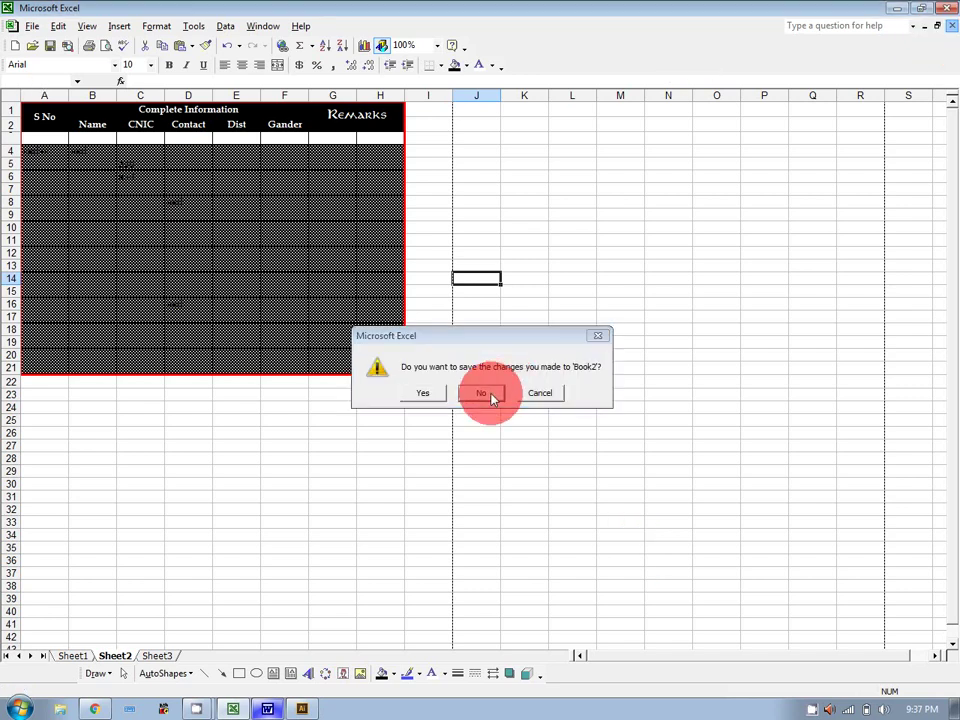
click(489, 394)
click(16, 46)
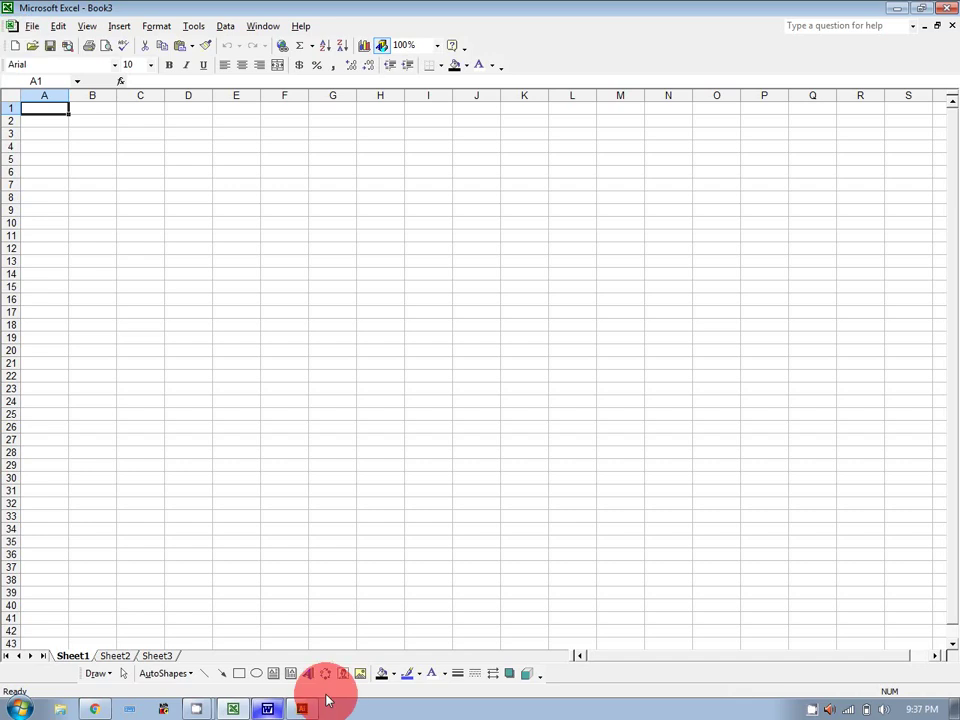
In Word, delete the outline lines from Format Cell through Patterns.
click(269, 710)
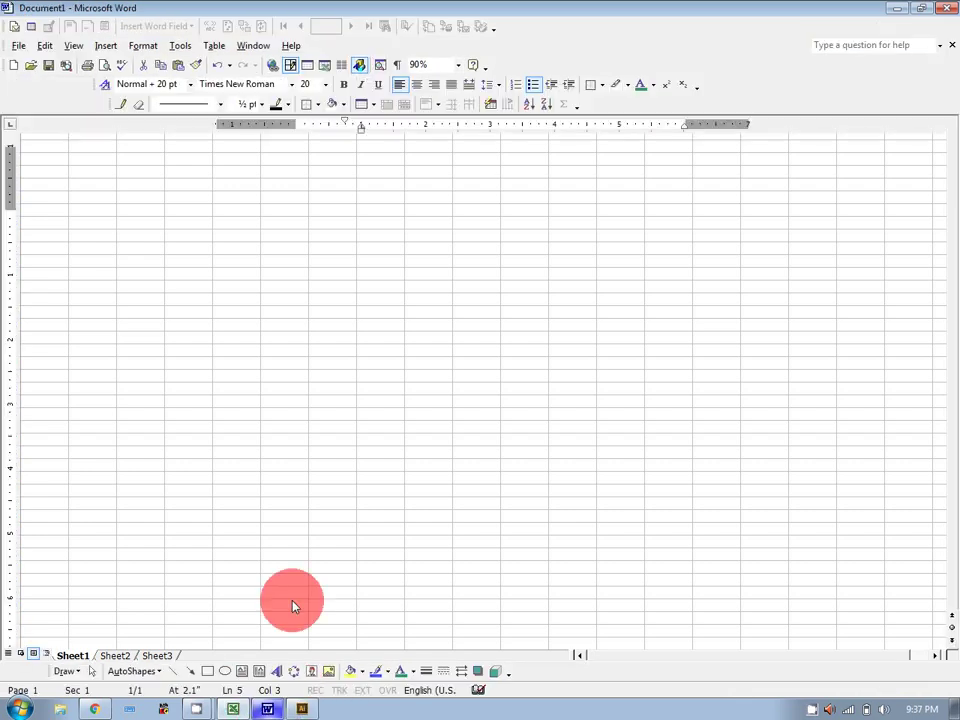
mouse_move(439, 424)
mouse_down()
mouse_move(336, 275)
mouse_move(338, 285)
mouse_up()
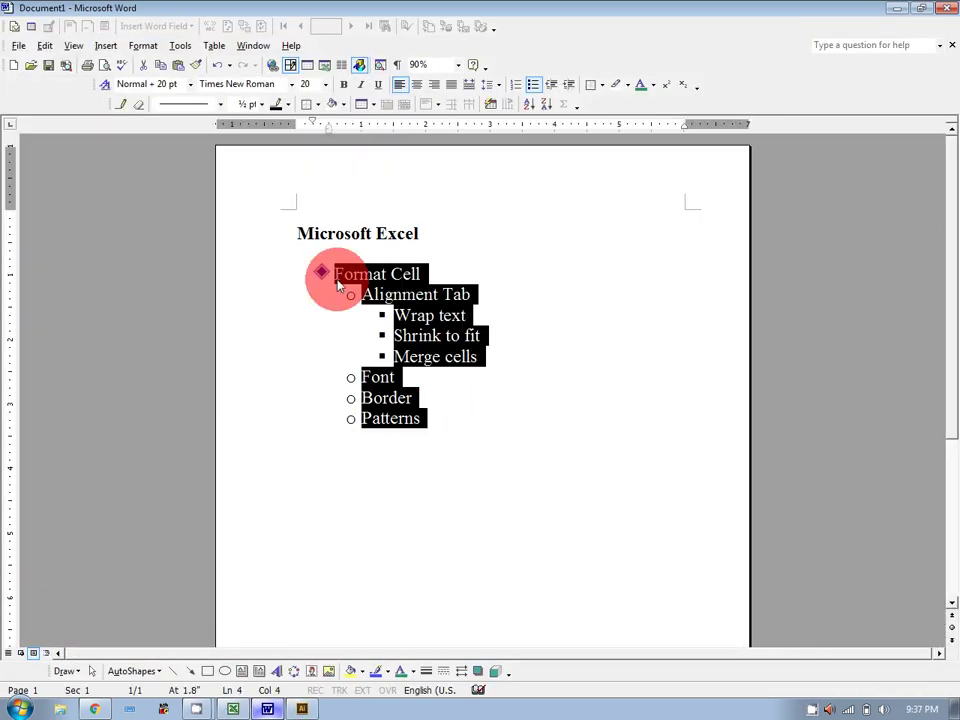
key(Delete)
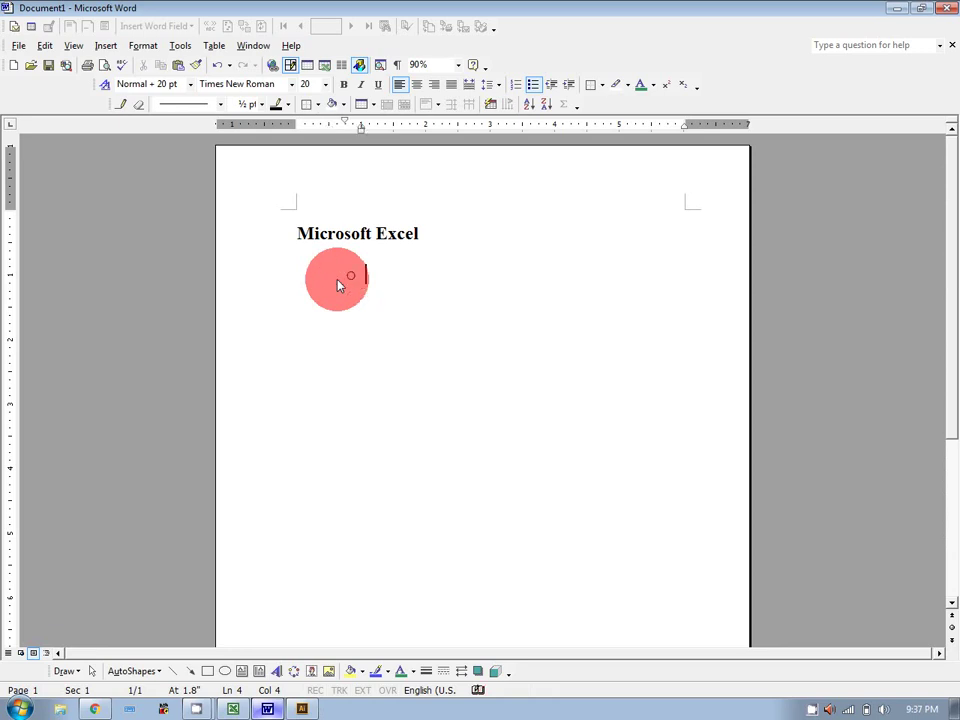
Add a top-level 'Calculation' bullet with an indented 'Function Vs Formula' sub-bullet.
click(551, 84)
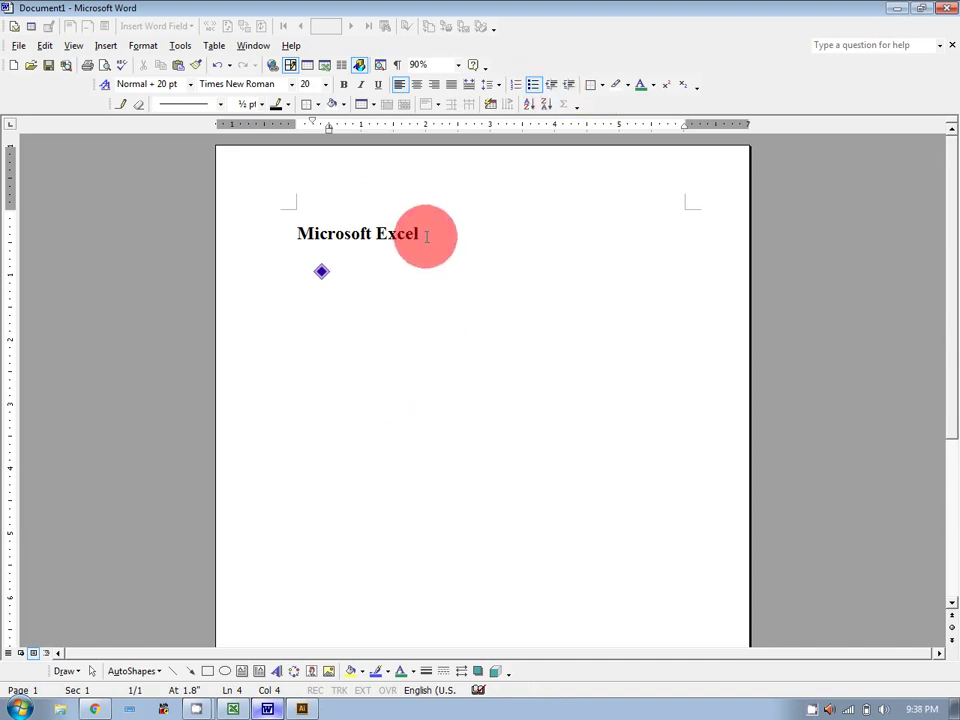
text(Calculation)
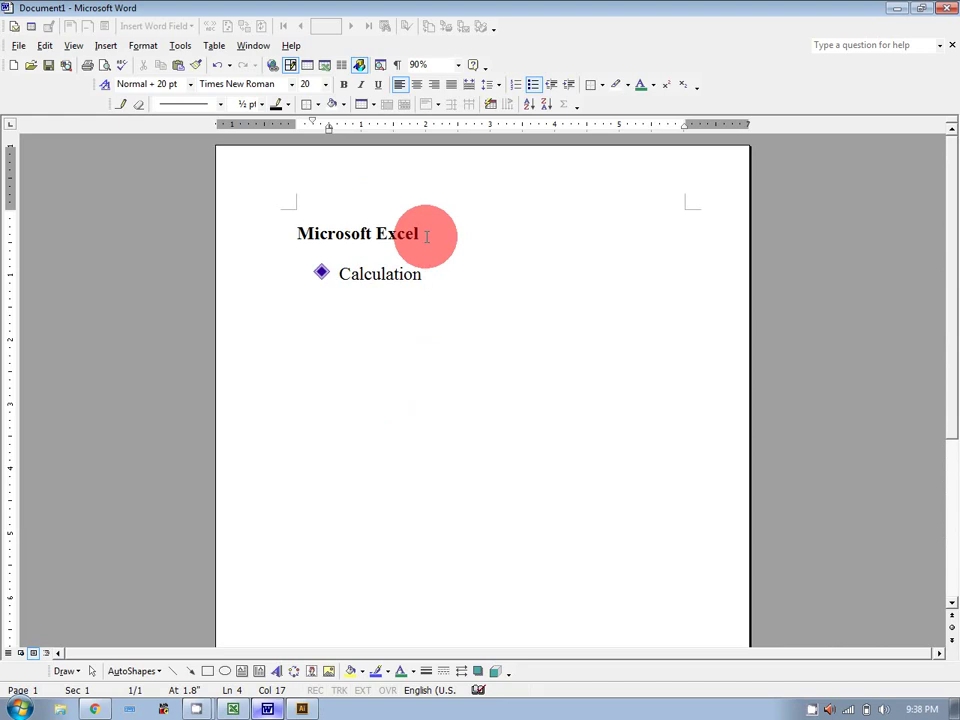
key(Return)
key(Tab)
text(Fu)
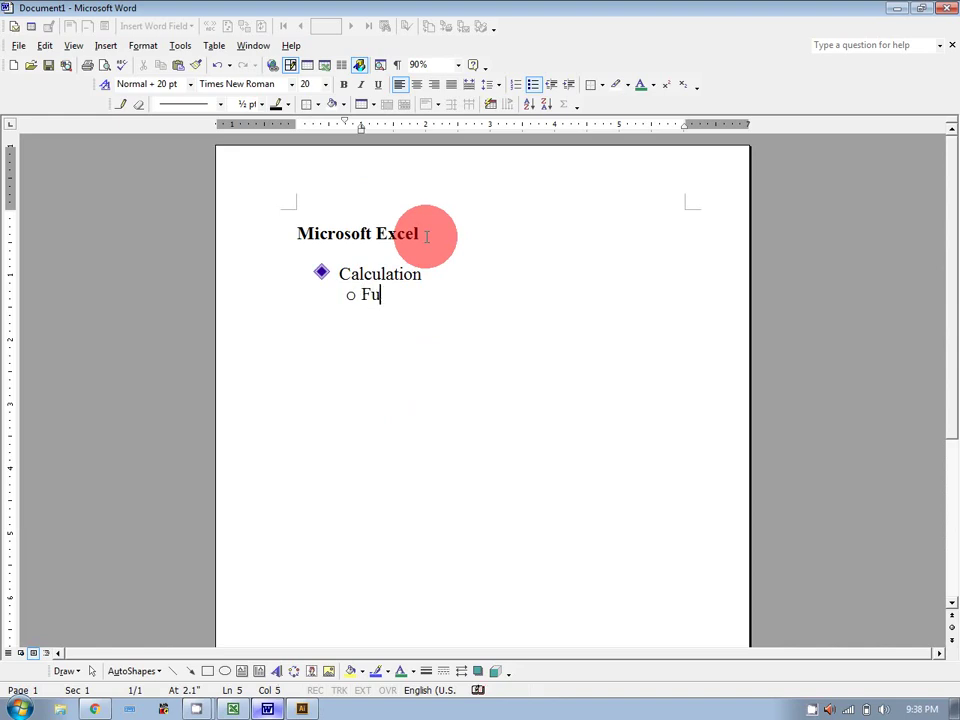
text(nction Vs Formuyla)
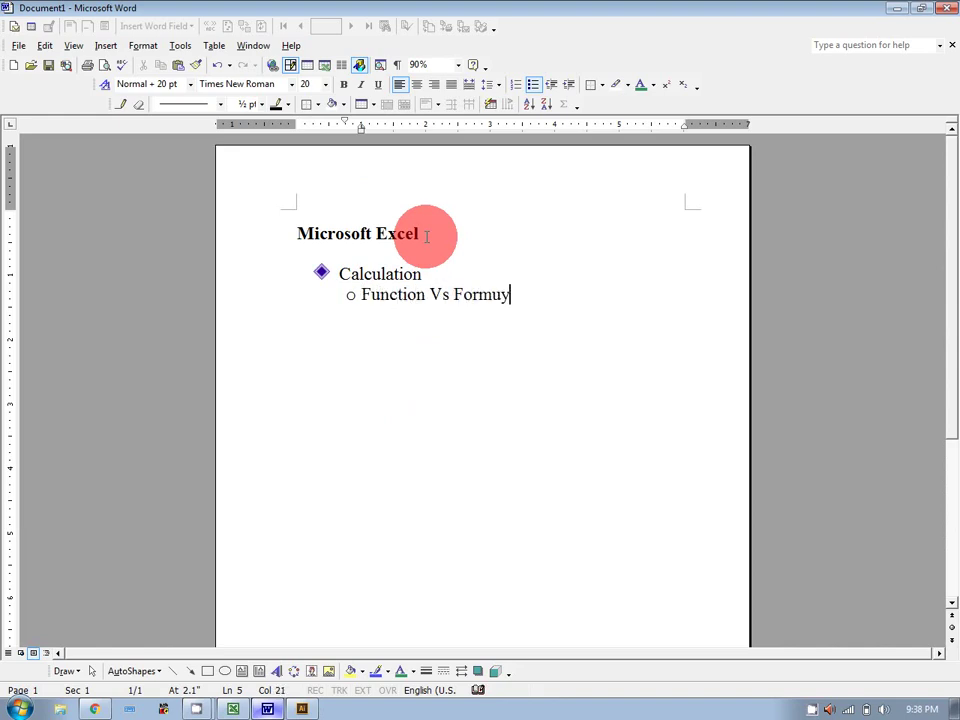
key(BackSpace)
key(BackSpace)
key(BackSpace)
text(la)
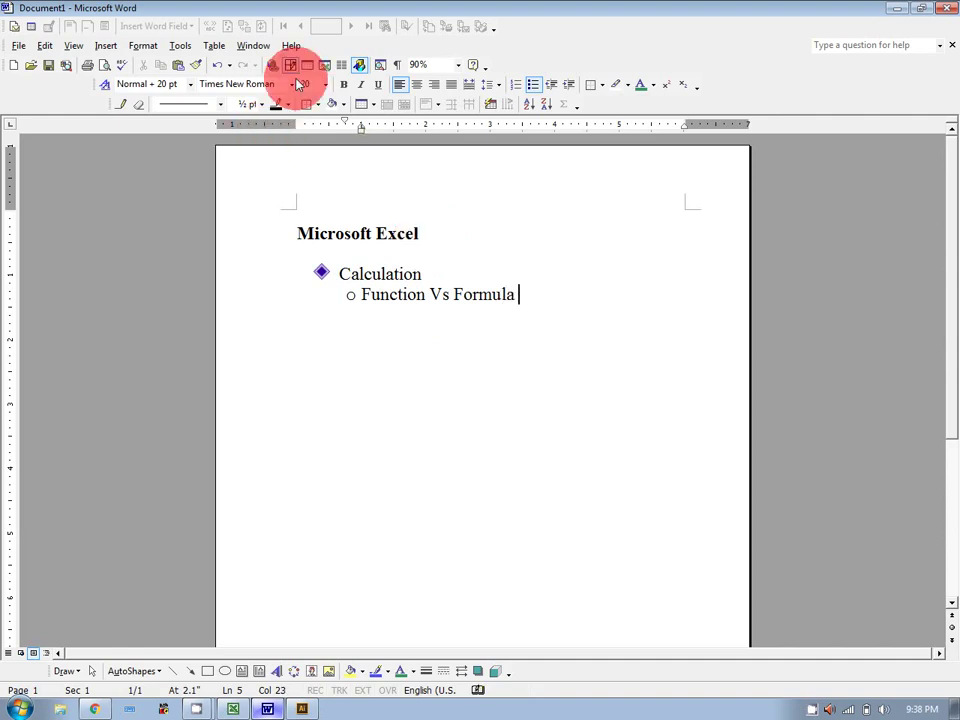
Browse the Insert and formatting options, then return to the Excel workbook.
click(104, 46)
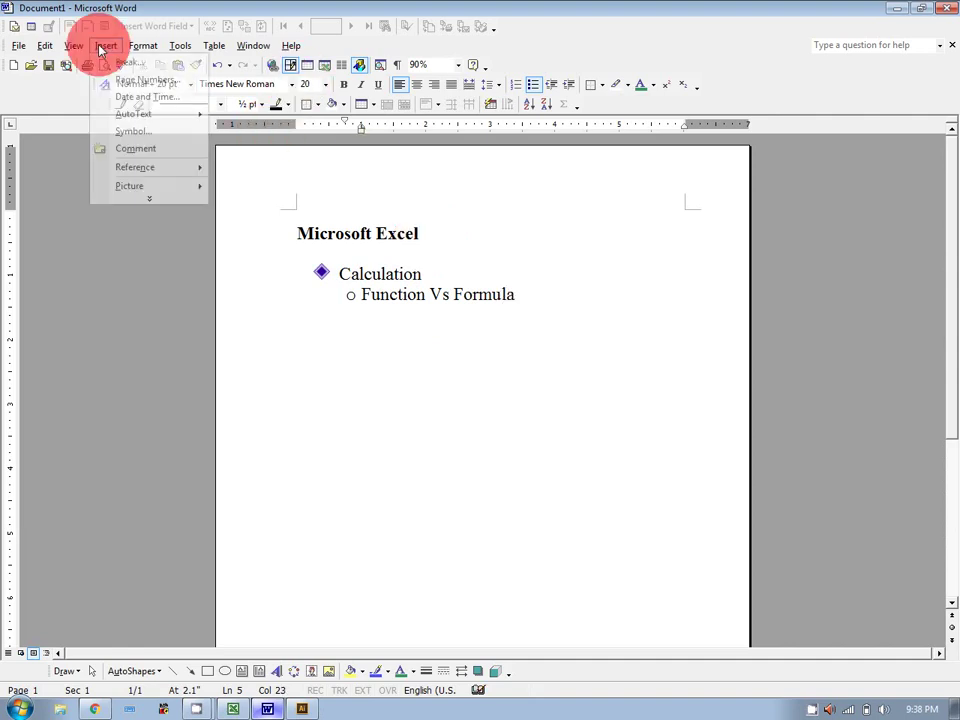
click(171, 200)
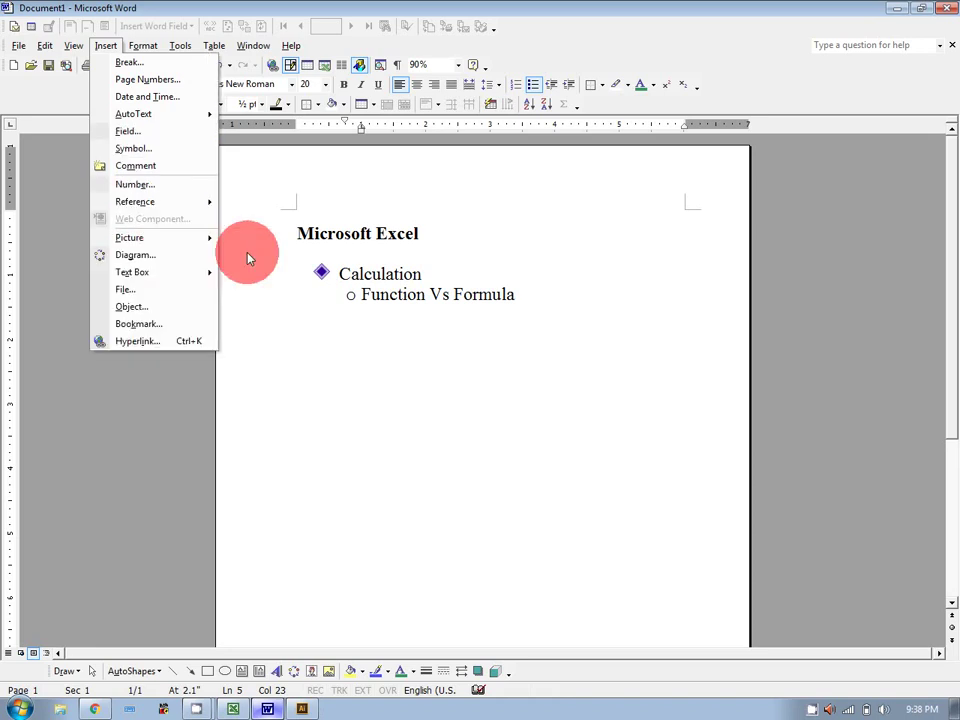
click(150, 48)
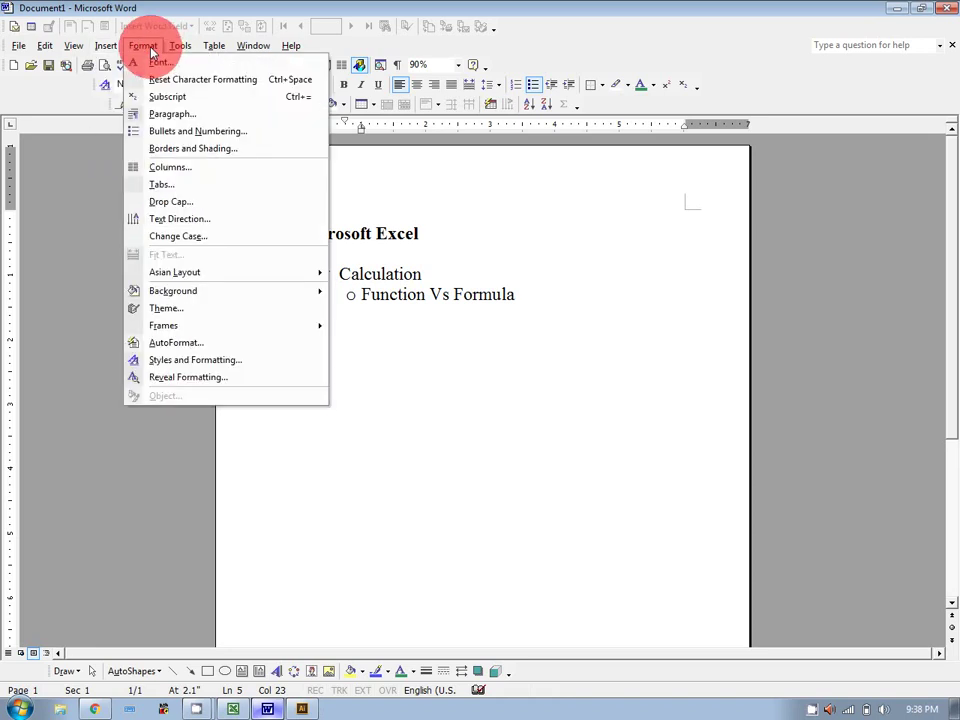
mouse_move(92, 50)
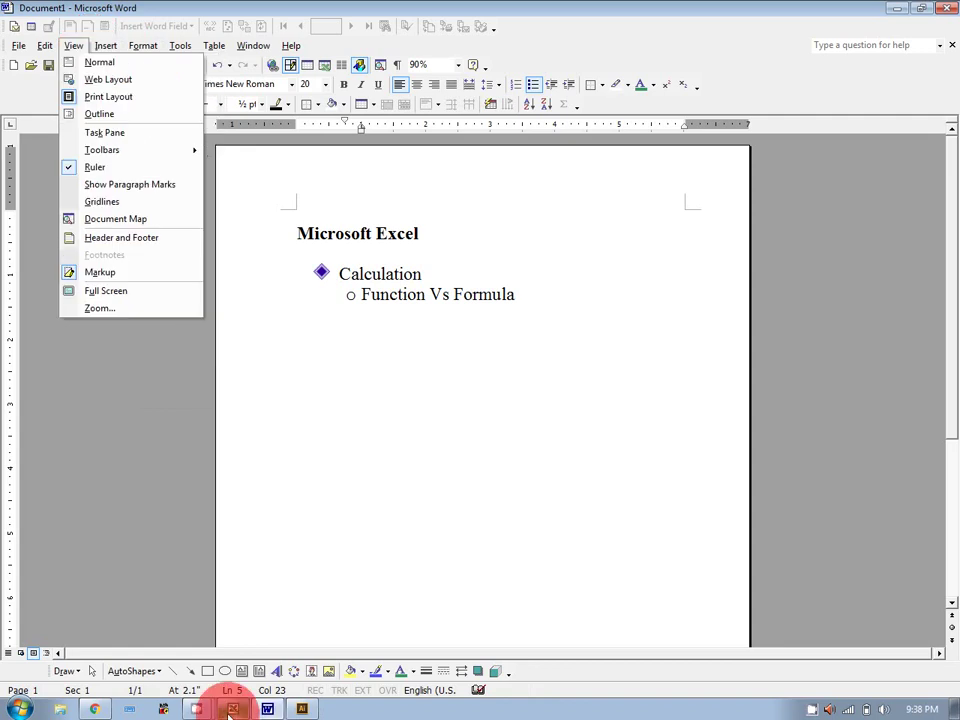
click(232, 709)
click(118, 26)
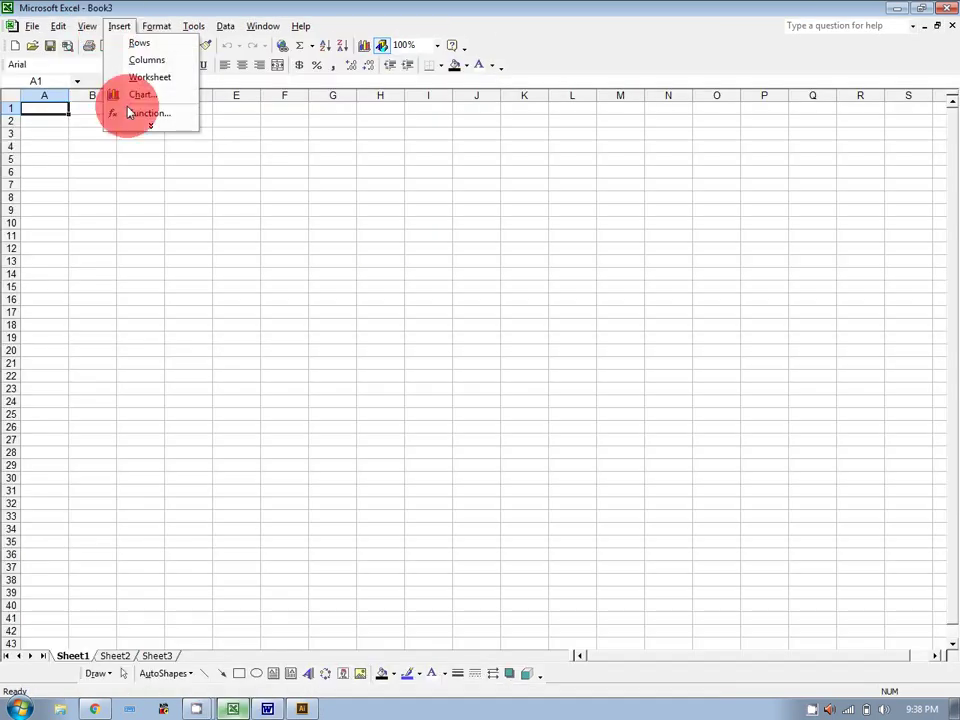
click(252, 188)
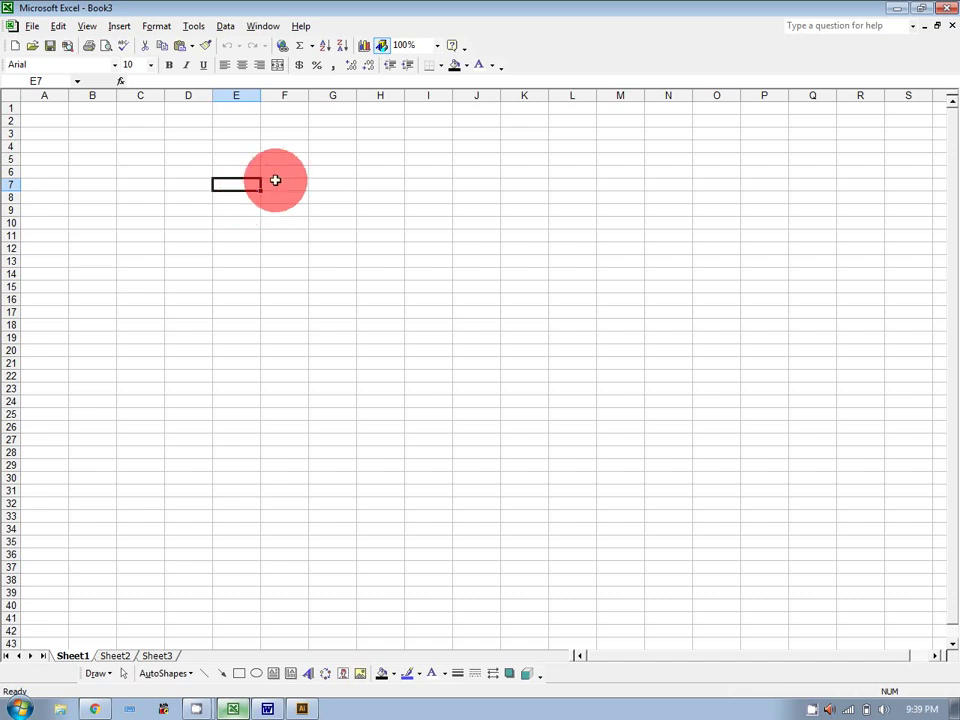
click(268, 710)
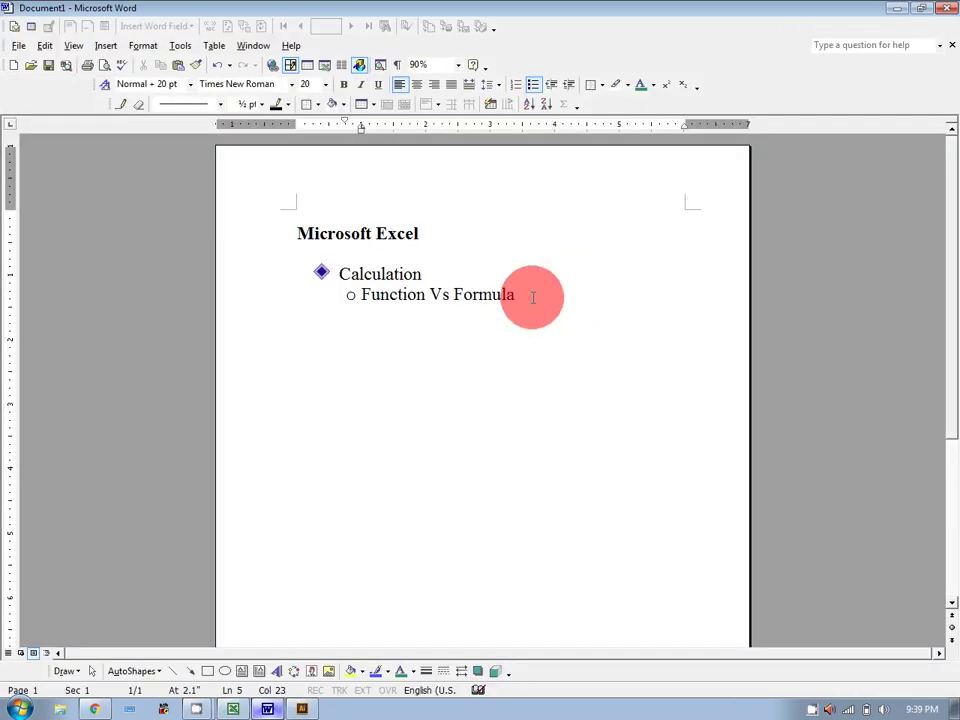
Add two empty unbulleted lines below the Function Vs Formula bullet.
key(Return)
key(BackSpace)
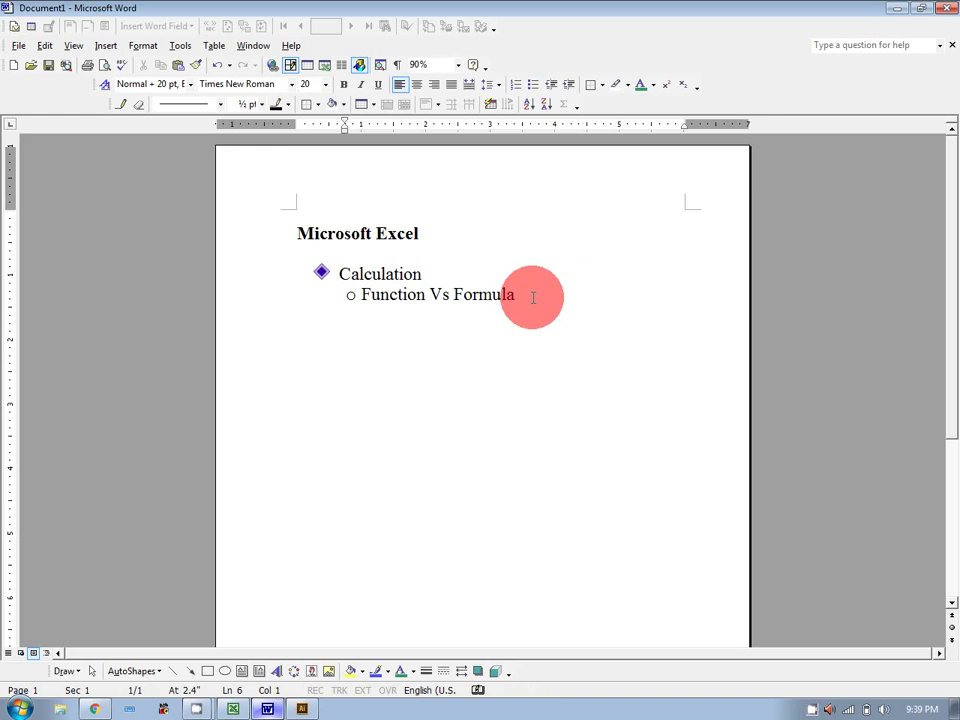
key(Return)
text(=)
key(BackSpace)
key(BackSpace)
Write 'Arithmetic Function ort Formula', correcting Arithmatic via spelling suggestions, then start a new line.
text(Arith)
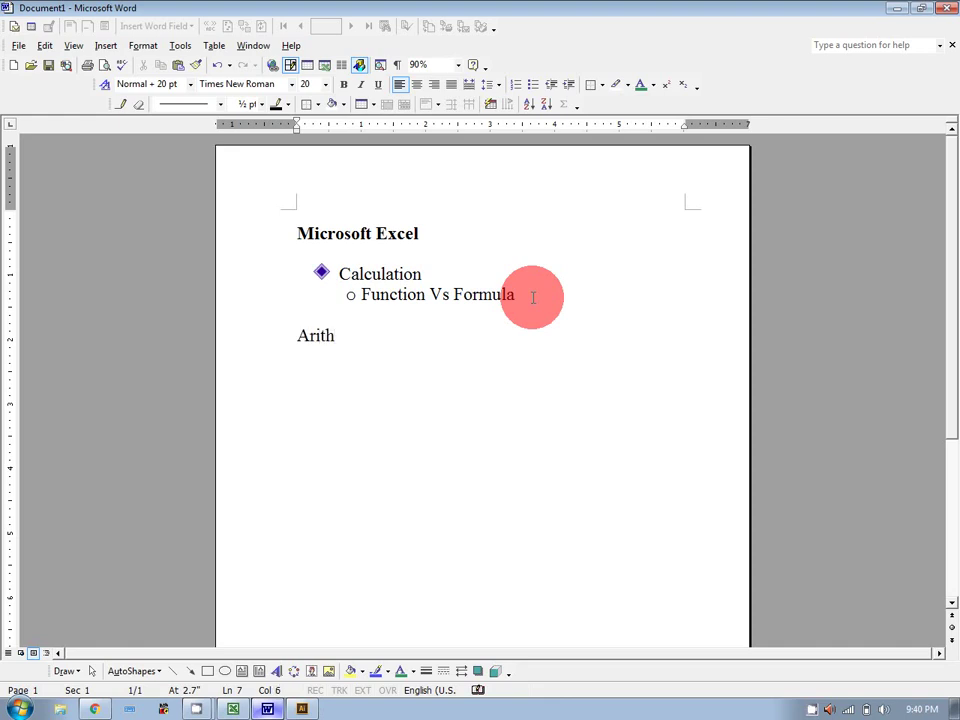
text( Matic)
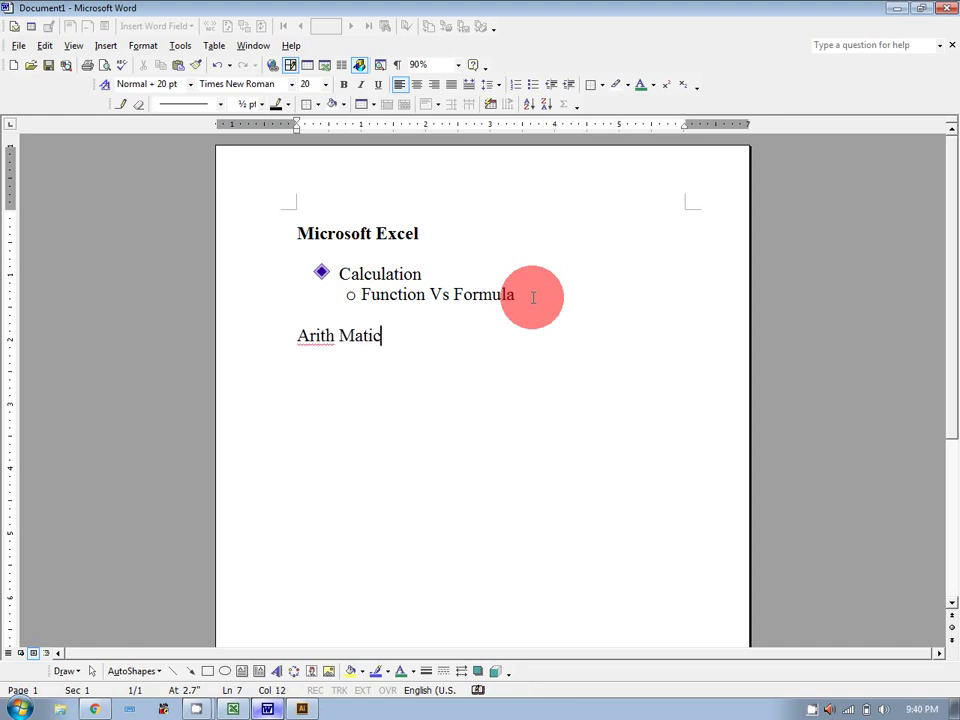
key(BackSpace)
key(BackSpace)
key(BackSpace)
key(BackSpace)
key(BackSpace)
key(BackSpace)
text(matic Function ort Form)
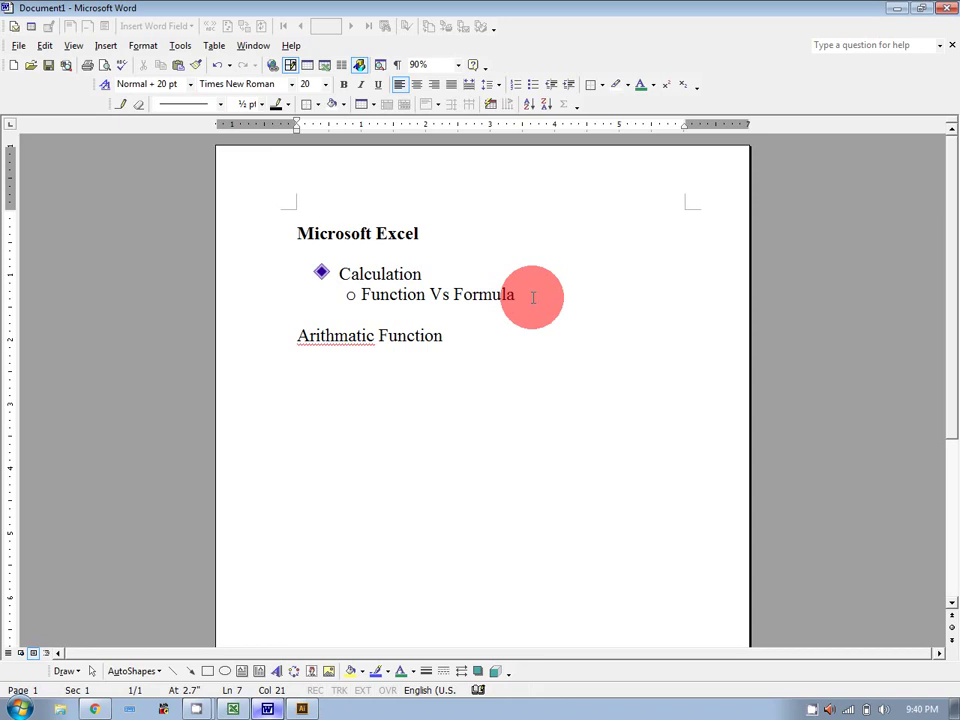
text(ulla)
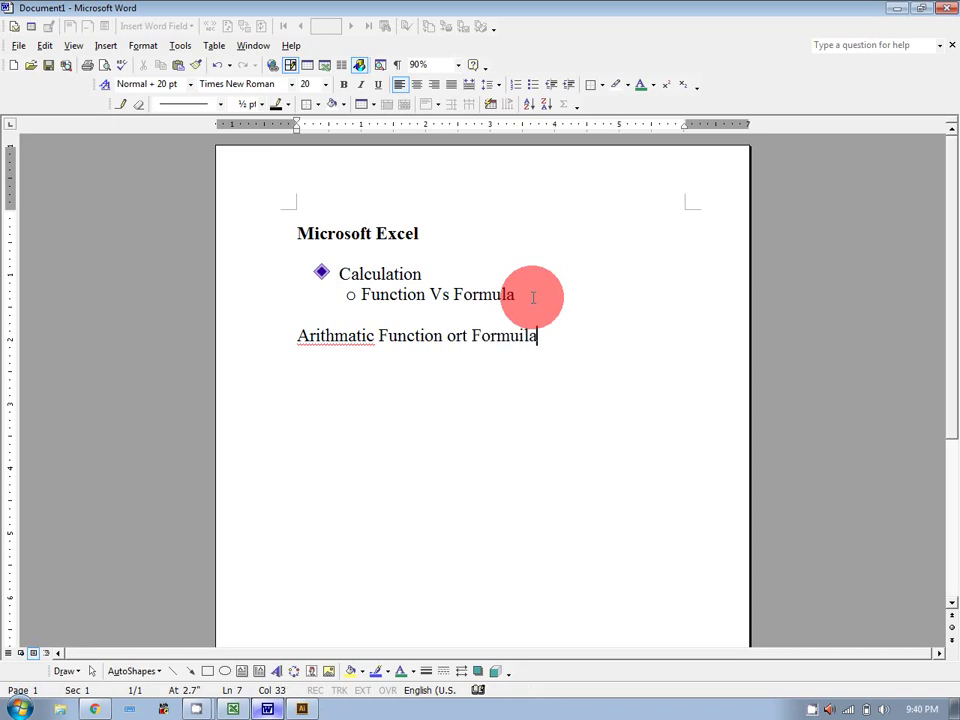
key(BackSpace)
key(BackSpace)
key(BackSpace)
text(la)
right_click(345, 336)
click(388, 356)
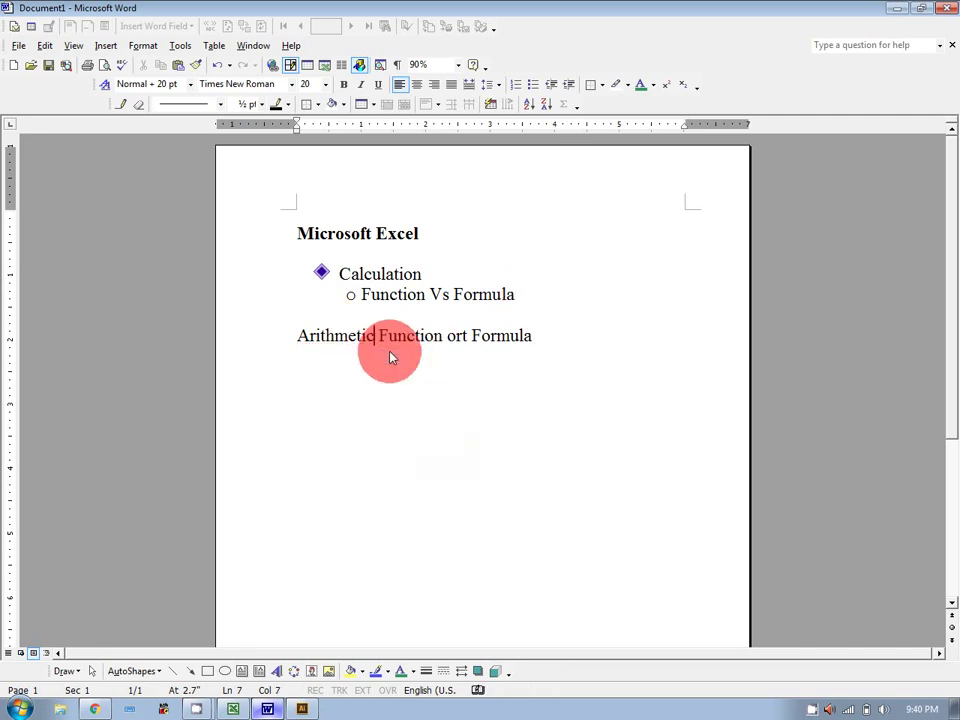
click(540, 336)
key(Return)
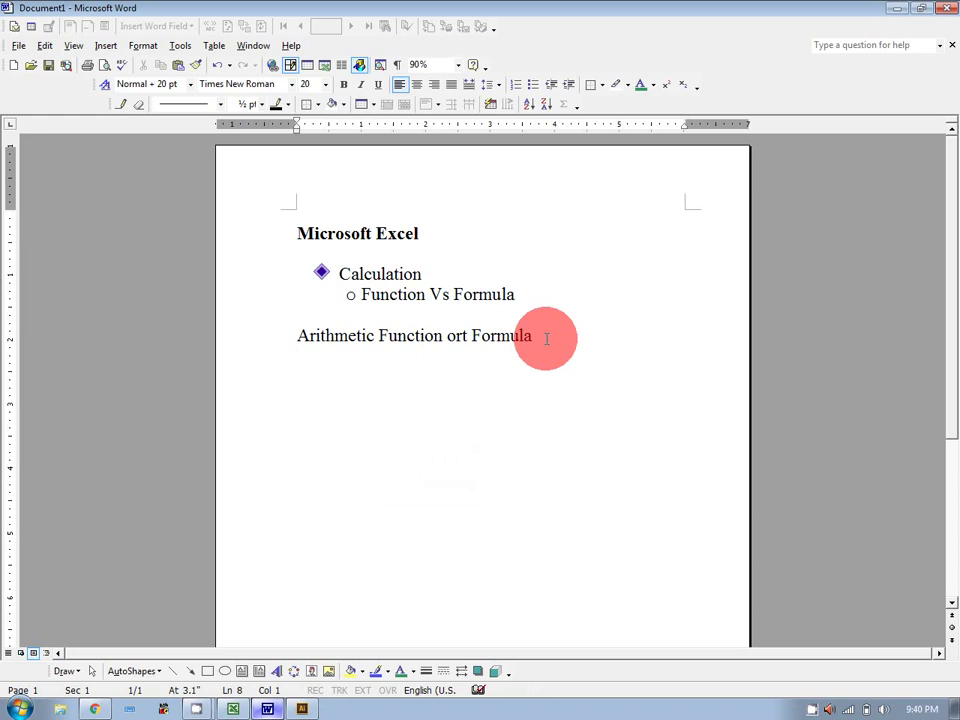
Type the operators '+ - /' and a 'SUM Function' heading on the next line.
text(+ - / *)
key(BackSpace)
key(BackSpace)
key(BackSpace)
key(BackSpace)
key(BackSpace)
key(BackSpace)
key(BackSpace)
key(Return)
text(SUM Function)
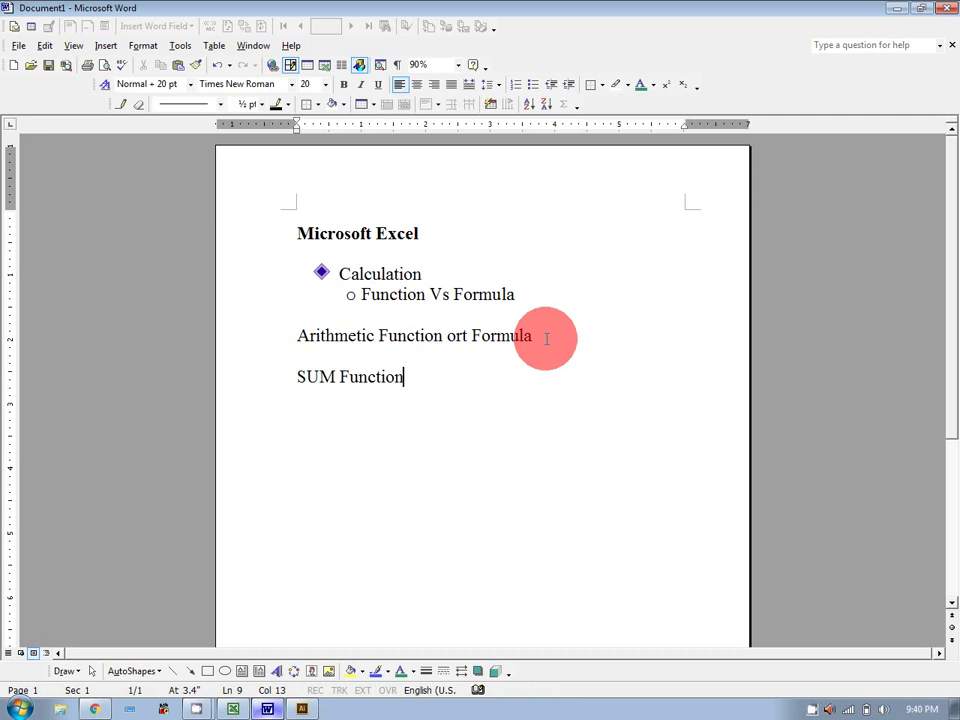
key(Return)
Write the definition 'This function is used to add numeric values of two or more cell'.
text(This )
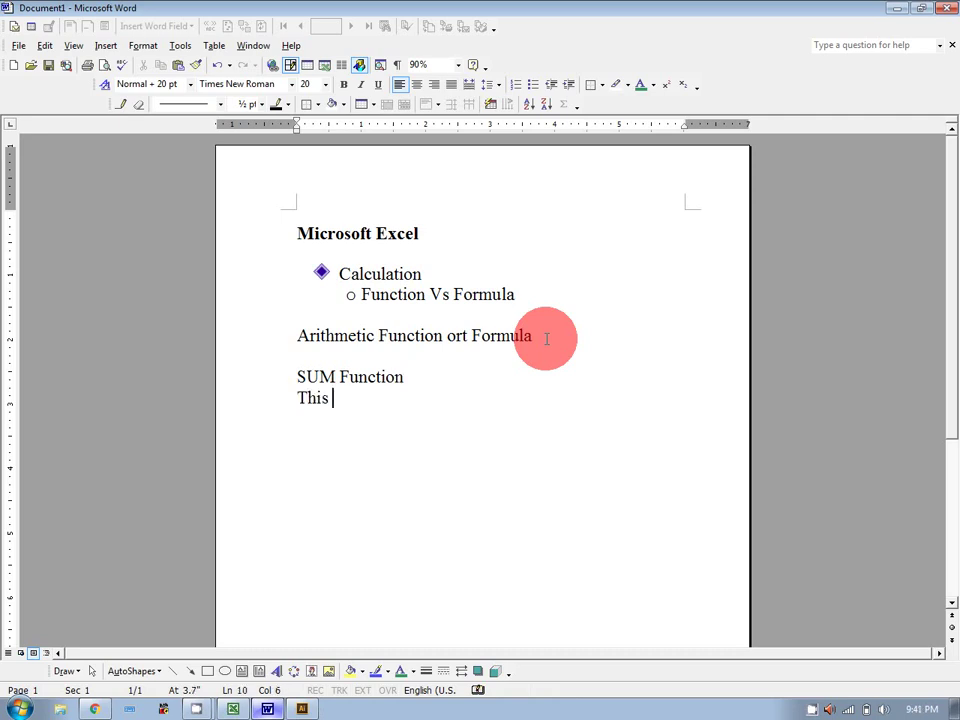
text(function )
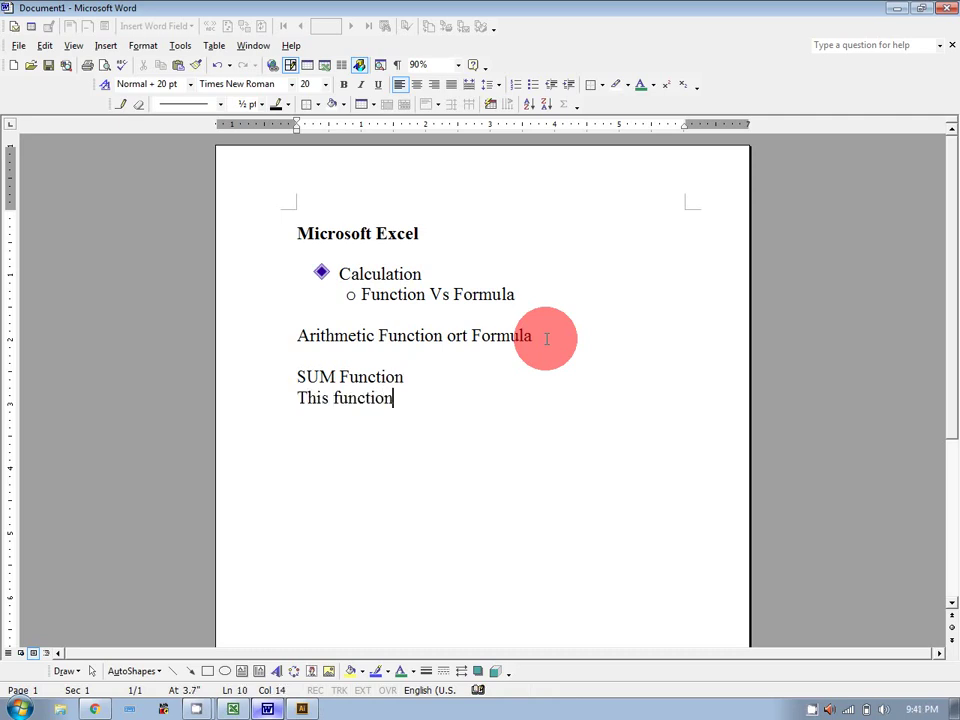
text(is used to )
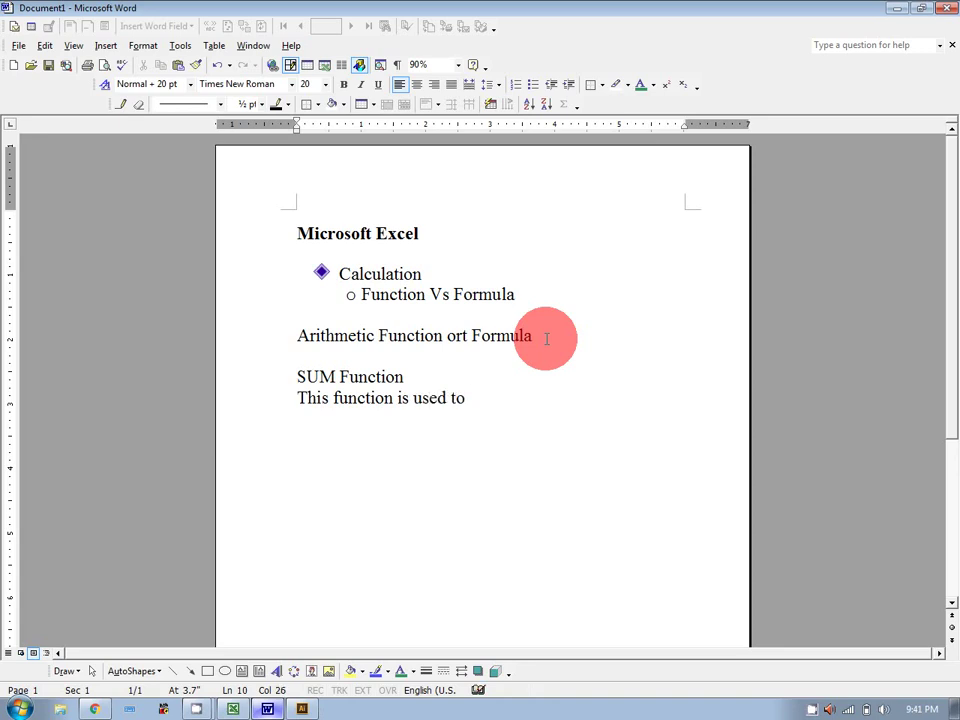
text(add values )
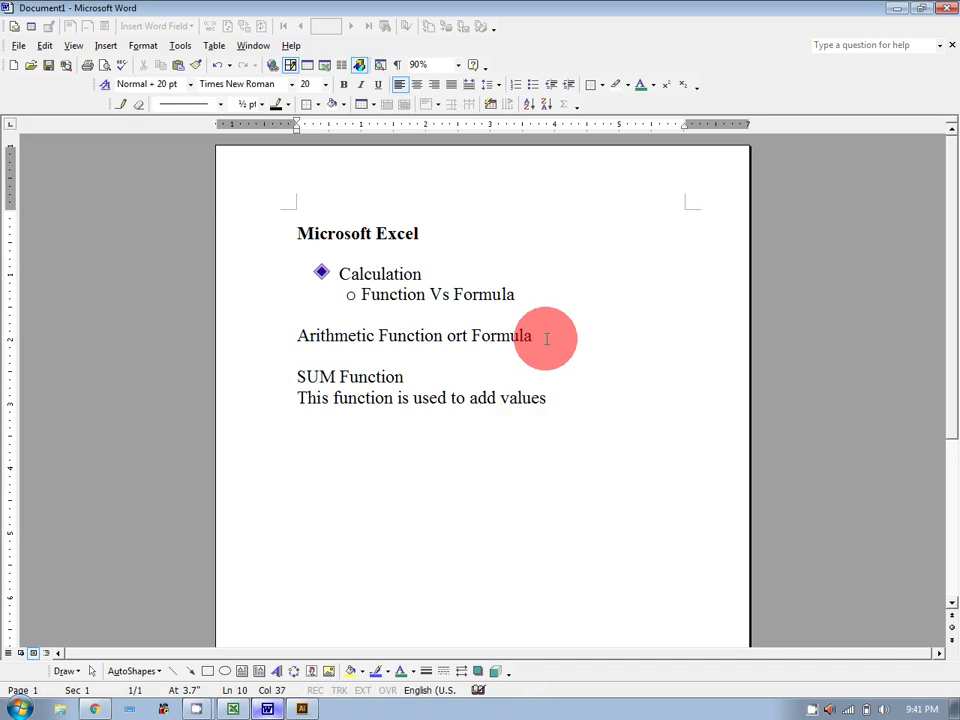
text(of two or more s)
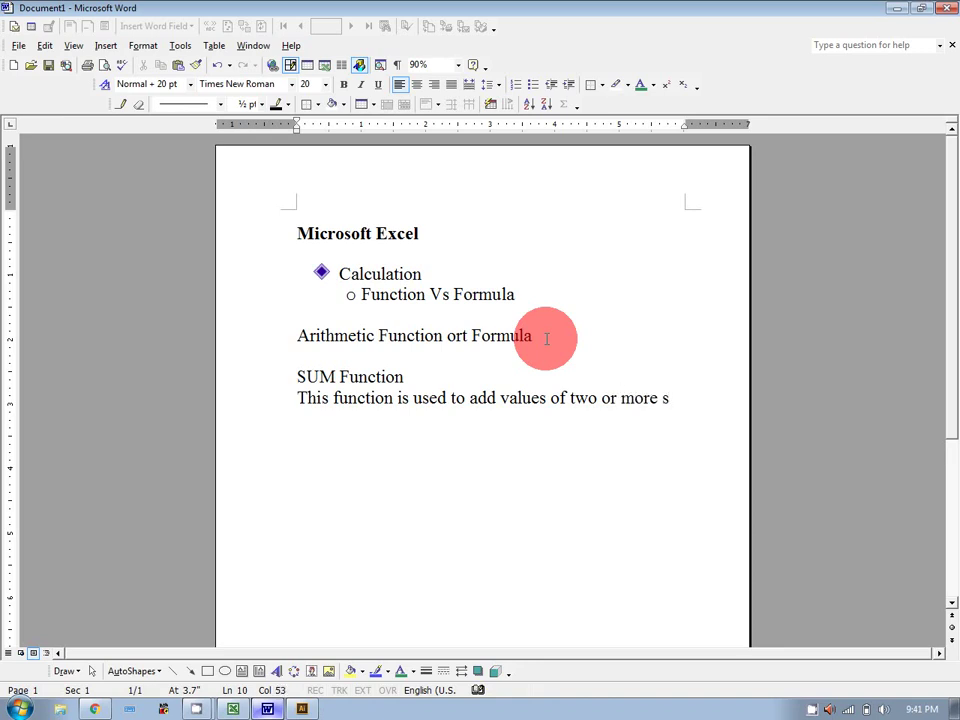
key(BackSpace)
text(cell)
click(500, 400)
text(n)
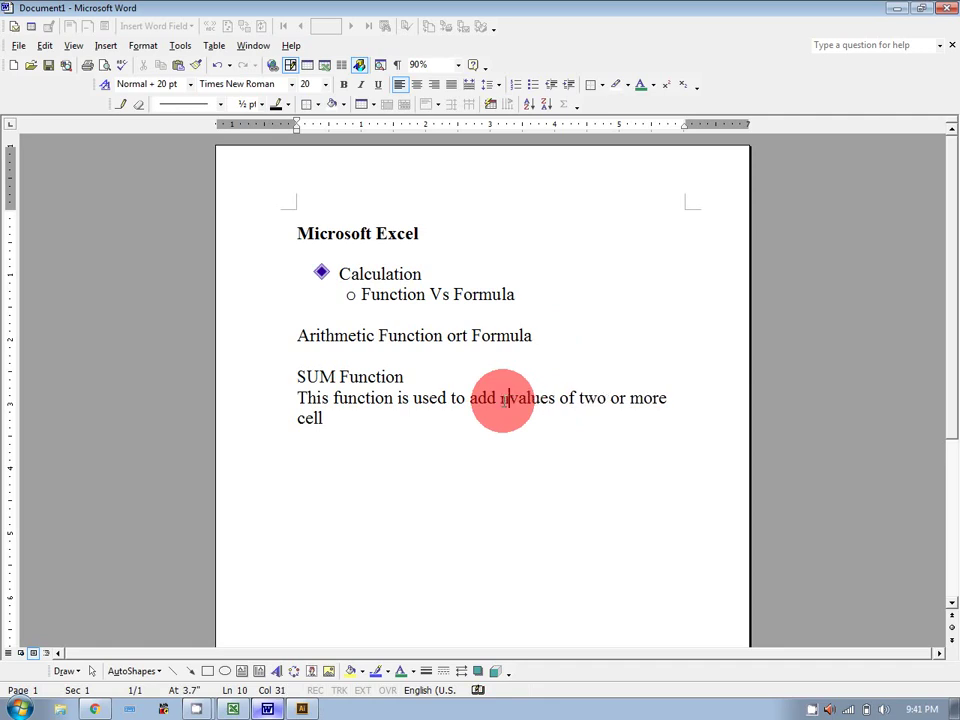
text(umeric)
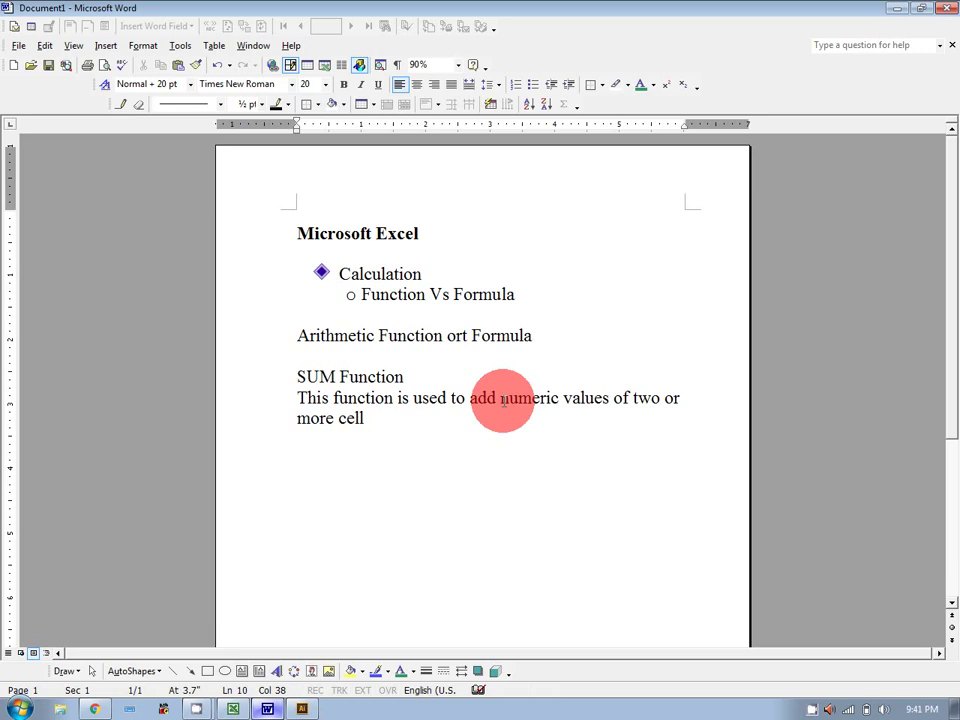
In Book3, enter a 'Total Fee' heading in C5 with fees 1250, 1405, 2500, 3500, 4522 below.
click(236, 708)
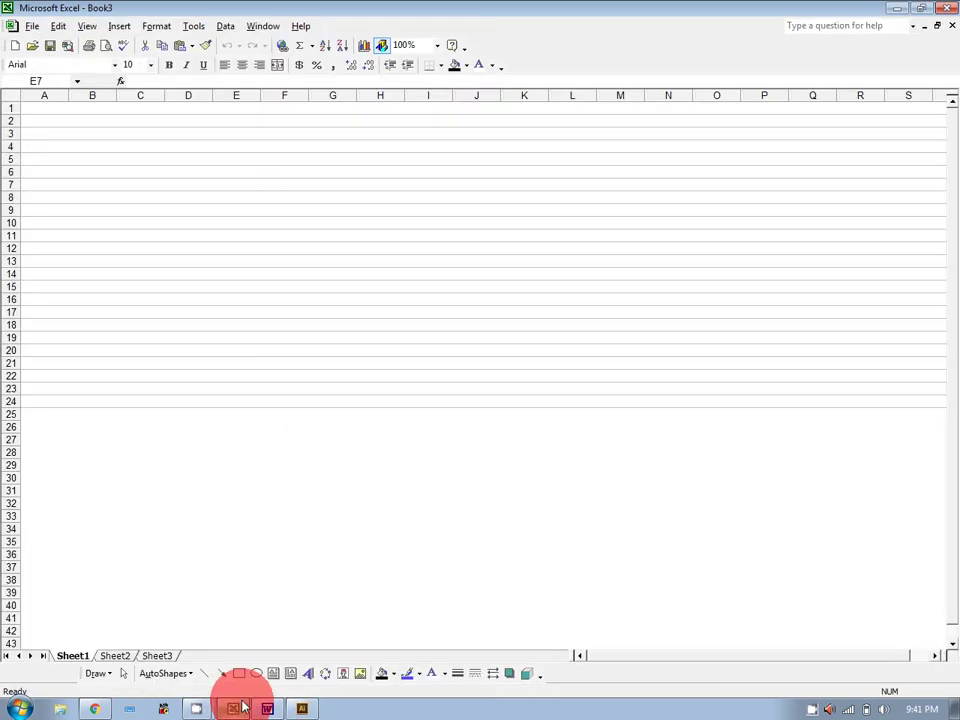
click(153, 159)
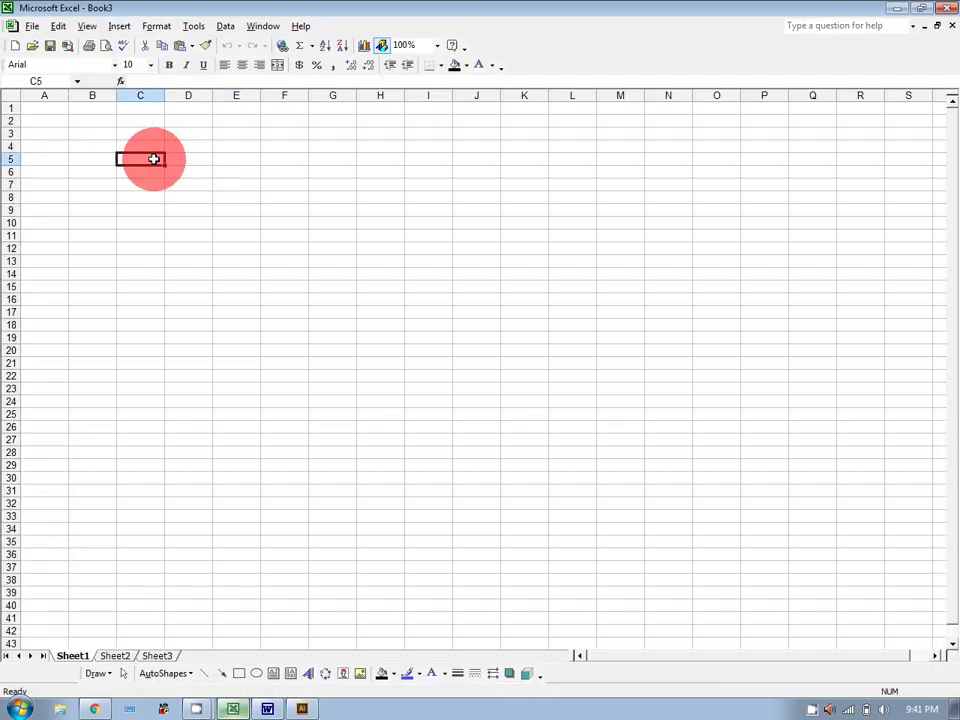
text(Total Fe)
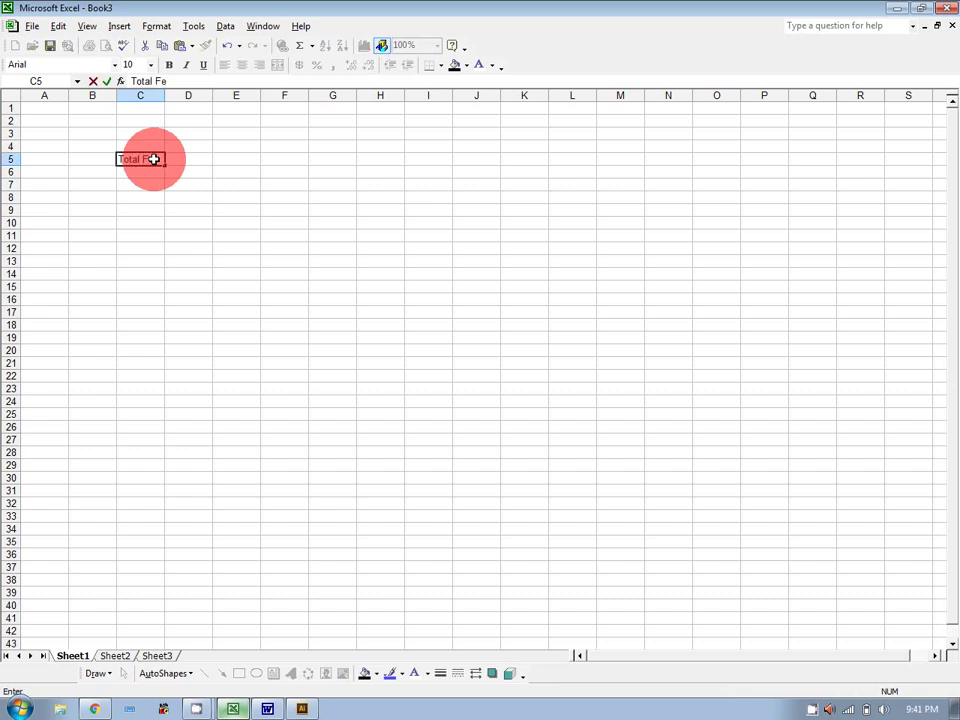
key(Return)
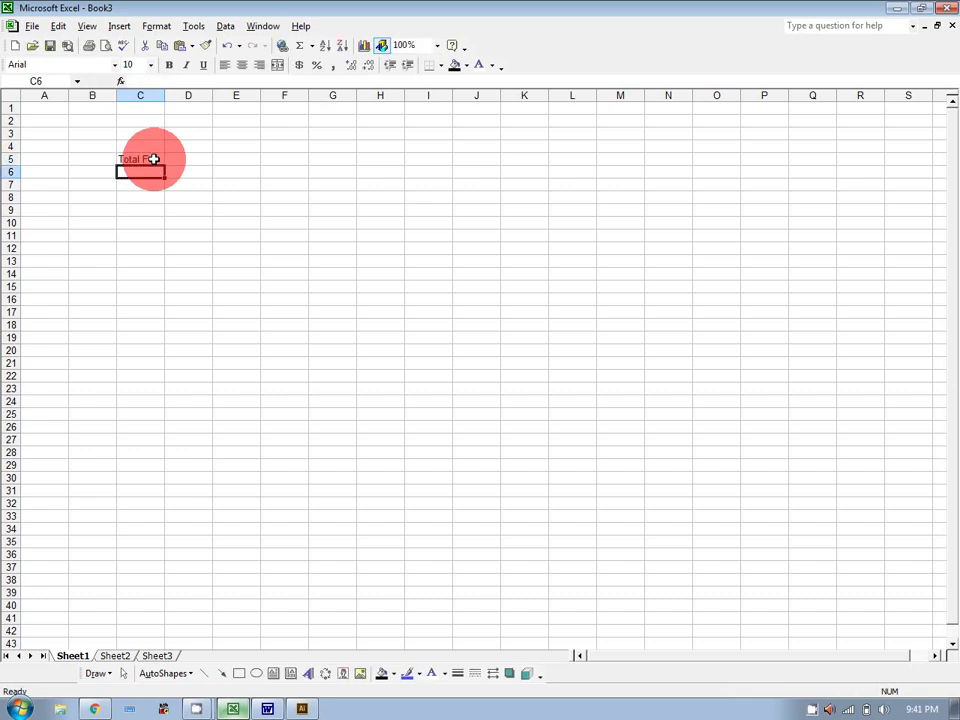
text(1250)
key(Return)
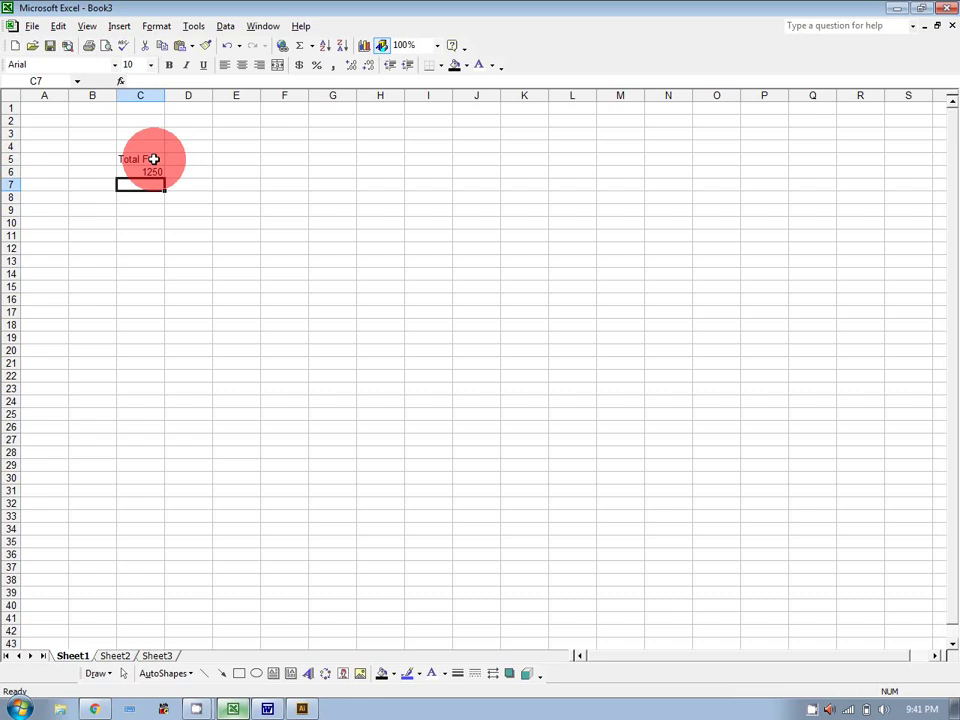
text(1405)
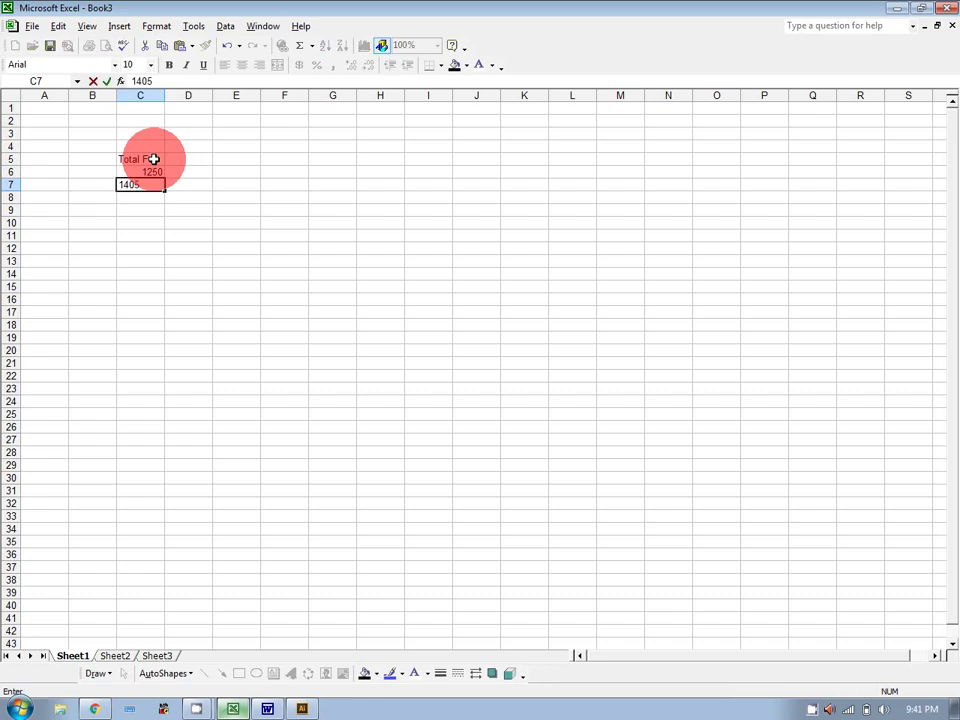
key(Return)
text(2500)
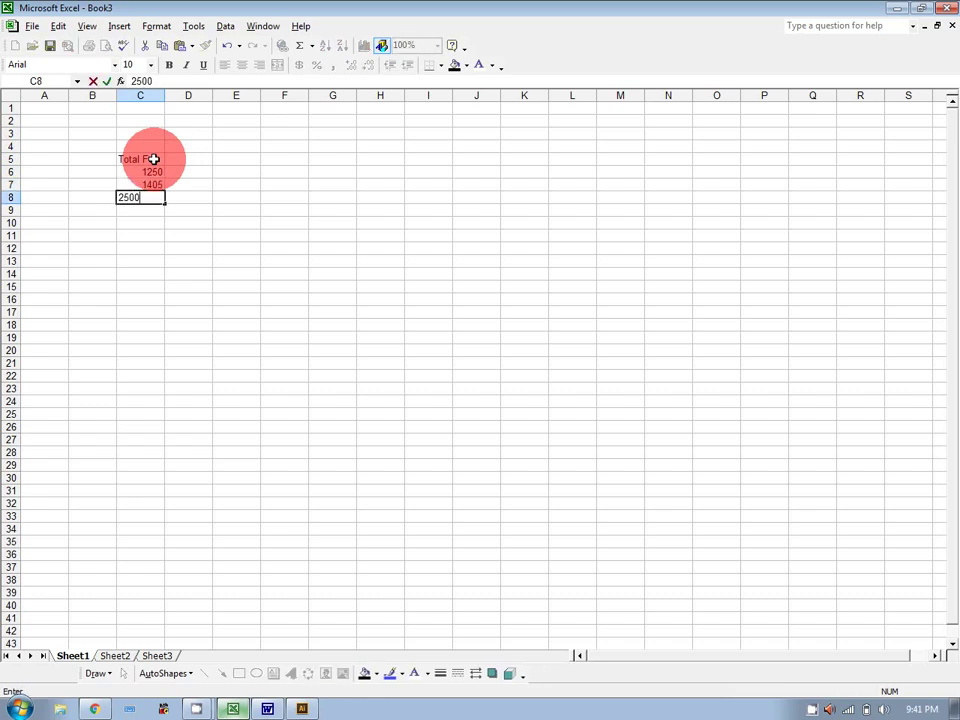
key(Return)
text(3500)
key(Return)
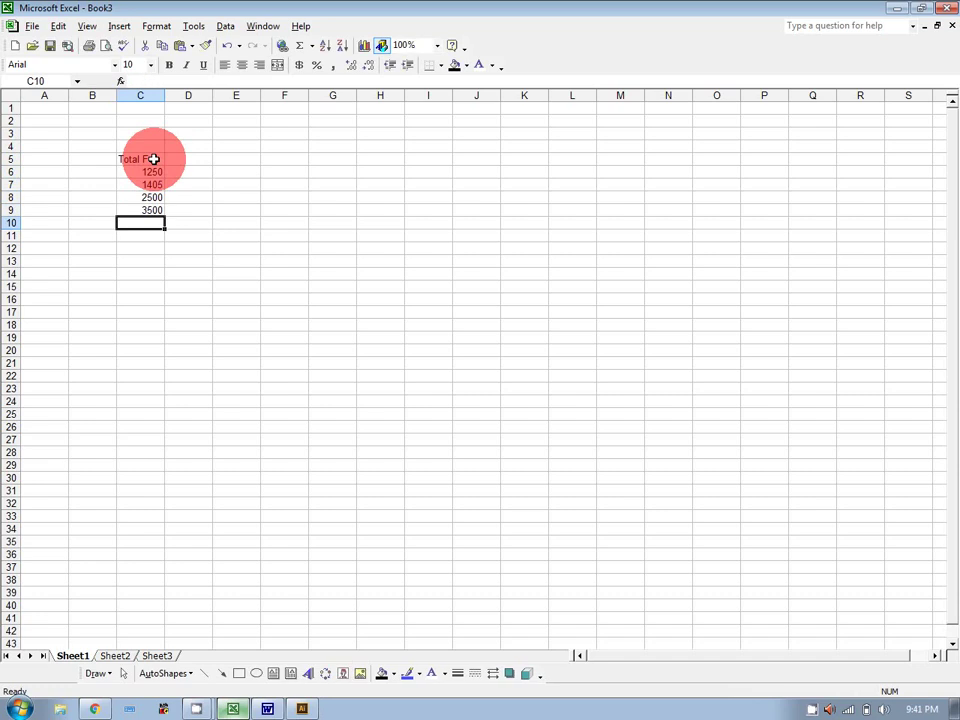
text(4522)
key(Return)
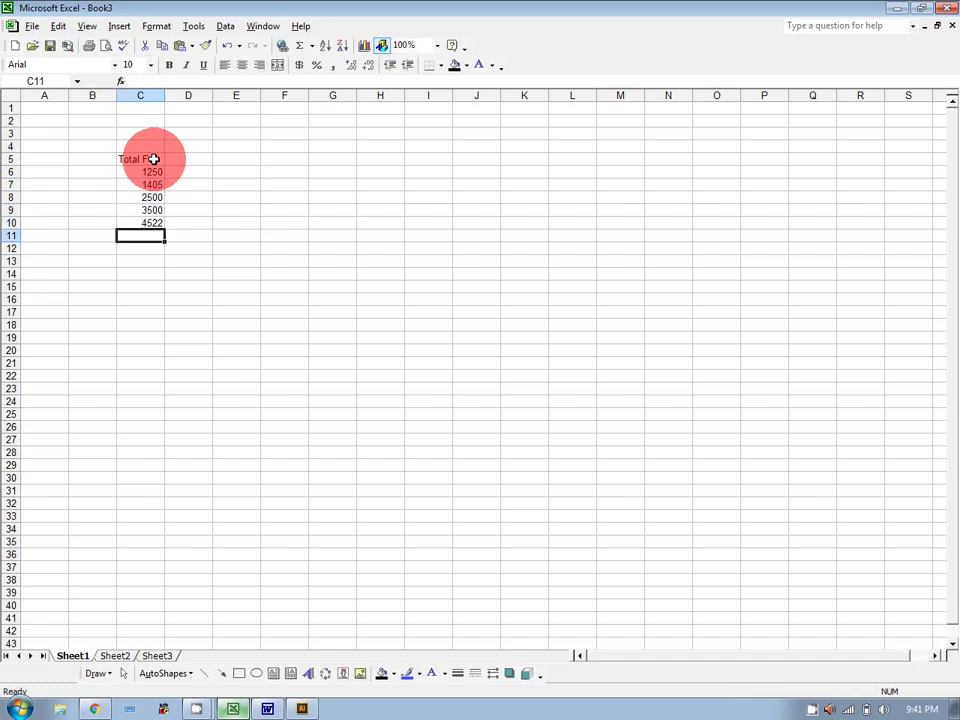
Label B12 'Total', then enter 12457 in C12 and clear it again.
click(92, 249)
text(Tot)
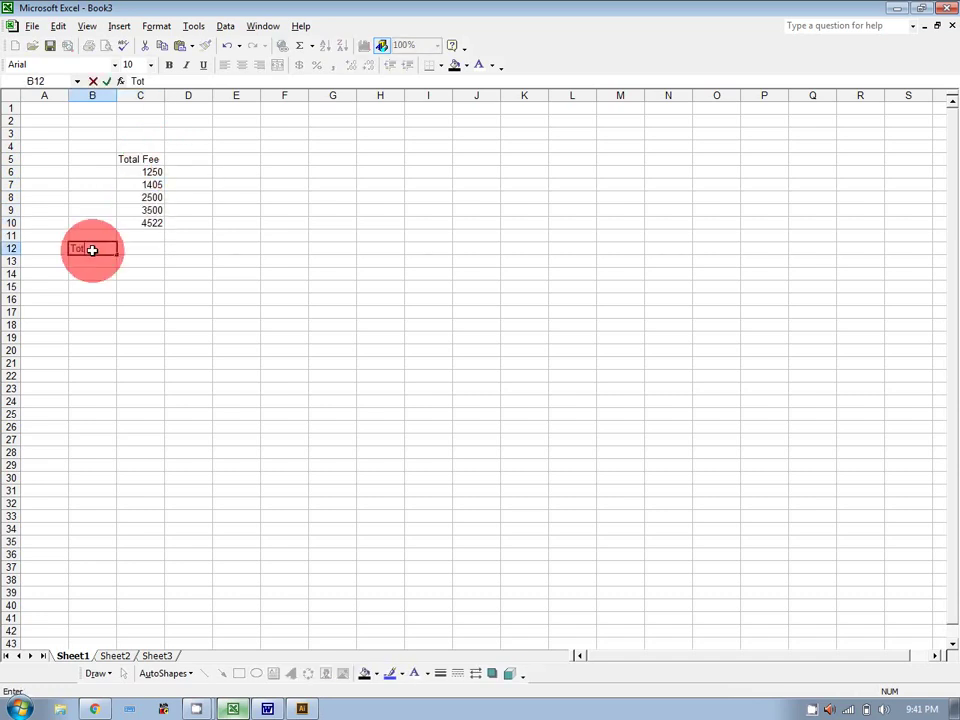
text(al)
key(Return)
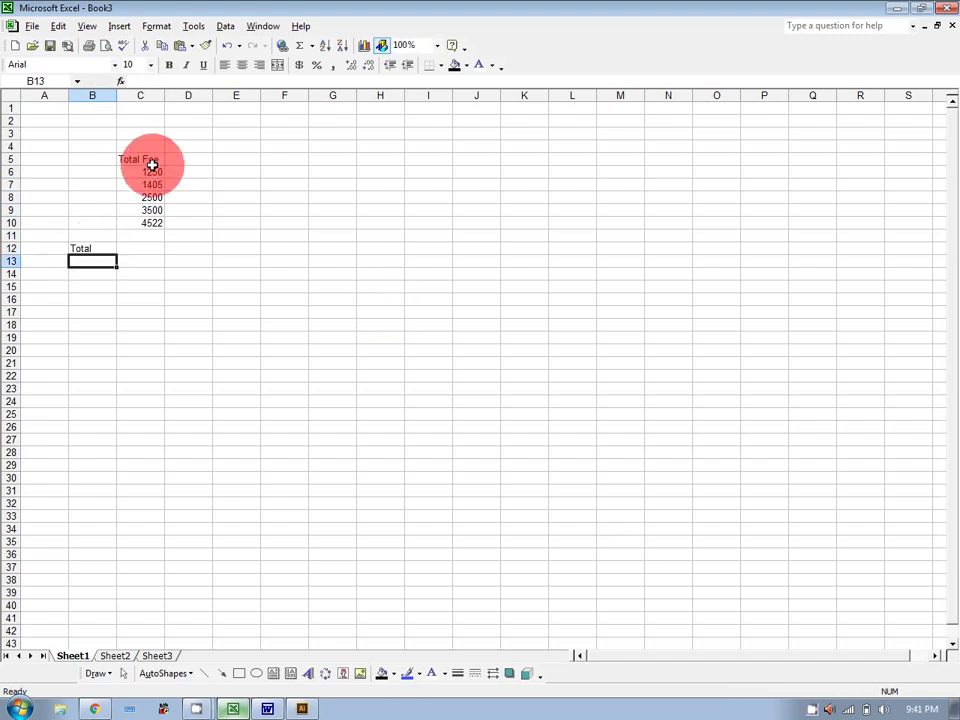
click(147, 249)
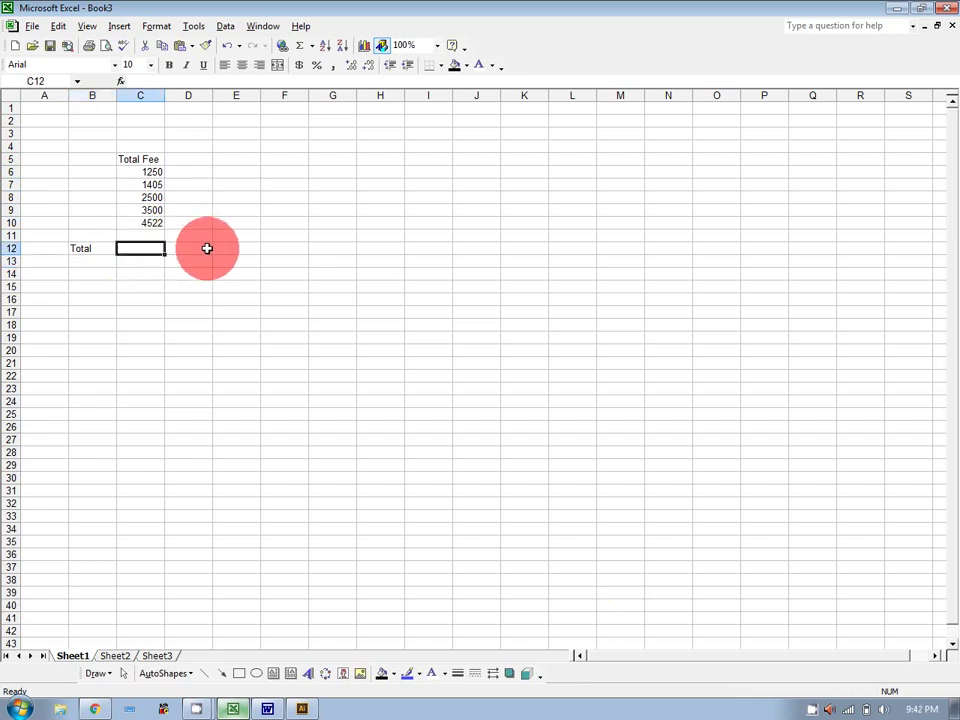
text(12457)
key(Return)
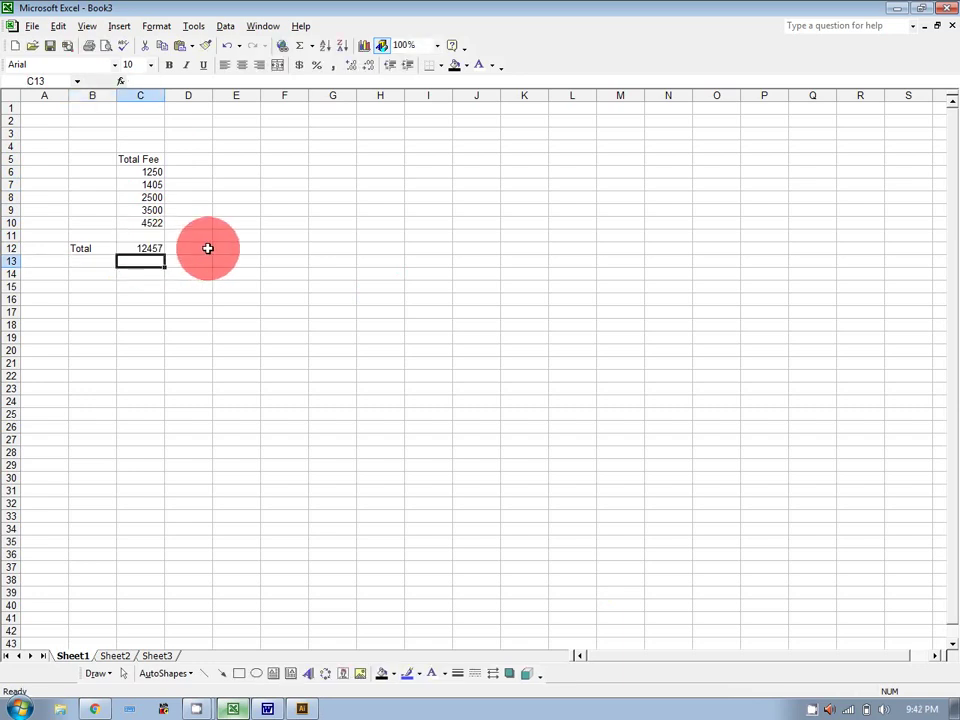
click(153, 248)
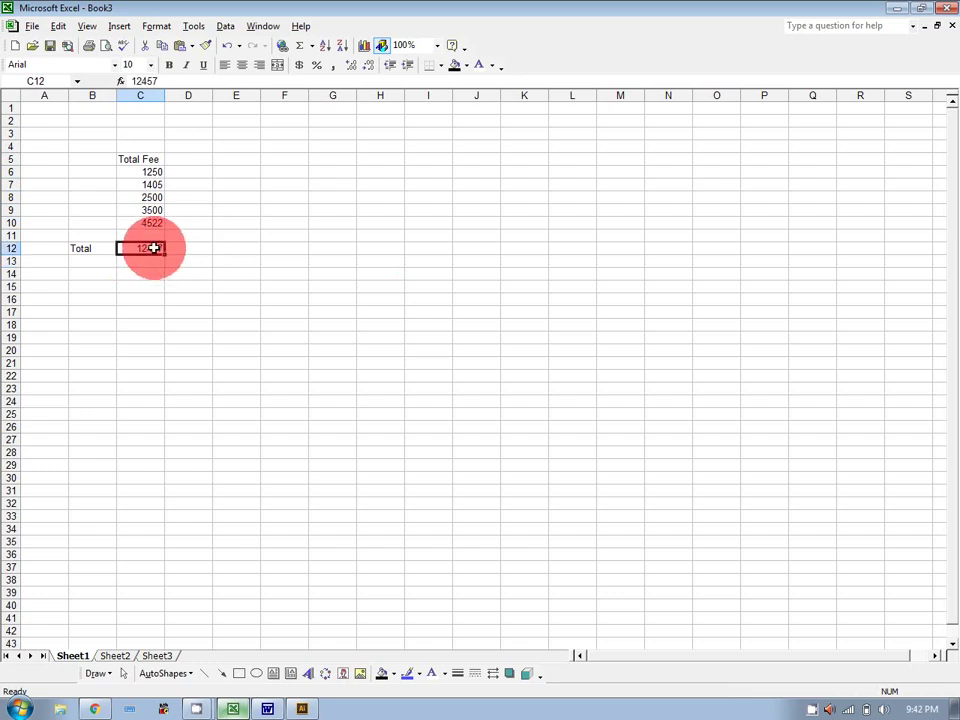
key(Delete)
click(812, 706)
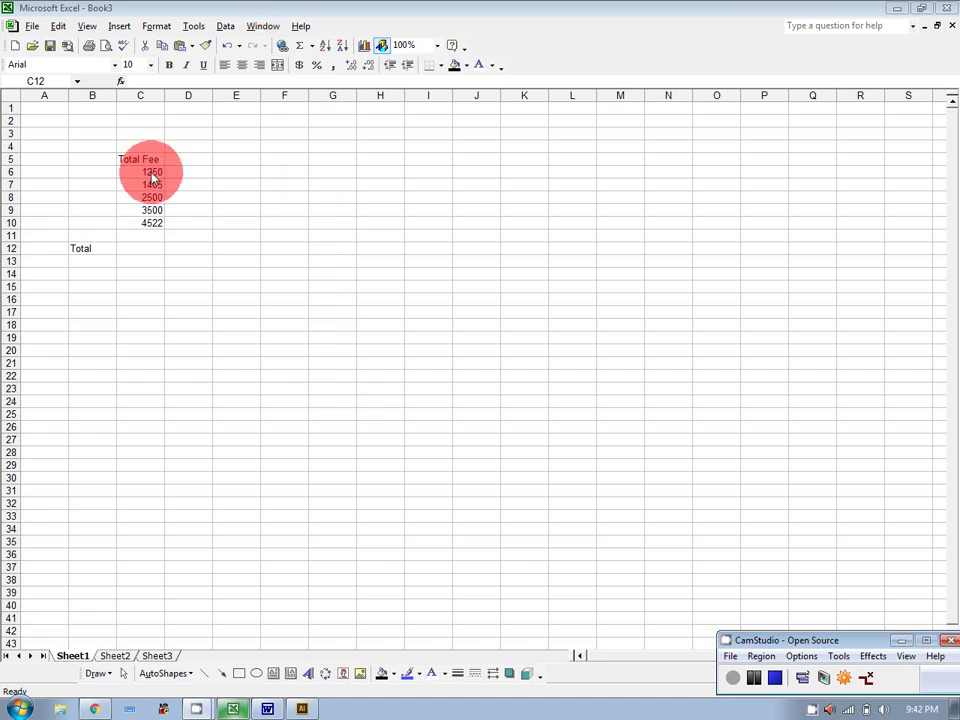
Add the syntax line '=sum(Range)' below the 'two or more cell' definition in Word.
click(268, 709)
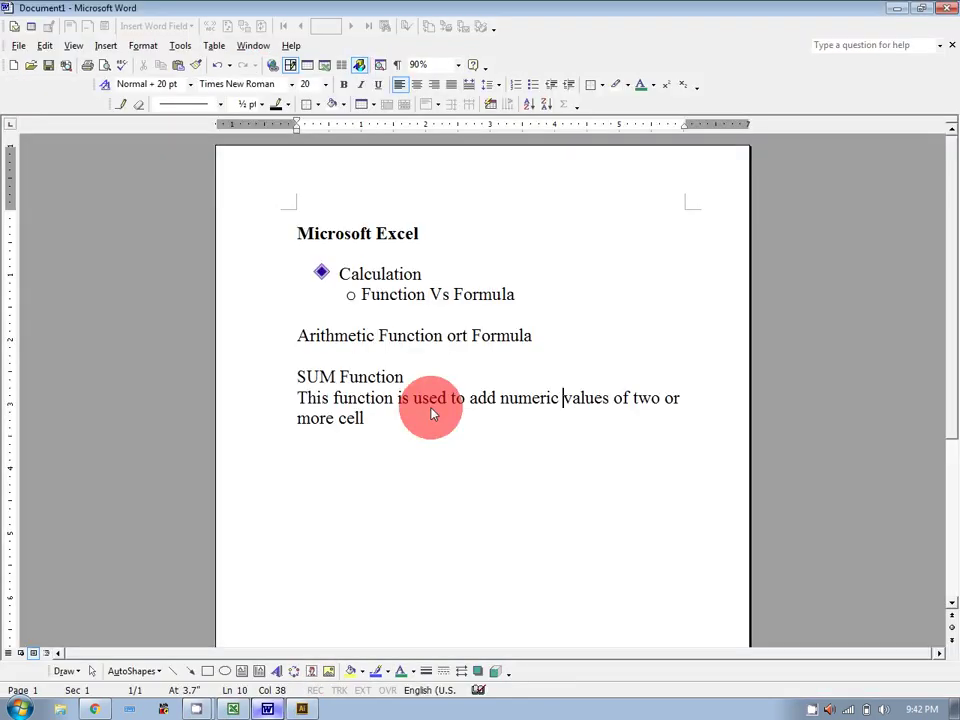
drag(299, 378, 413, 376)
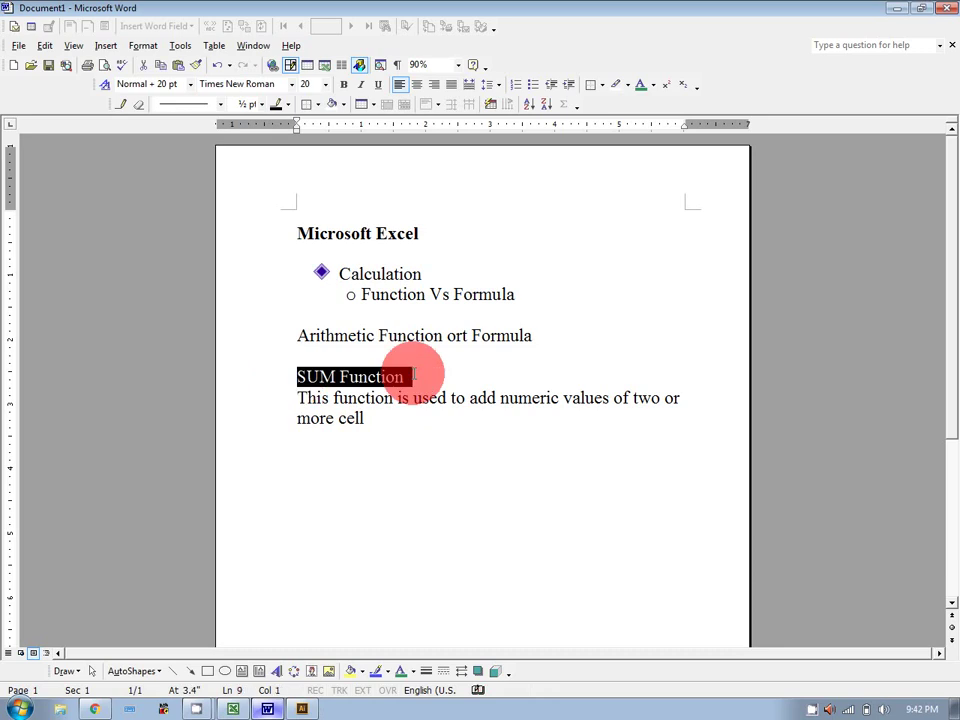
click(379, 418)
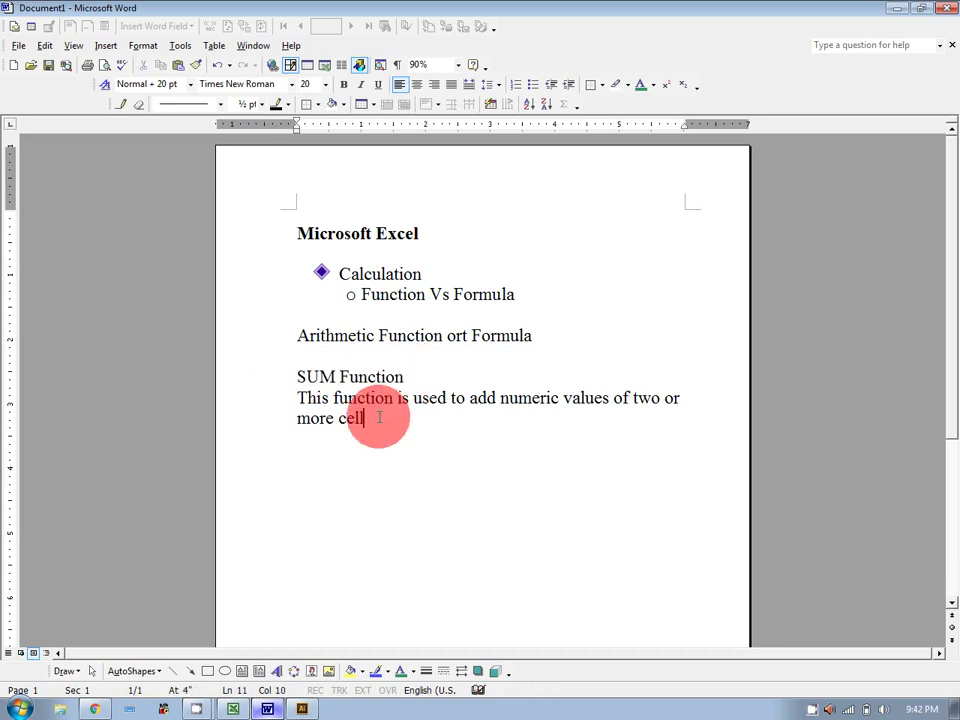
key(Return)
key(Return)
text(=)
text(sum()
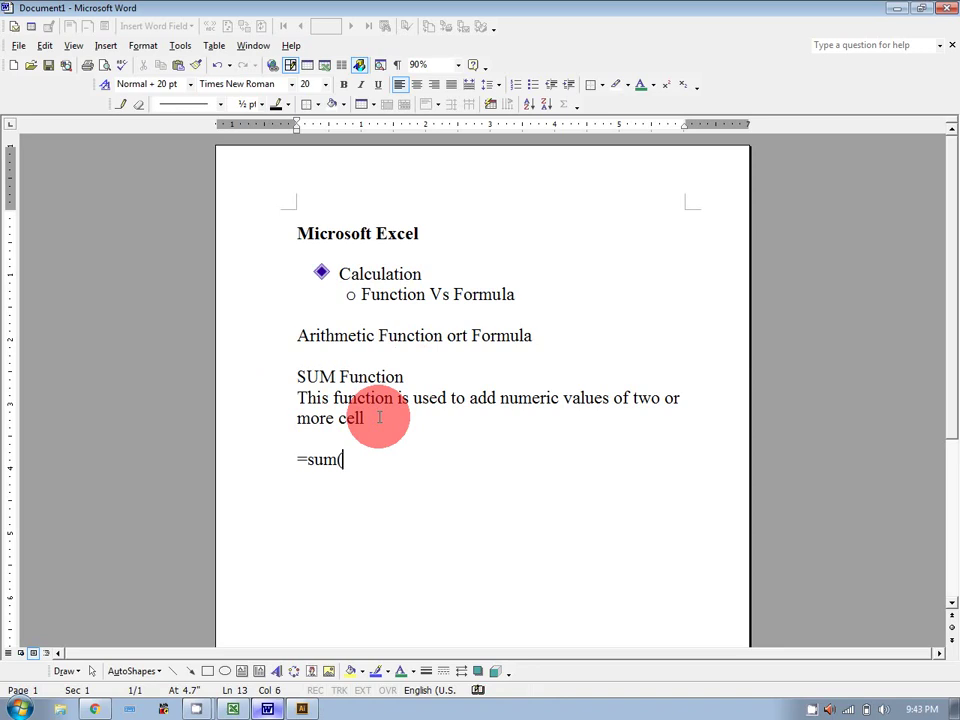
text())
key(Left)
text(Range)
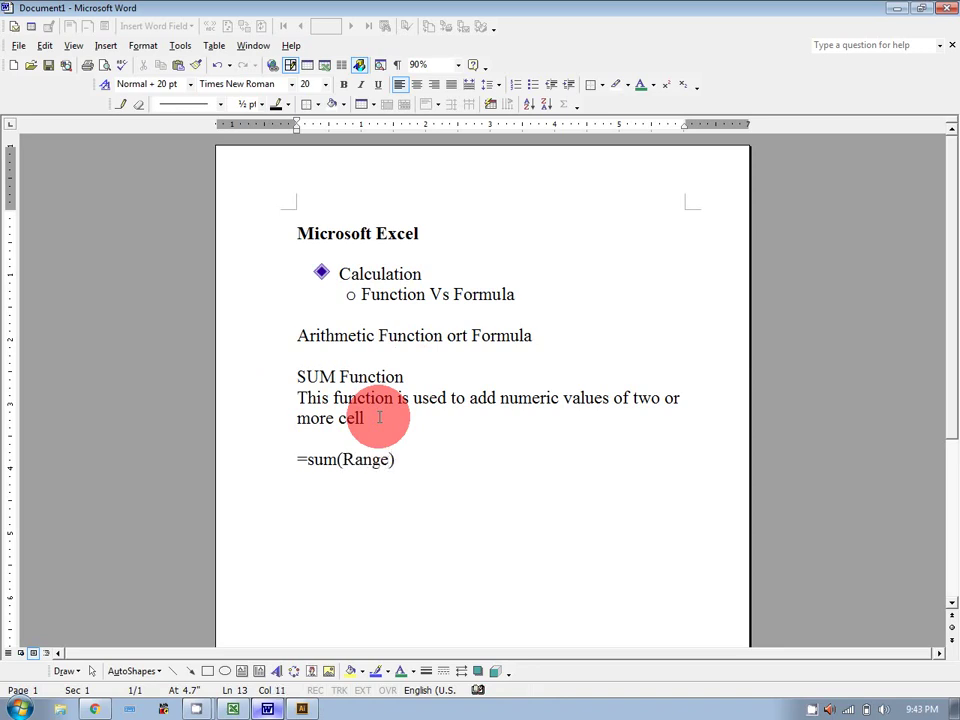
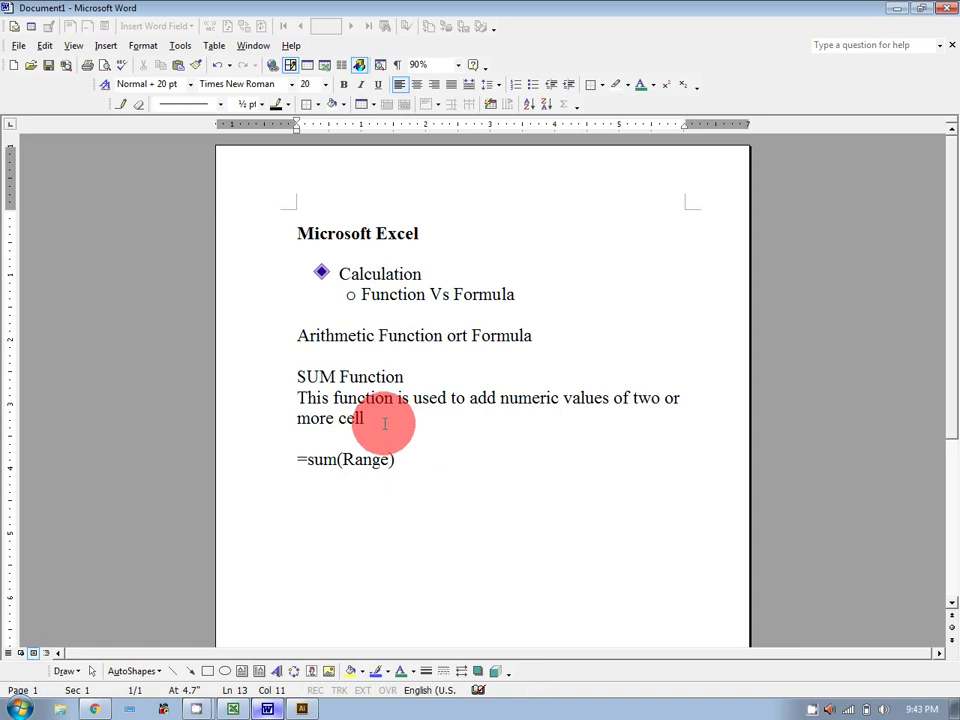
Back in Excel, total the fees in C12 with =SUM(C6:C10), giving 13177.
click(238, 710)
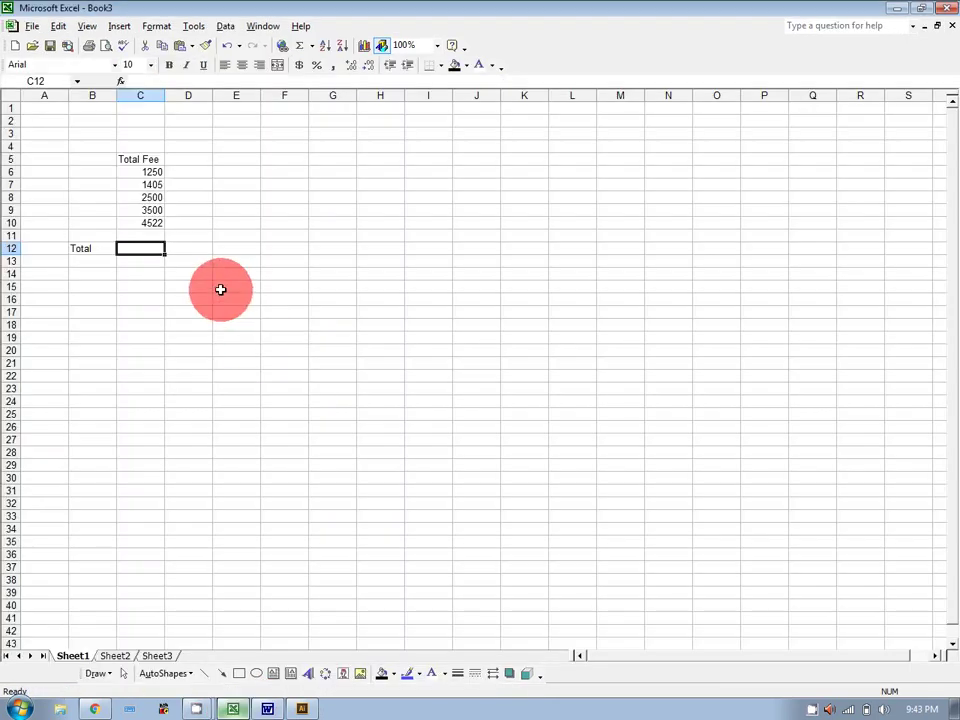
text(=sum)
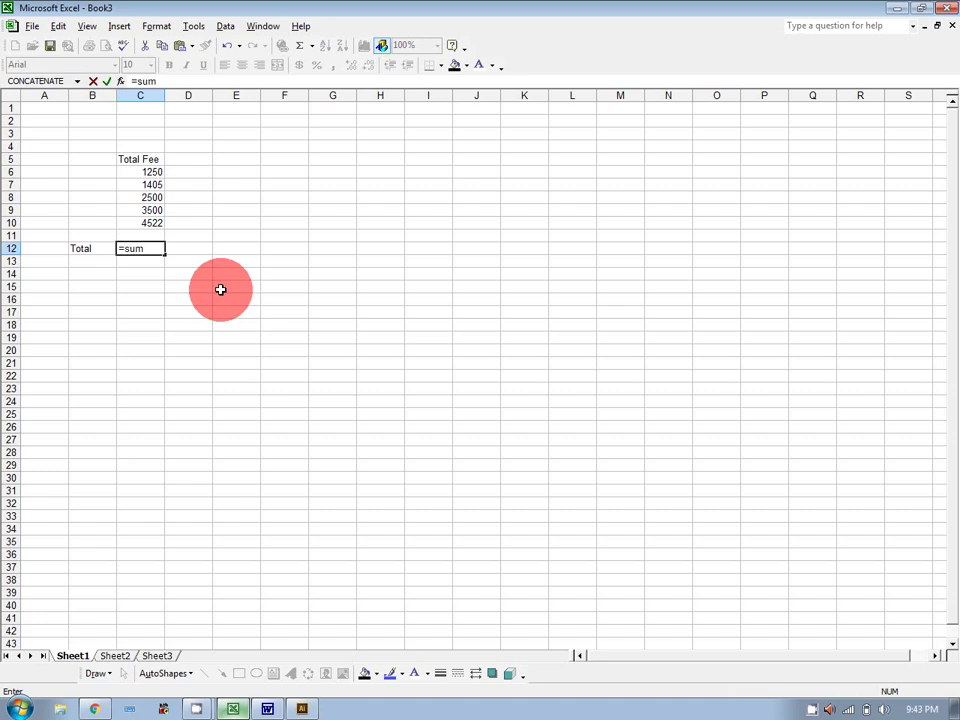
text(()
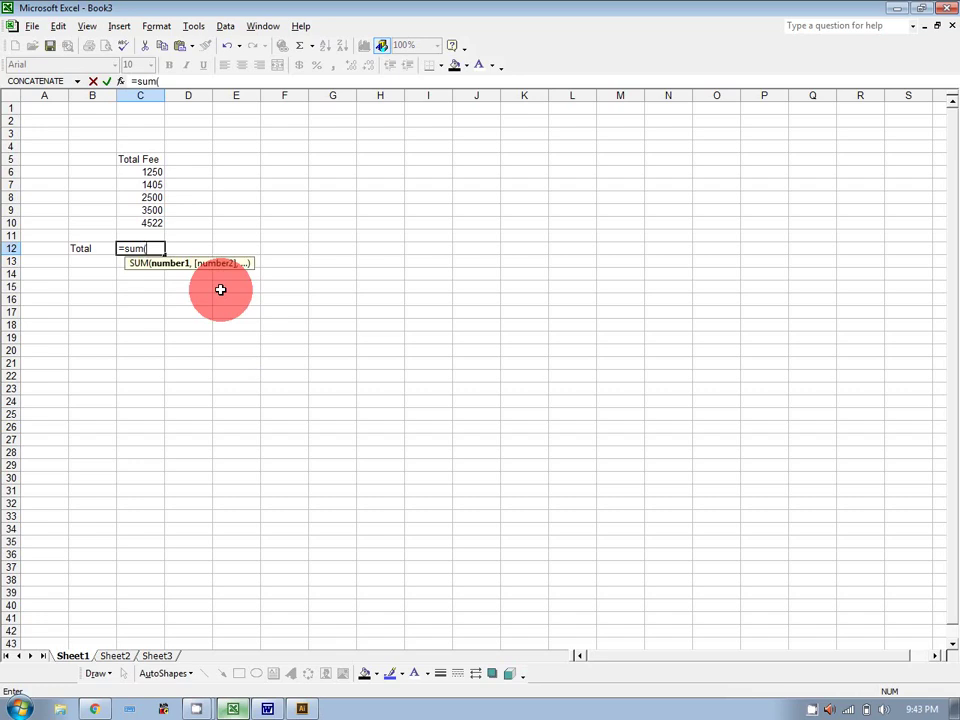
click(139, 171)
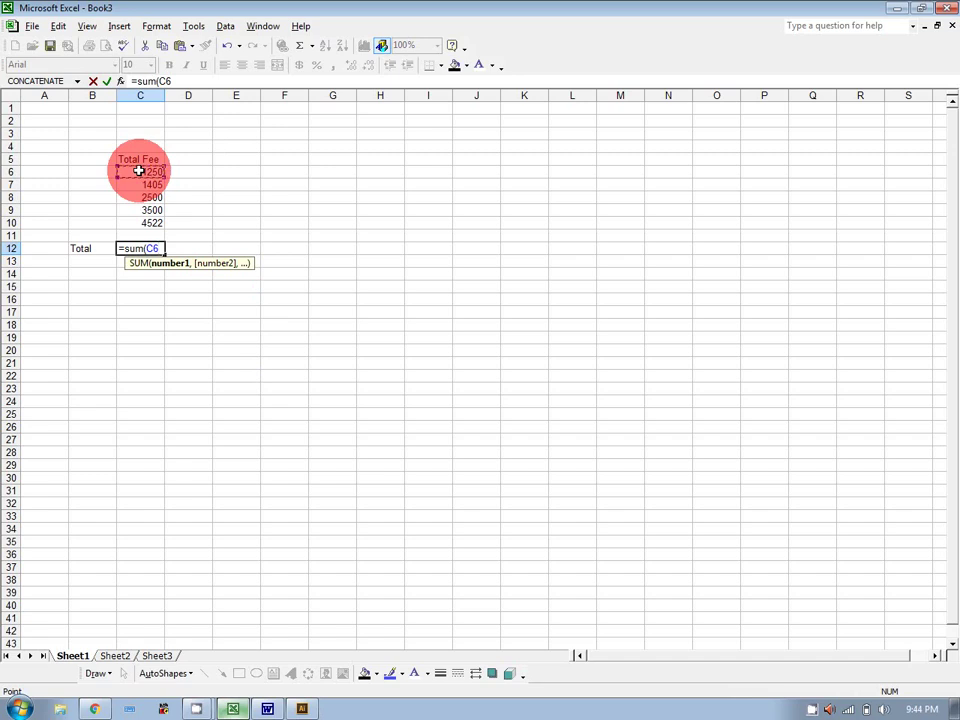
drag(139, 171, 139, 223)
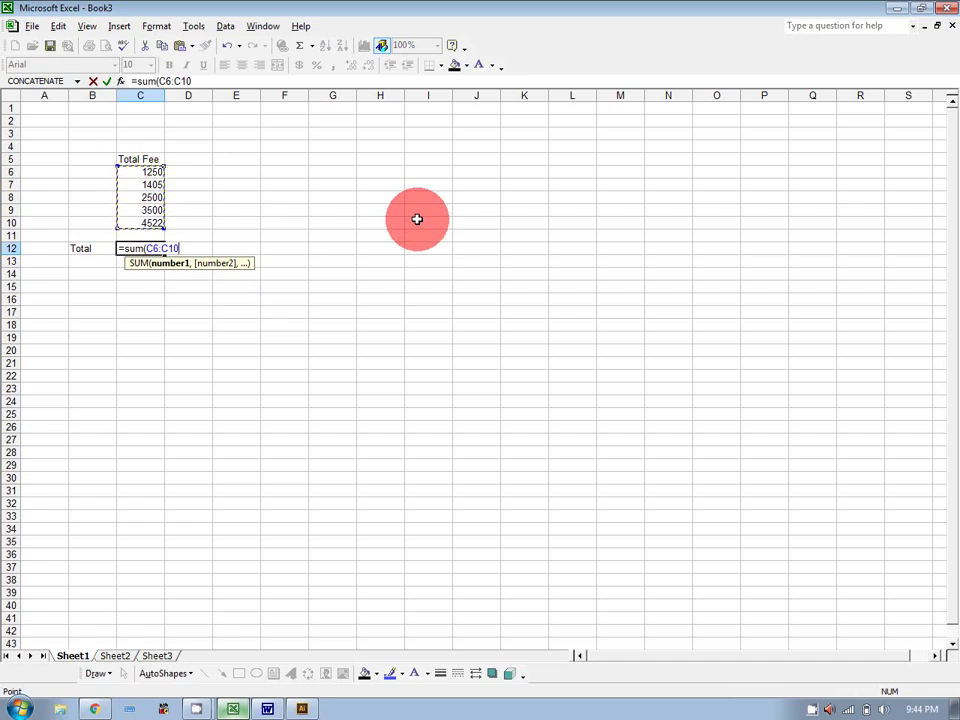
text())
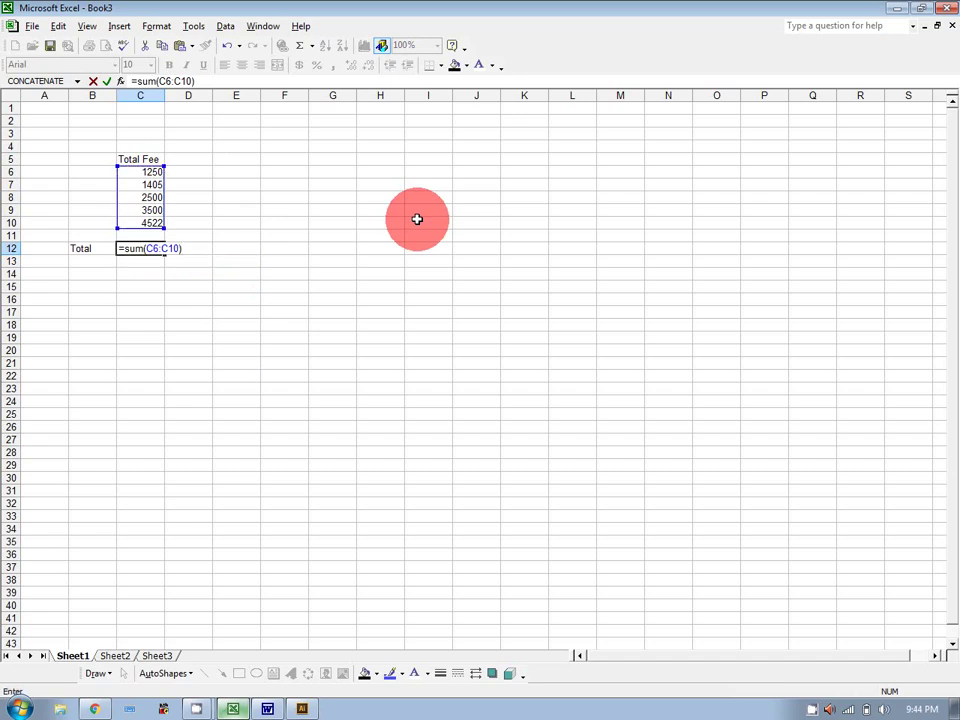
key(Return)
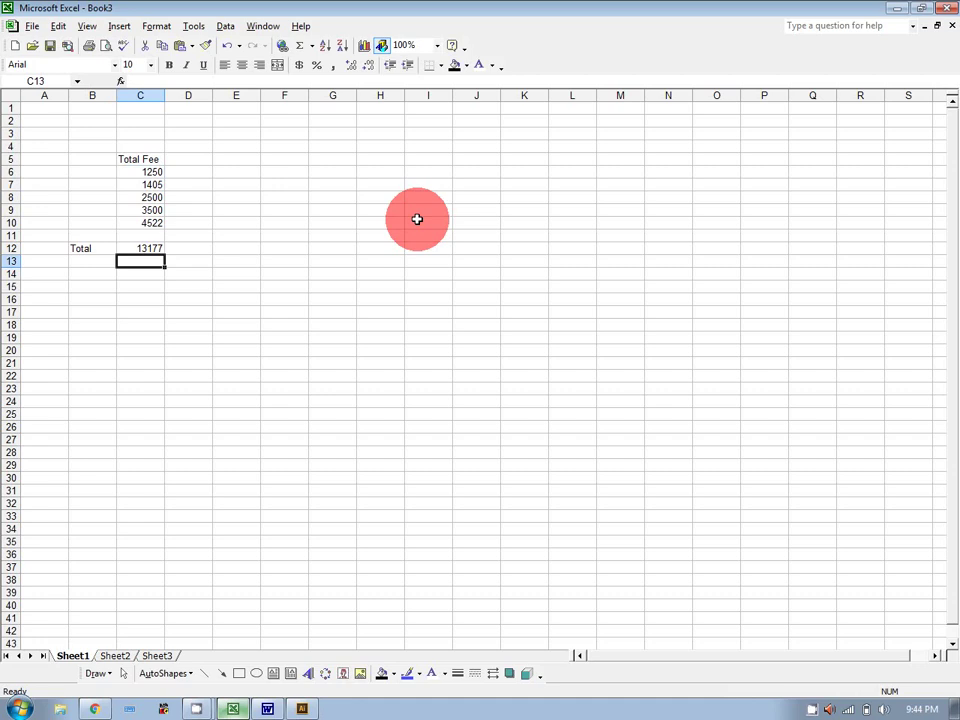
Overwrite the fee cells C6:C10 with zeros, then with 2s, to test the total.
click(152, 176)
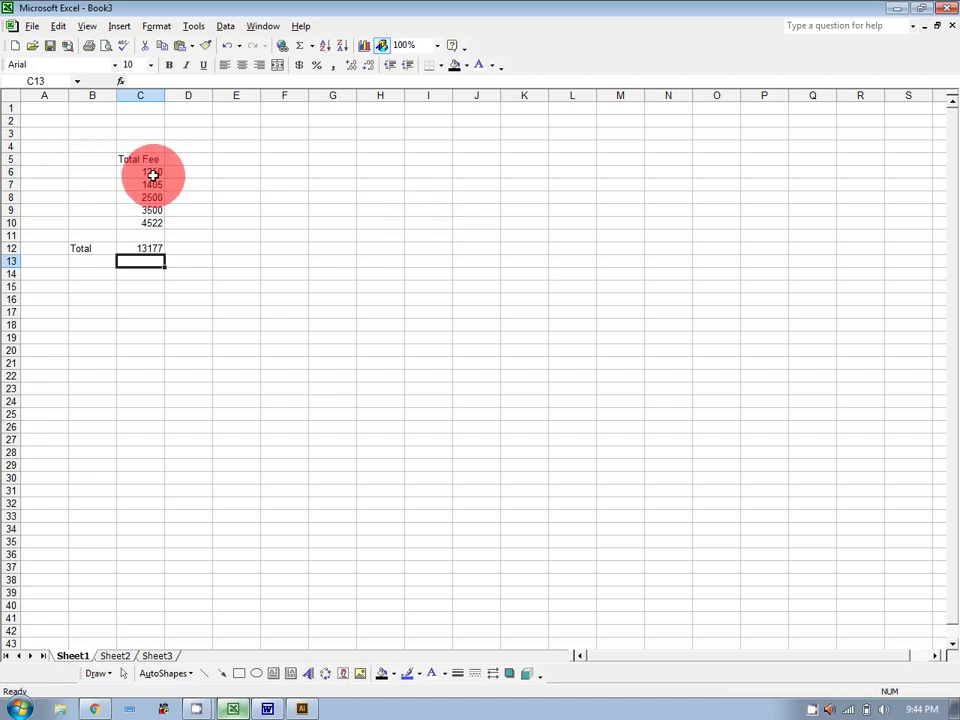
text(0)
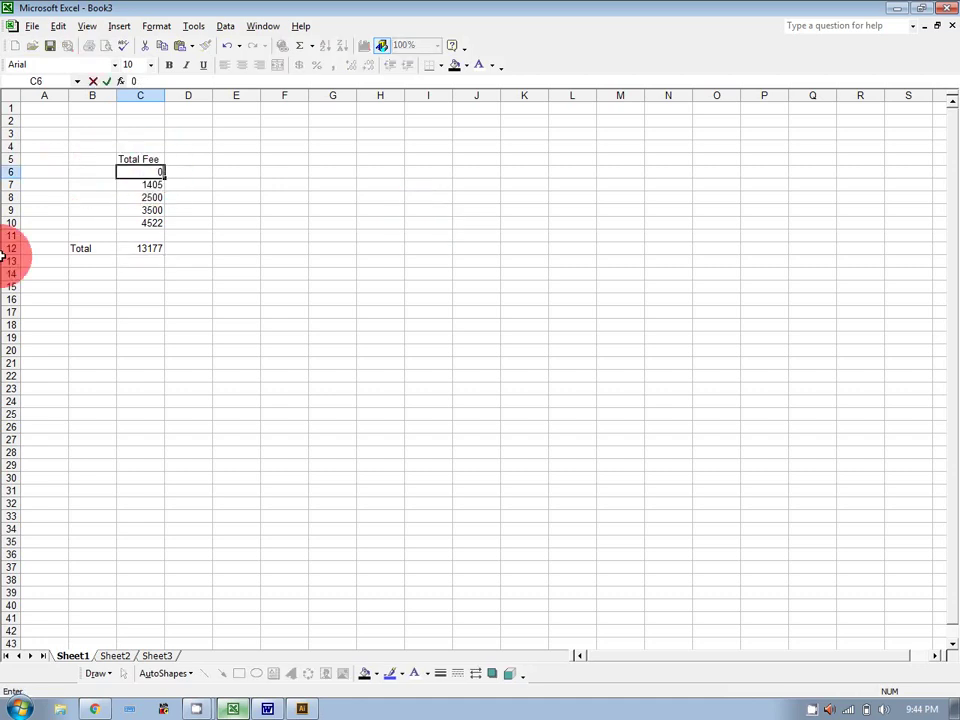
key(Return)
text(0)
key(Return)
text(0)
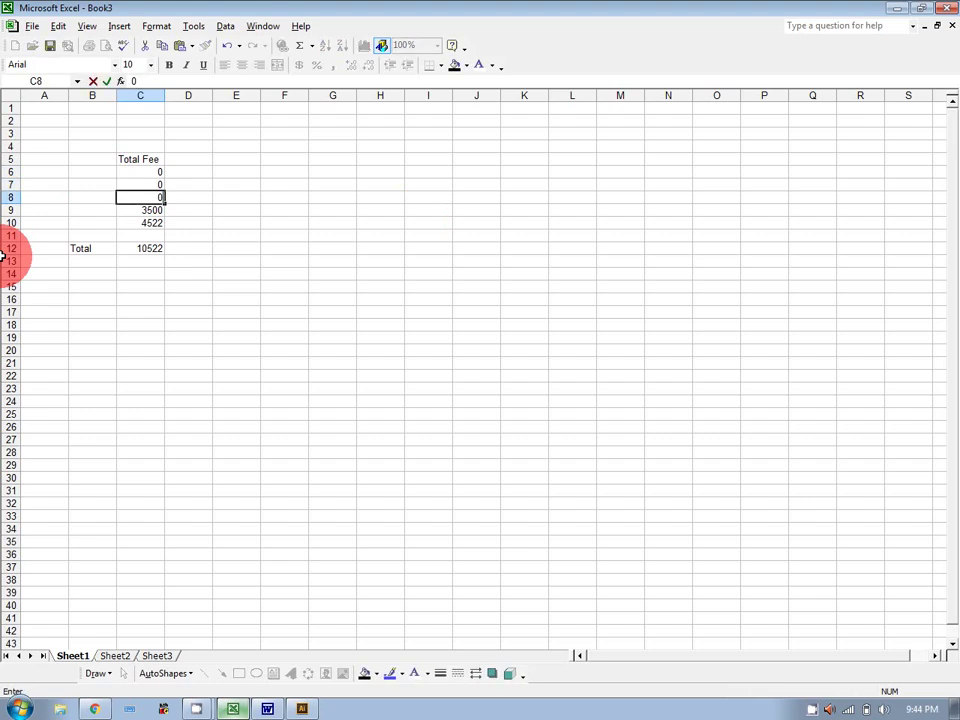
key(Return)
text(0)
key(Return)
text(0)
key(Return)
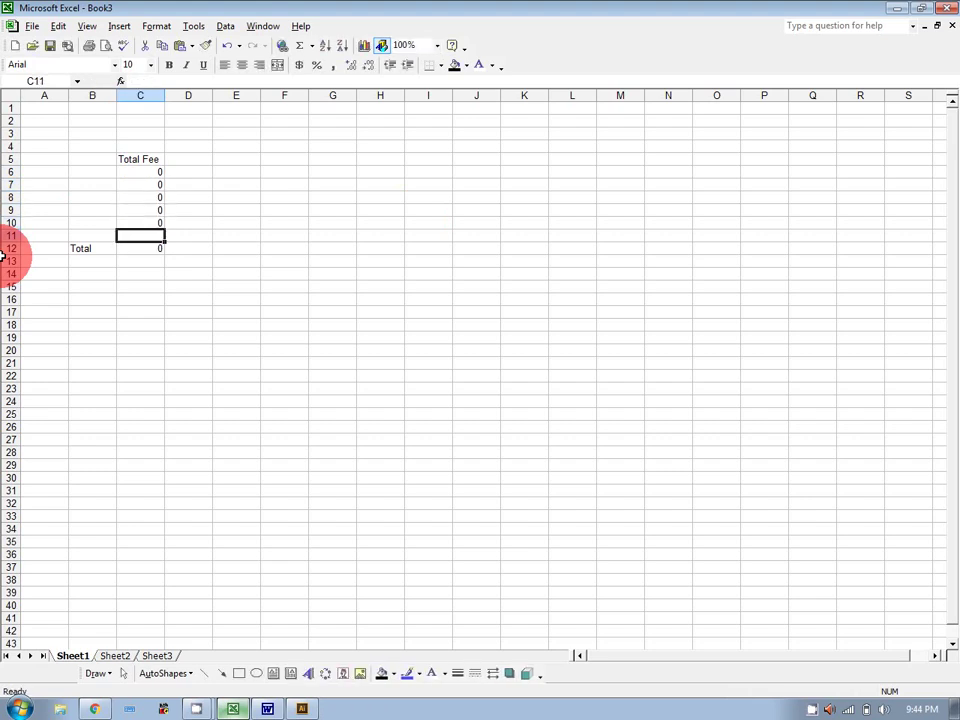
key(Up)
key(Up)
key(Up)
key(Up)
key(Up)
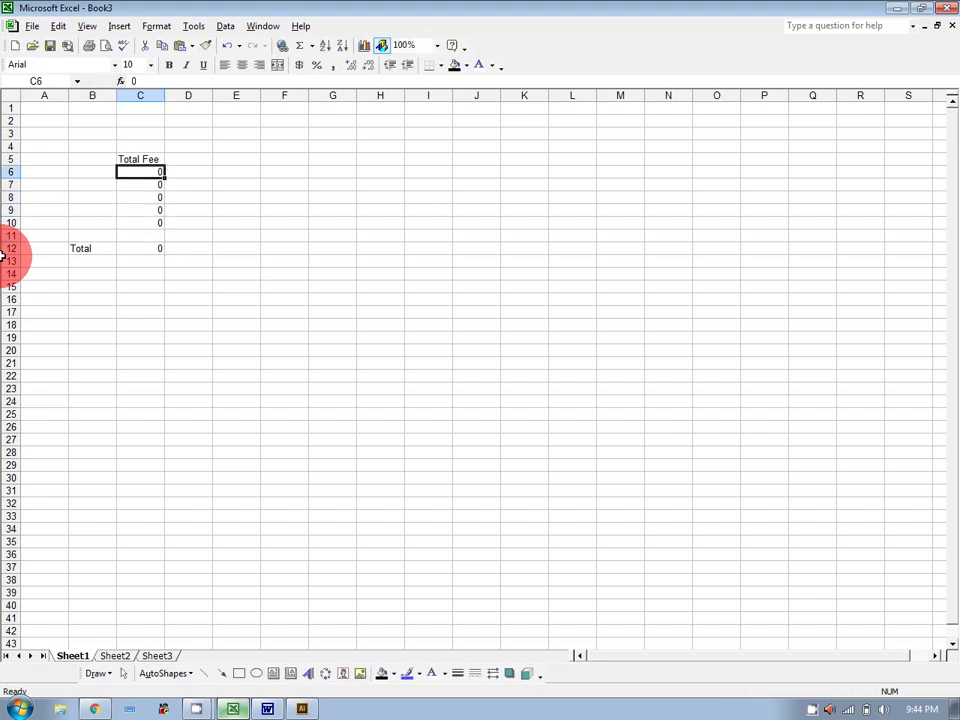
text(2)
key(Return)
text(2)
key(Return)
text(2)
key(Return)
text(2)
key(Return)
text(2)
key(Return)
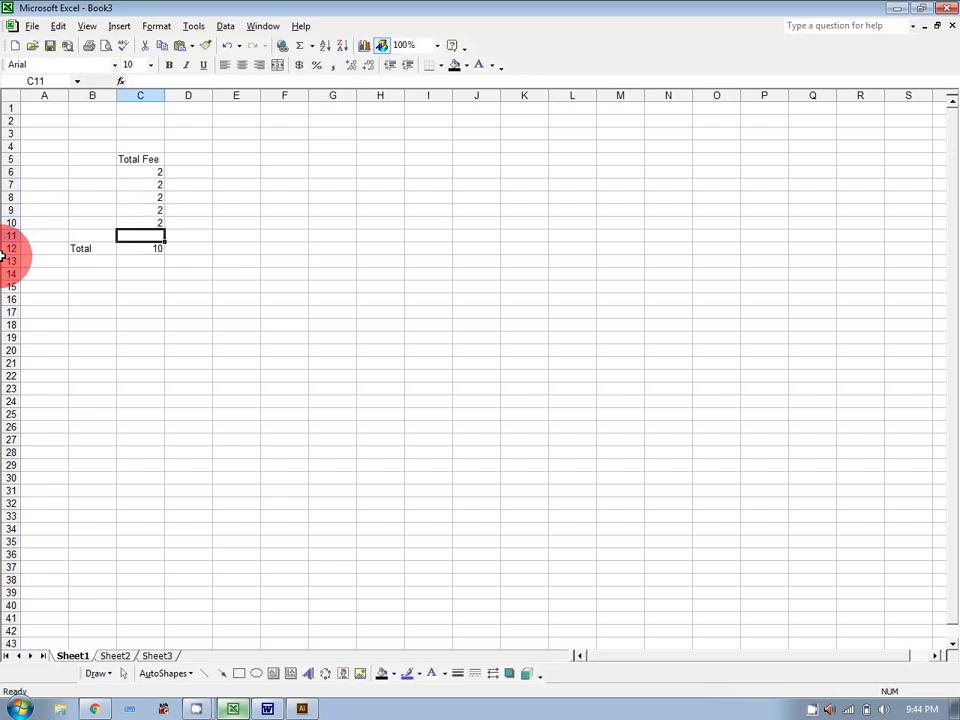
key(Up)
key(Up)
key(Up)
key(Up)
key(Up)
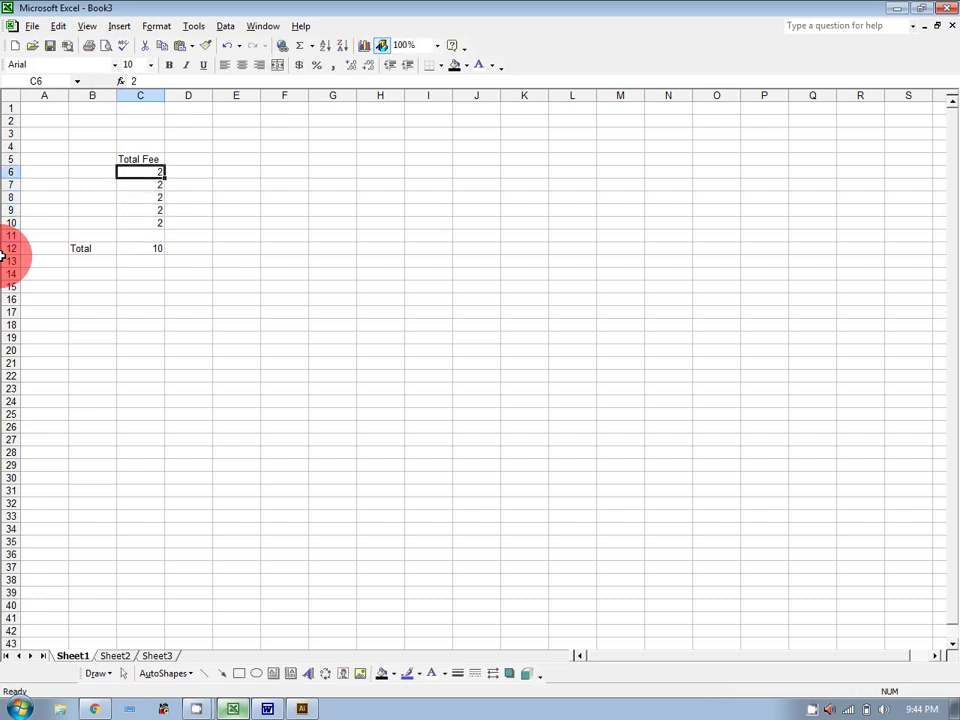
Enter new fees 1224, 2345, 2345, 123 and 546 in C6:C10.
text(1224)
key(Return)
text(234)
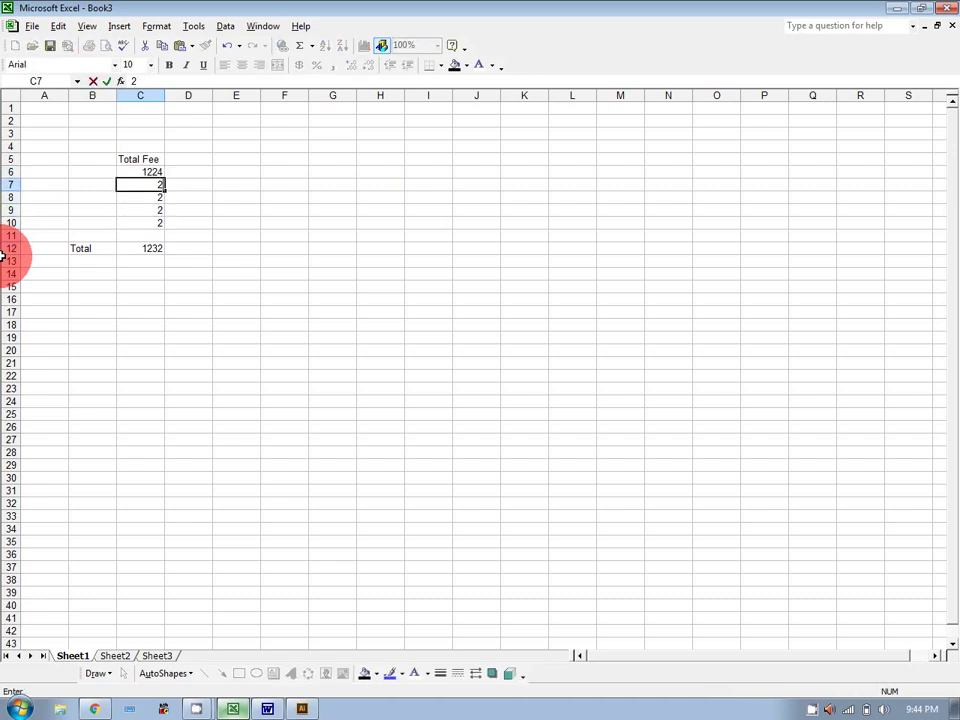
text(5)
key(Return)
text(2345)
key(Return)
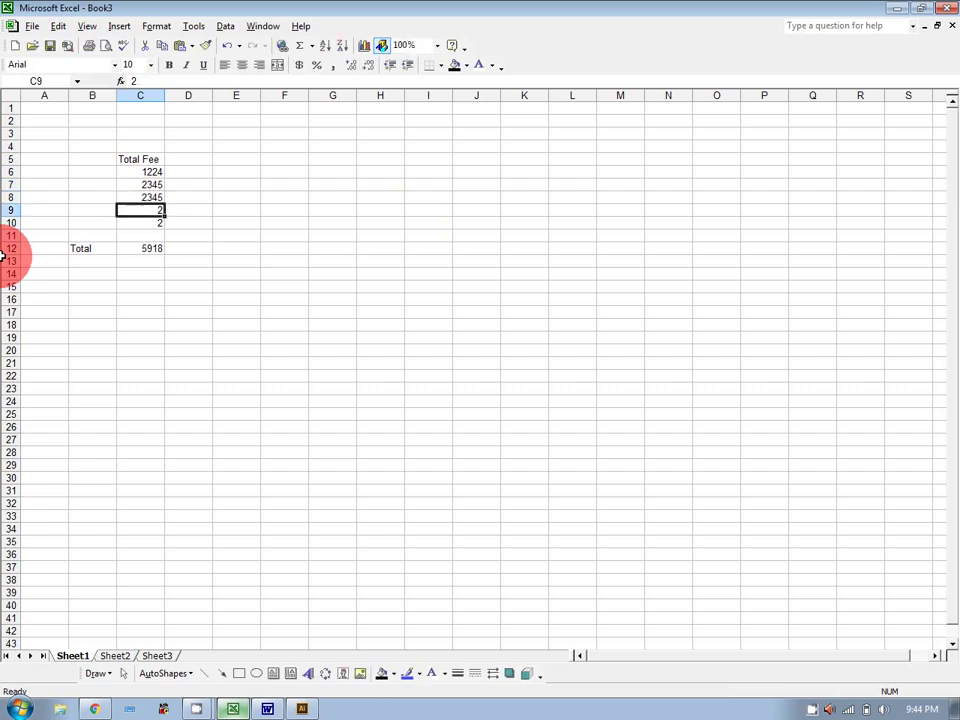
text(123)
key(Return)
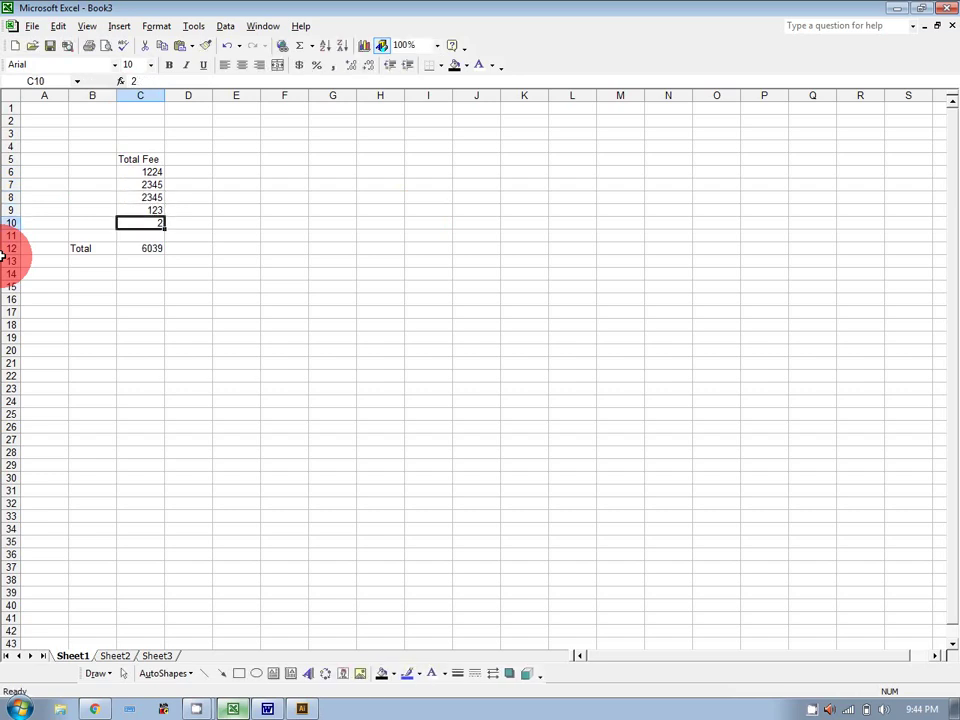
text(546)
key(Return)
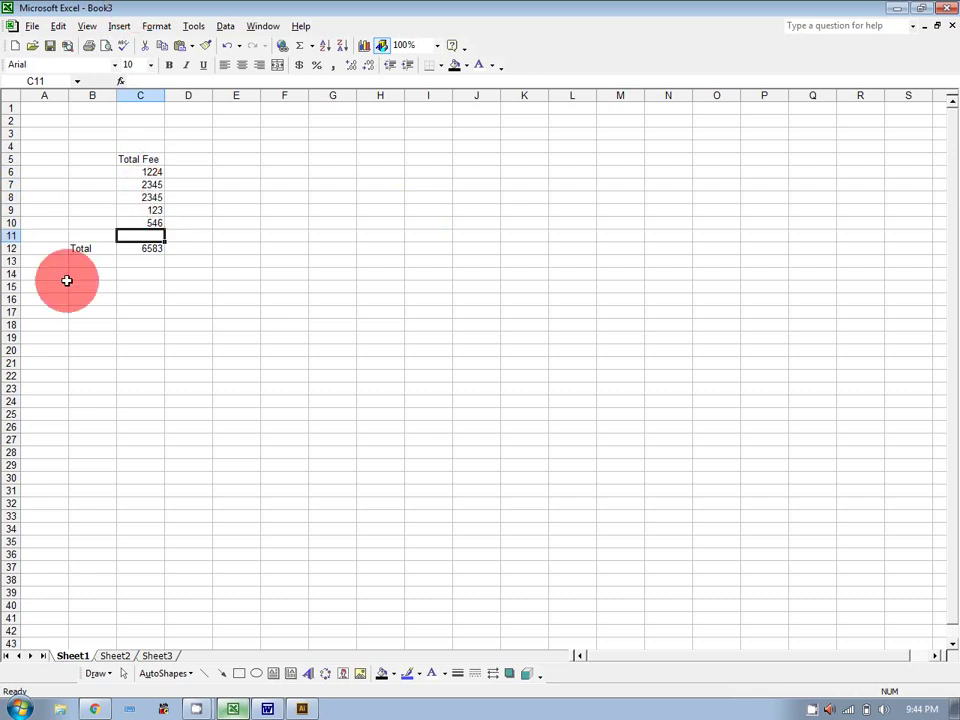
Add 'Total Marks' and 'Obtin Marks' headings in D5 and E5.
click(204, 158)
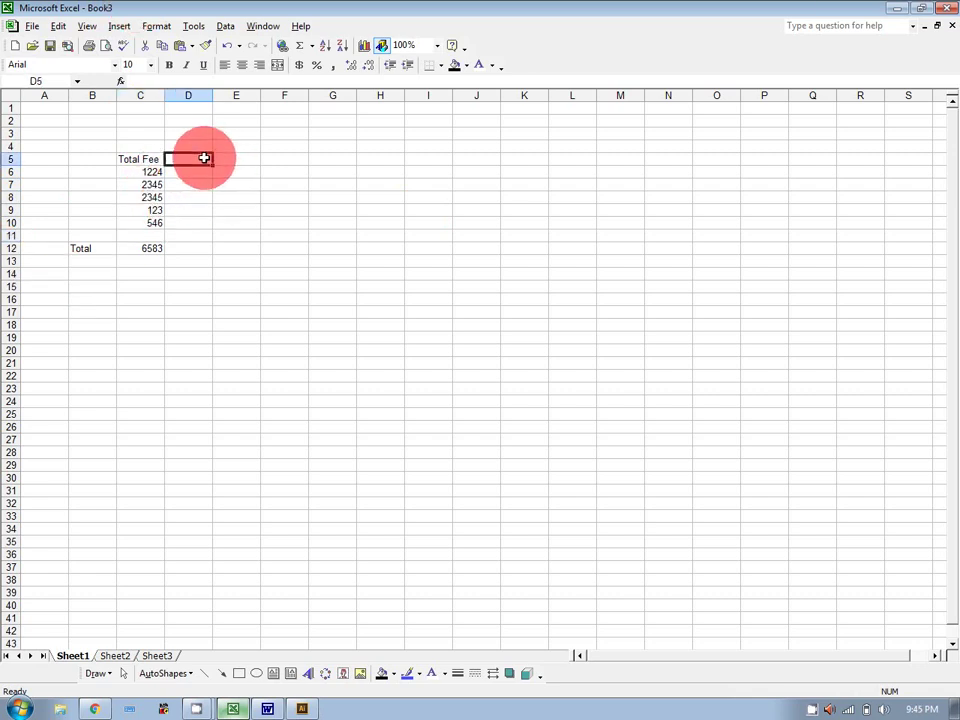
text(To)
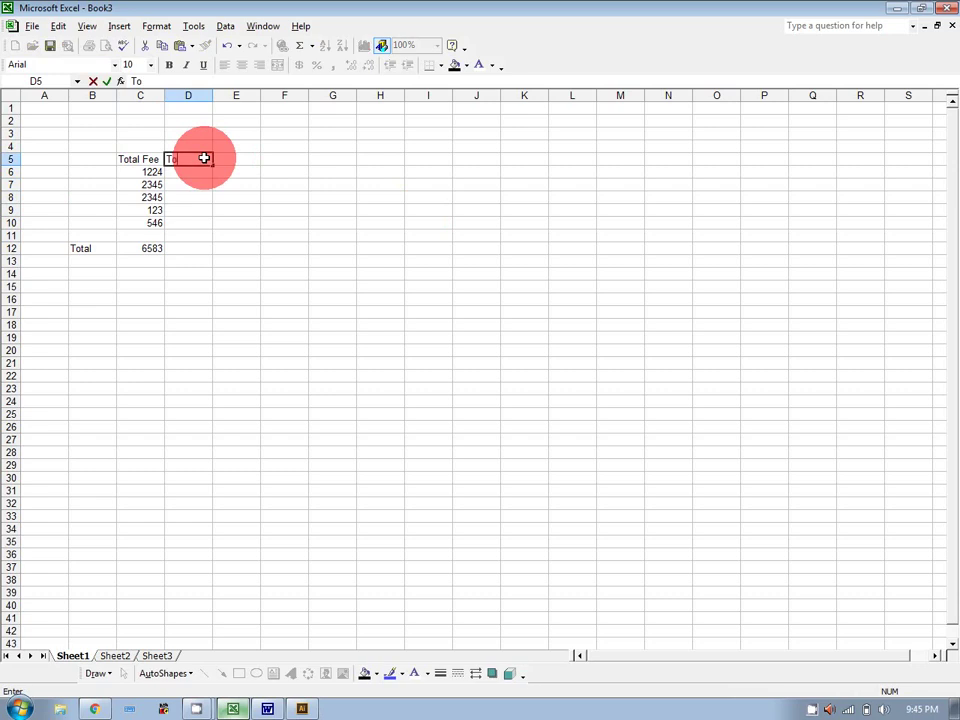
text(tal Marks)
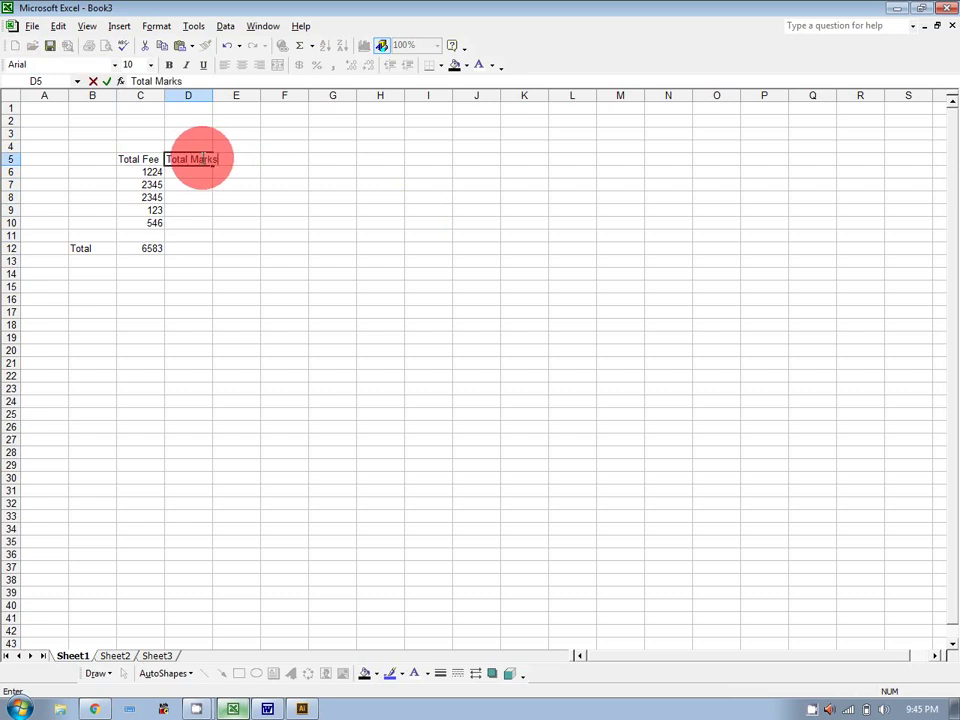
key(Tab)
text(Obt)
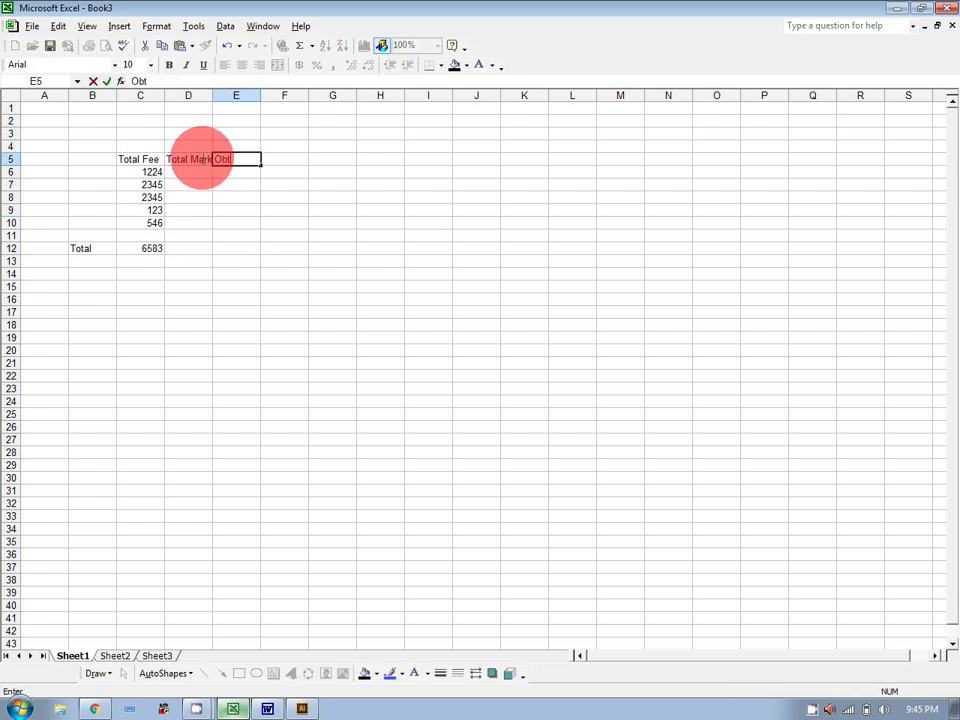
text(in Marks)
click(211, 96)
Enter Total Marks 200, 200, 100, 75 and 75 in D6:D10.
click(235, 184)
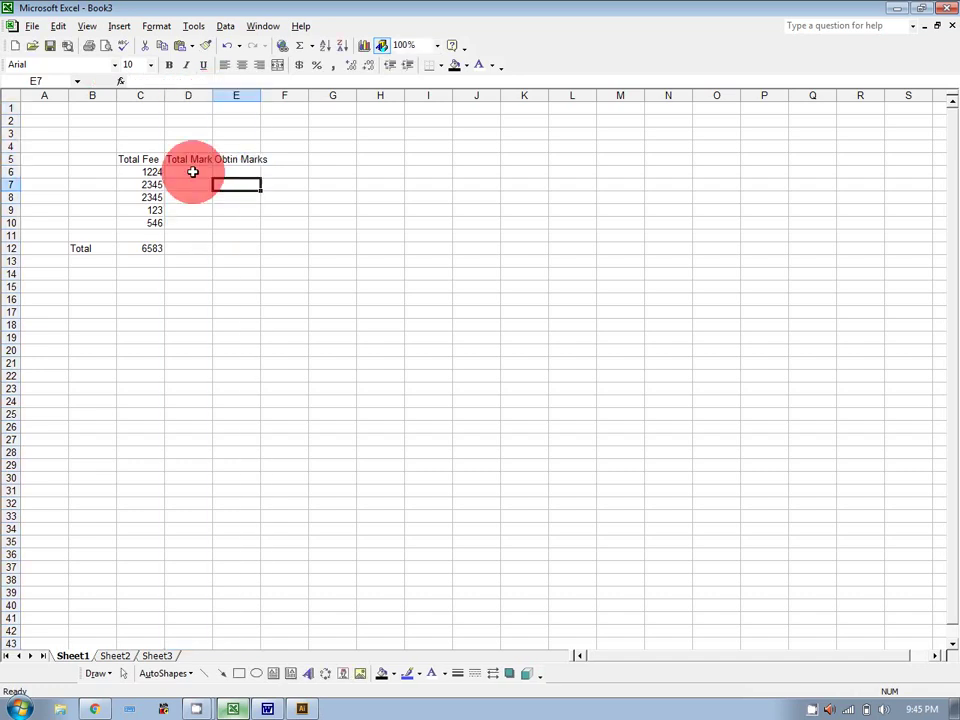
click(192, 172)
text(200)
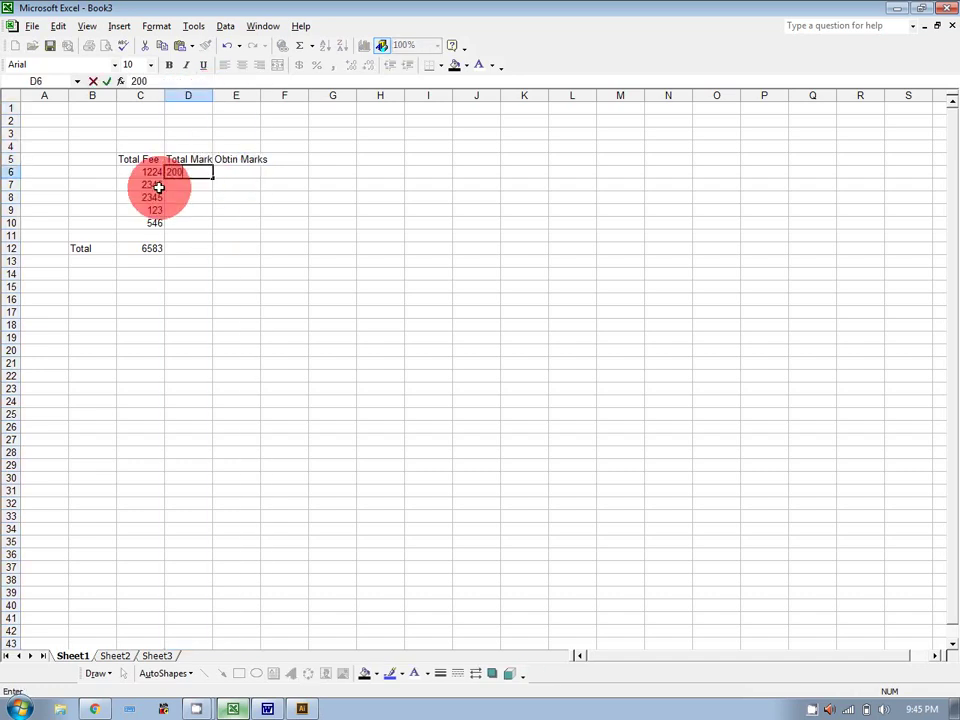
key(Return)
text(200)
key(Return)
text(100)
key(Return)
text(75)
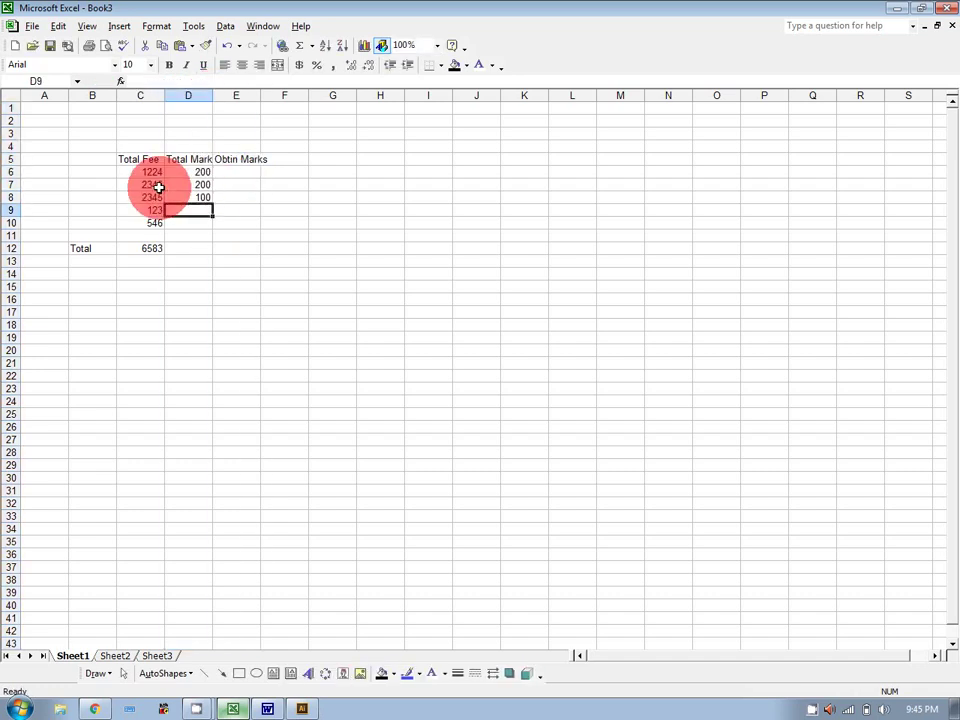
key(Return)
text(75)
key(Return)
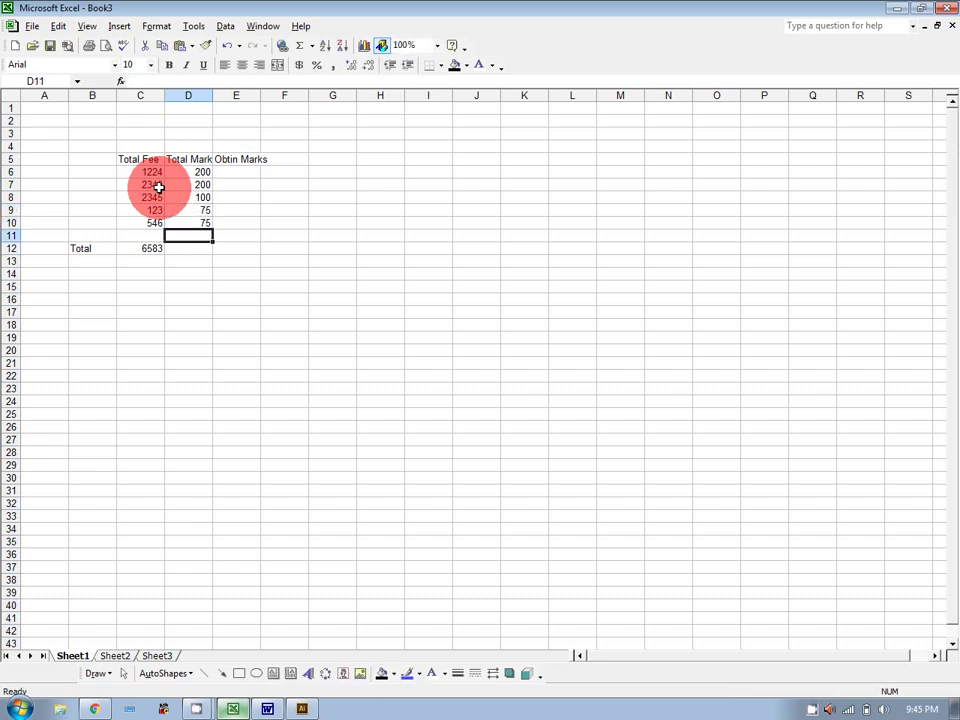
Enter Obtin Marks 80, 90, 54, 33 and 46 in E6:E10, correcting E9 from 3 to 33.
click(238, 169)
text(80)
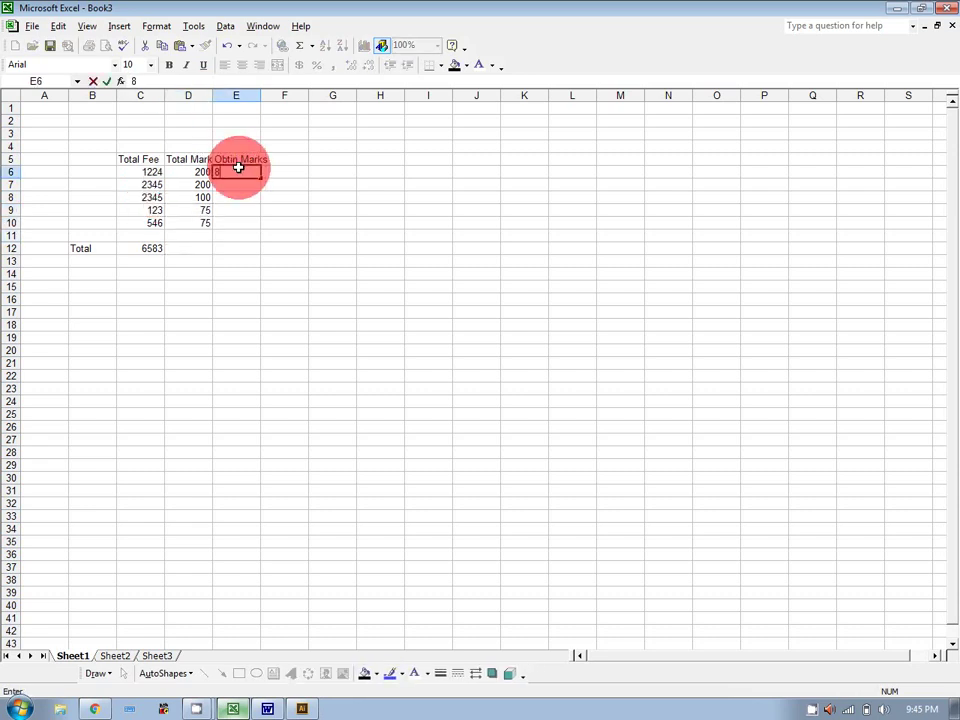
key(Return)
text(90)
key(Return)
text(54)
key(Return)
text(3)
key(Return)
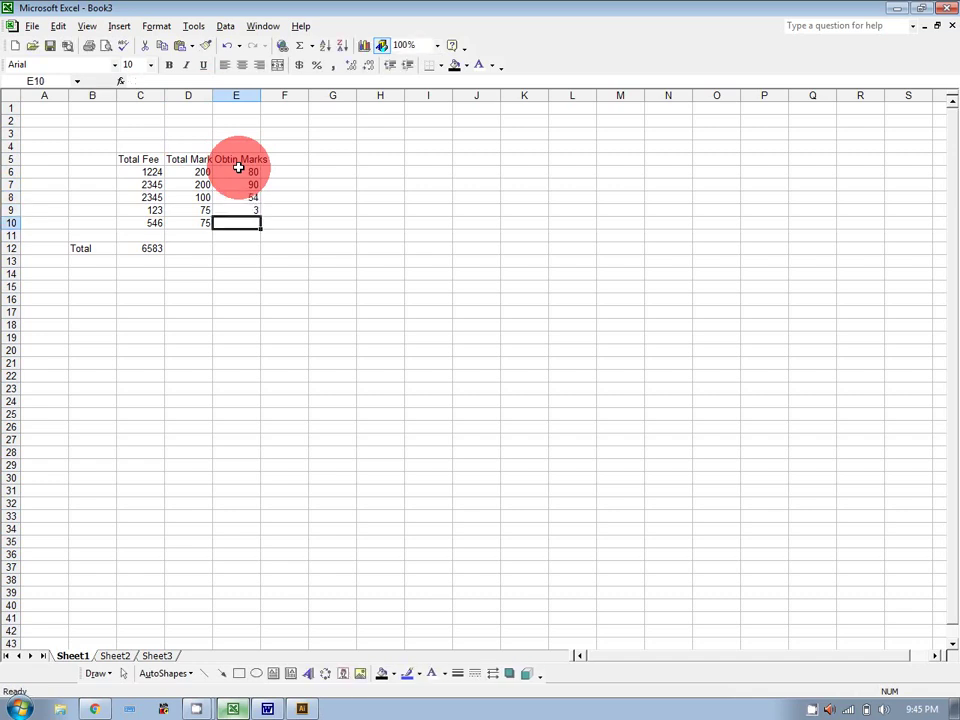
key(Up)
text(33)
key(Return)
text(4)
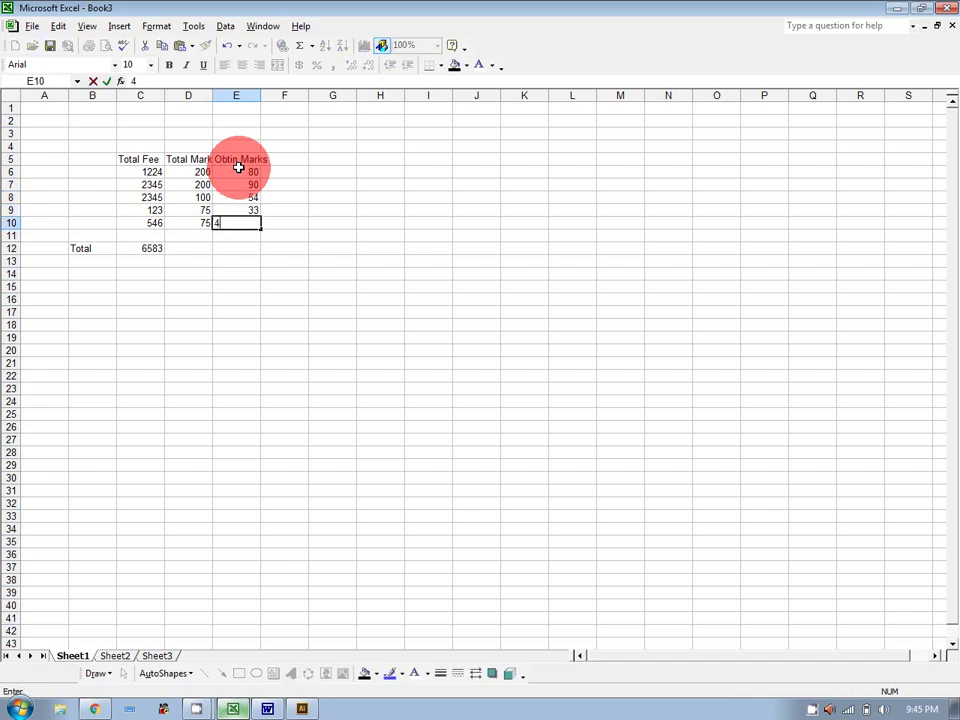
text(6)
key(Return)
key(Return)
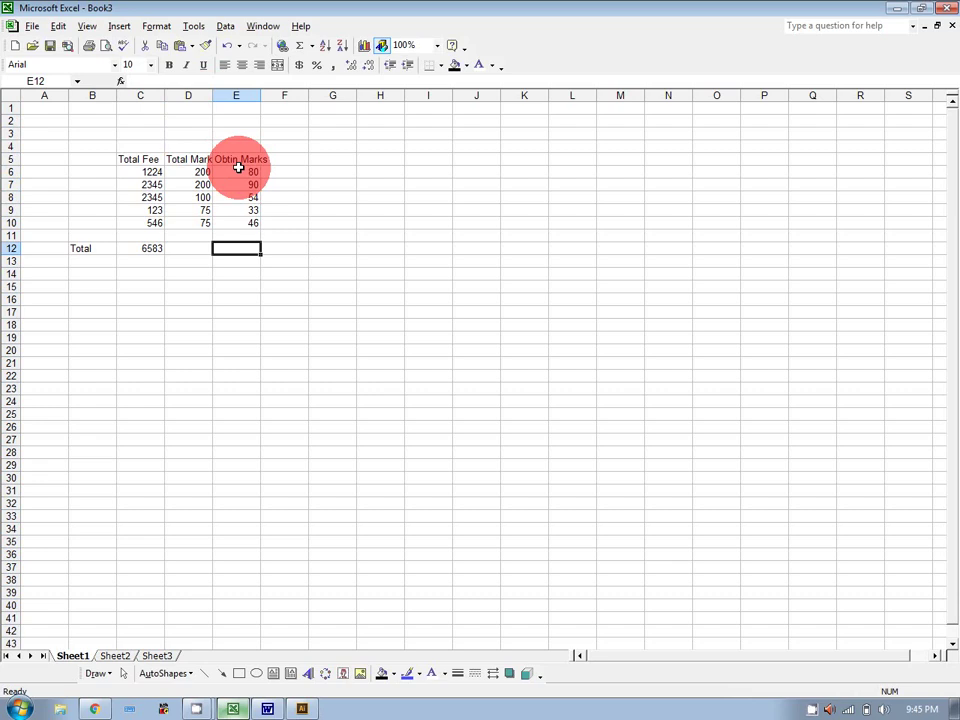
click(202, 248)
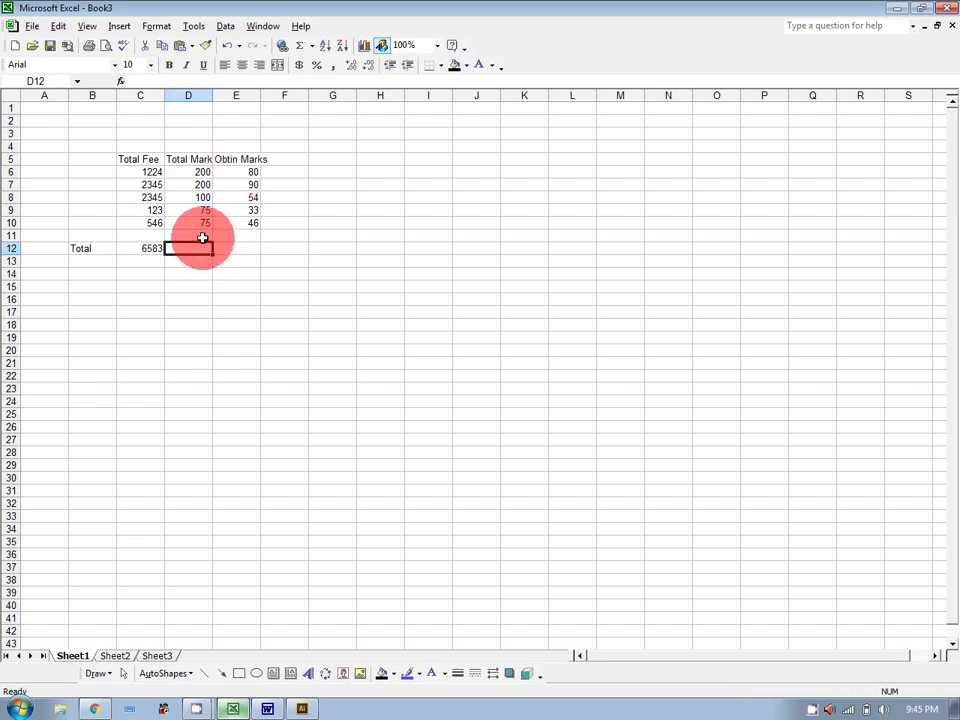
Total the Total Marks column in D12 with =SUM(D6:D10), showing 650.
drag(191, 170, 191, 219)
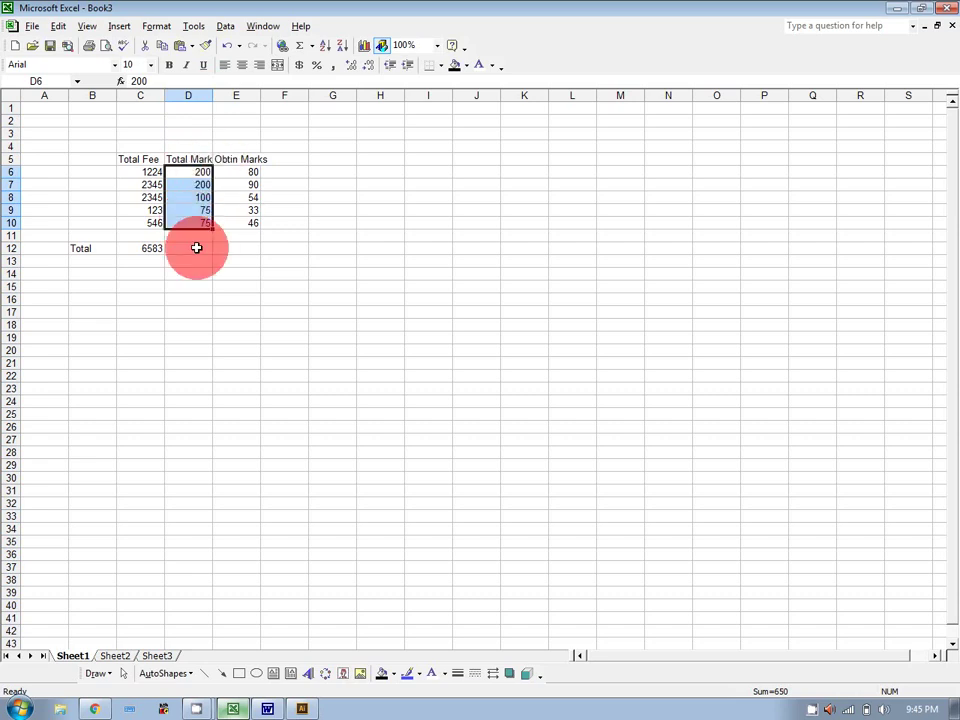
drag(343, 171, 565, 170)
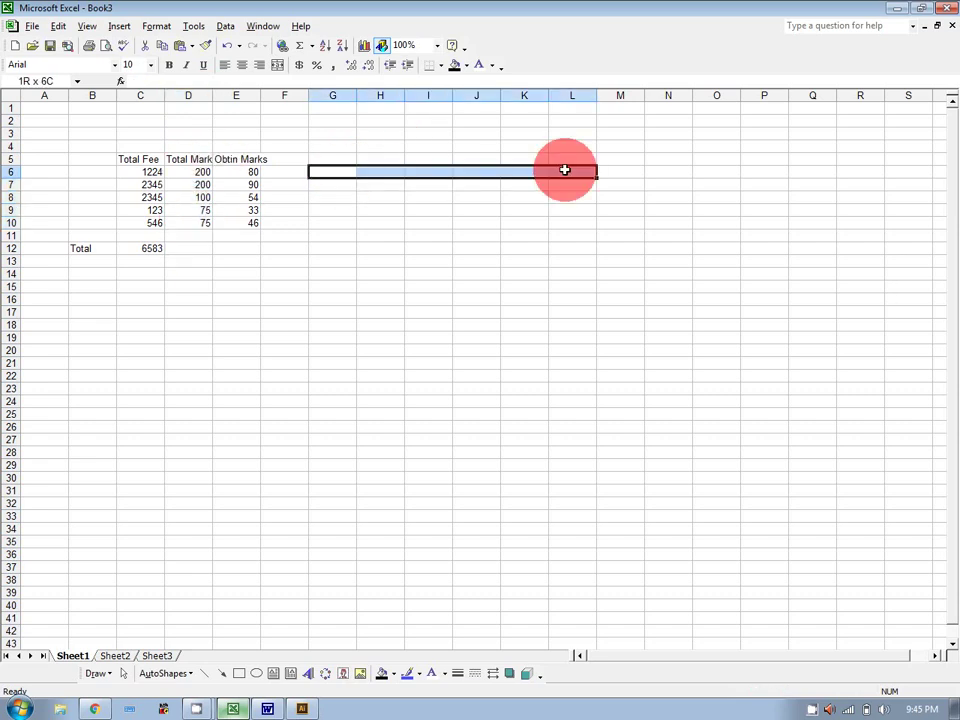
click(204, 249)
text(=)
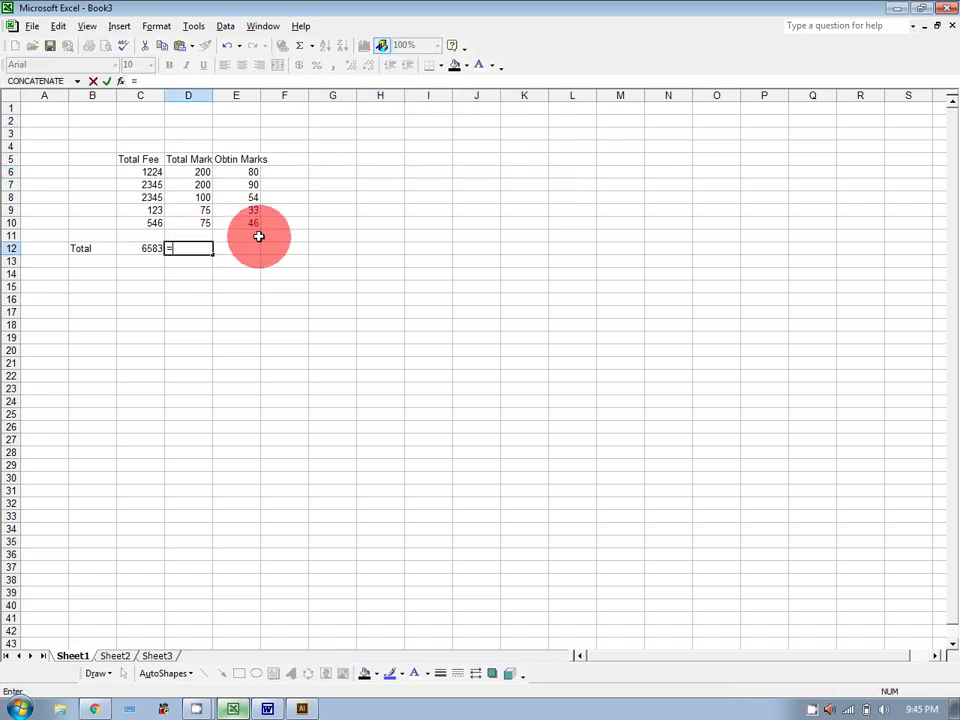
text(sum()
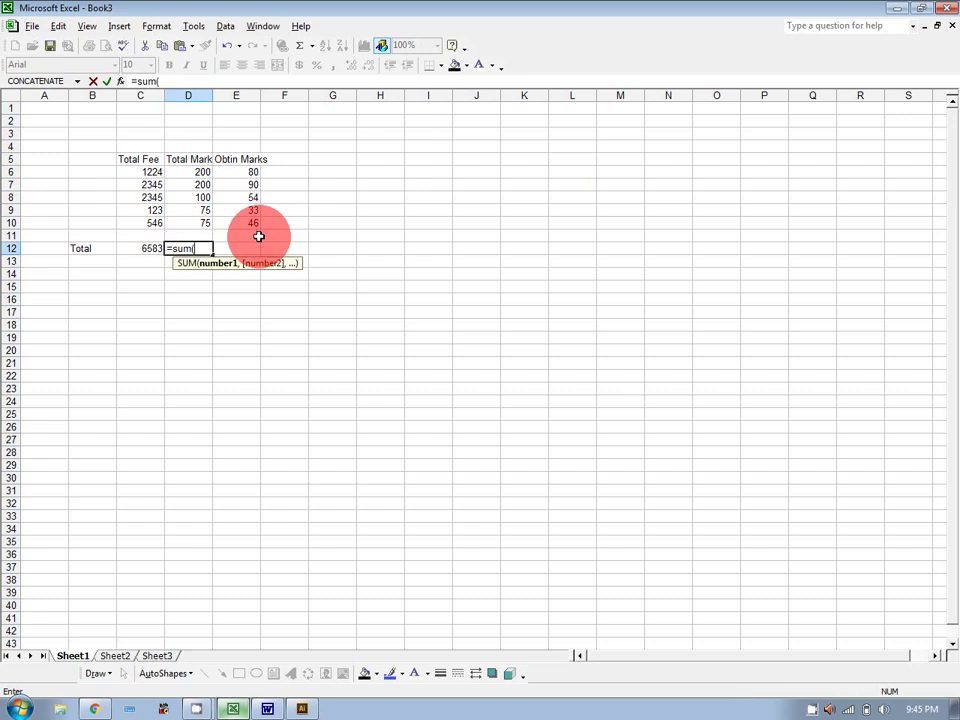
drag(197, 171, 198, 223)
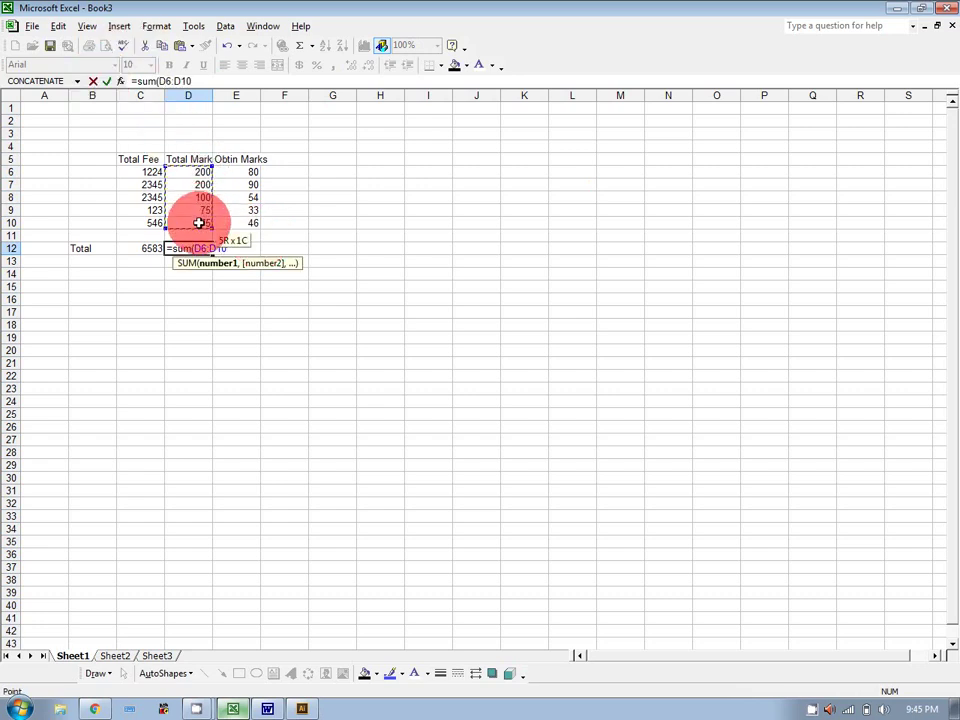
text())
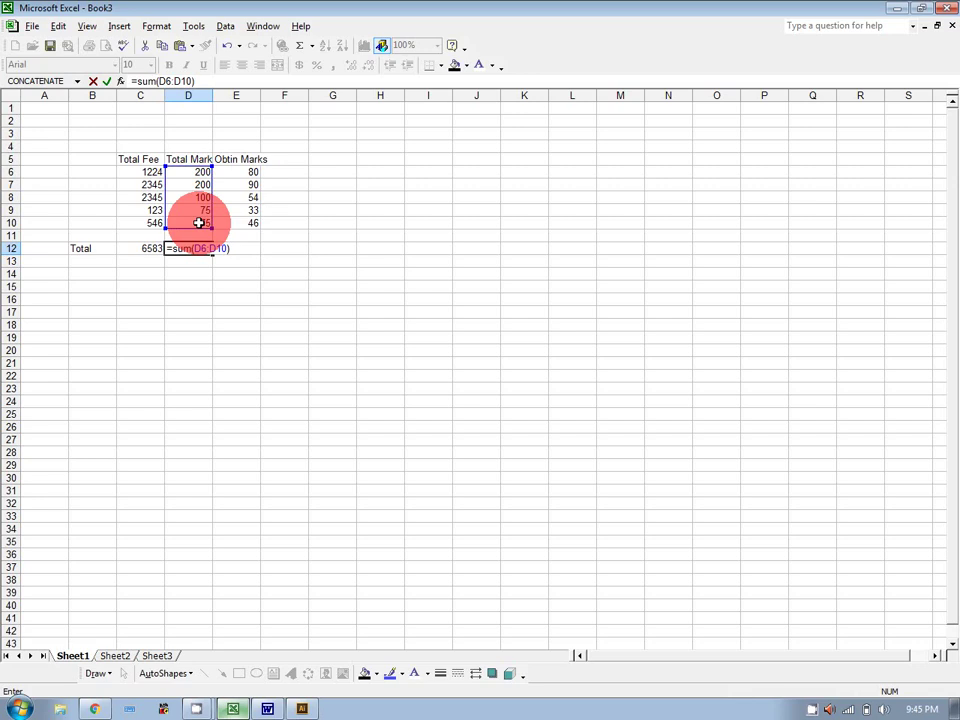
key(Return)
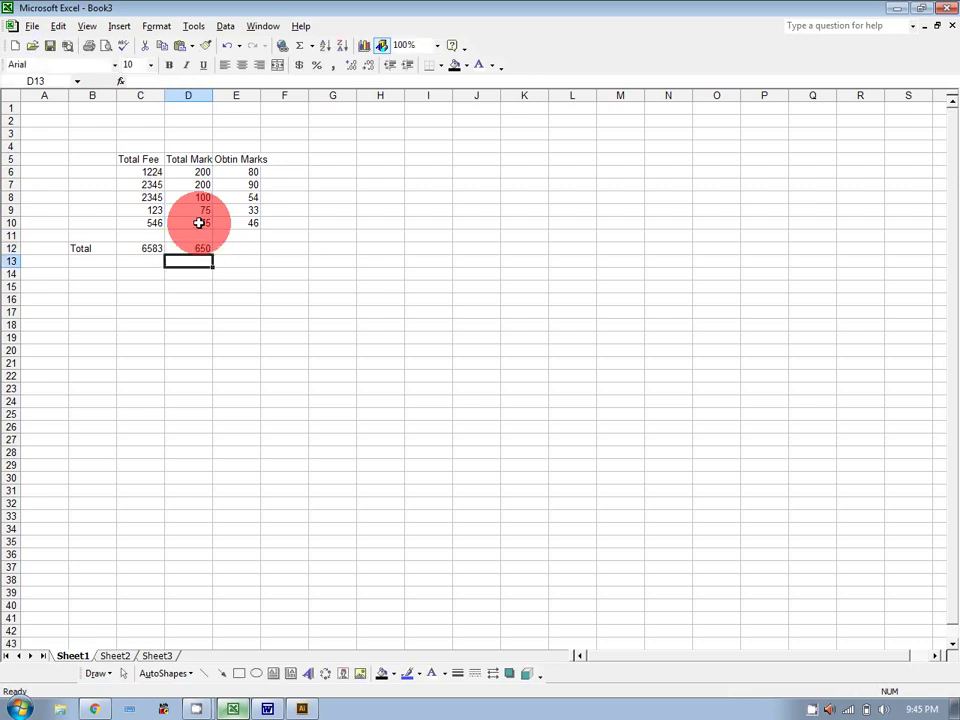
Total the Obtin Marks column in E12 with =SUM(E6:E10), showing 303.
click(246, 247)
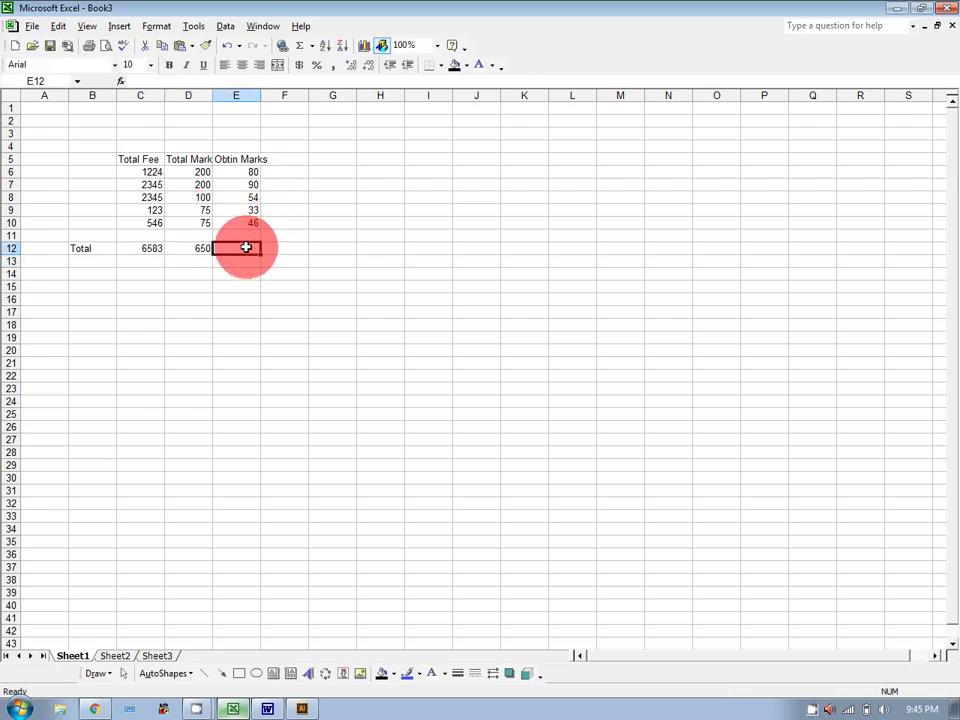
text(=sum)
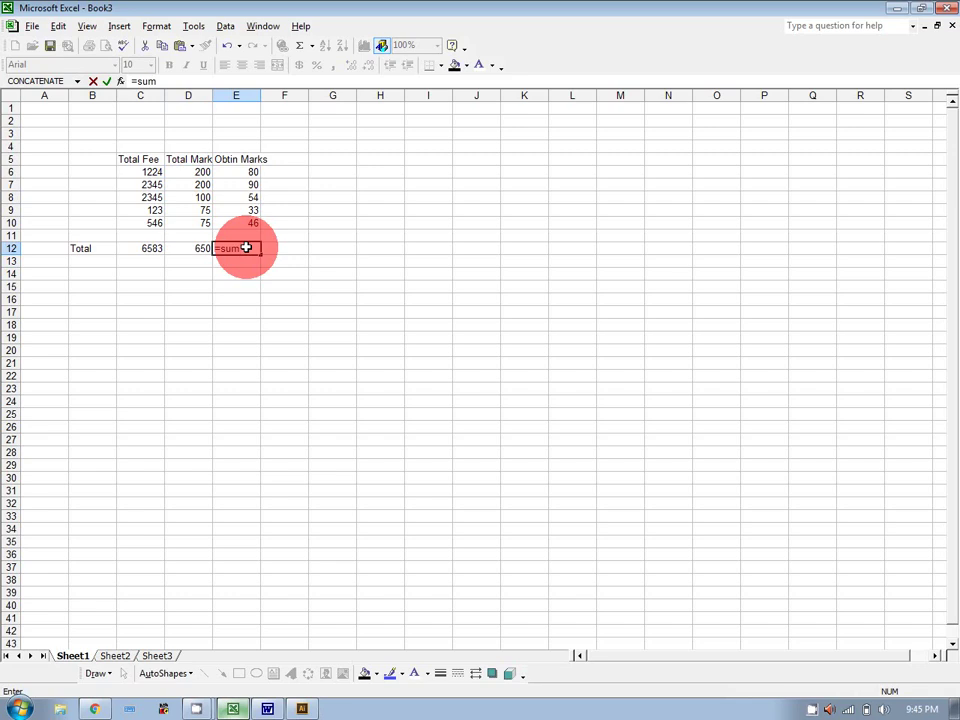
text(()
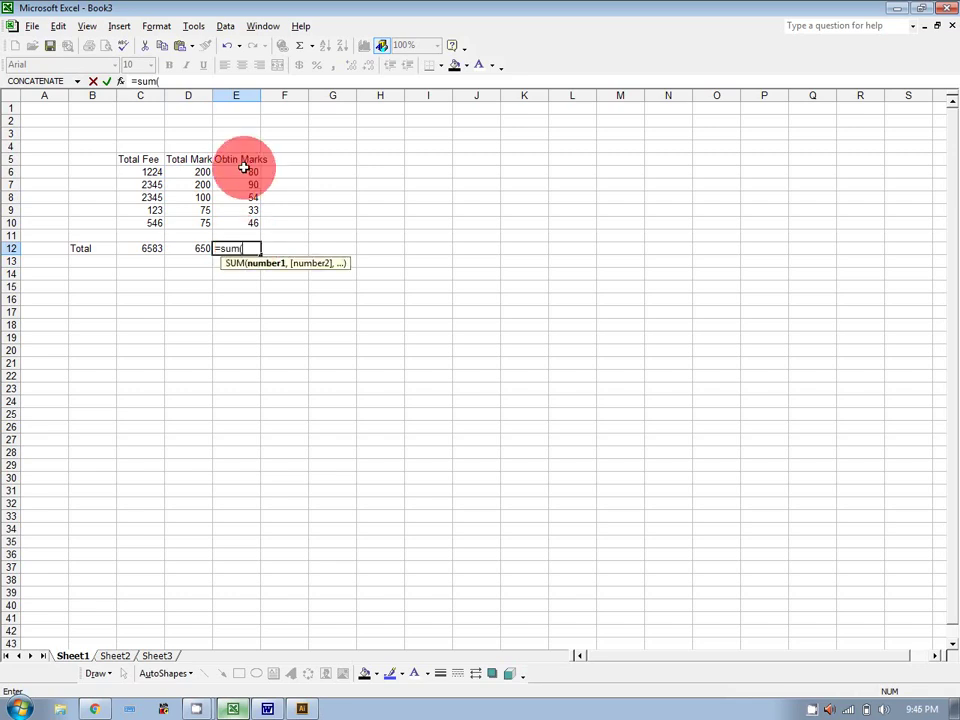
drag(242, 172, 245, 226)
text())
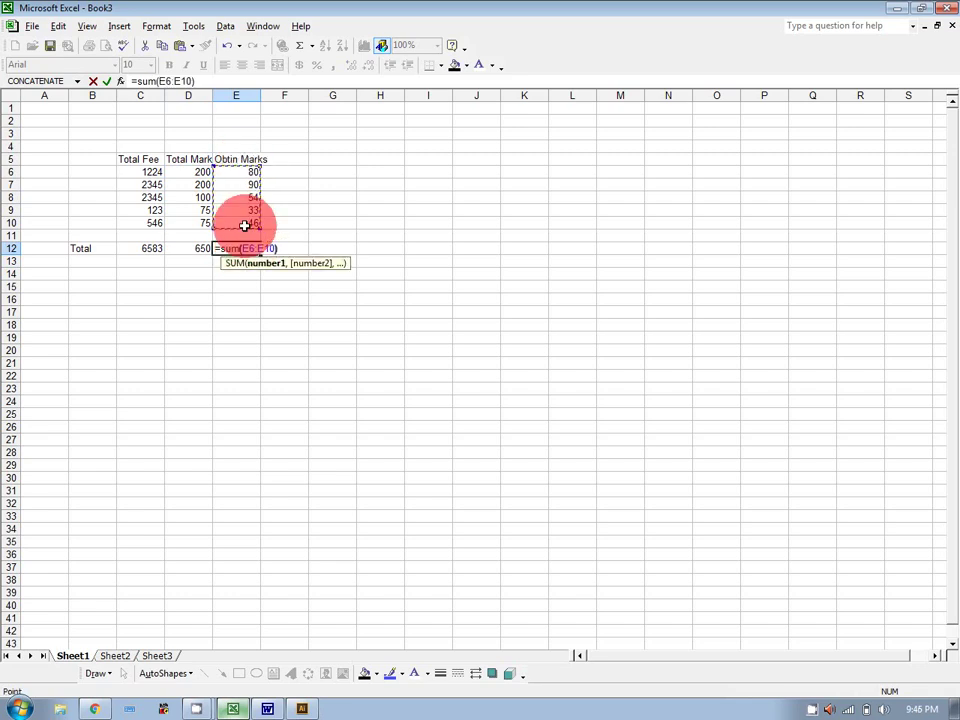
key(Return)
Head column G 'Total' and put =SUM(C6:E6) in G6, giving 1504.
click(317, 159)
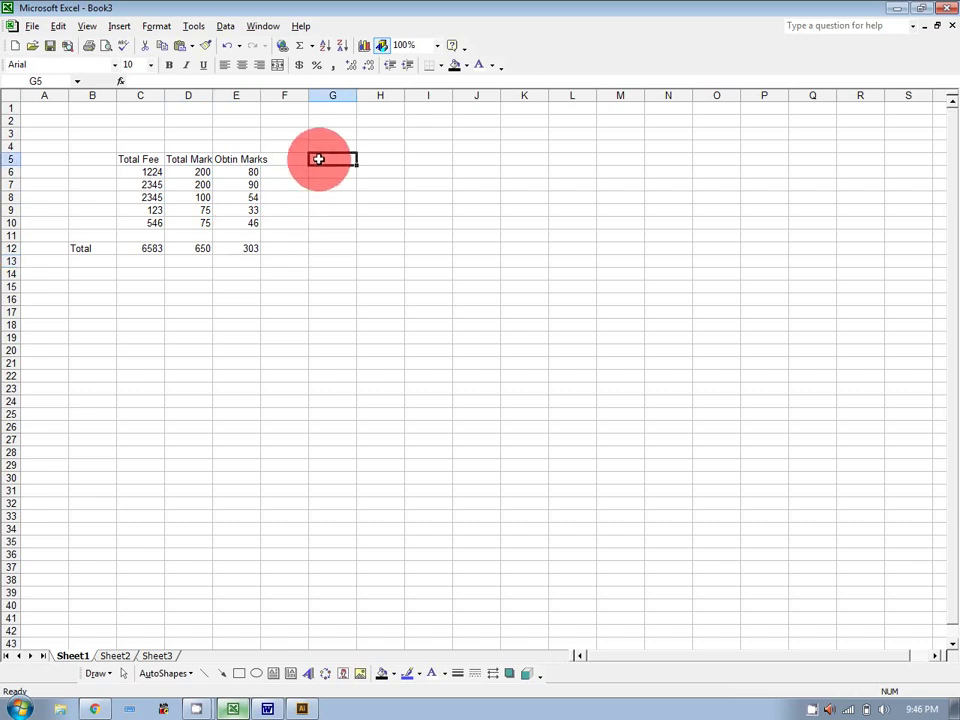
text(Tota)
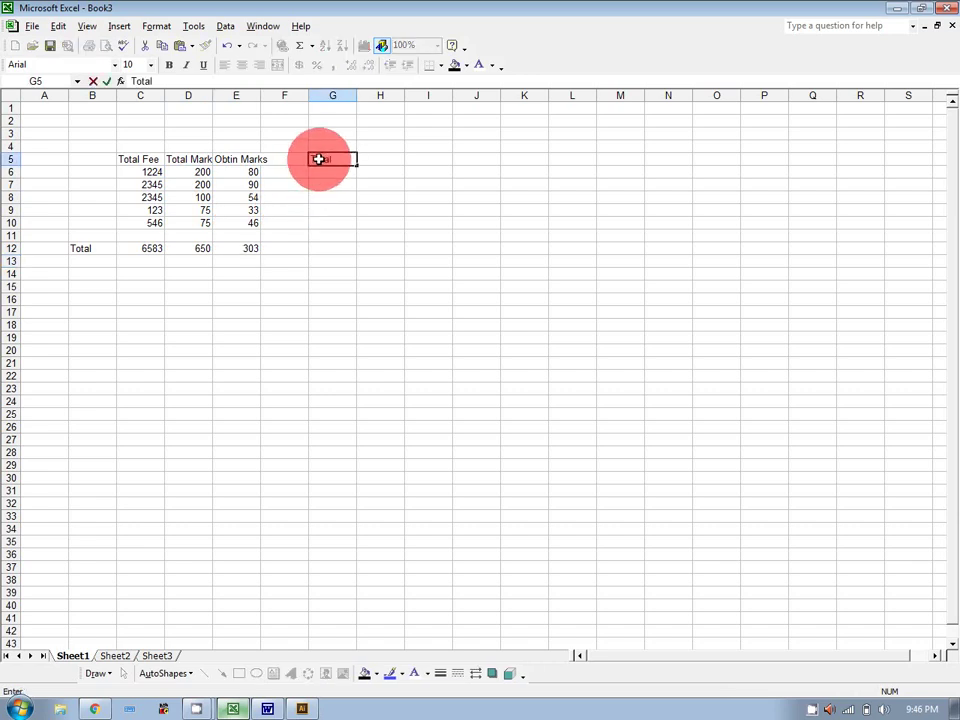
text(l)
key(Return)
text(=s)
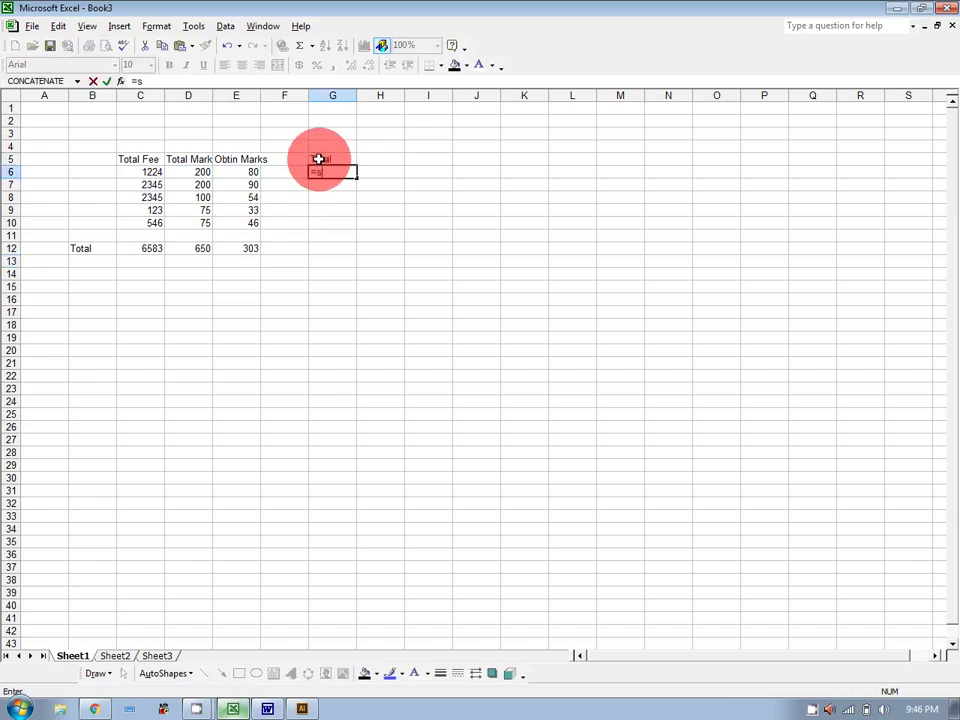
text(um()
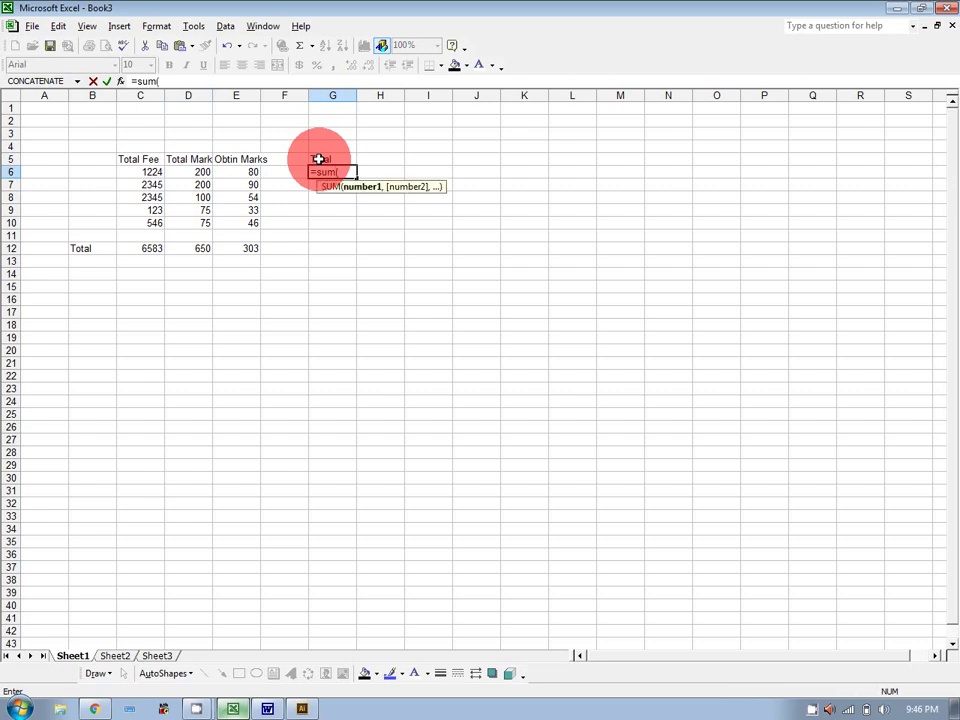
drag(150, 172, 240, 172)
text())
key(Return)
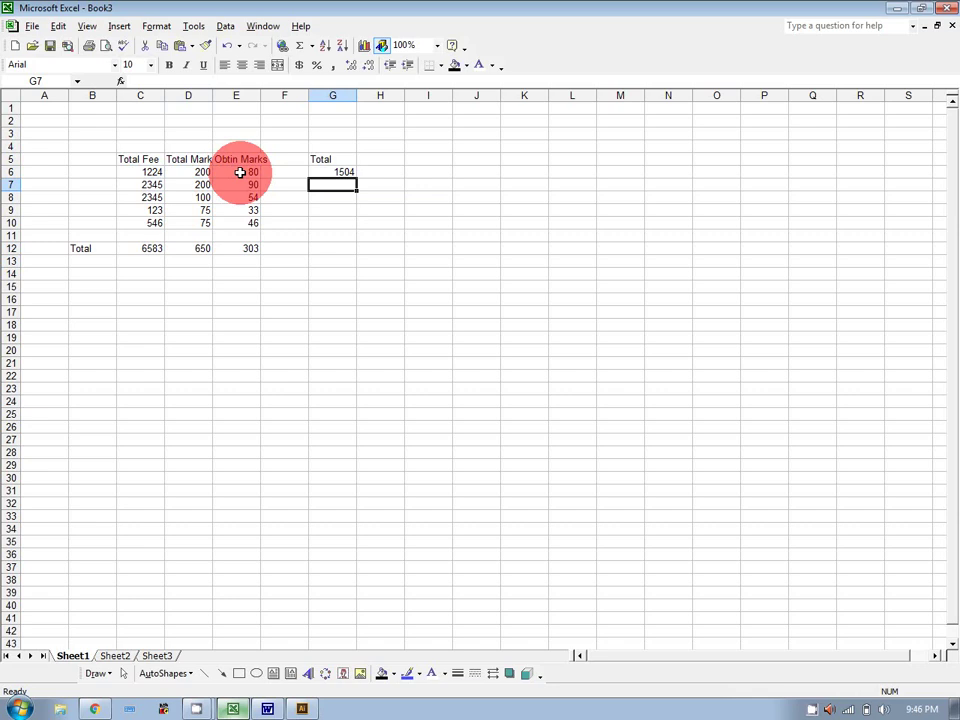
Fill 500 down L5:L14 as a test, then clear those cells again.
click(594, 158)
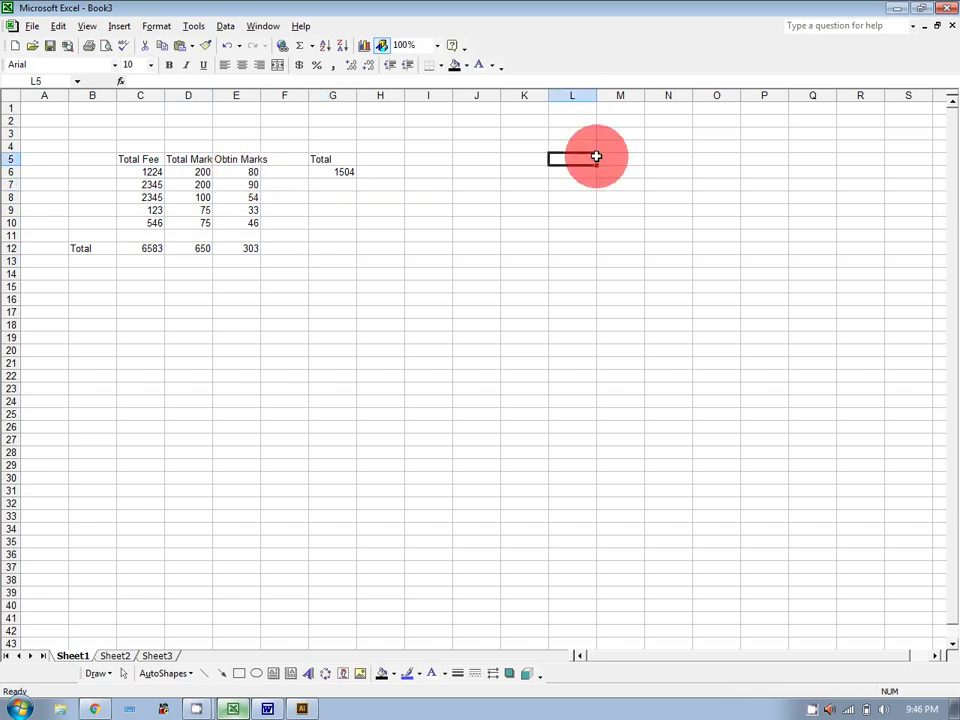
text(500)
key(Return)
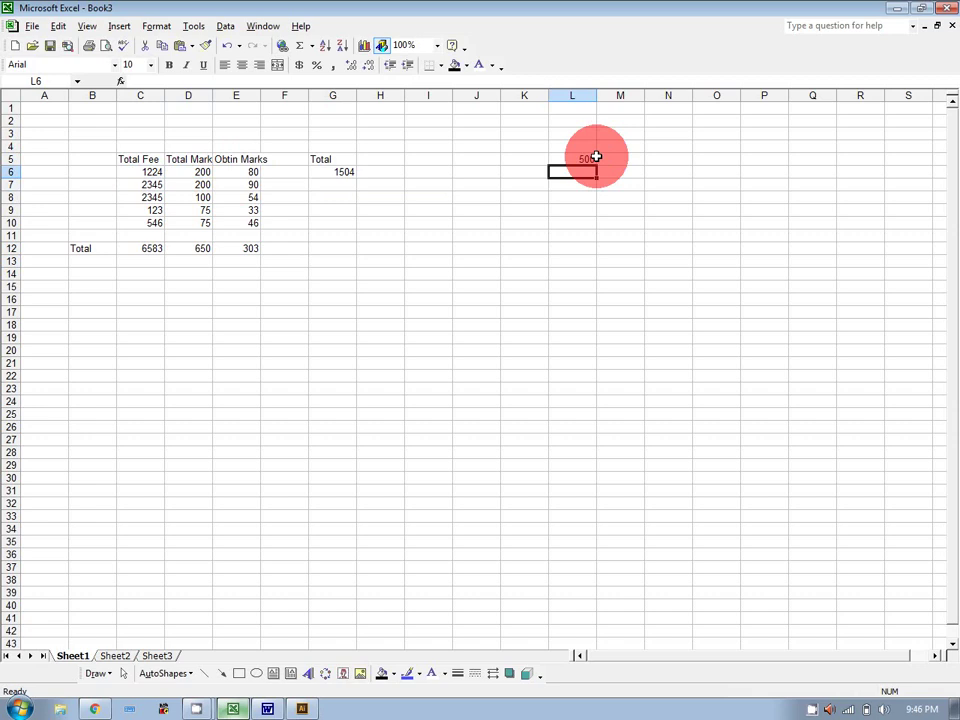
click(594, 162)
drag(597, 164, 597, 274)
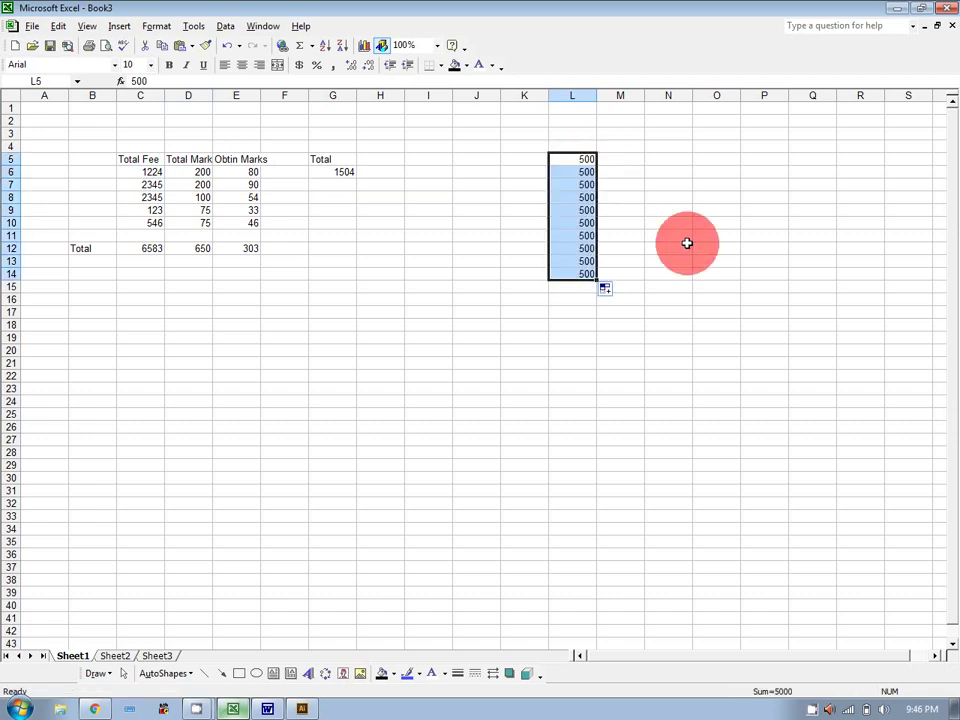
click(687, 244)
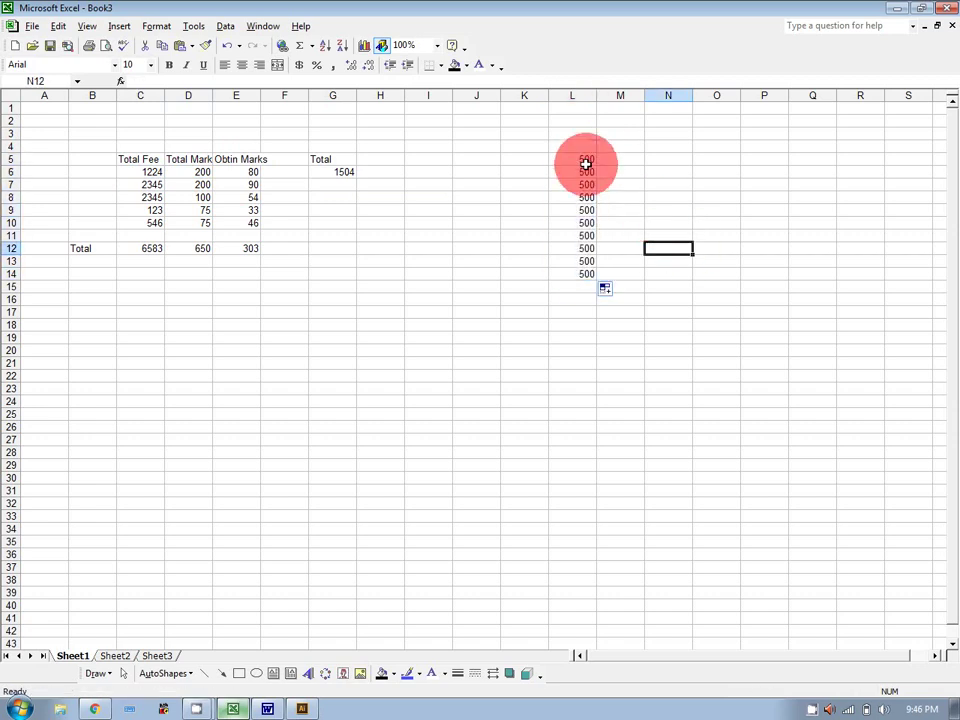
drag(585, 162, 591, 277)
key(Delete)
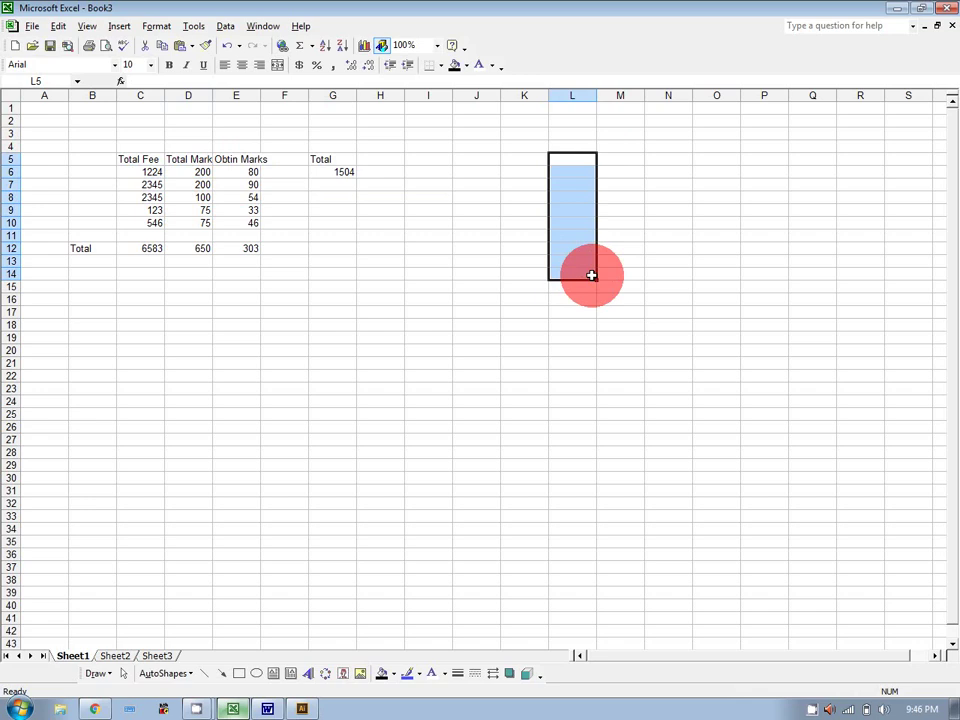
drag(336, 176, 343, 222)
click(351, 219)
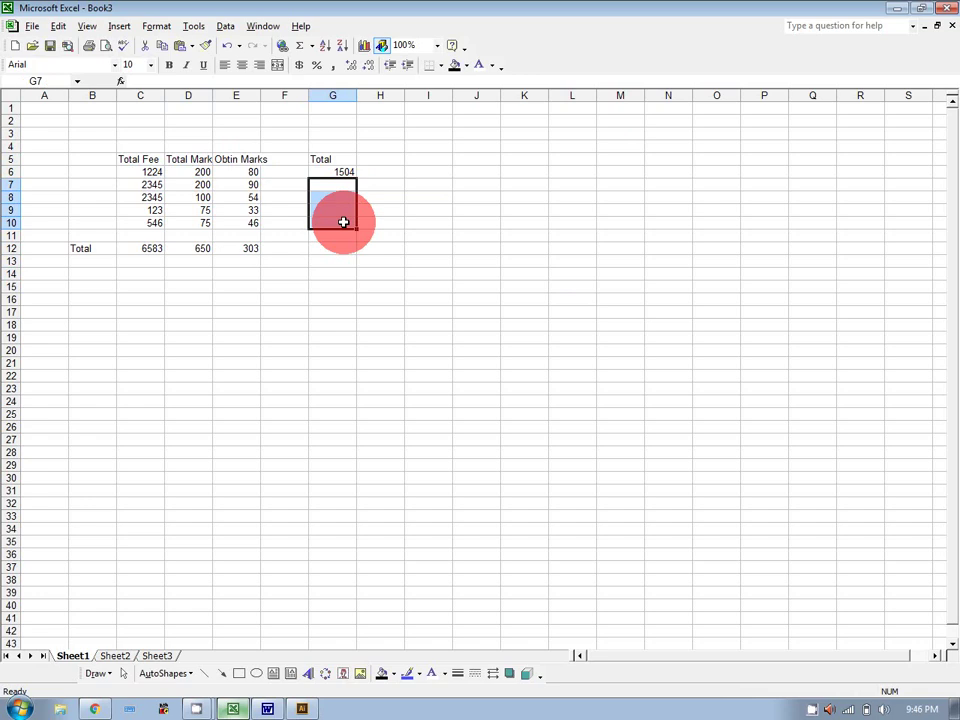
Re-enter =SUM(C6:E6) in G6 and fill it down to G10, giving 2635, 2499, 231, 667.
click(336, 171)
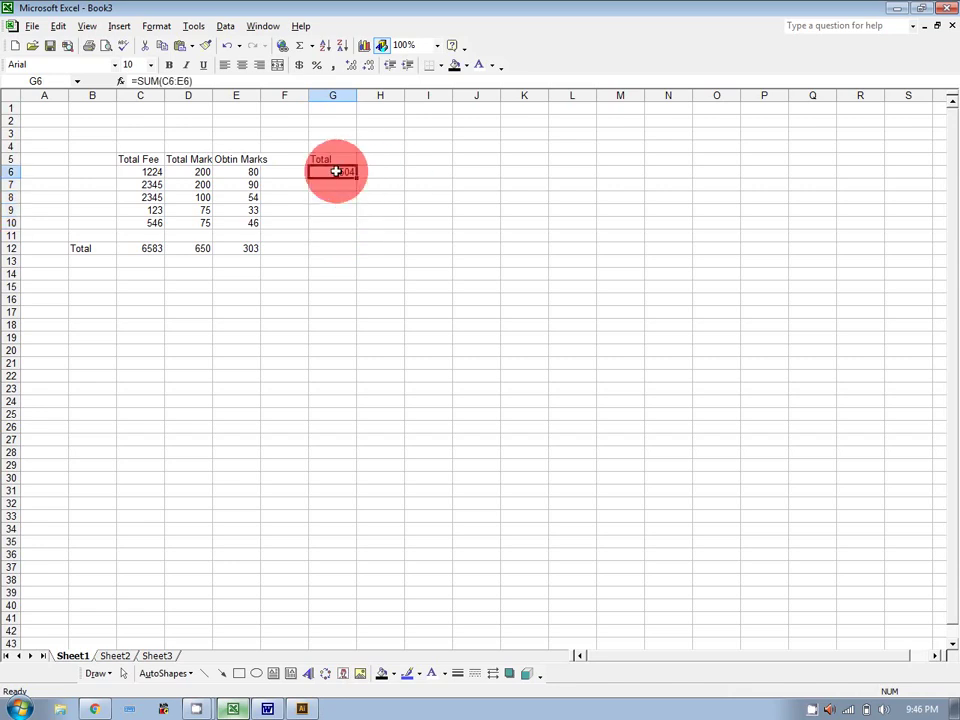
text(=sum()
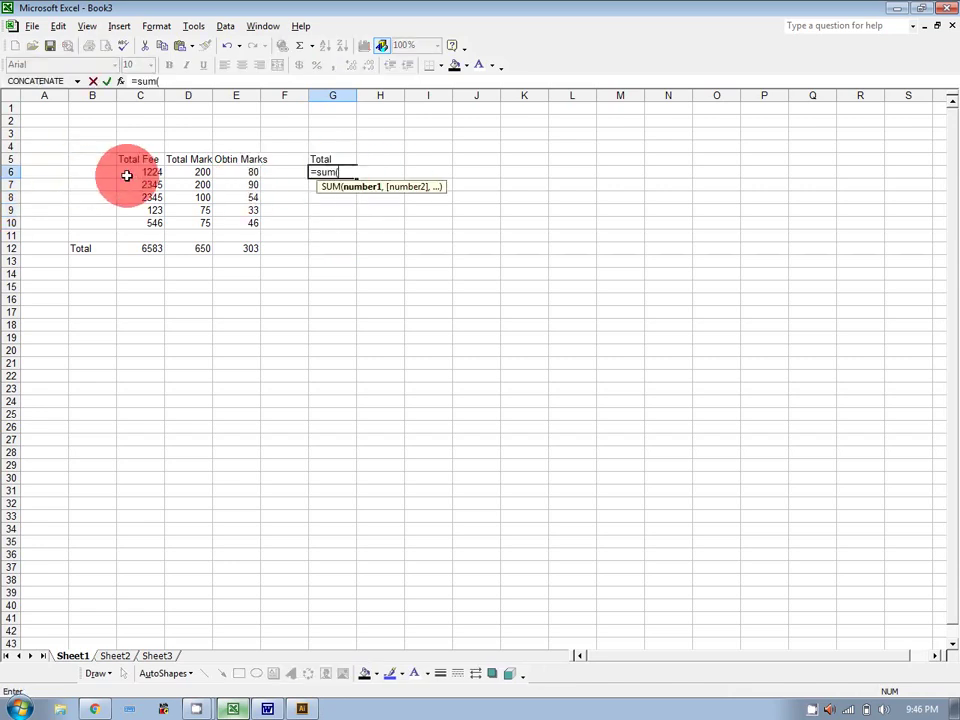
drag(124, 176, 235, 176)
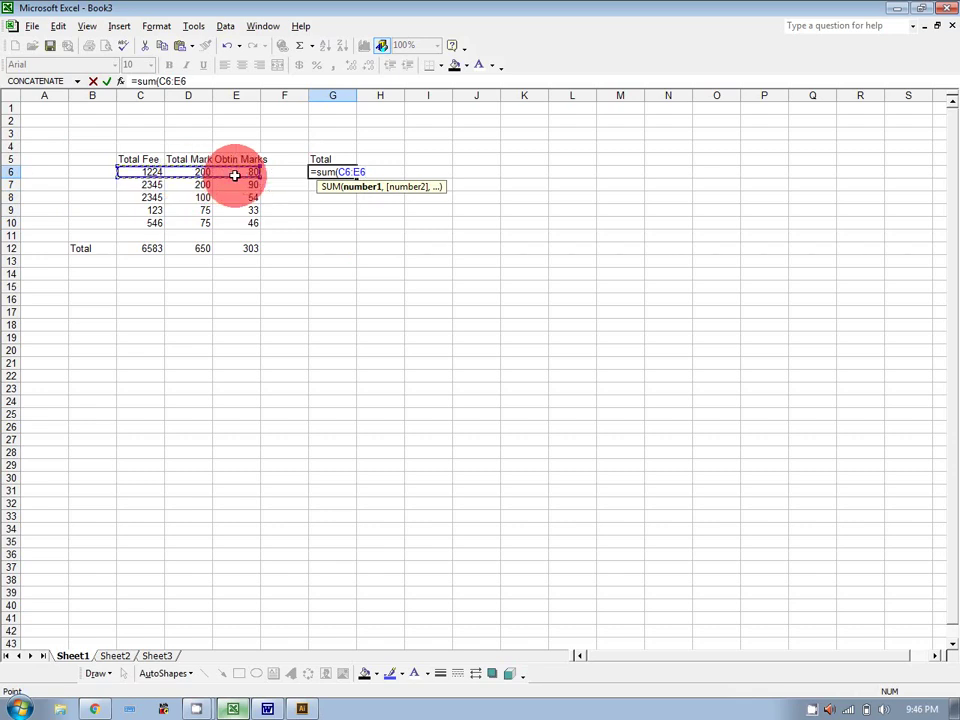
text())
key(Return)
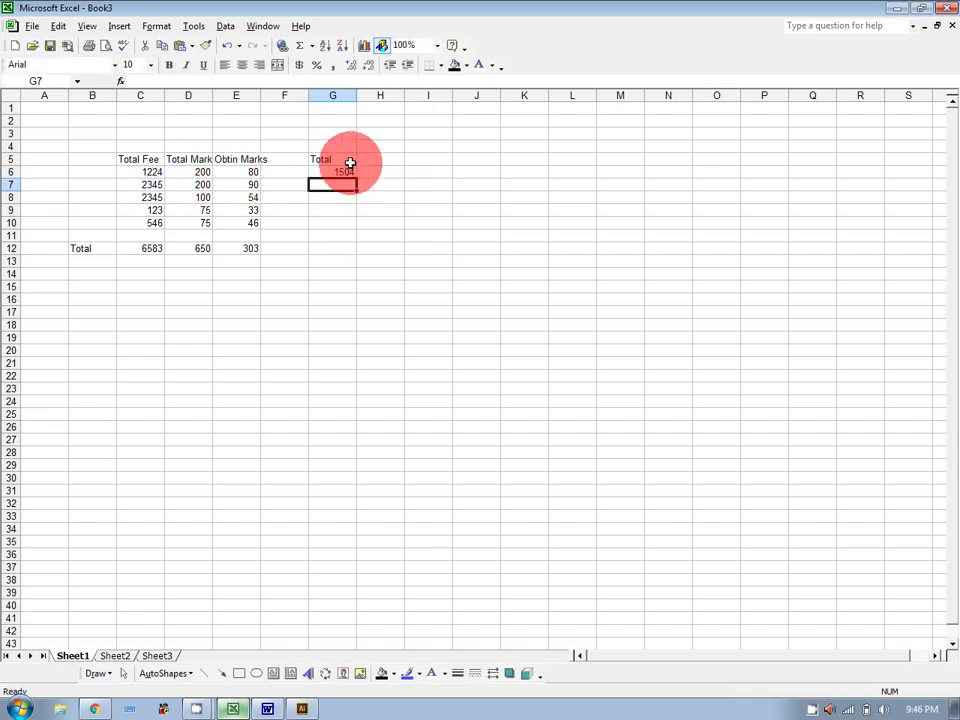
click(345, 171)
drag(356, 177, 360, 231)
click(429, 223)
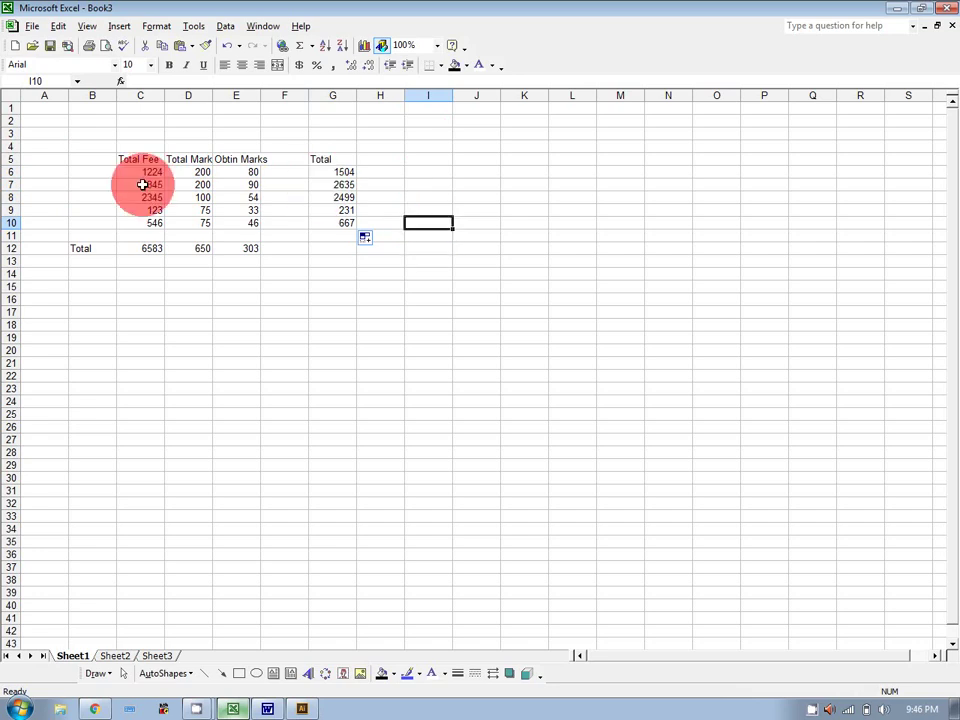
click(597, 159)
Enter 1 and 2 in M5:M6 and extend the series down to 9 in M13.
text(1)
key(Return)
text(2)
key(Return)
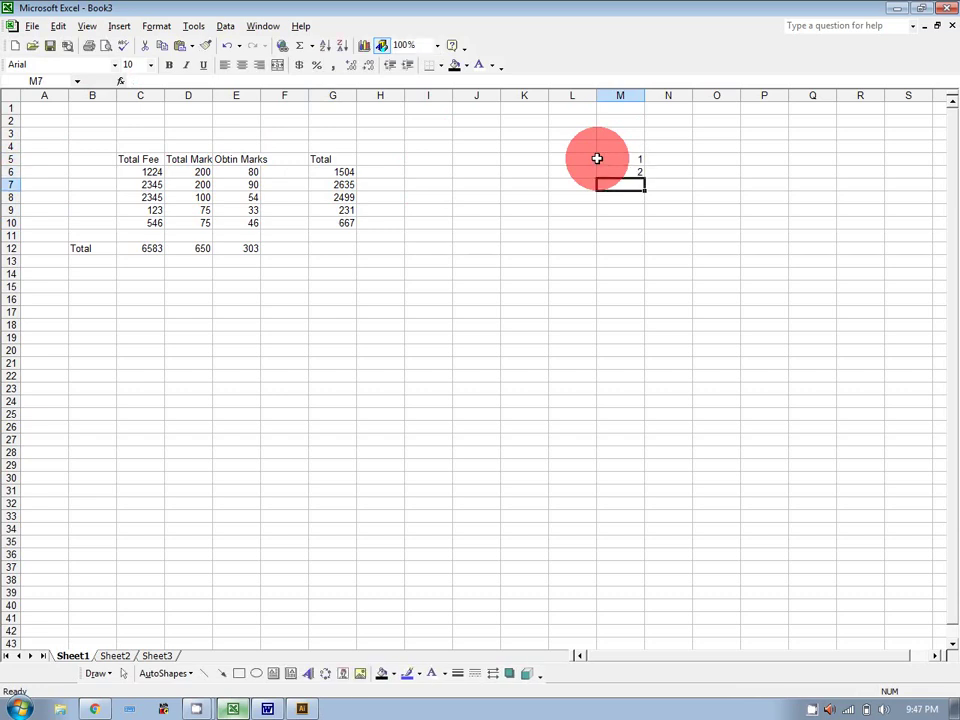
click(629, 169)
drag(634, 155, 648, 262)
click(718, 222)
Inspect the row-total formulas in G6 through G10.
click(336, 170)
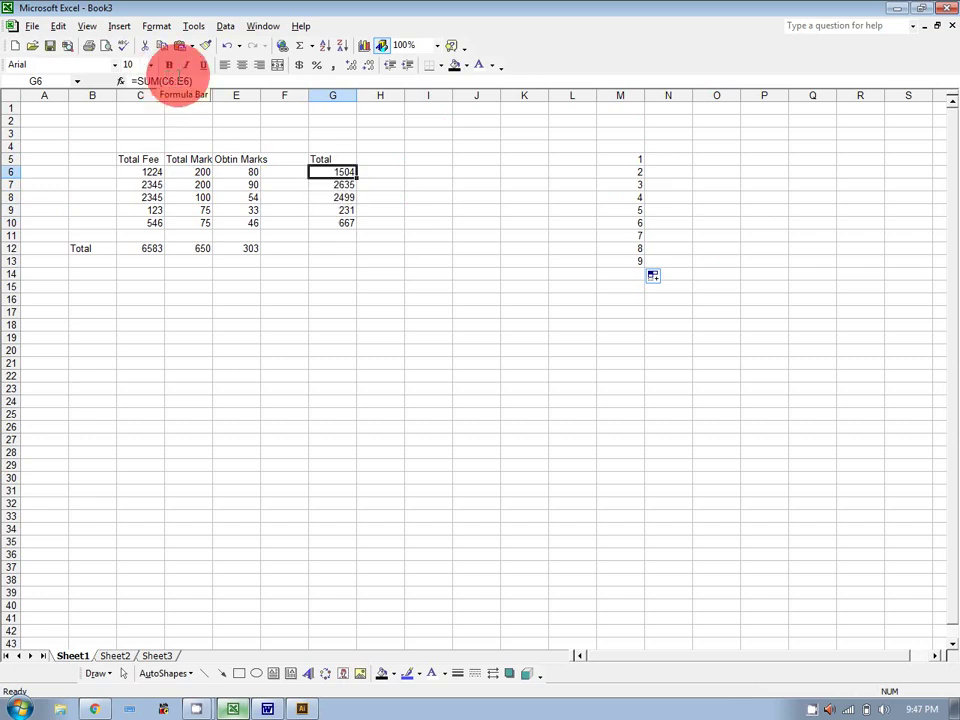
click(335, 186)
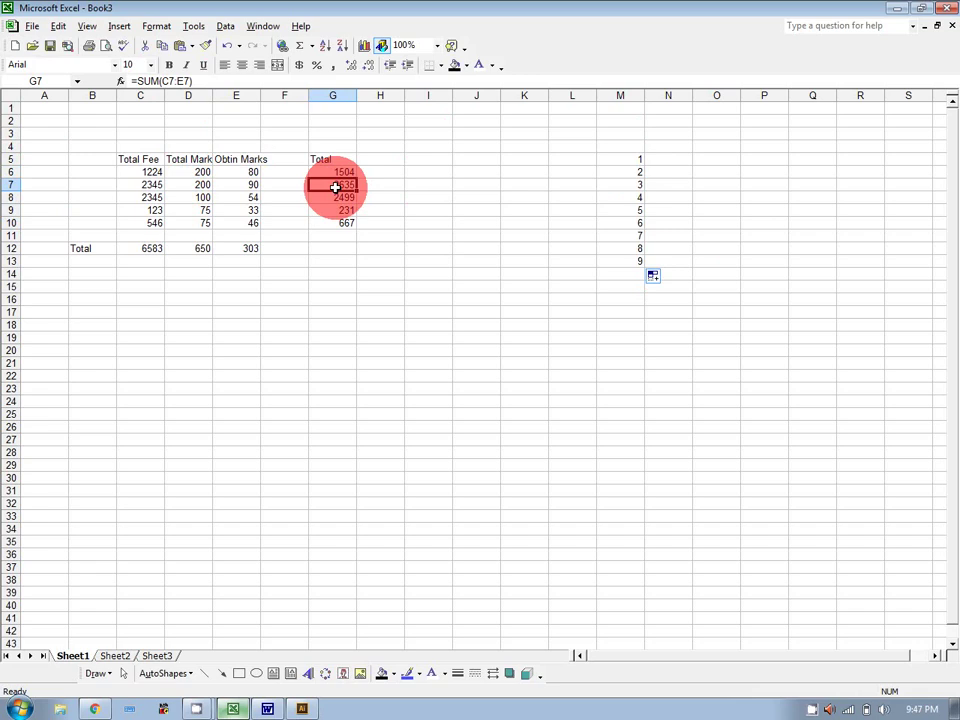
click(335, 197)
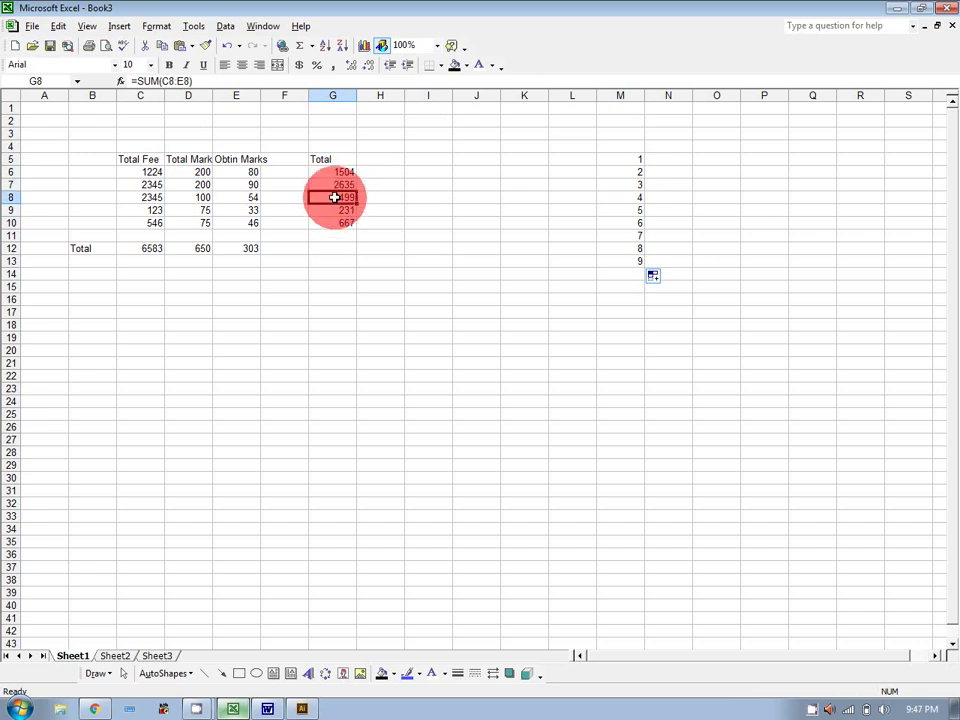
click(339, 213)
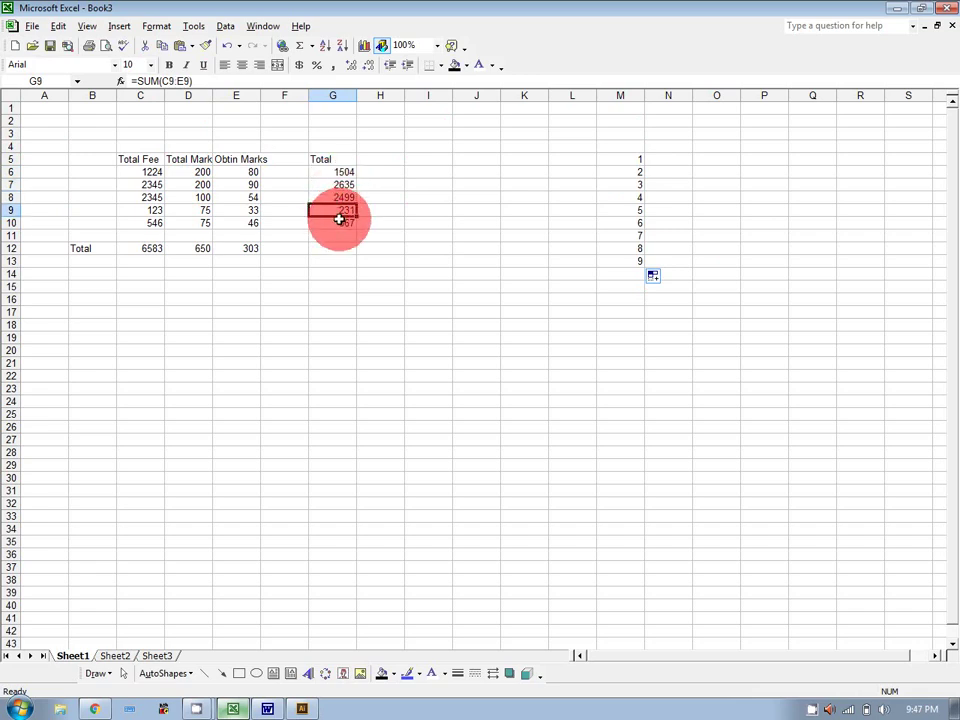
click(339, 221)
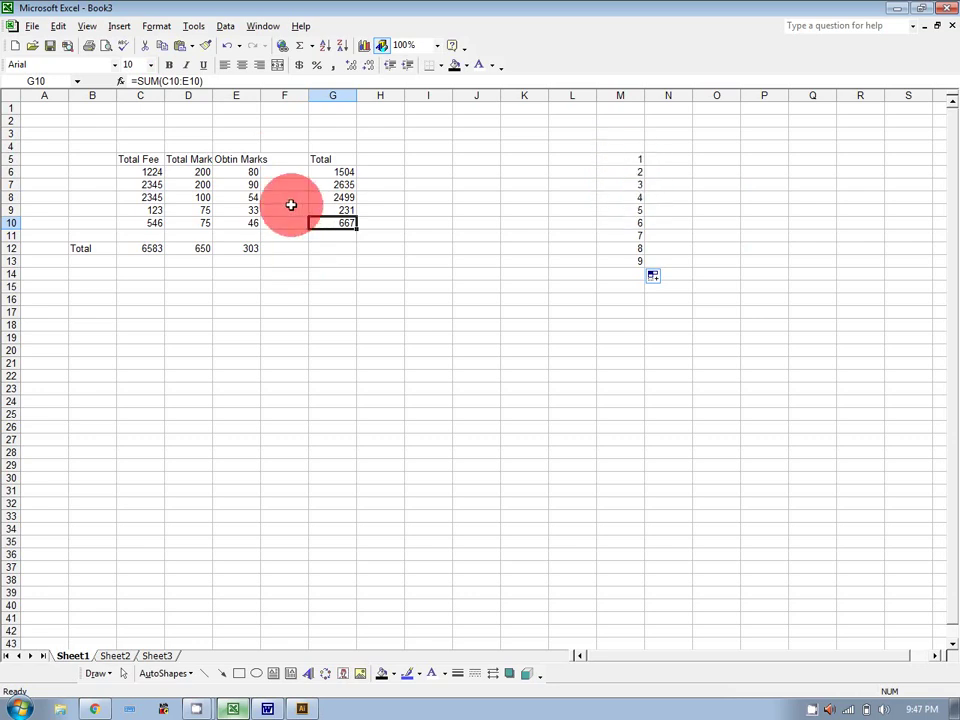
click(338, 184)
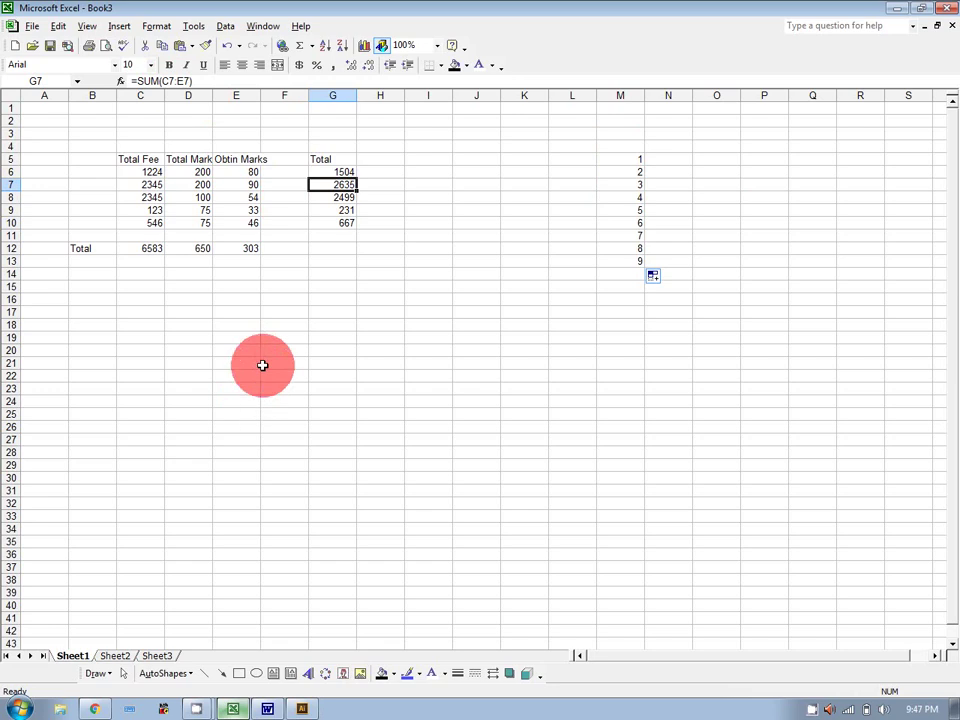
Give the totals in C12, E12, G6 and G10 a red fill.
click(147, 250)
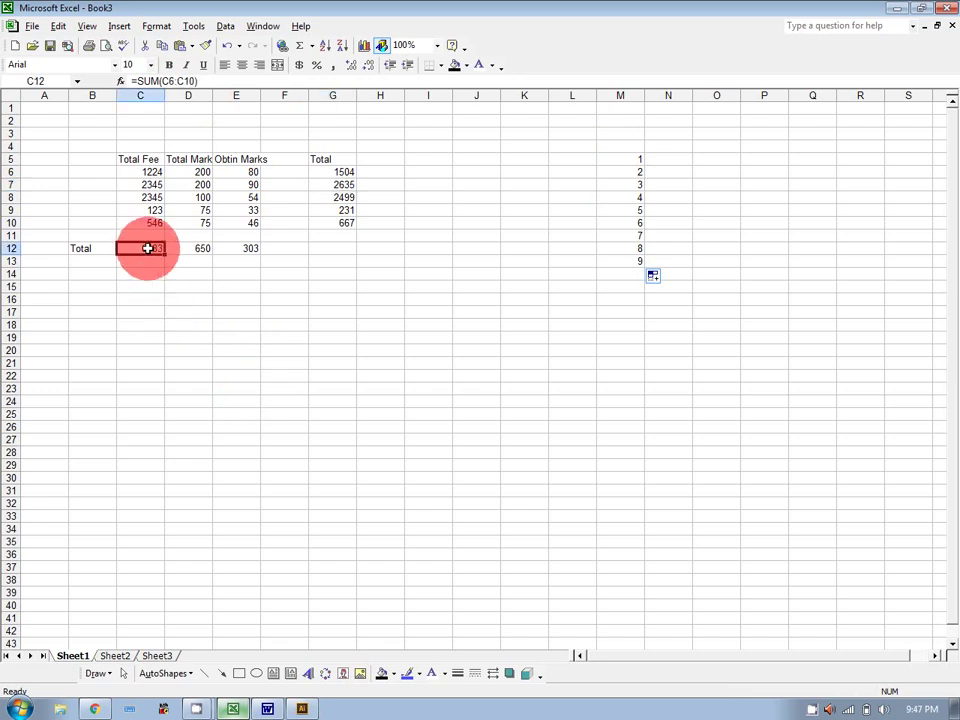
click(240, 246)
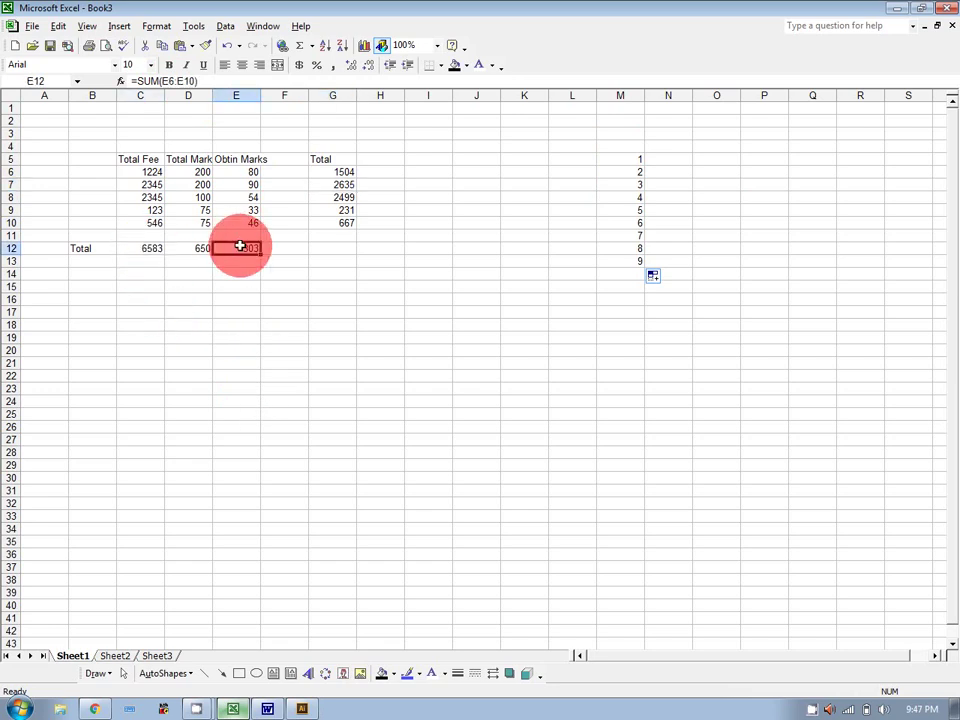
click(146, 246)
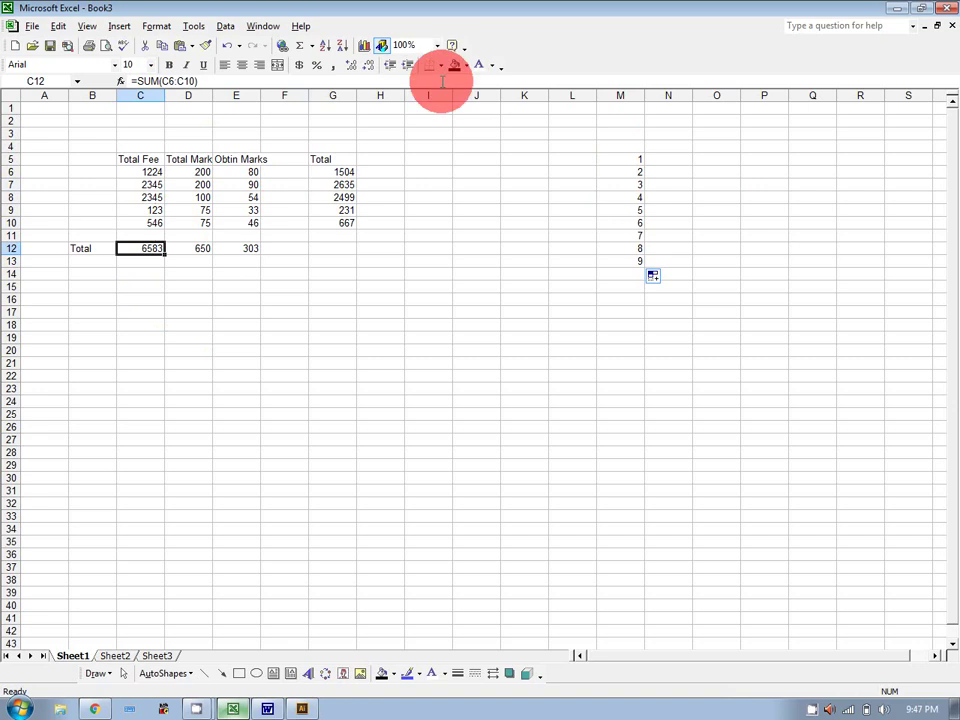
click(468, 67)
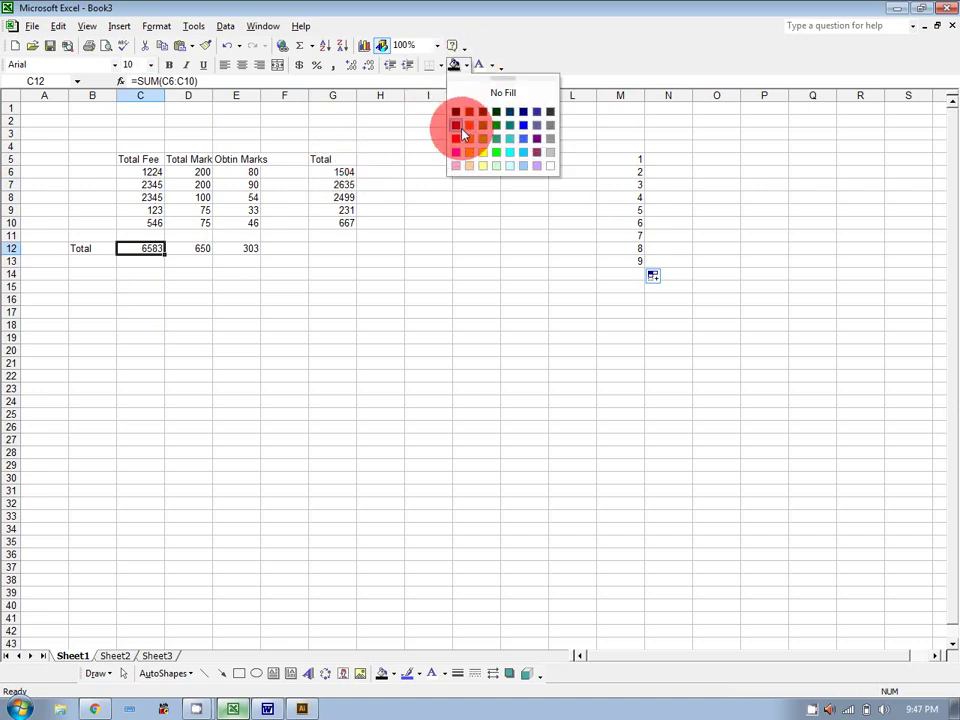
click(456, 138)
click(249, 246)
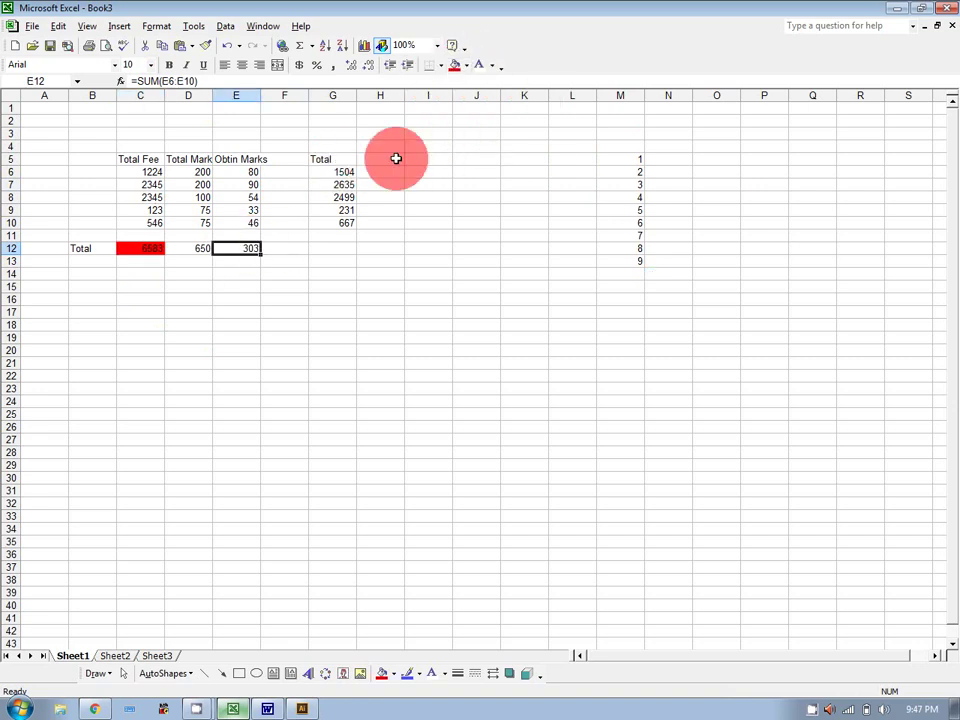
click(454, 68)
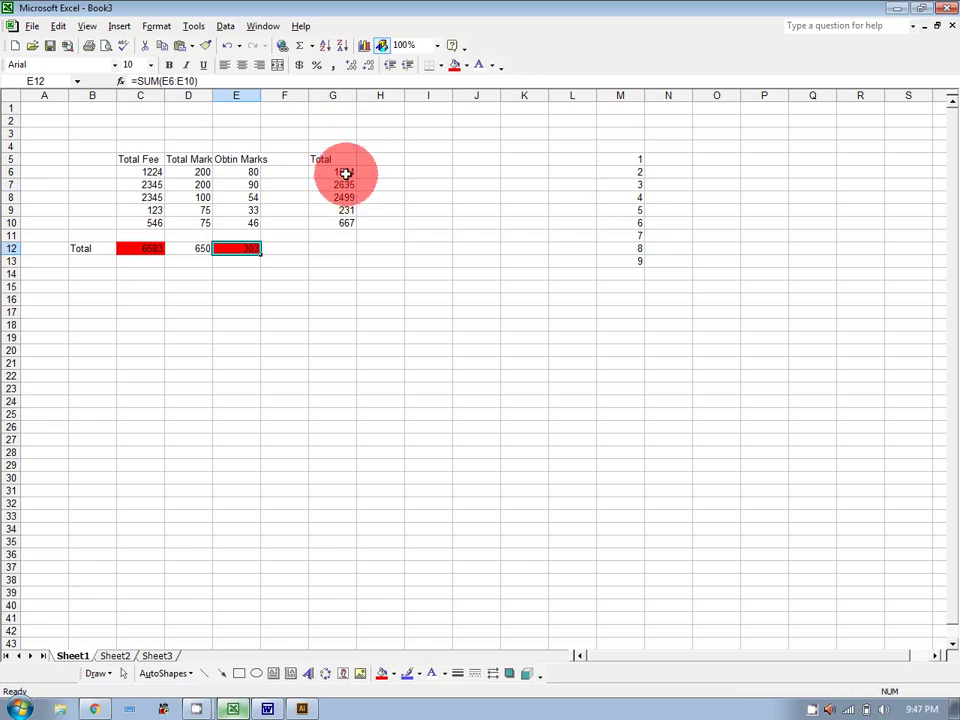
click(345, 174)
click(455, 64)
click(339, 222)
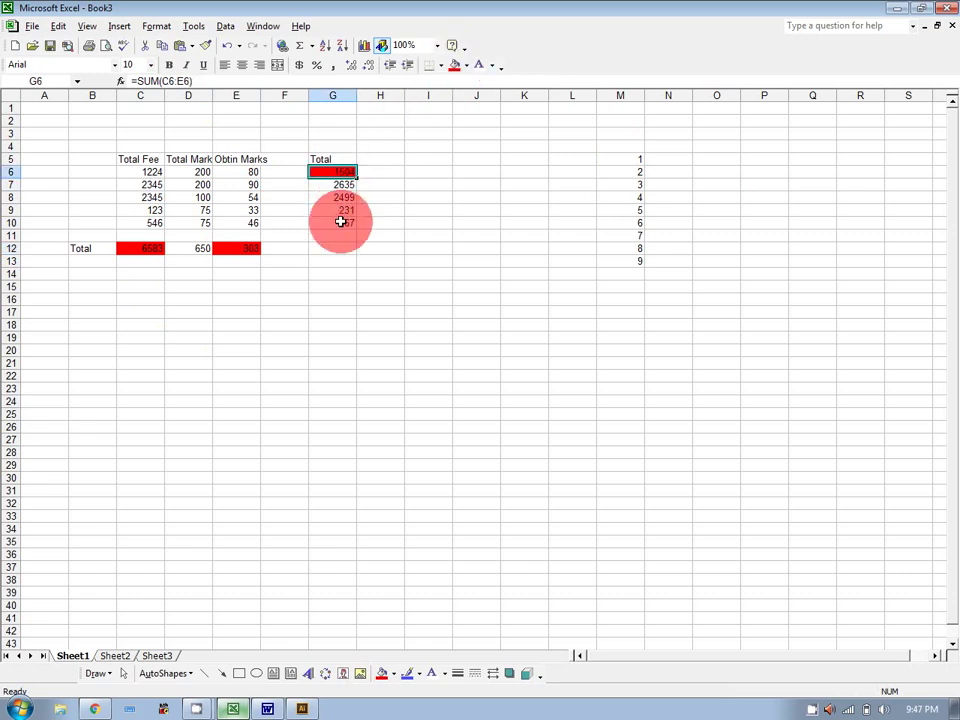
click(454, 64)
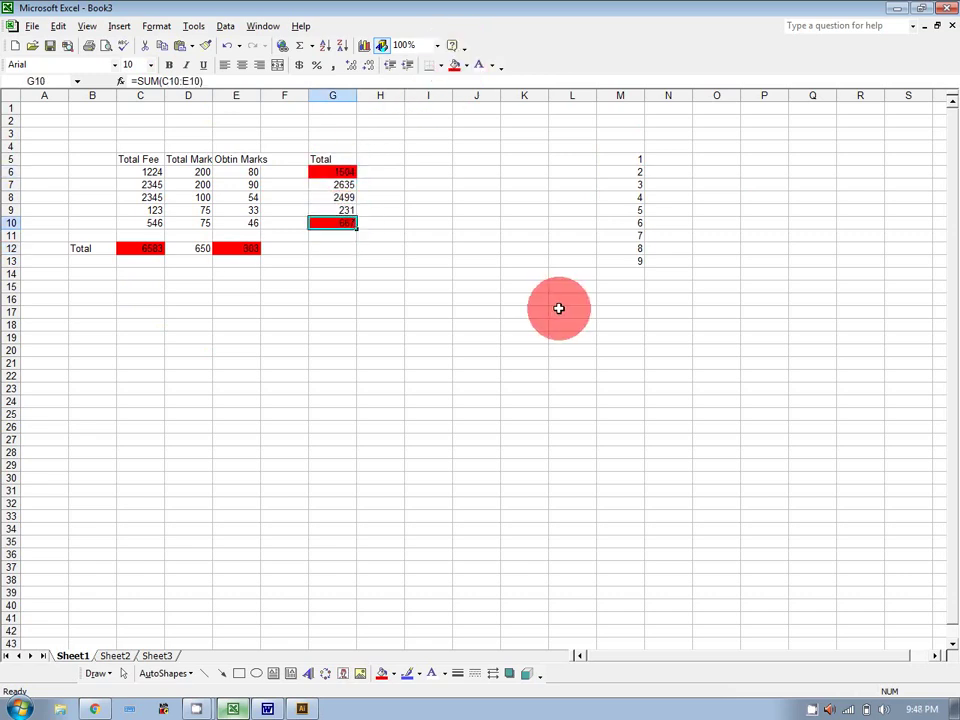
Fill cell L17 orange and start a =sum( formula in it.
click(561, 308)
click(466, 65)
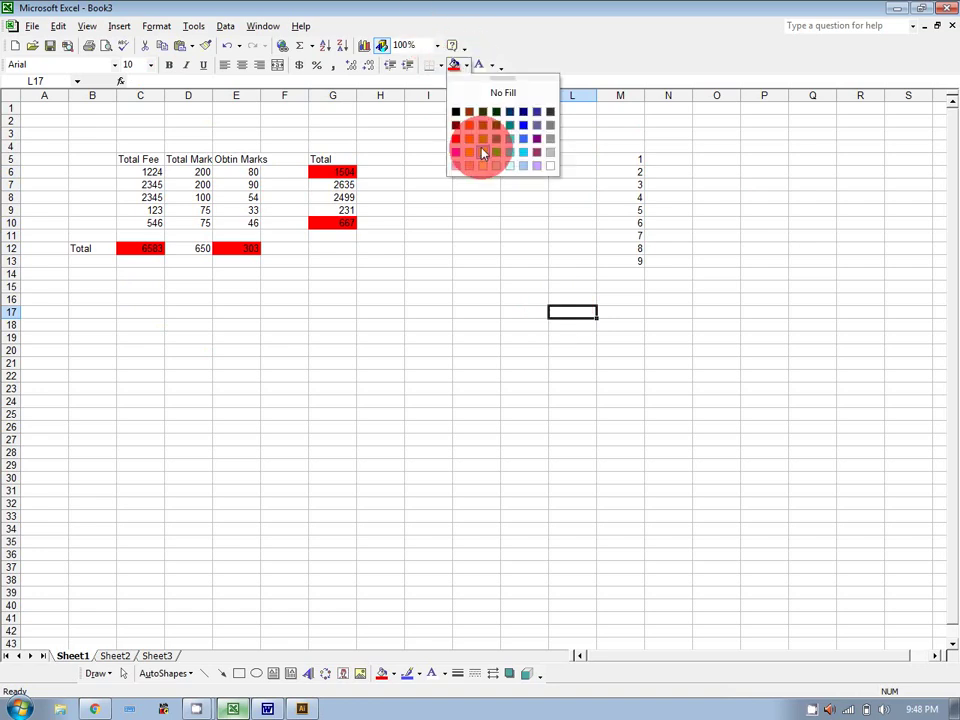
click(483, 152)
click(651, 324)
click(577, 312)
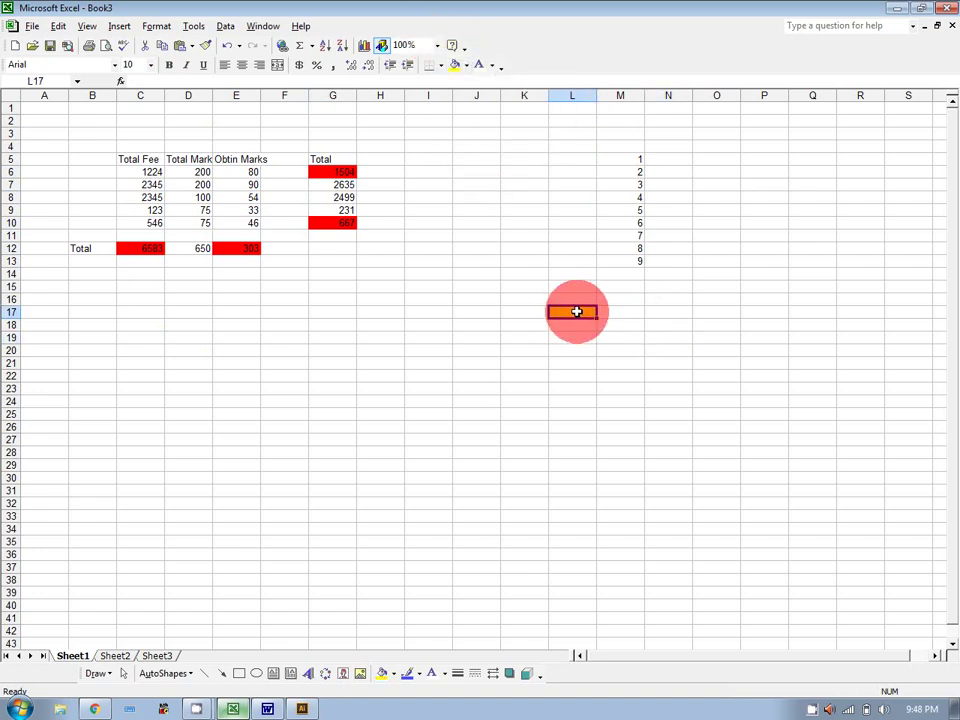
text(=sum)
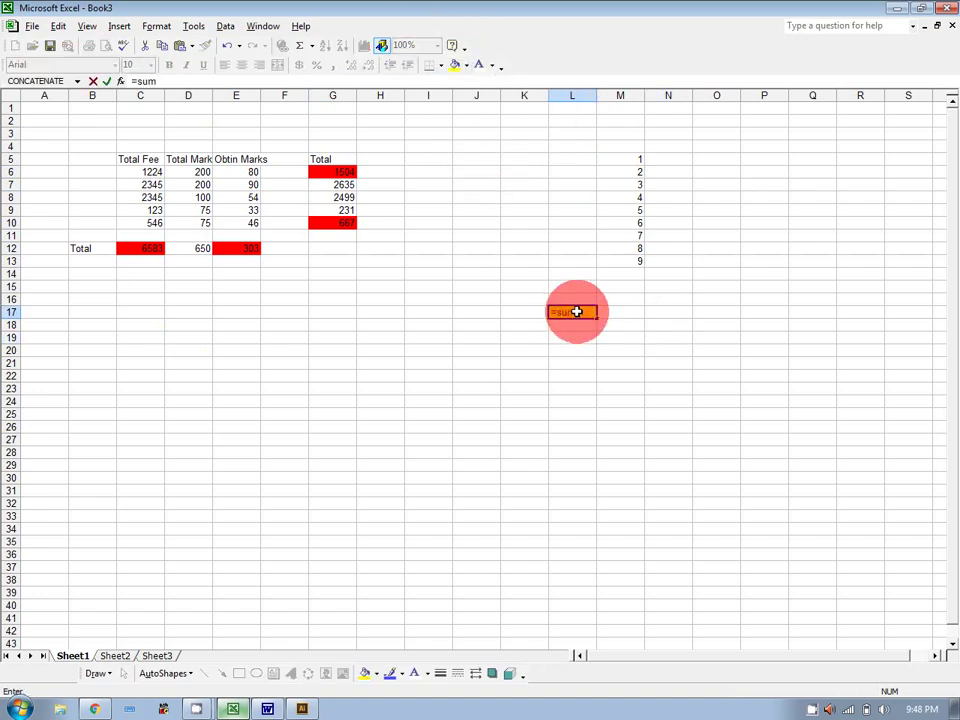
text(()
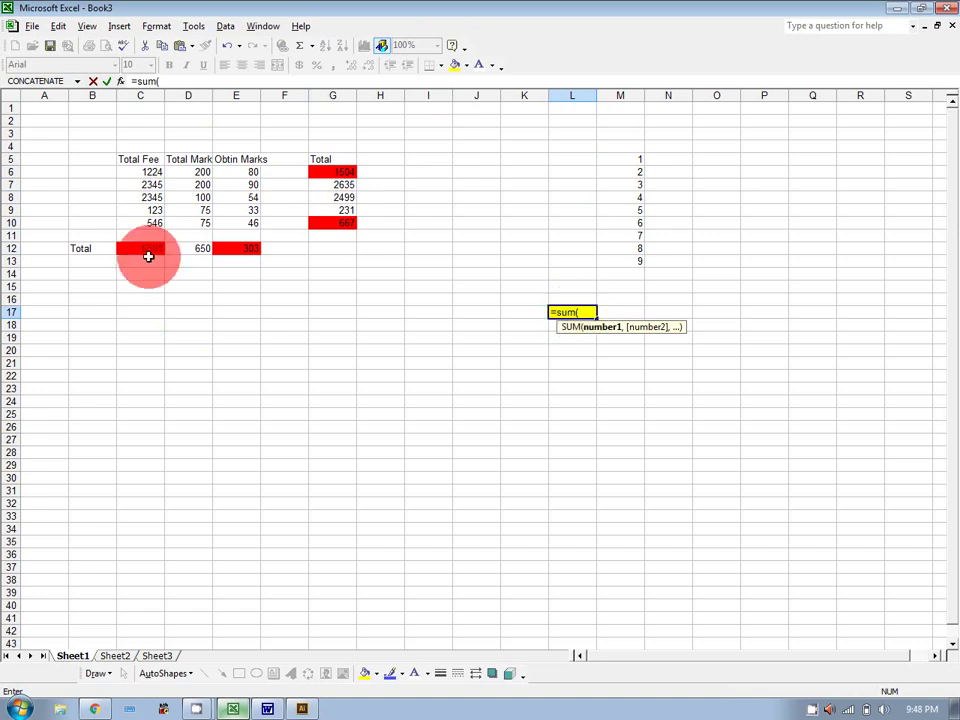
Enter =SUM(C12,E12,G6,G10) in L17, giving 9057.
mouse_move(148, 252)
mouse_down()
mouse_move(216, 248)
mouse_move(338, 170)
mouse_move(343, 249)
mouse_move(163, 252)
mouse_up()
click(191, 297)
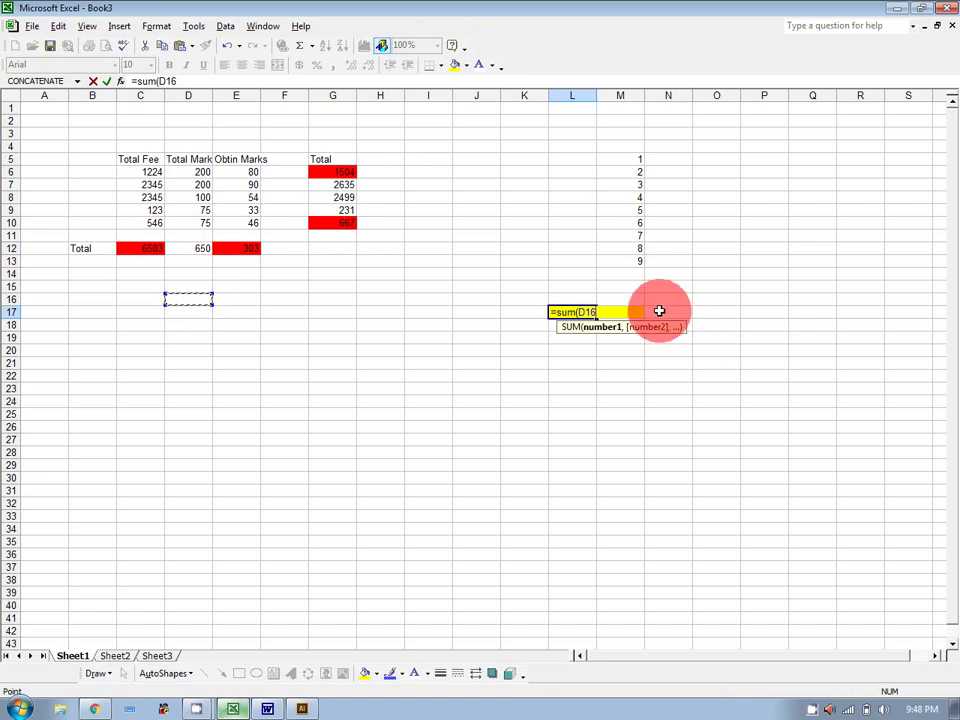
key(BackSpace)
key(BackSpace)
key(BackSpace)
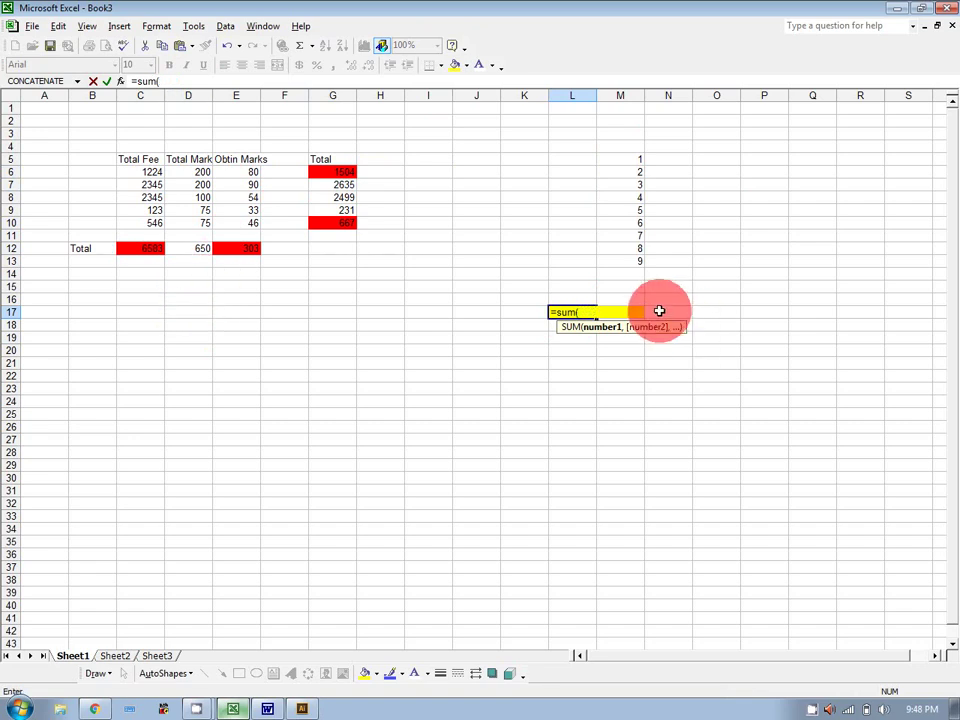
click(142, 247)
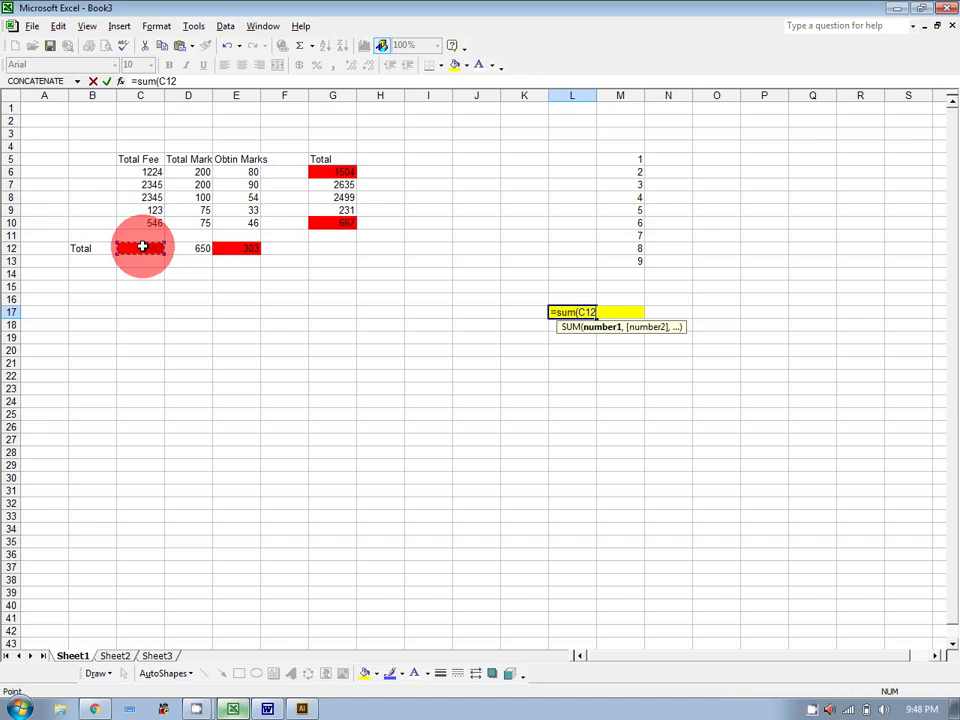
text(,)
click(228, 247)
text(,)
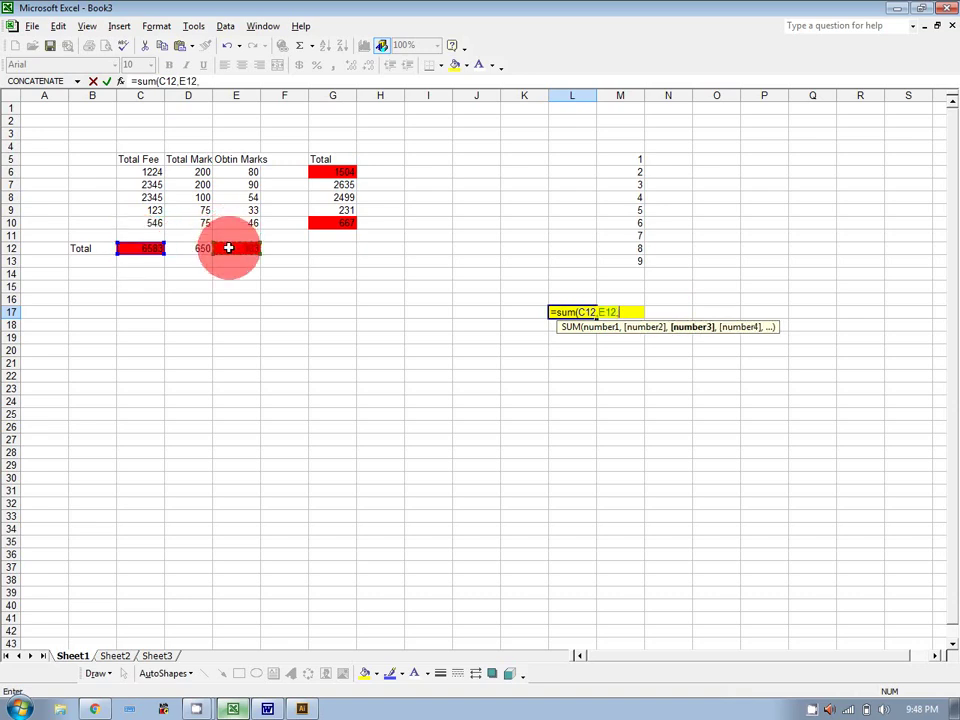
click(318, 173)
text(,)
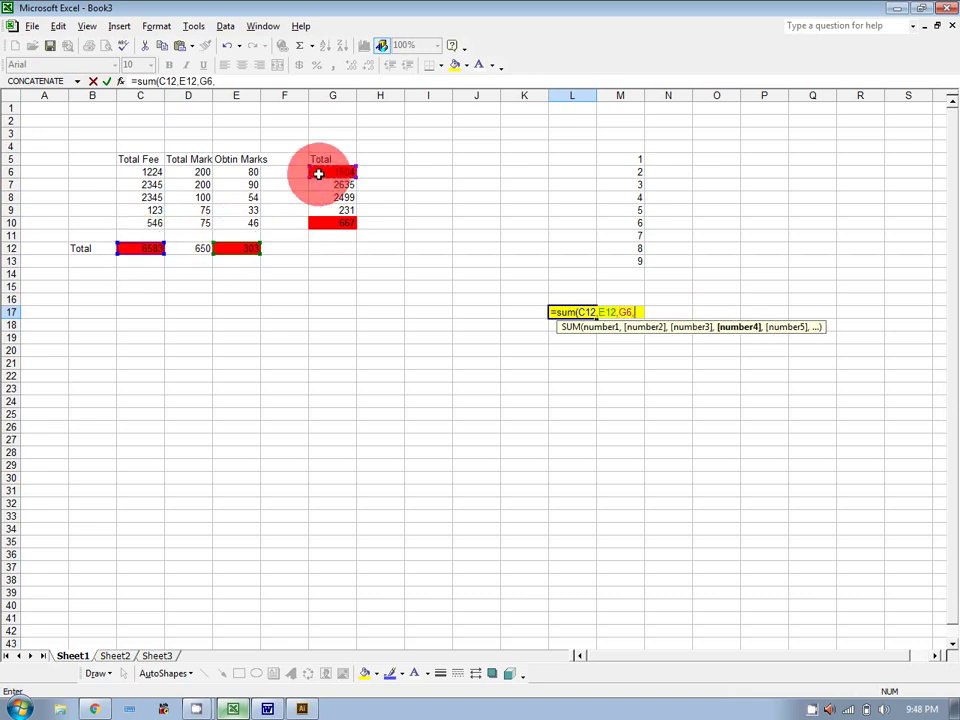
click(331, 223)
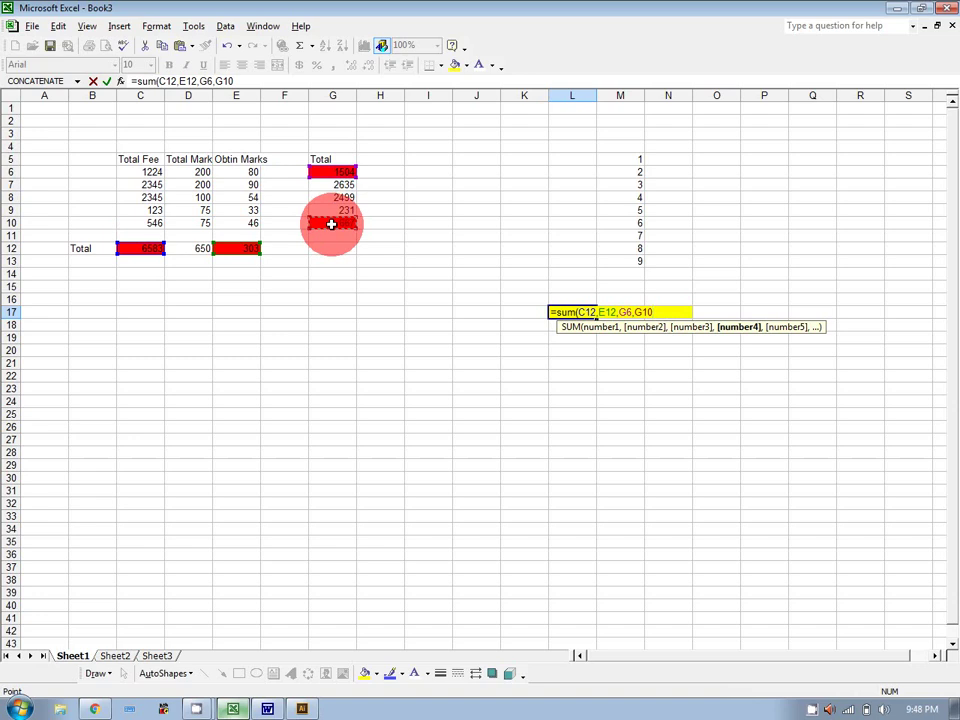
text())
key(Return)
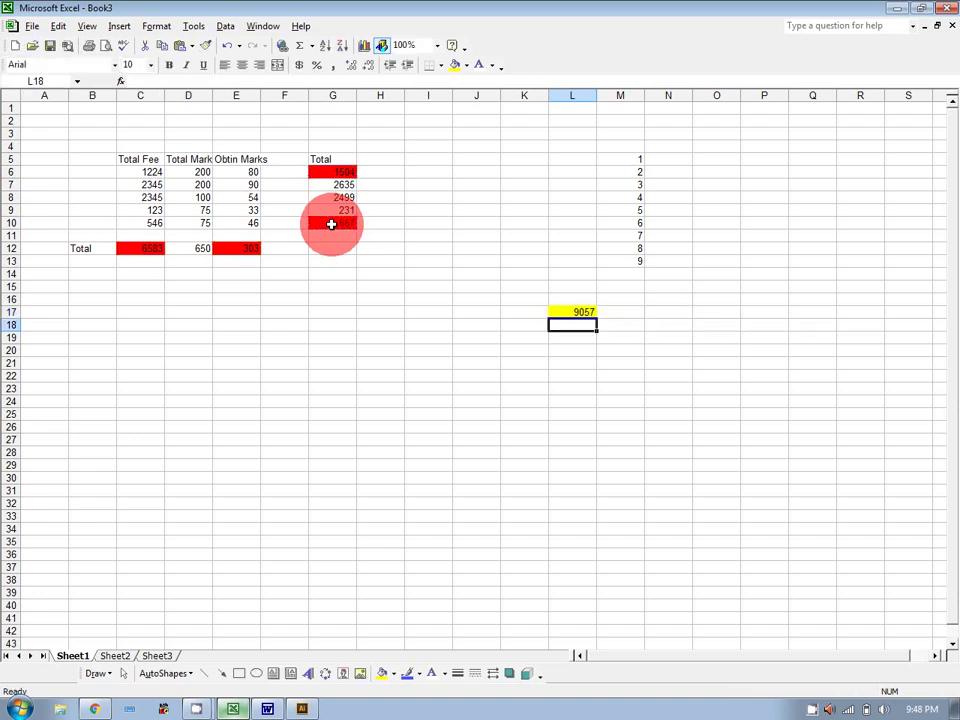
Clear L17 and bring the Word notes to the front.
click(574, 311)
key(Delete)
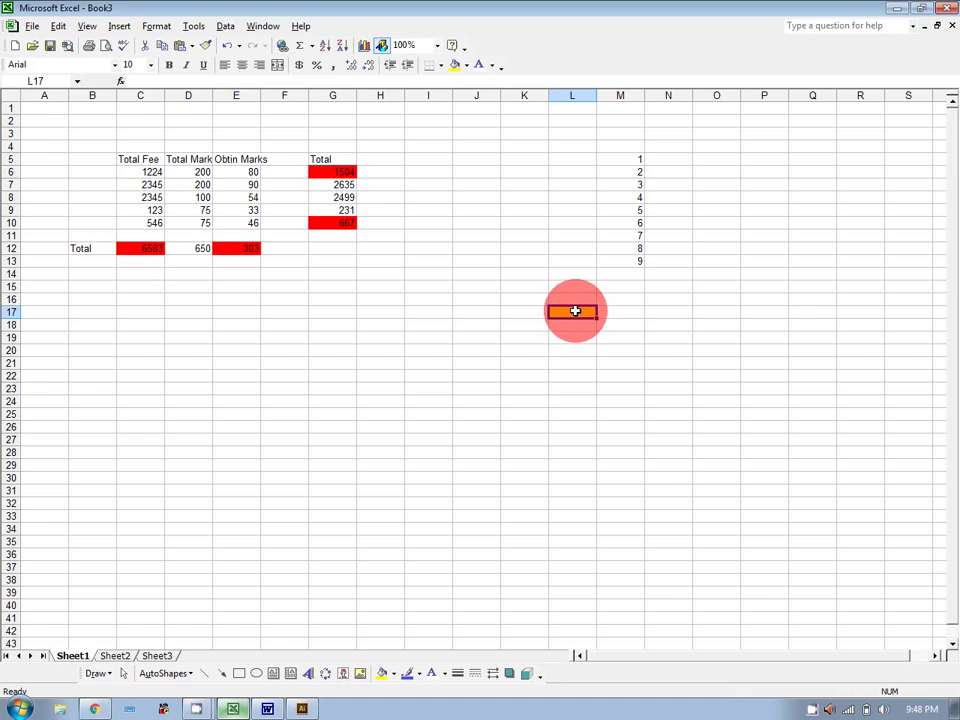
click(318, 709)
click(267, 709)
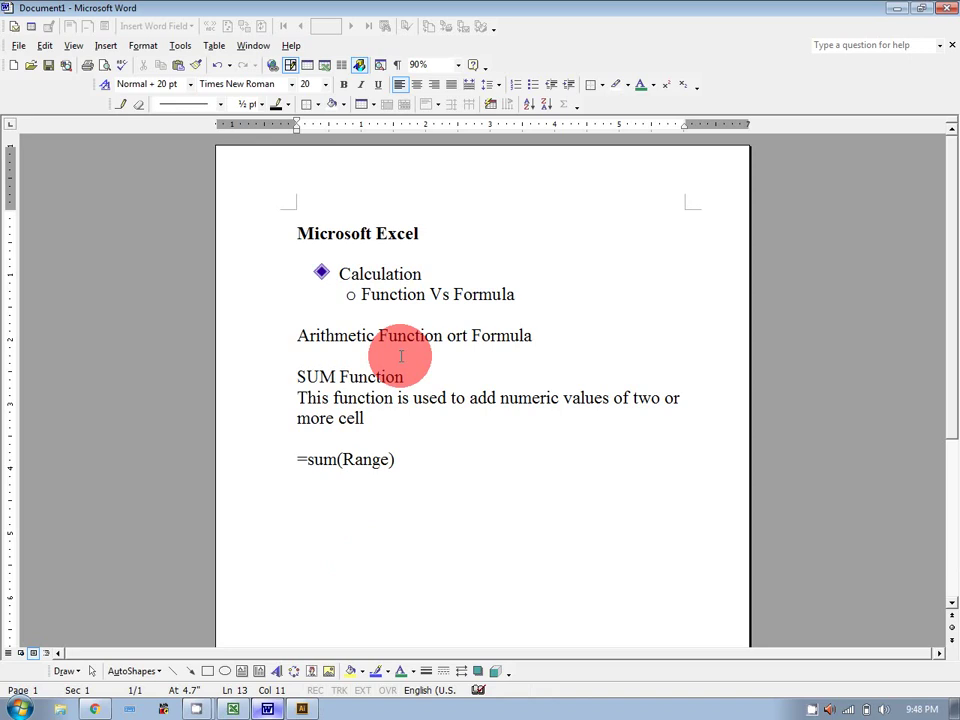
Add '=cell+cell+...' on a new line below =sum(Range) in the Word notes.
click(406, 461)
key(Return)
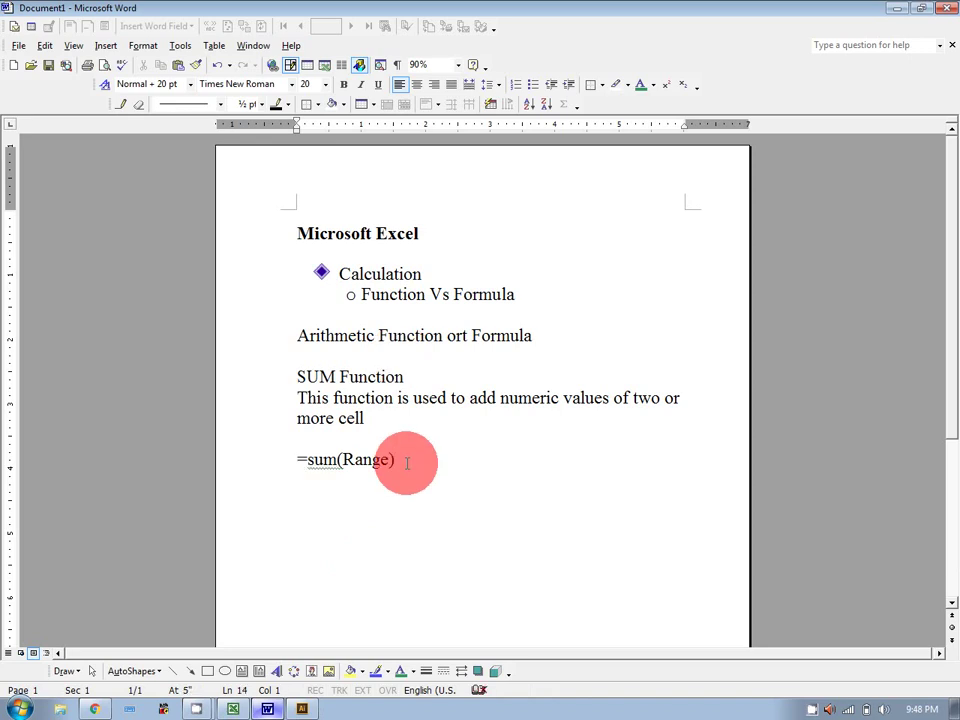
text(=cell+cell+cell)
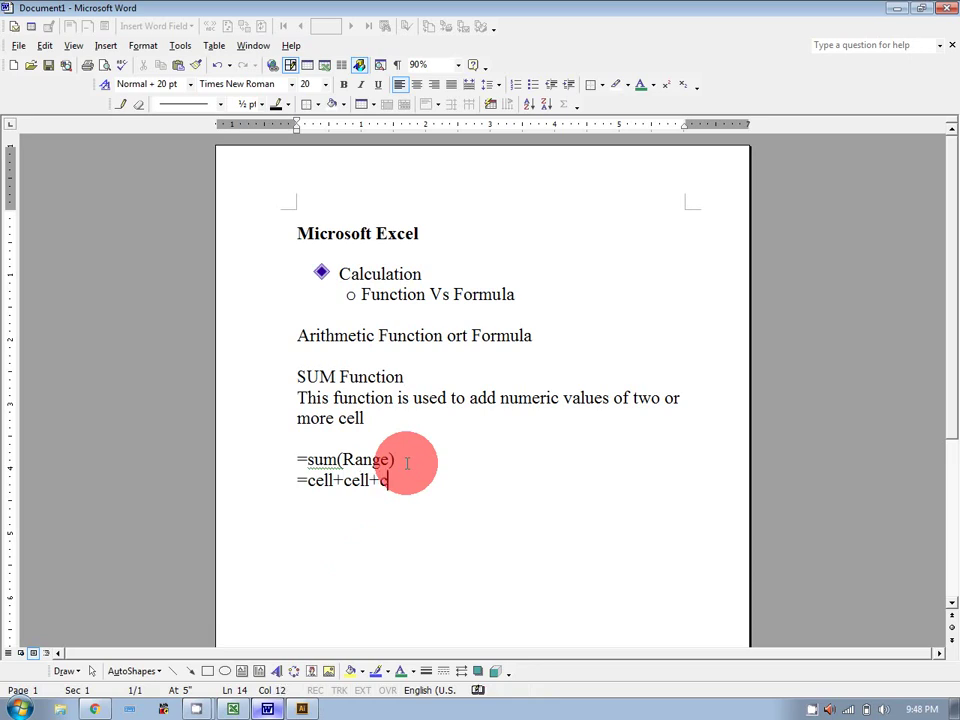
text(+...)
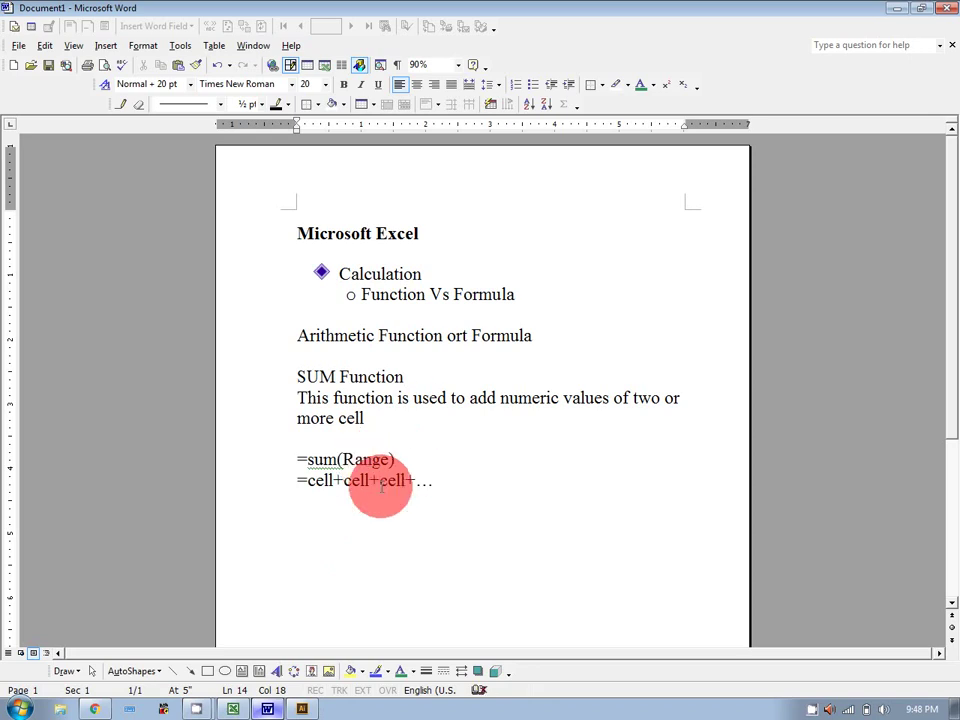
click(233, 709)
Build =C12+E12+G6+G10 in L17 by picking each cell, showing 9057.
text(=)
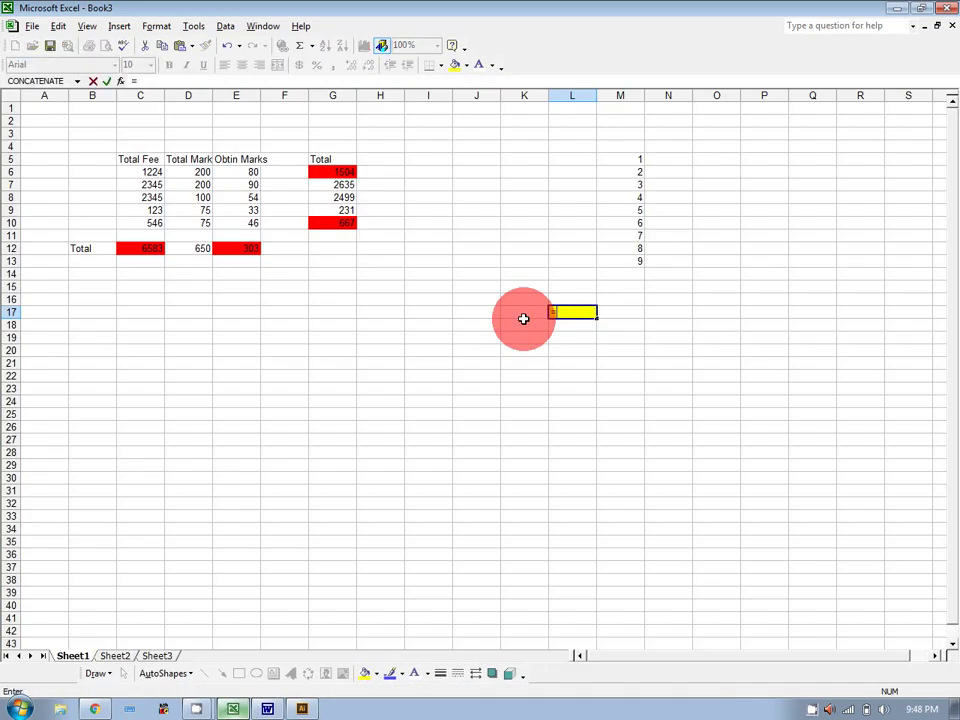
click(155, 251)
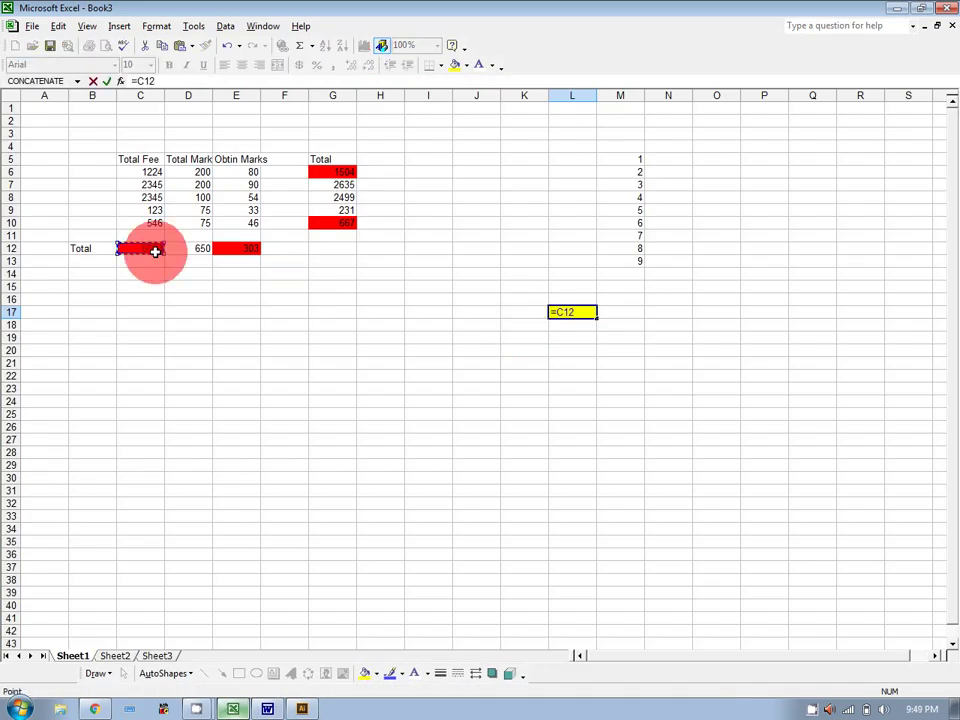
text(+)
click(234, 249)
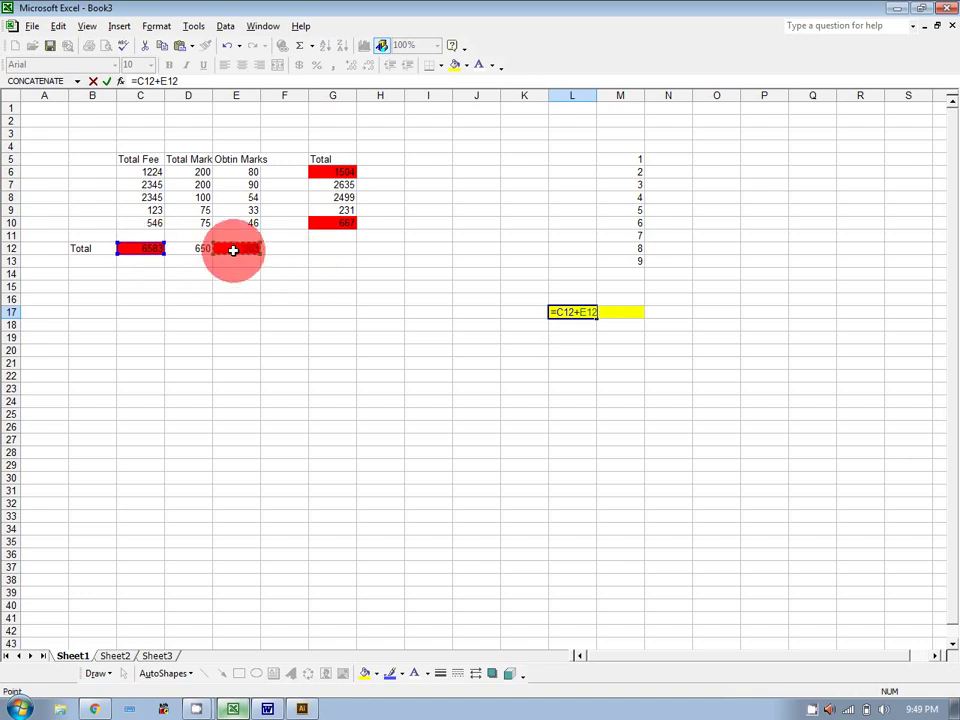
text(+)
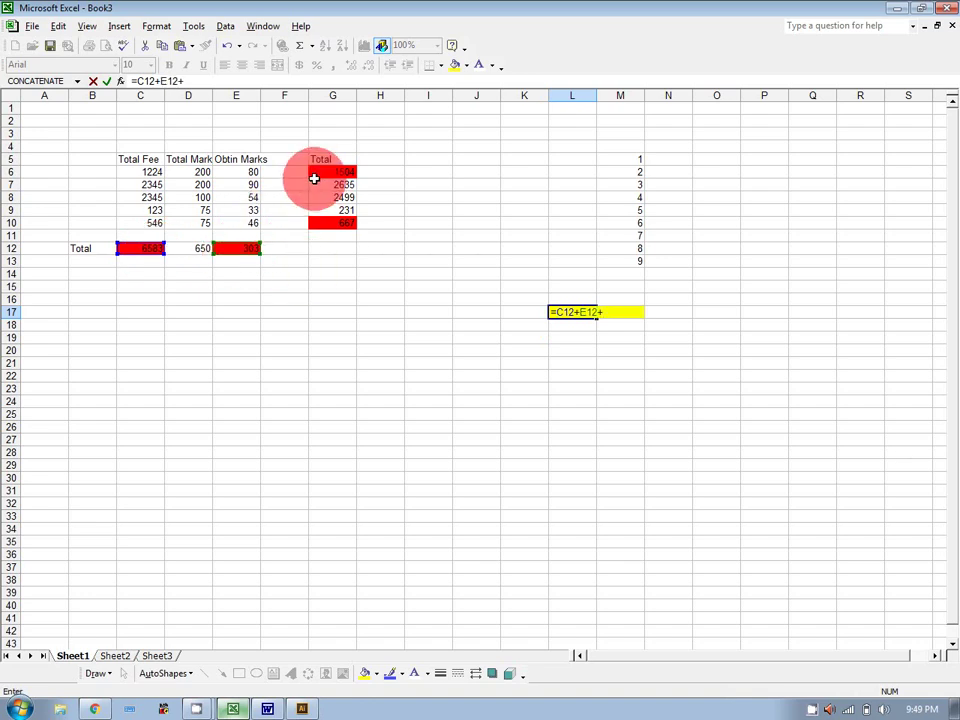
click(315, 172)
text(+)
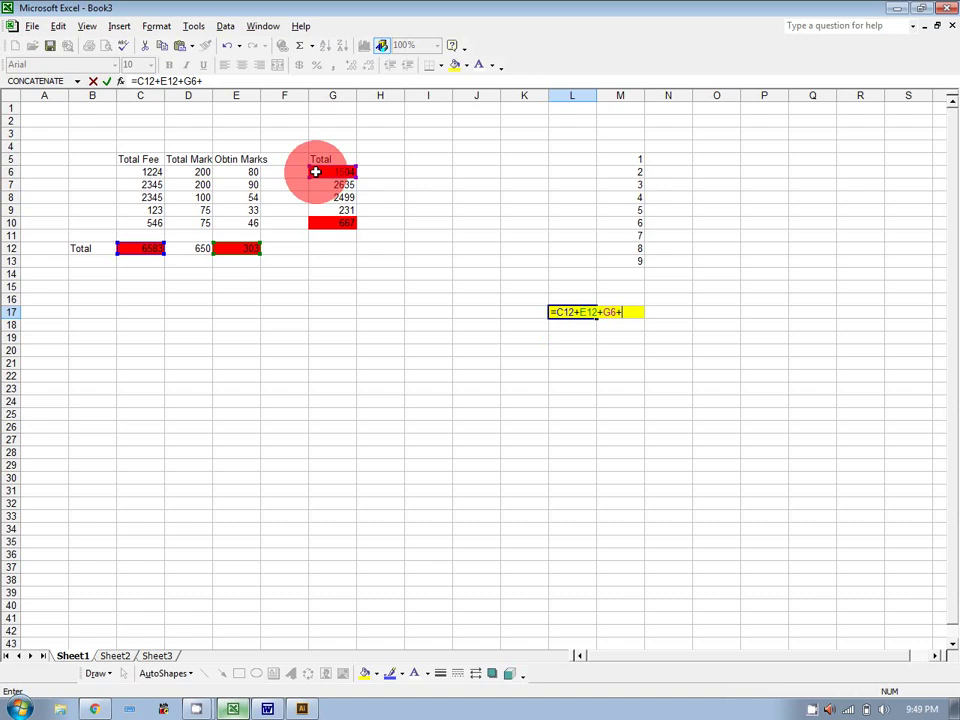
click(334, 231)
click(336, 222)
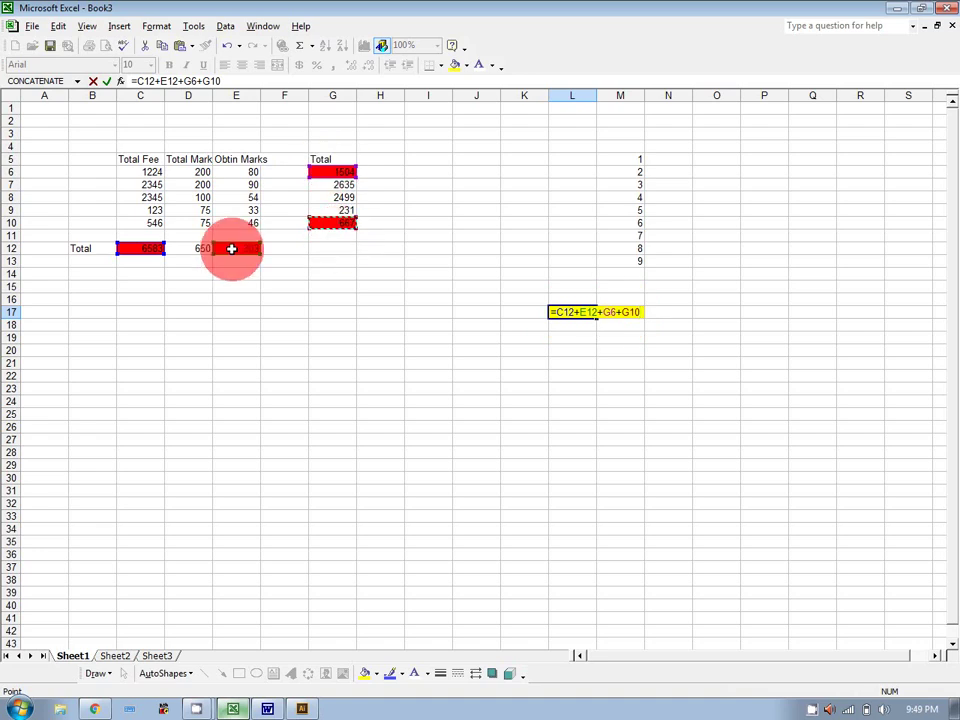
key(Return)
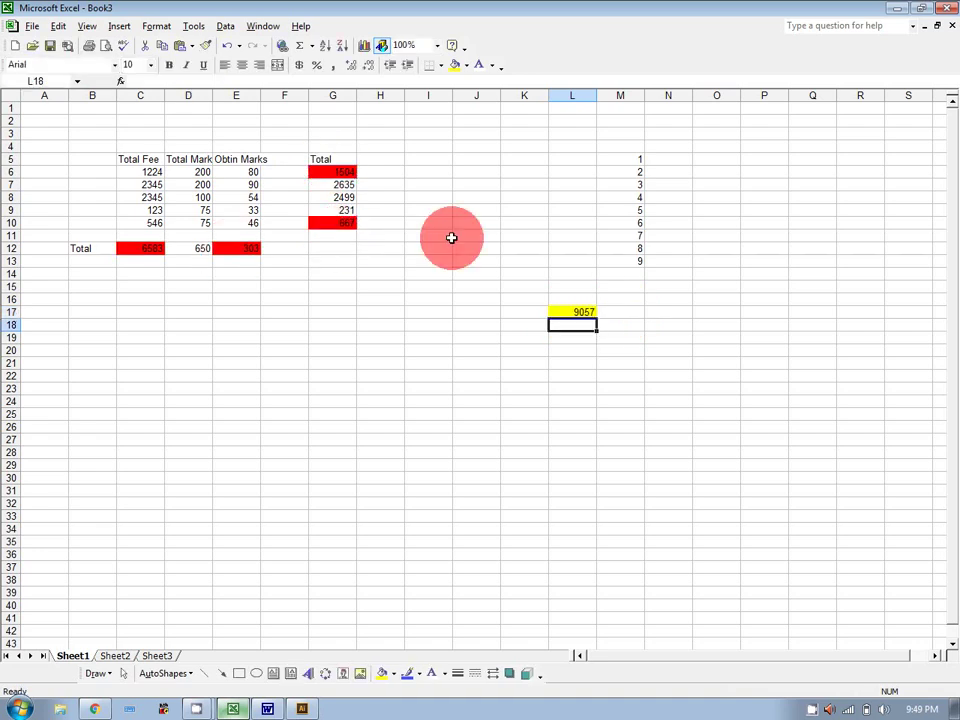
Add '=product(Range)' on a new line below =cell+cell+cell+… in the Word notes.
click(267, 709)
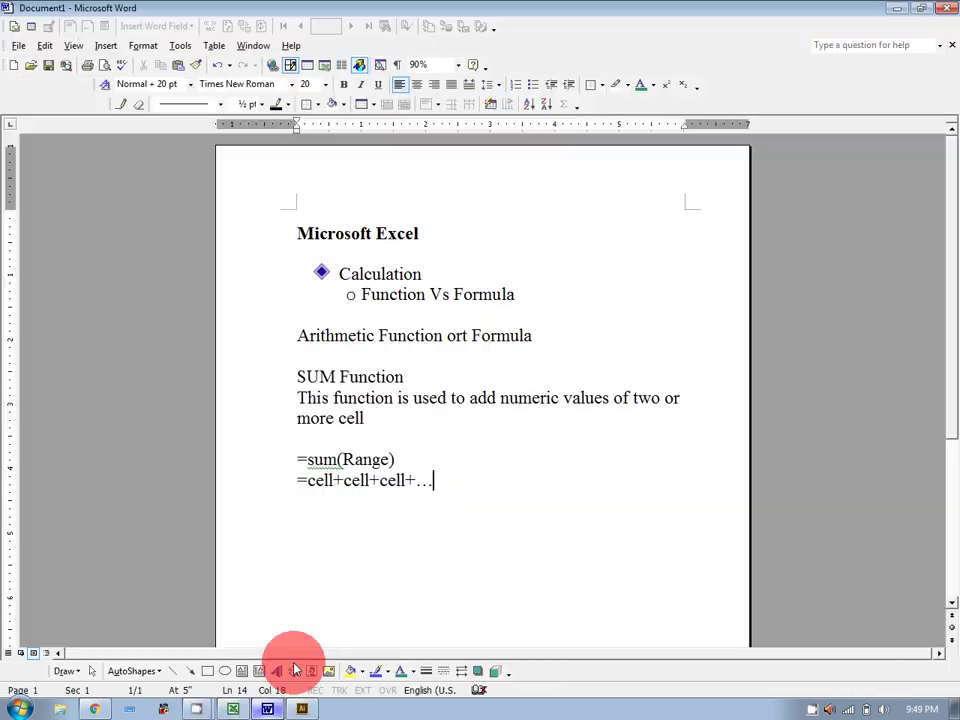
drag(297, 459, 399, 459)
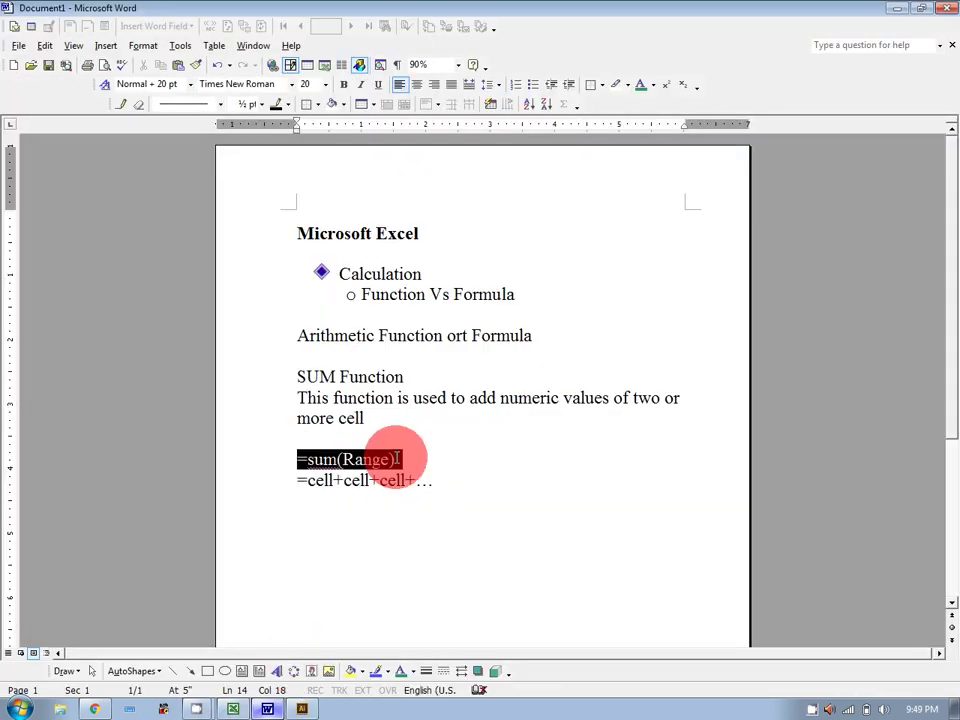
drag(296, 480, 419, 480)
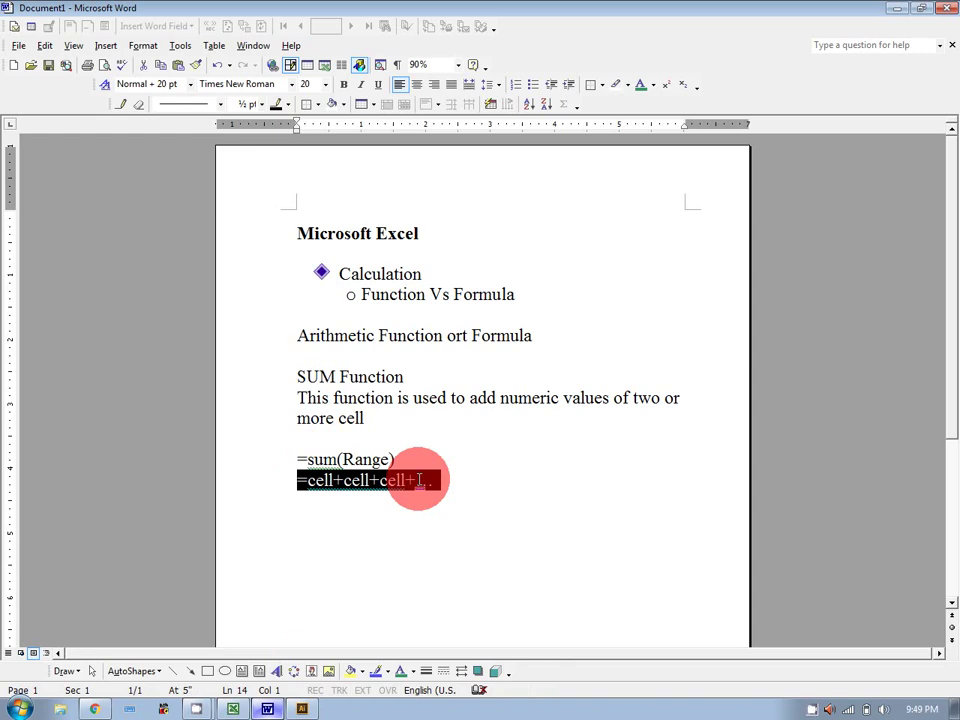
click(487, 487)
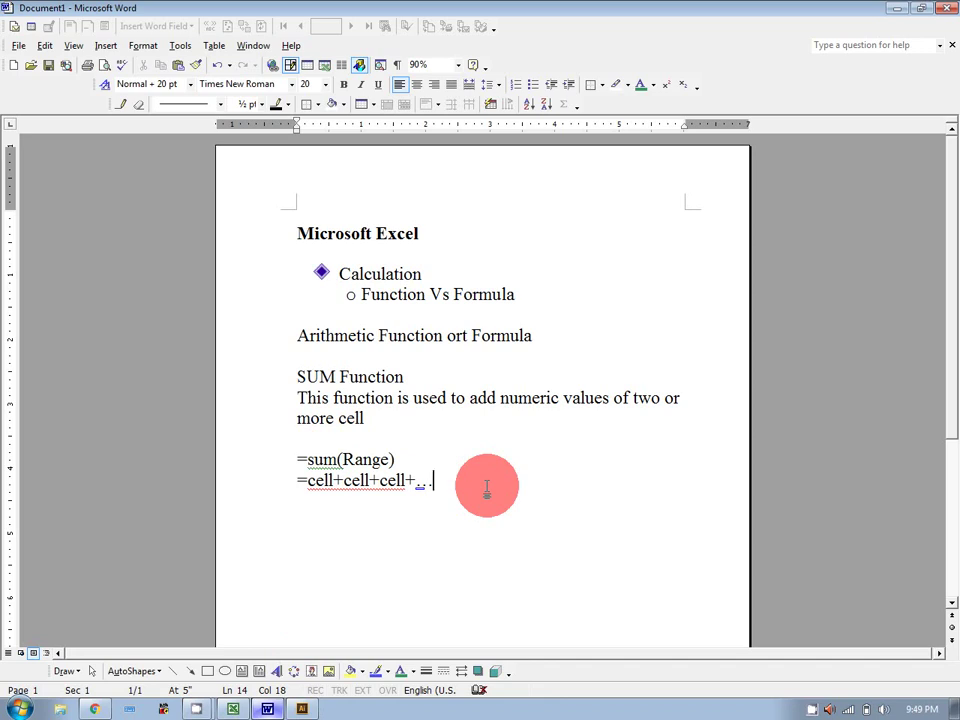
key(Return)
key(Return)
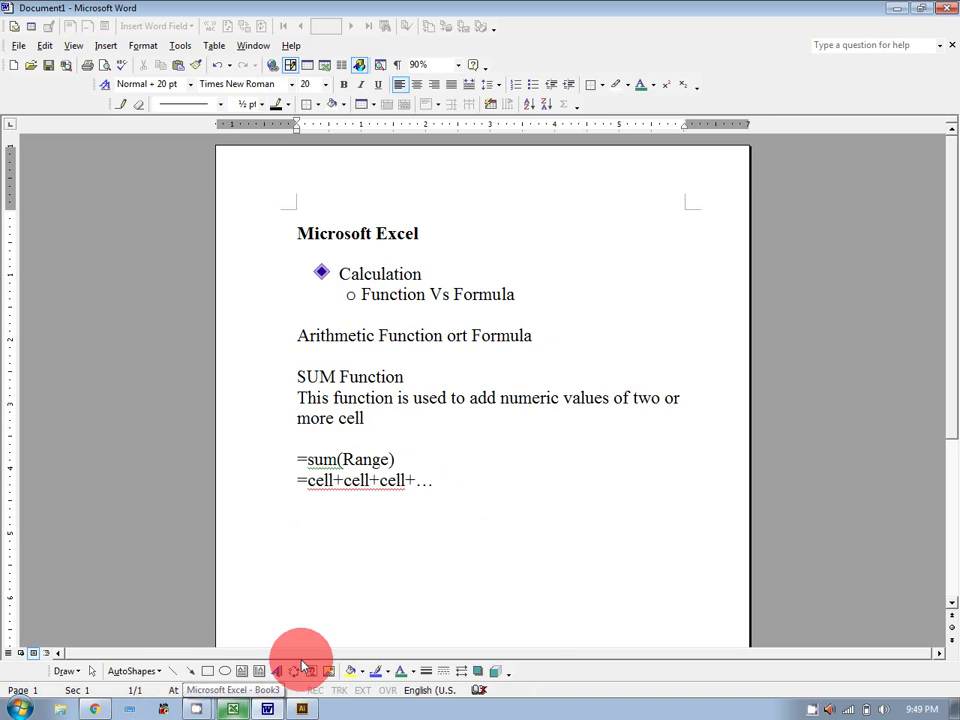
text(=product)
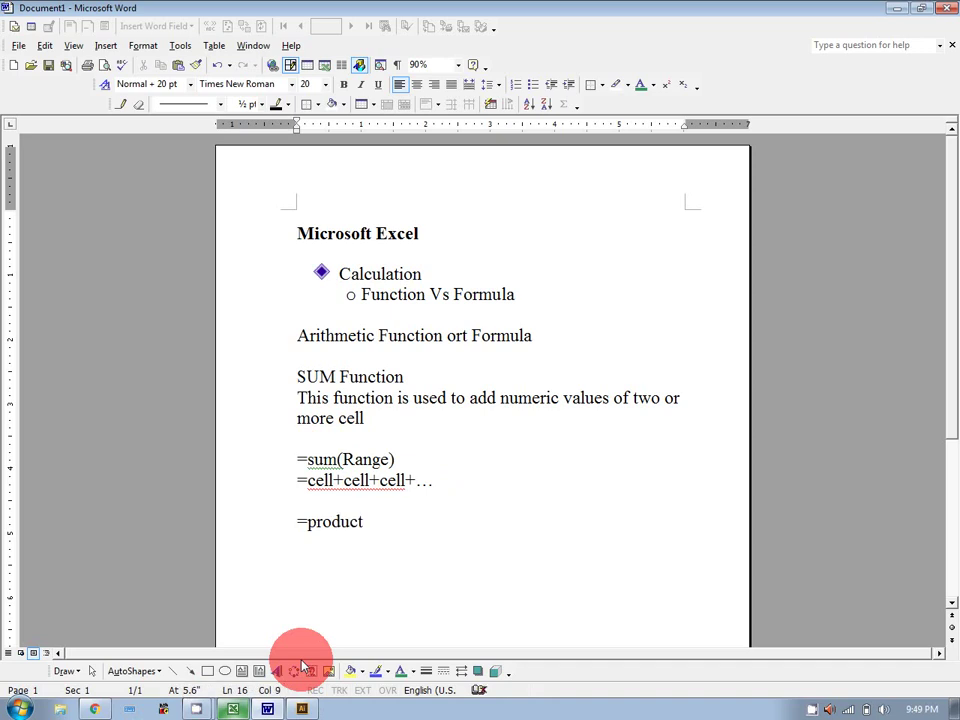
text((Range))
key(Return)
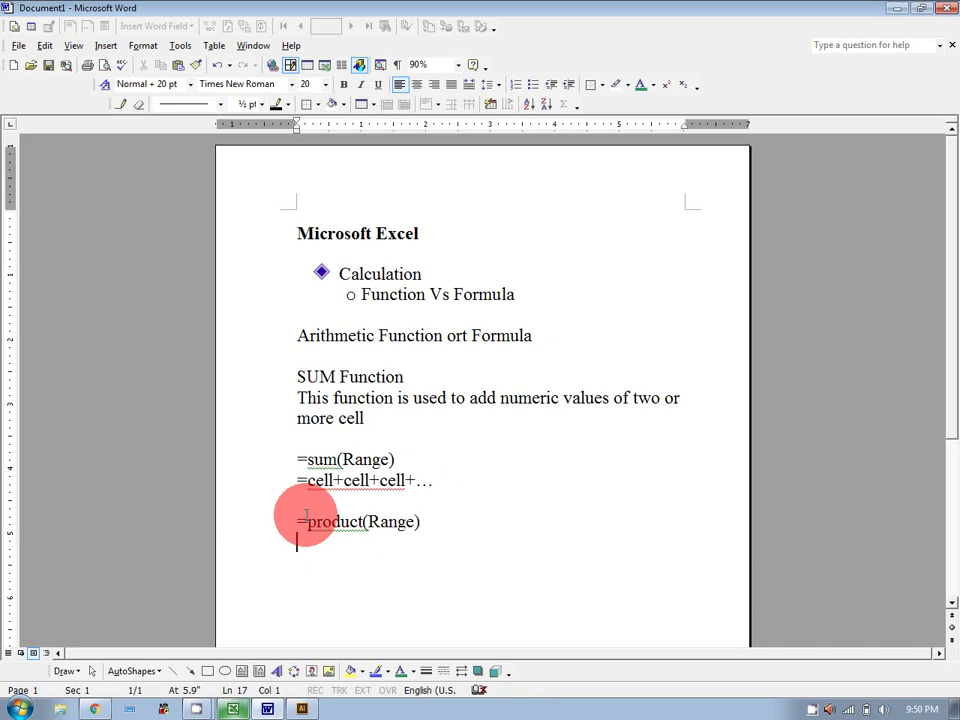
Enter 120 in C24 and 40 in D24.
click(236, 710)
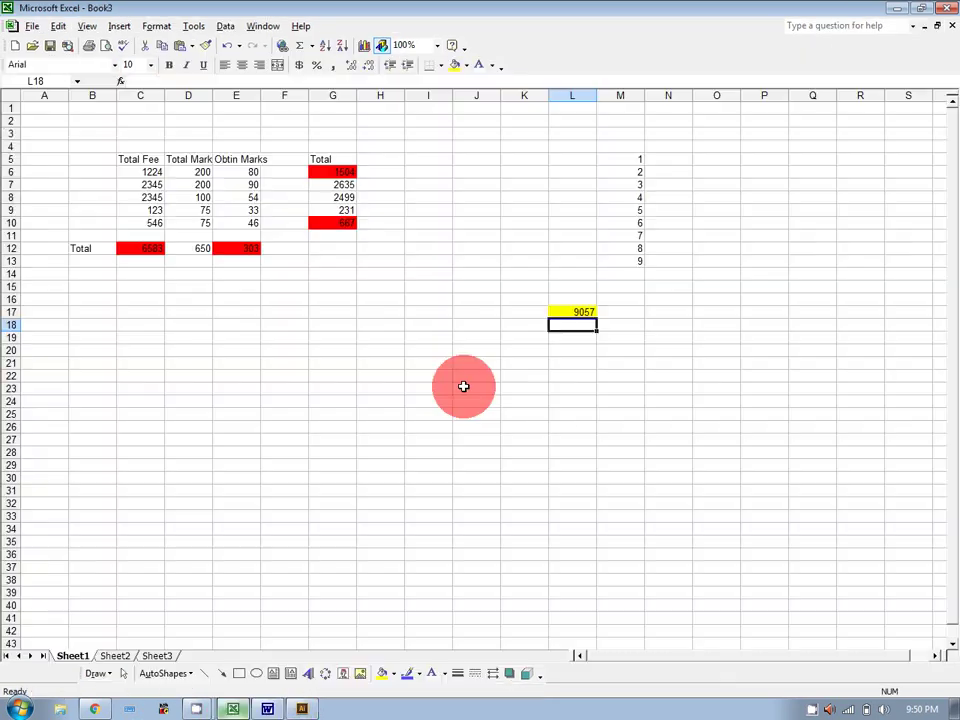
click(133, 396)
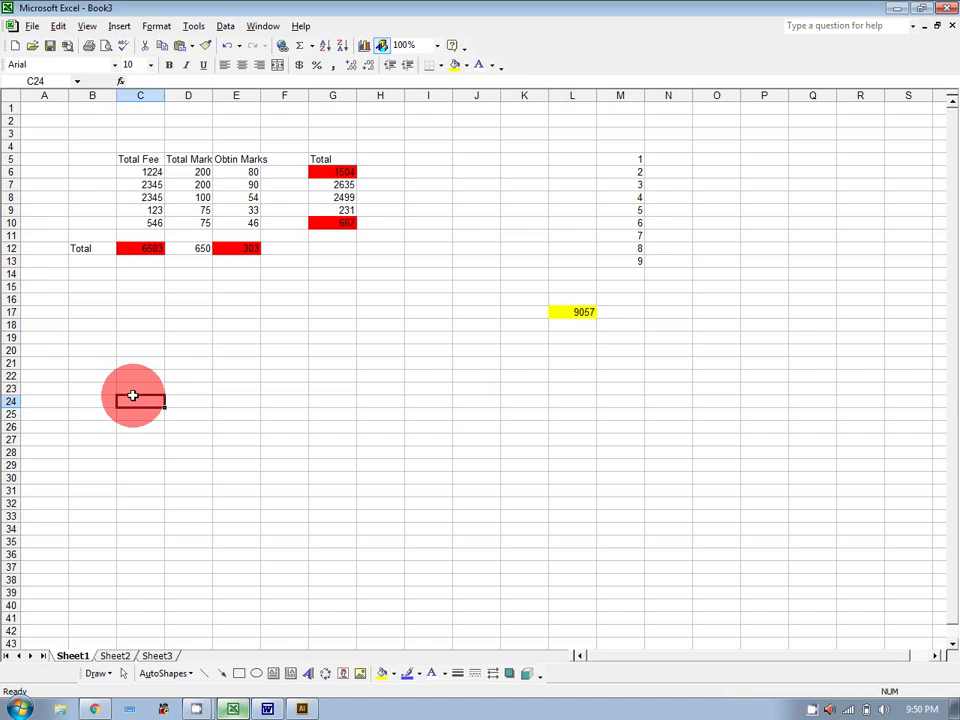
text(120)
key(Tab)
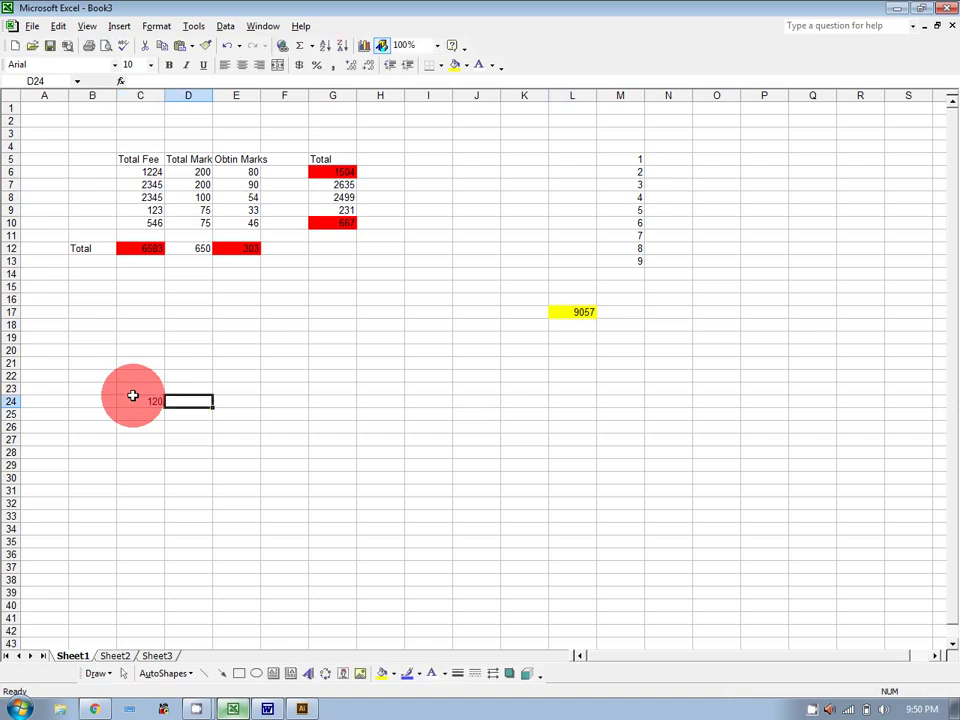
text(40)
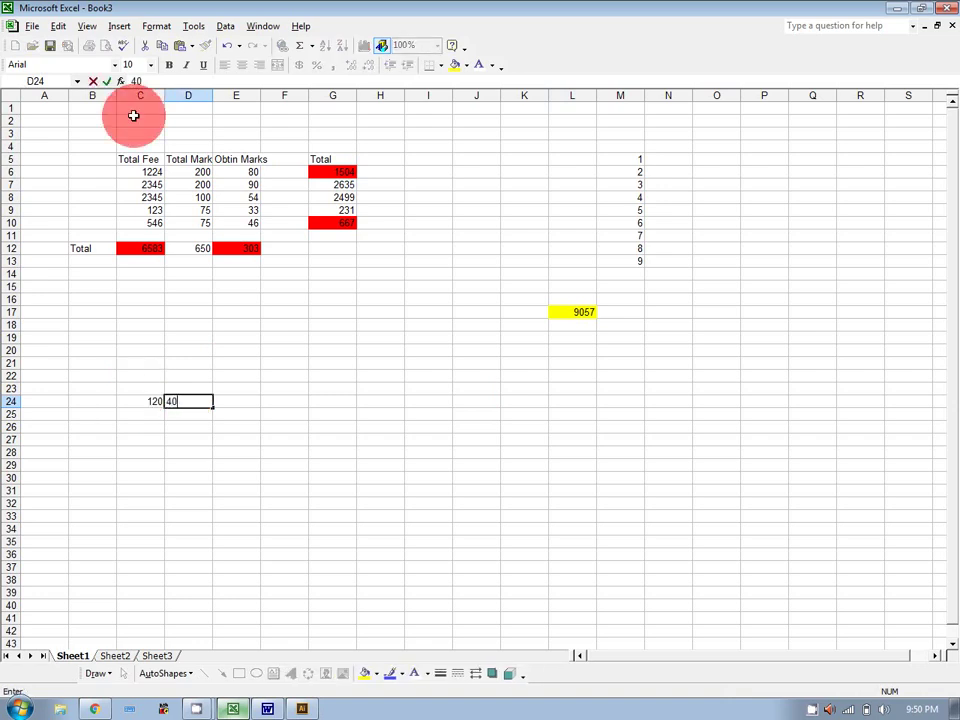
Enter =product(C24:D24) in E24 to get 4800.
click(256, 404)
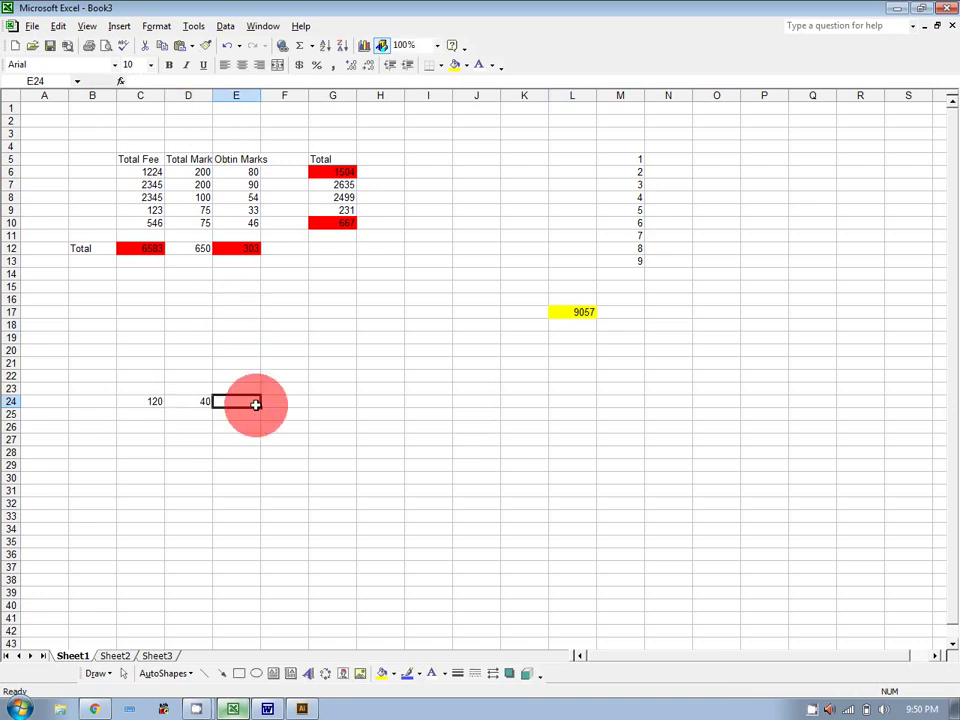
text(=pr)
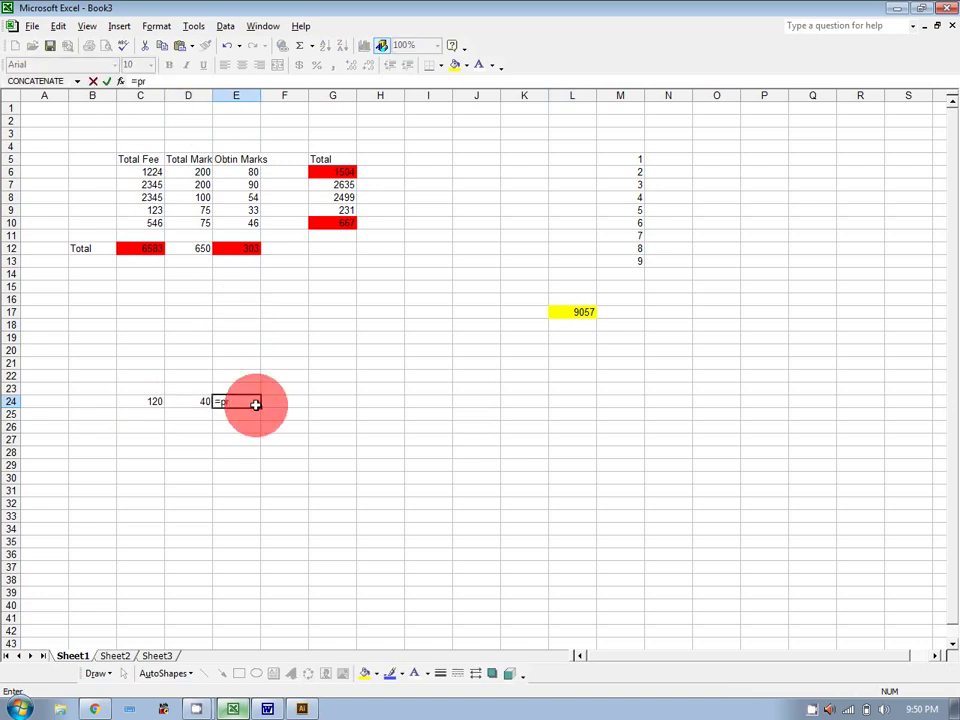
text(oduct()
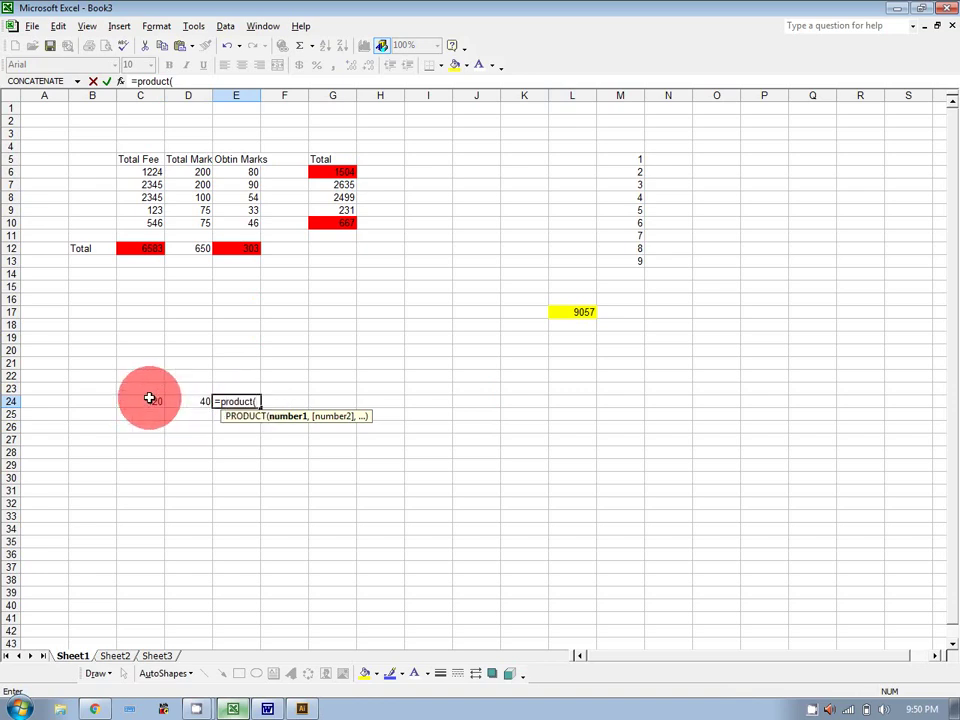
drag(150, 400, 189, 400)
text())
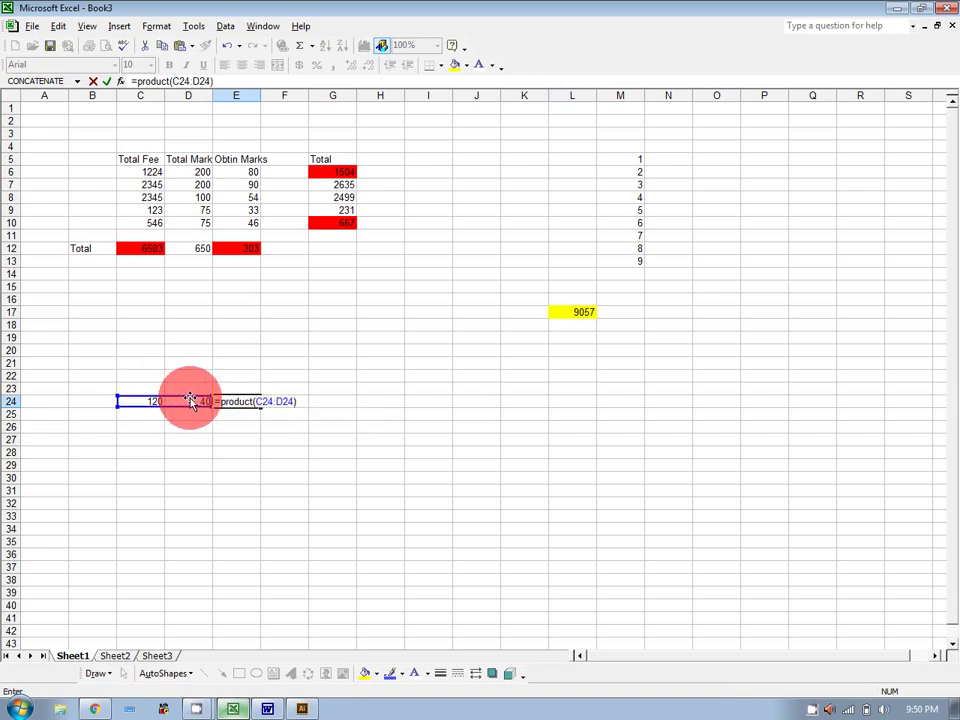
key(Return)
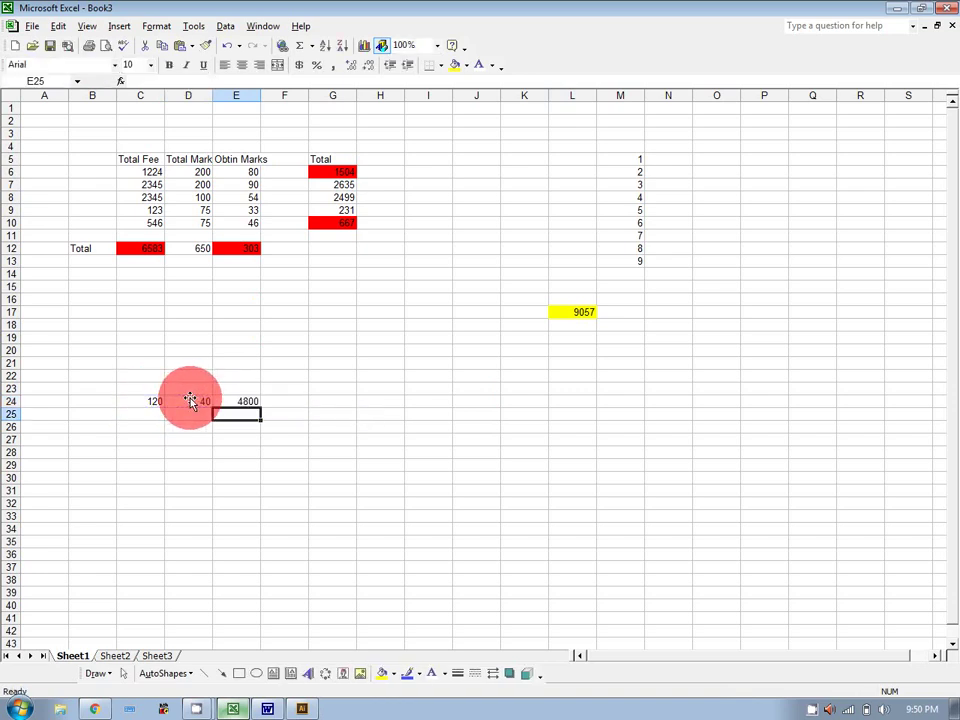
On Sheet2, enter 5, x and 1 in D9:F9 and centre them.
click(116, 655)
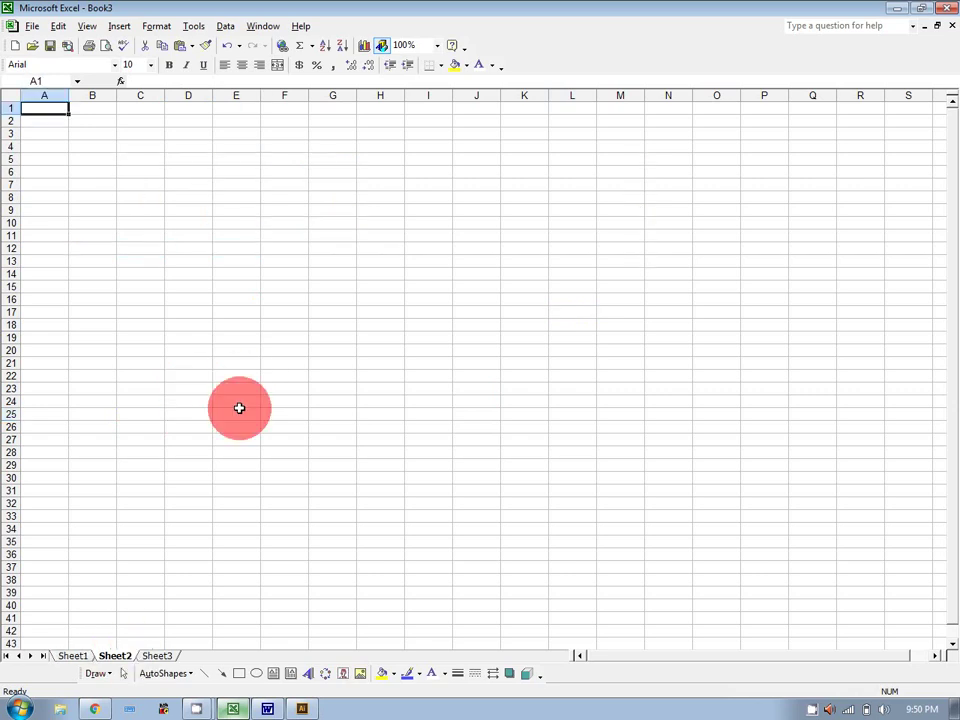
click(189, 212)
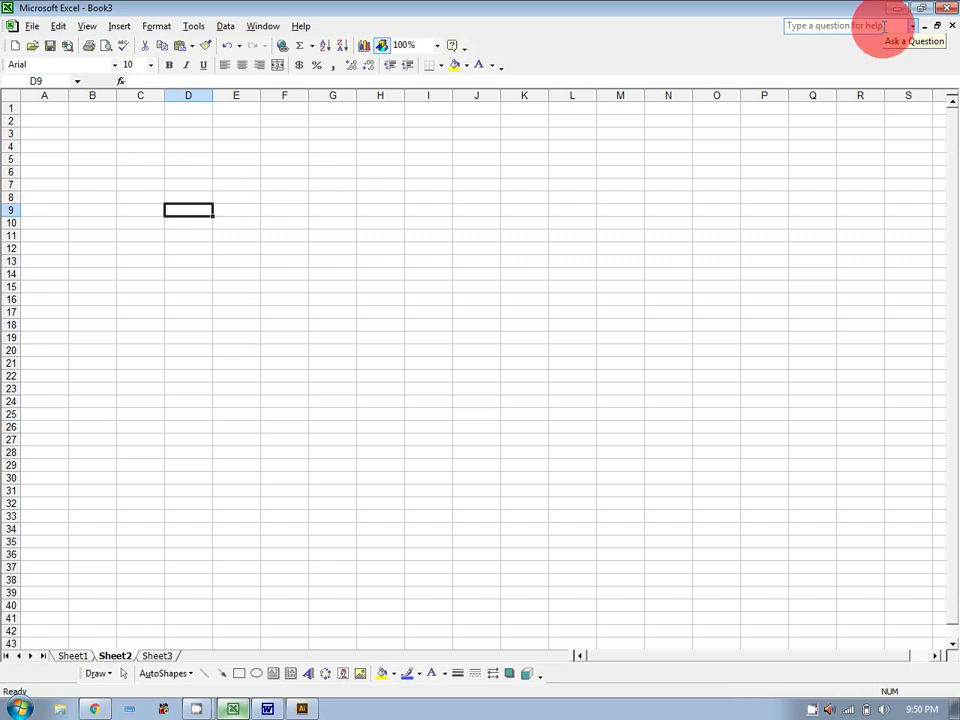
text(5)
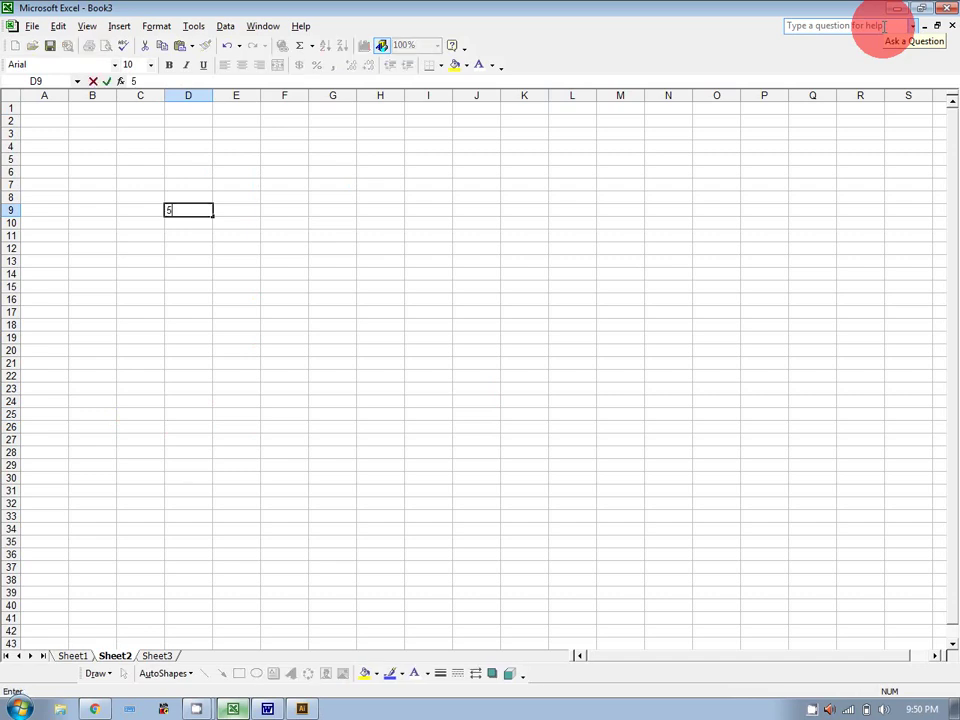
key(Tab)
text(x)
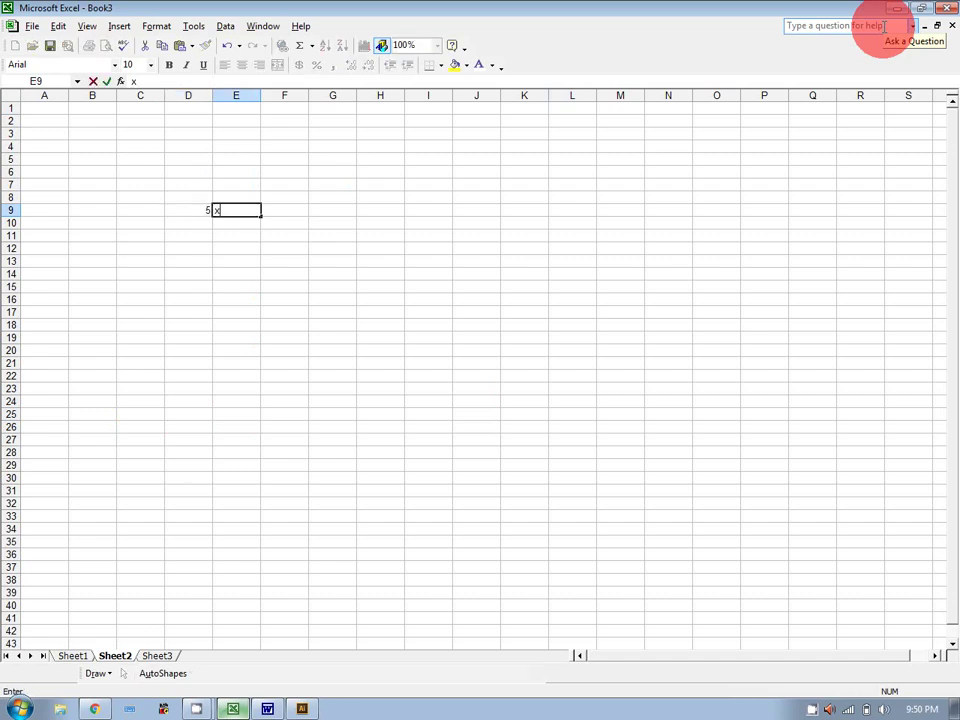
key(Tab)
text(1)
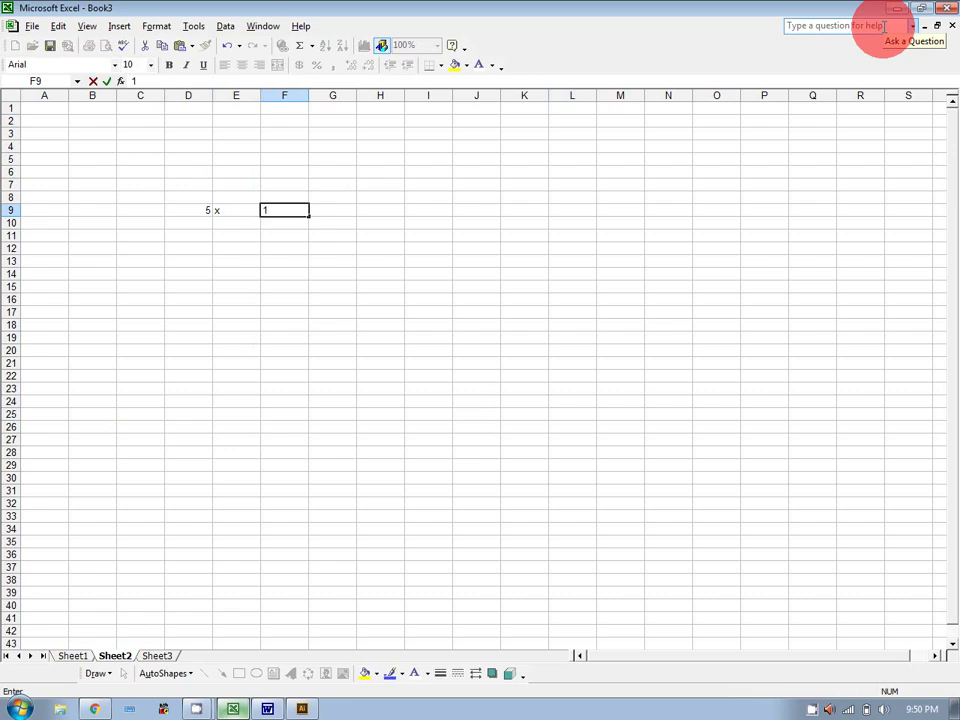
key(Tab)
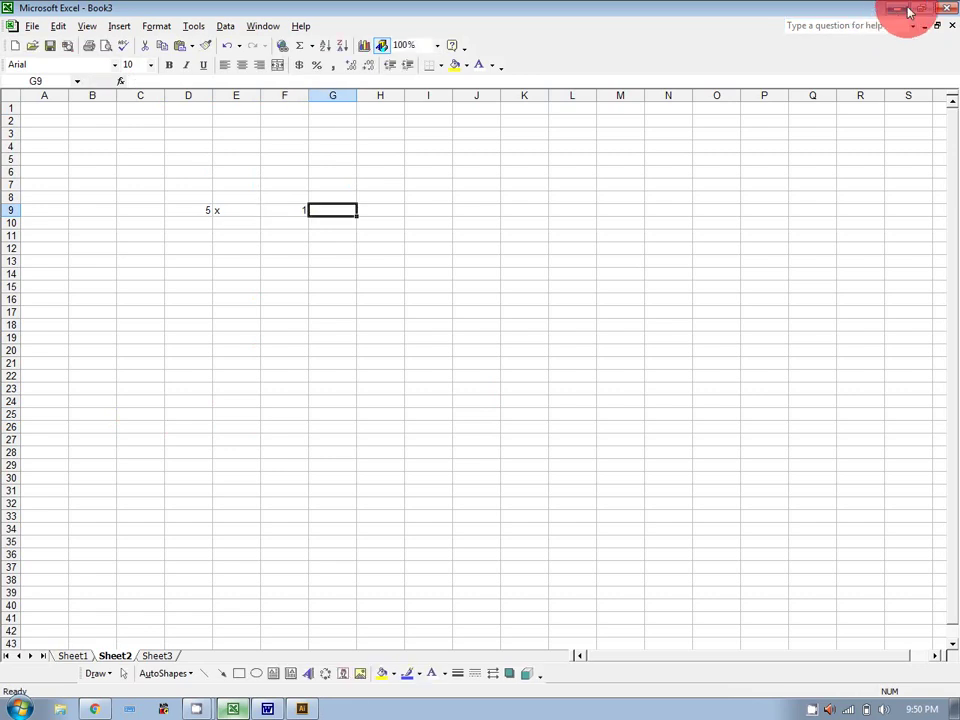
text(=)
key(BackSpace)
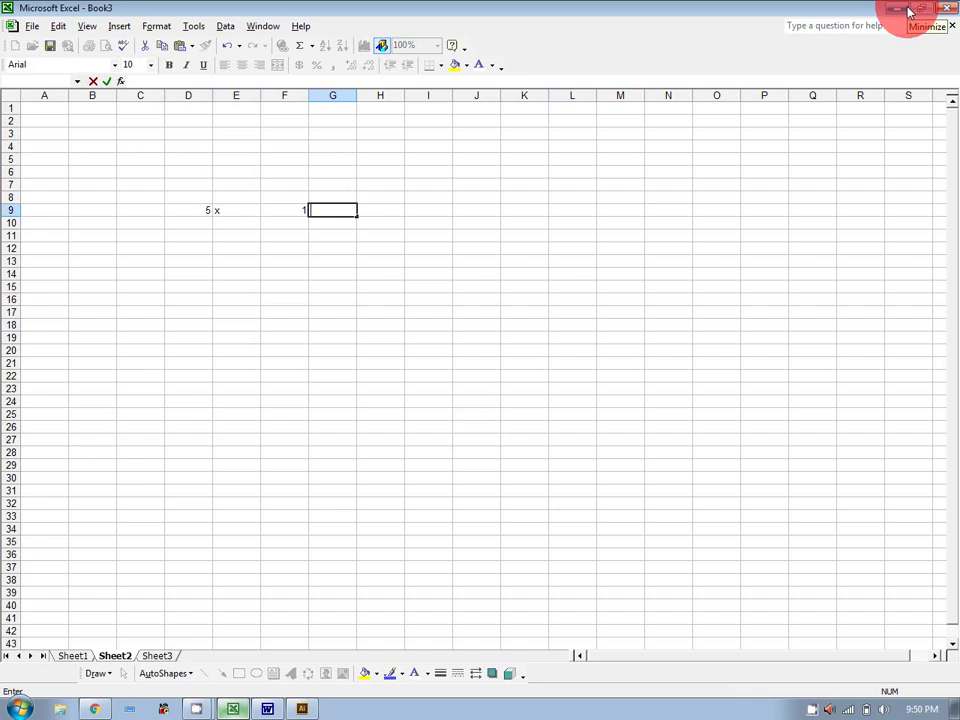
click(380, 211)
drag(189, 209, 288, 212)
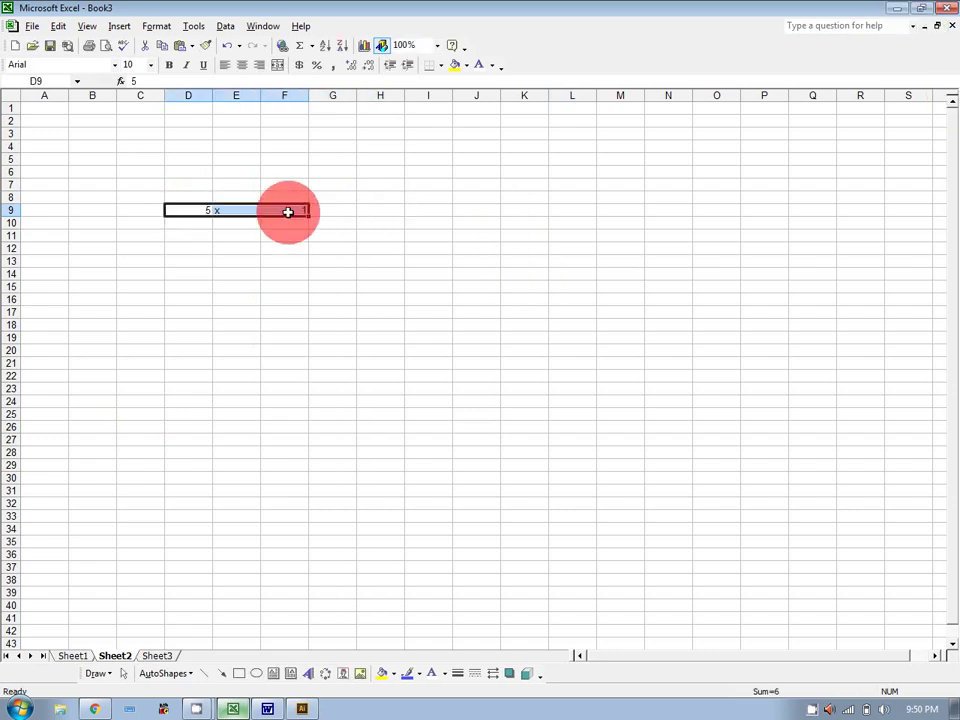
click(241, 64)
Fill F9:F18 with the series 1 to 10 and copy x and 5 down to row 18.
click(285, 247)
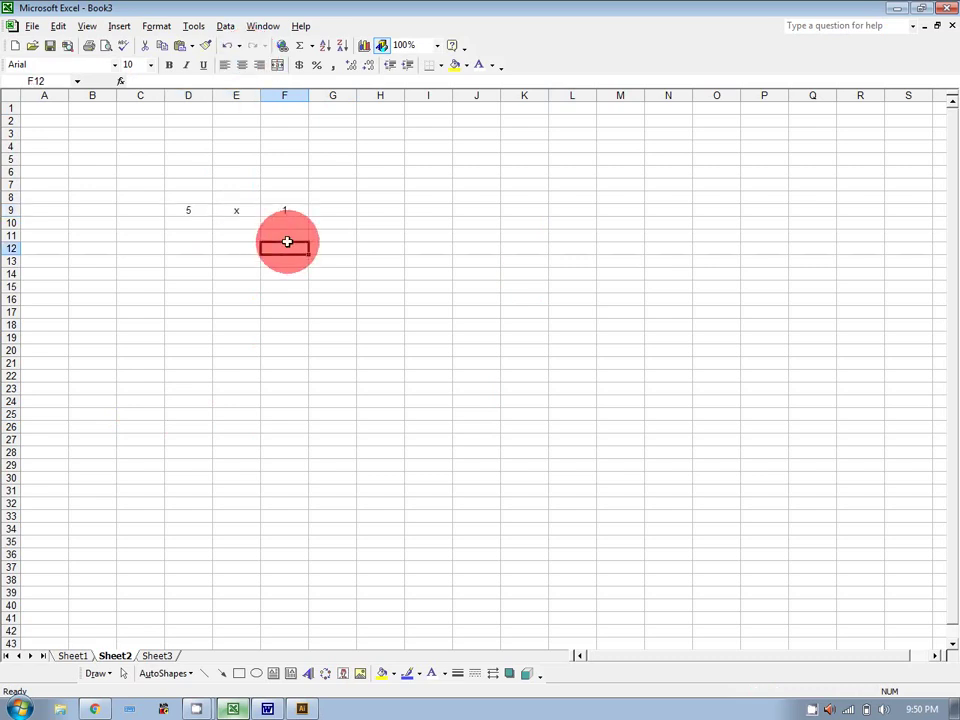
click(289, 224)
text(2)
key(Return)
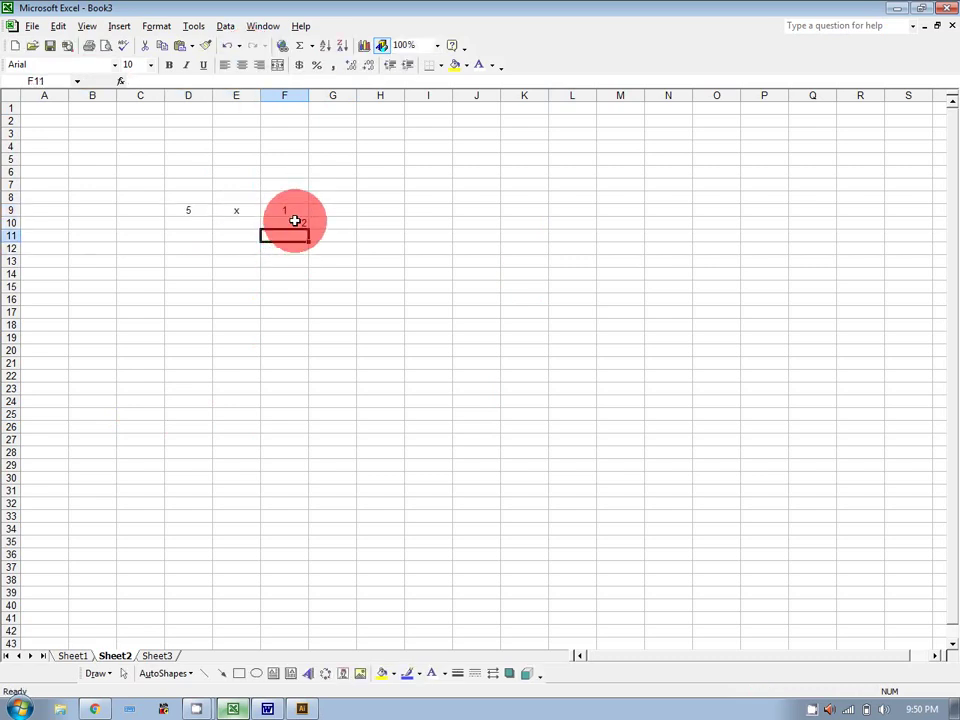
click(296, 210)
drag(296, 211, 311, 329)
click(259, 215)
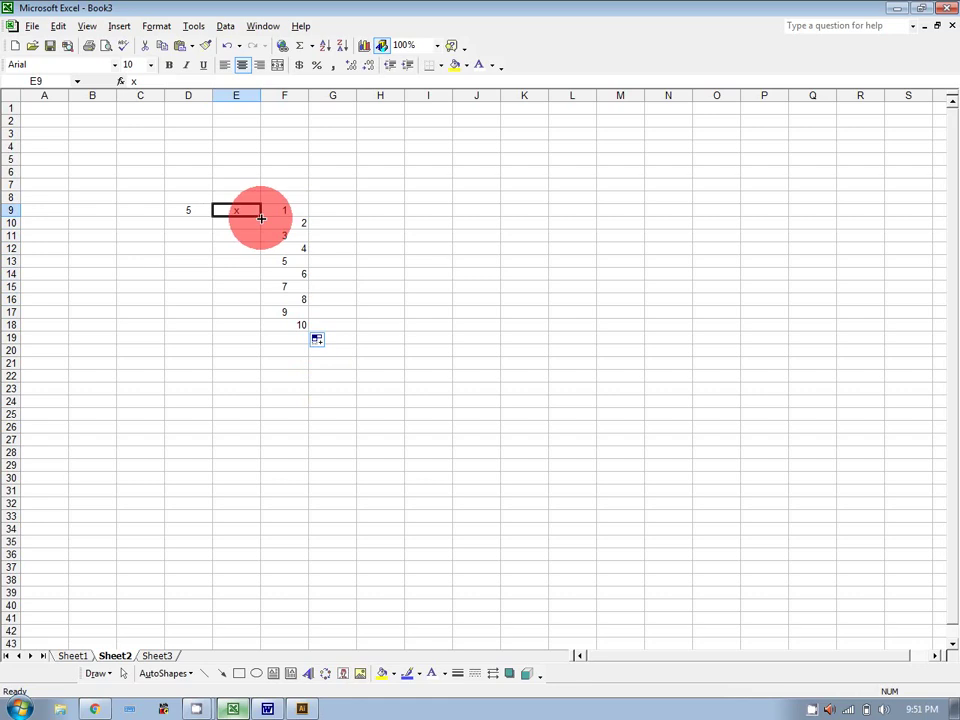
drag(260, 216, 266, 336)
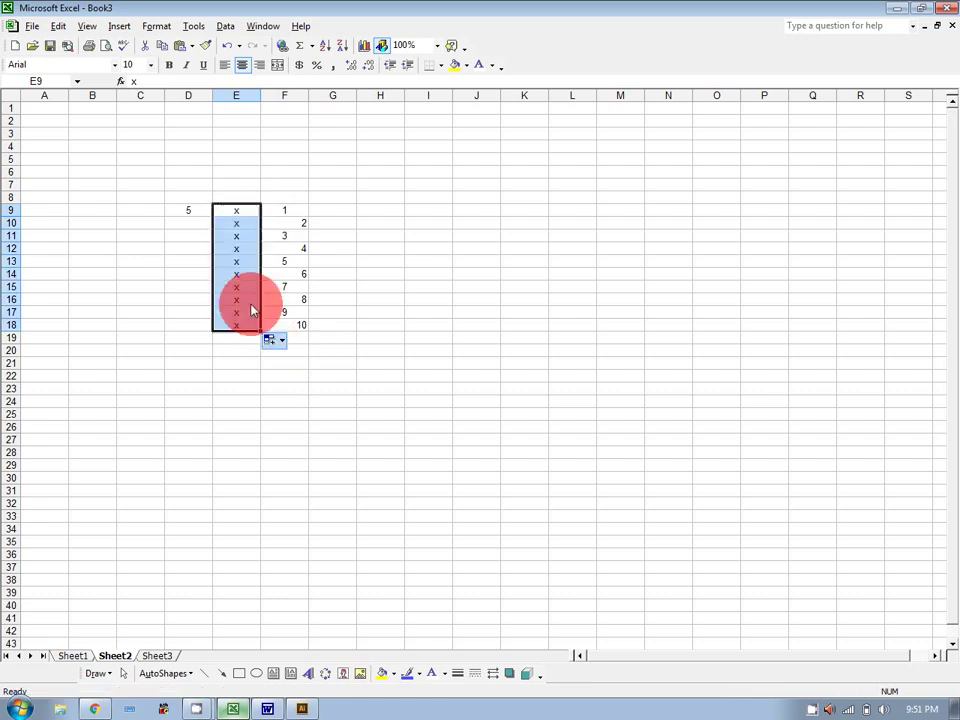
click(209, 213)
drag(211, 215, 211, 331)
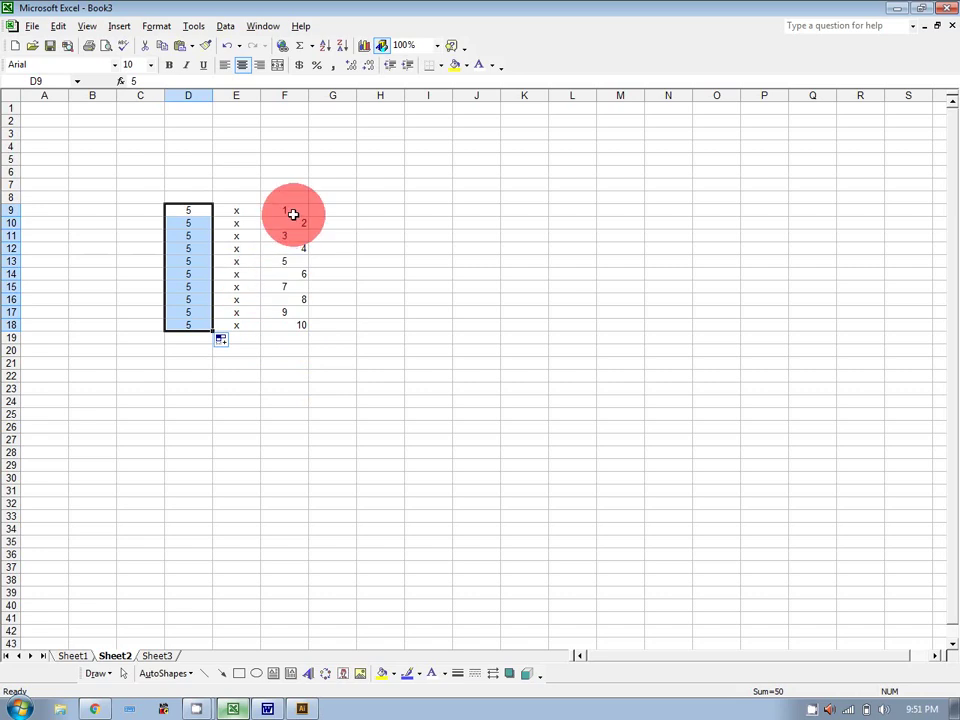
Centre the numbers 1 to 10 in F9:F18.
drag(291, 214, 294, 323)
click(247, 70)
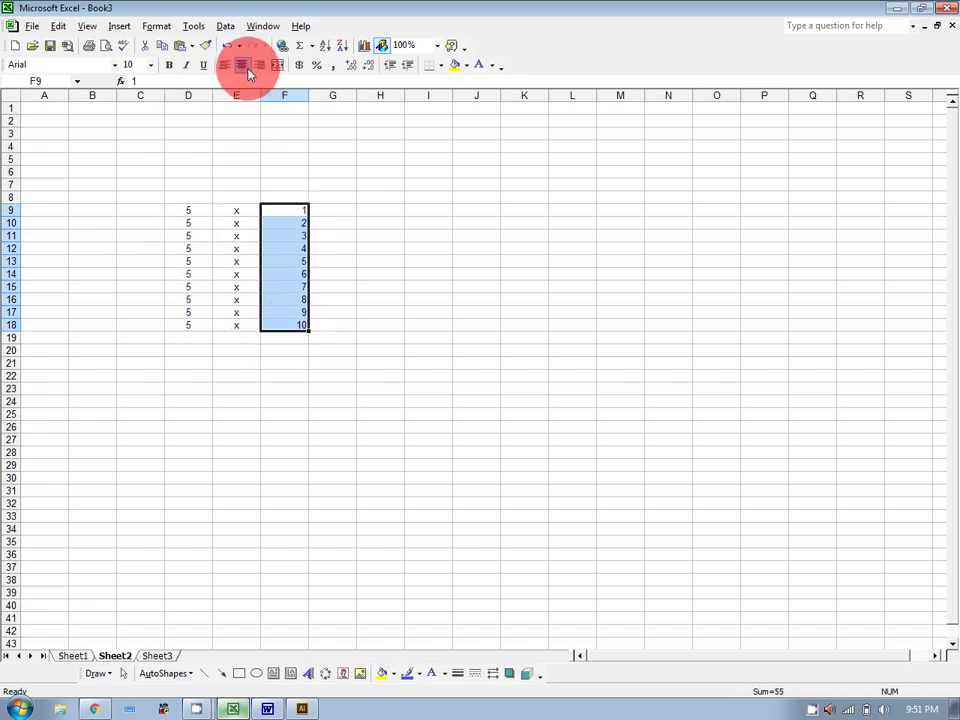
click(248, 68)
Enter =PRODUCT(D9,F9) in H9.
click(413, 215)
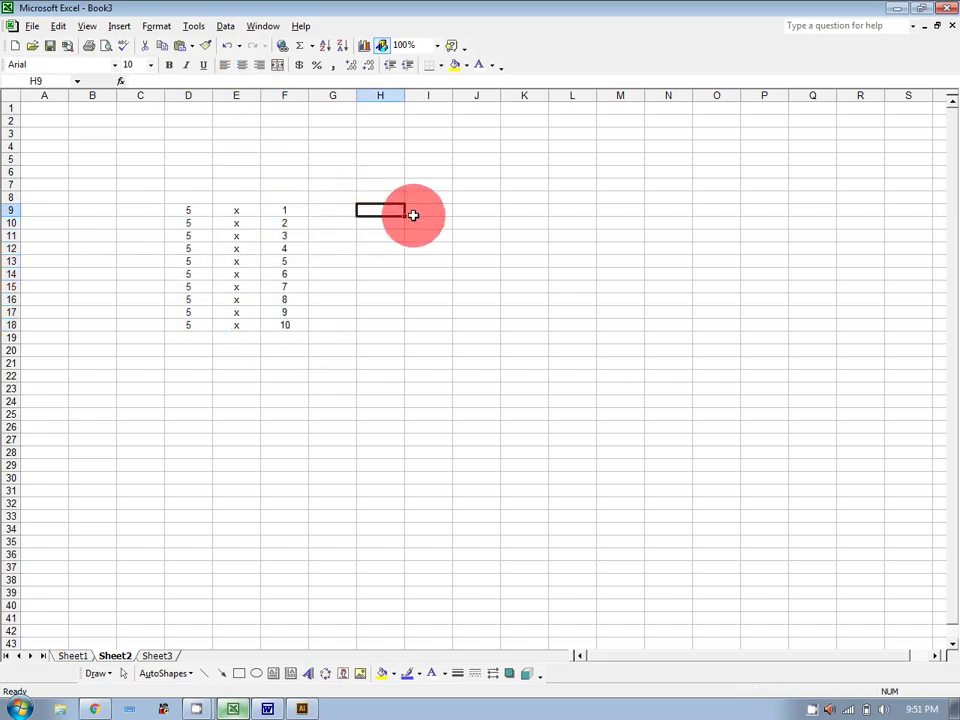
text(=p)
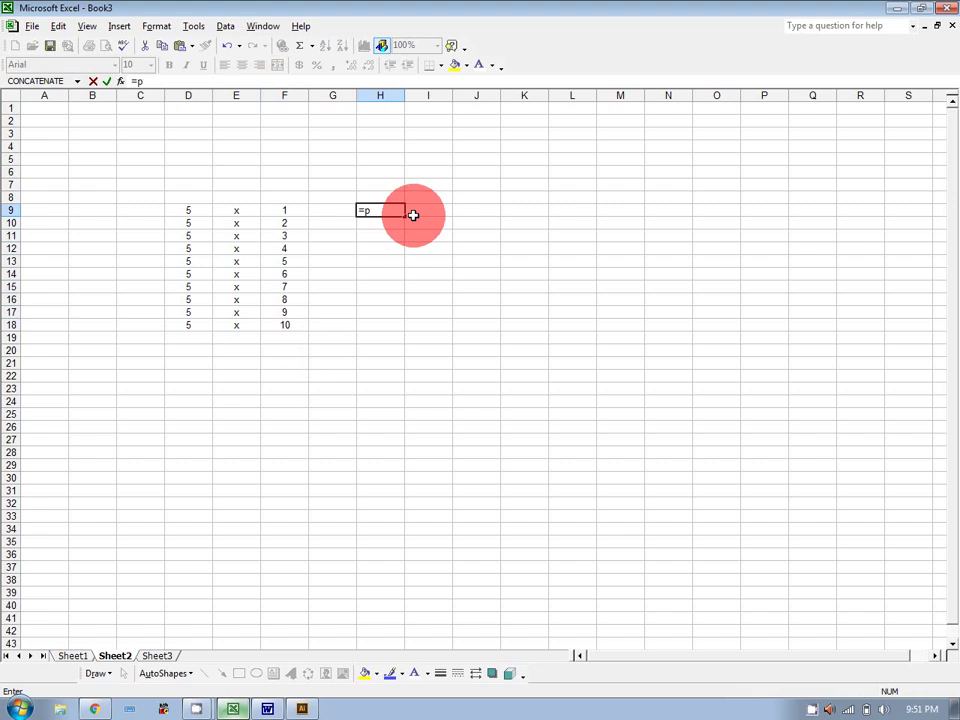
text(roduct()
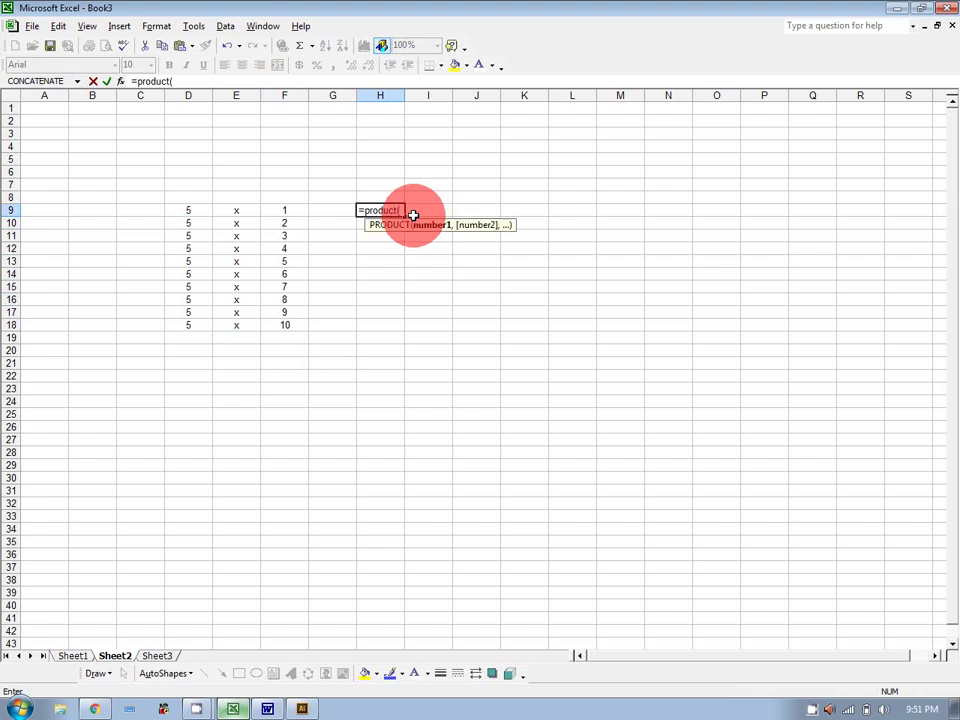
click(197, 209)
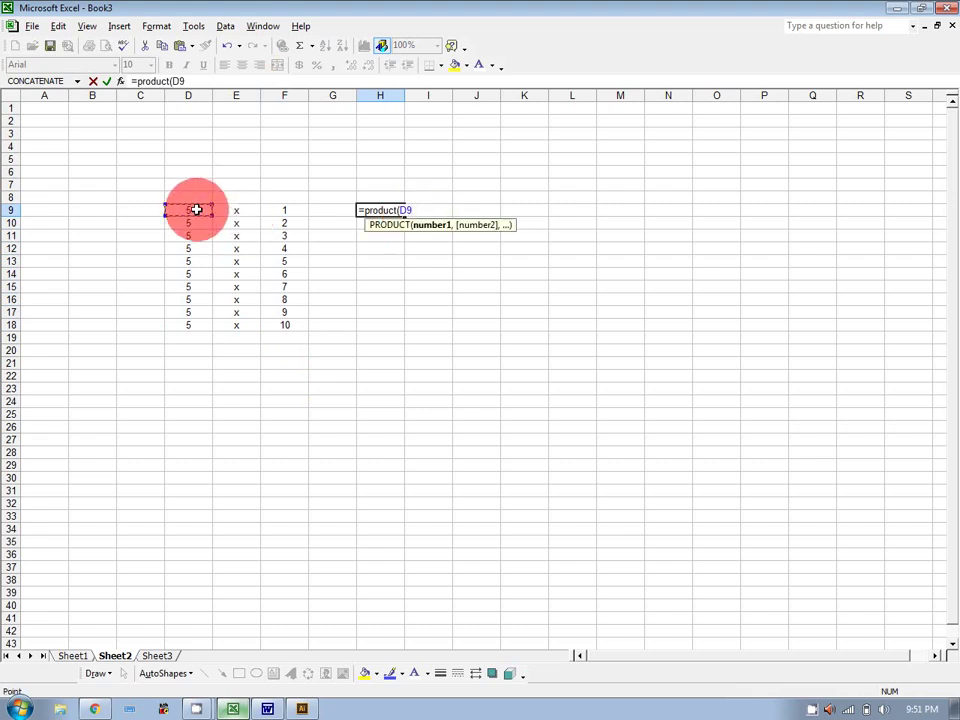
text(,)
click(279, 208)
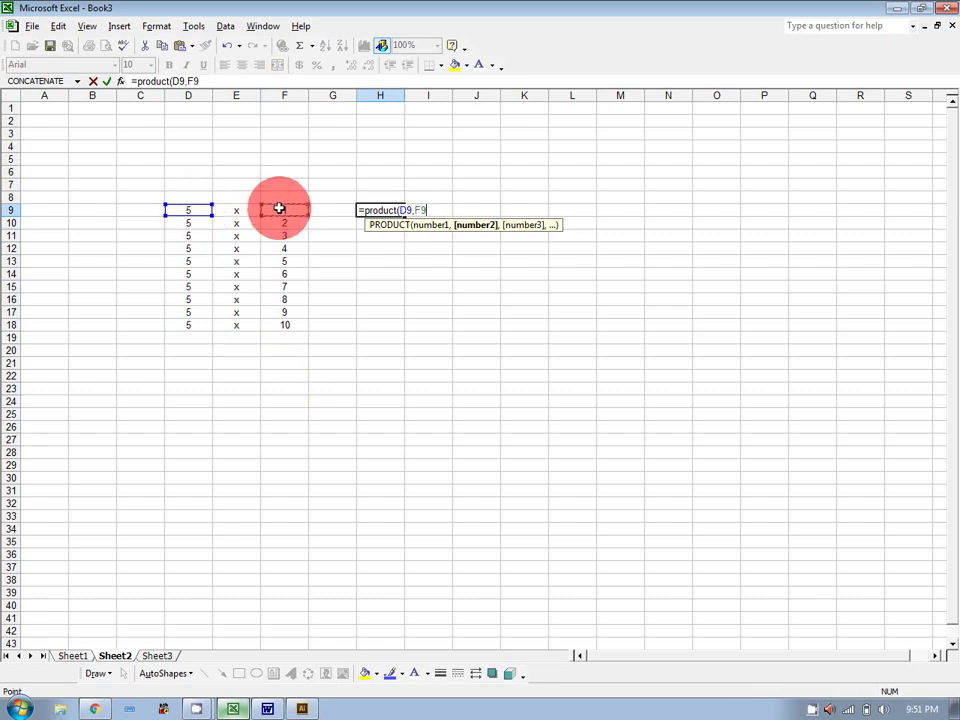
text())
key(Return)
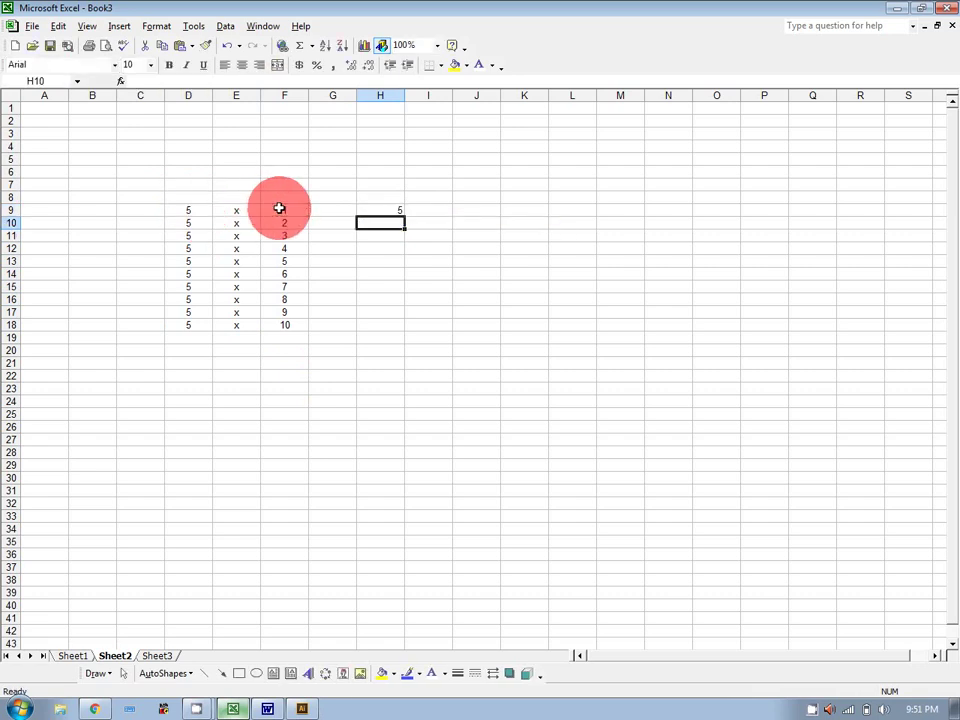
Copy the PRODUCT formula down to H18 (results 5 to 50) and check the copied formulas.
click(399, 211)
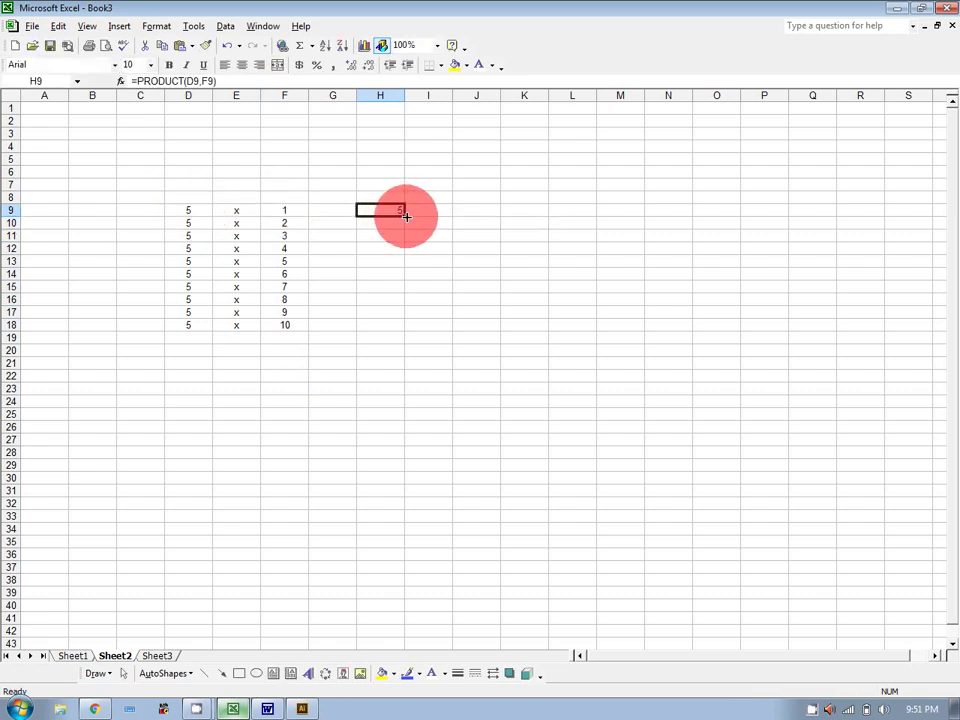
drag(406, 216, 401, 328)
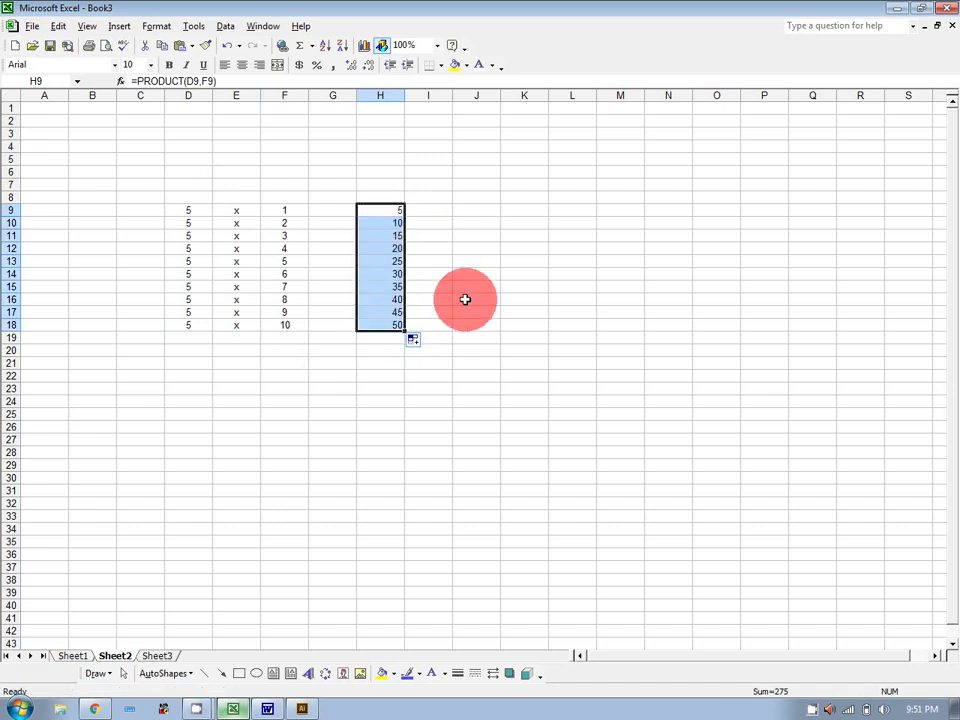
click(465, 300)
click(399, 224)
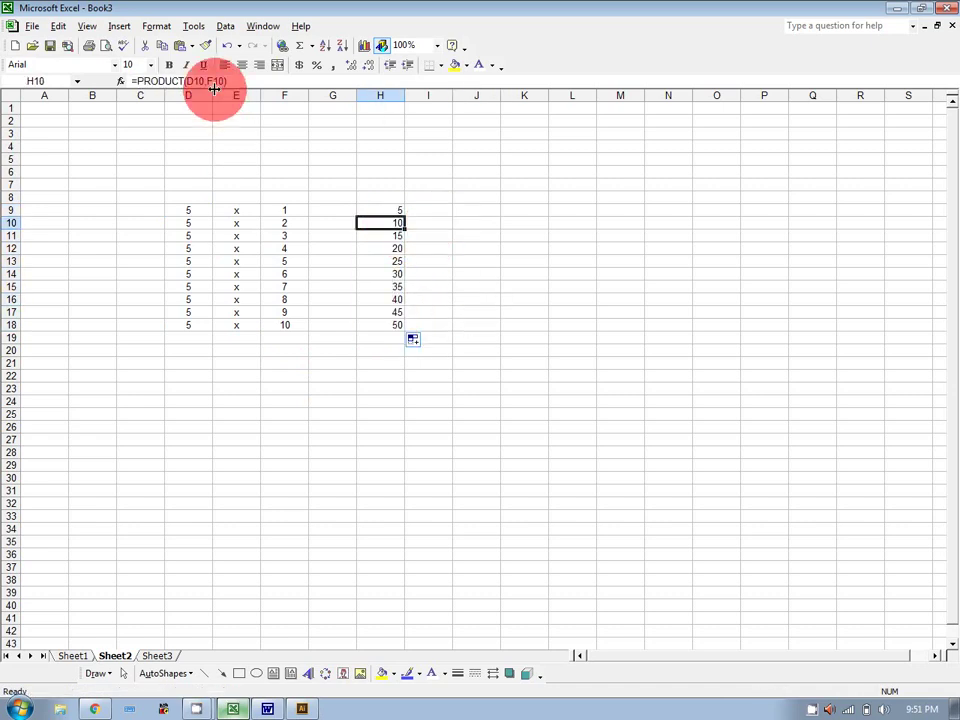
click(386, 237)
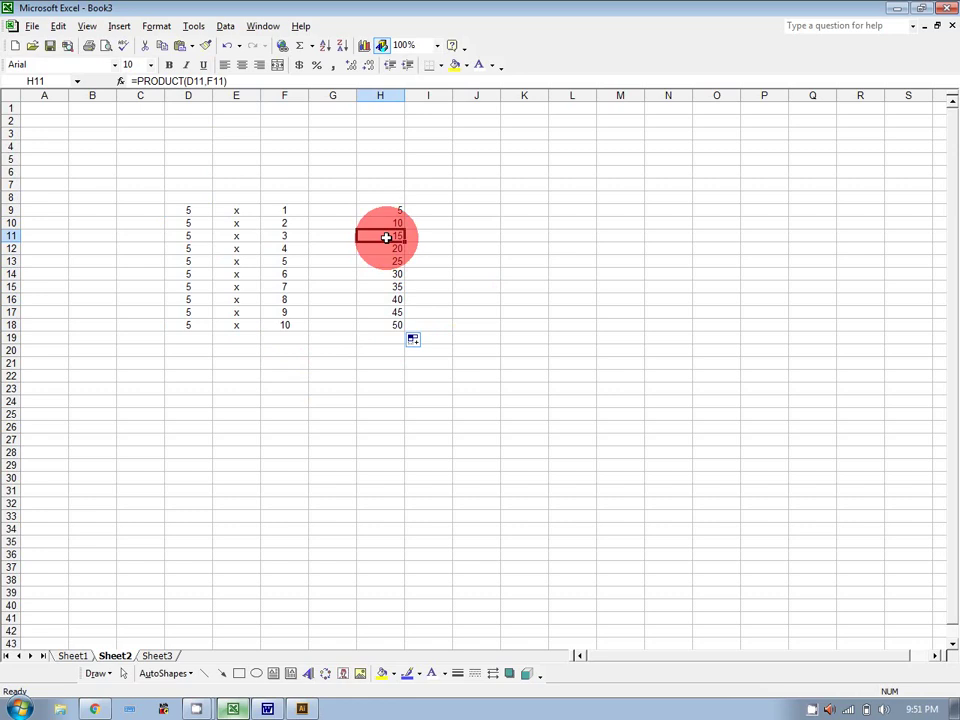
key(Down)
key(Down)
key(Down)
key(Down)
key(Down)
key(Down)
key(Down)
key(Down)
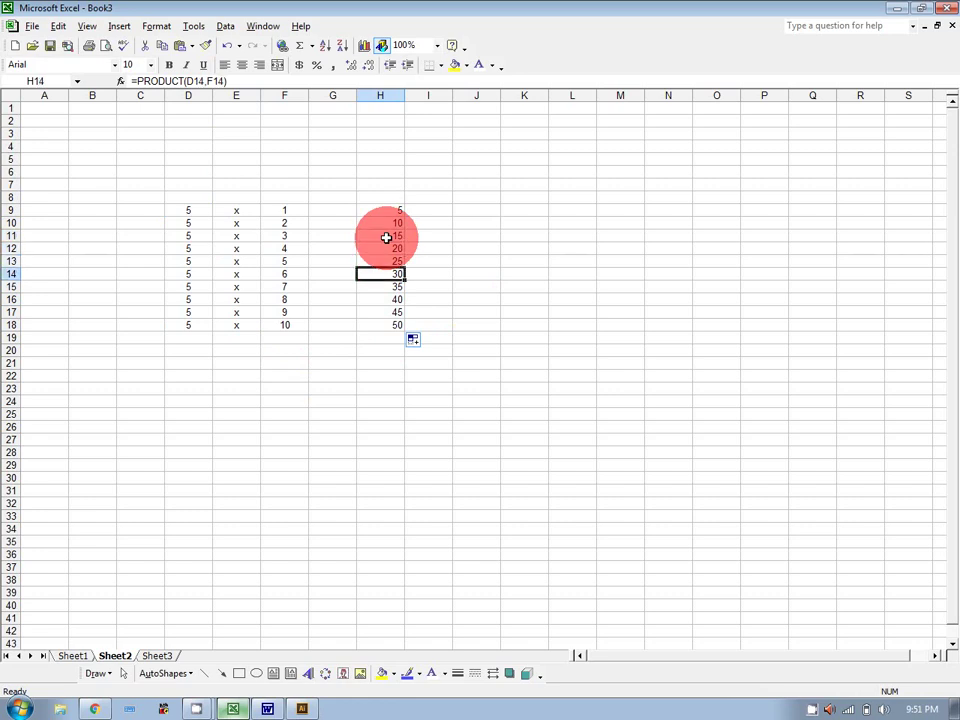
key(Up)
click(386, 237)
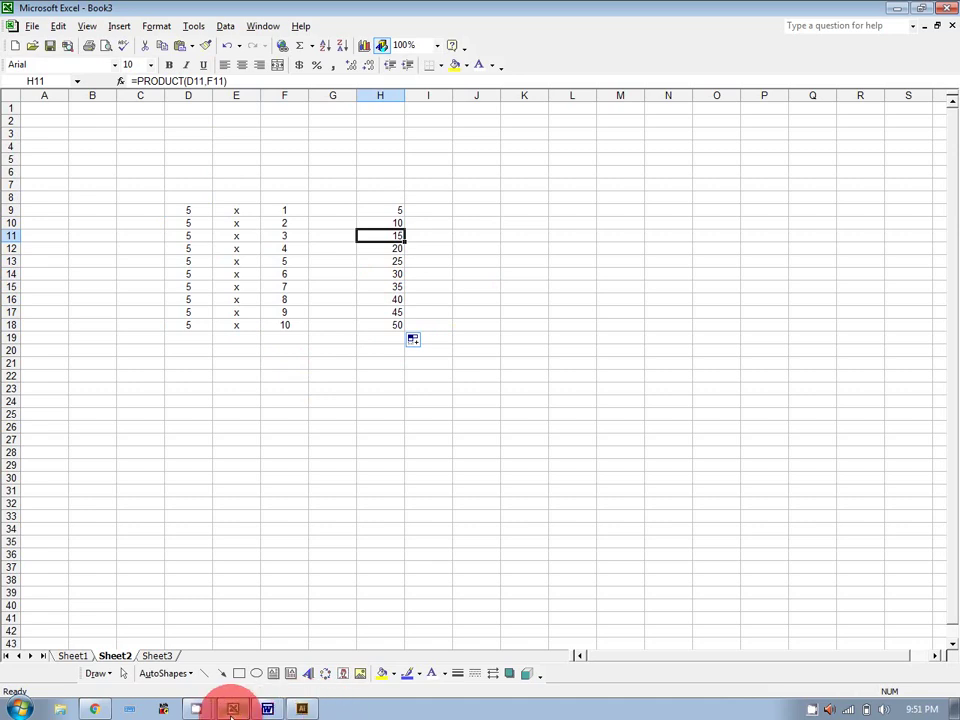
Add '=cell*cell' on a new line below =product(Range) in the Word notes.
click(236, 709)
text(=cell)
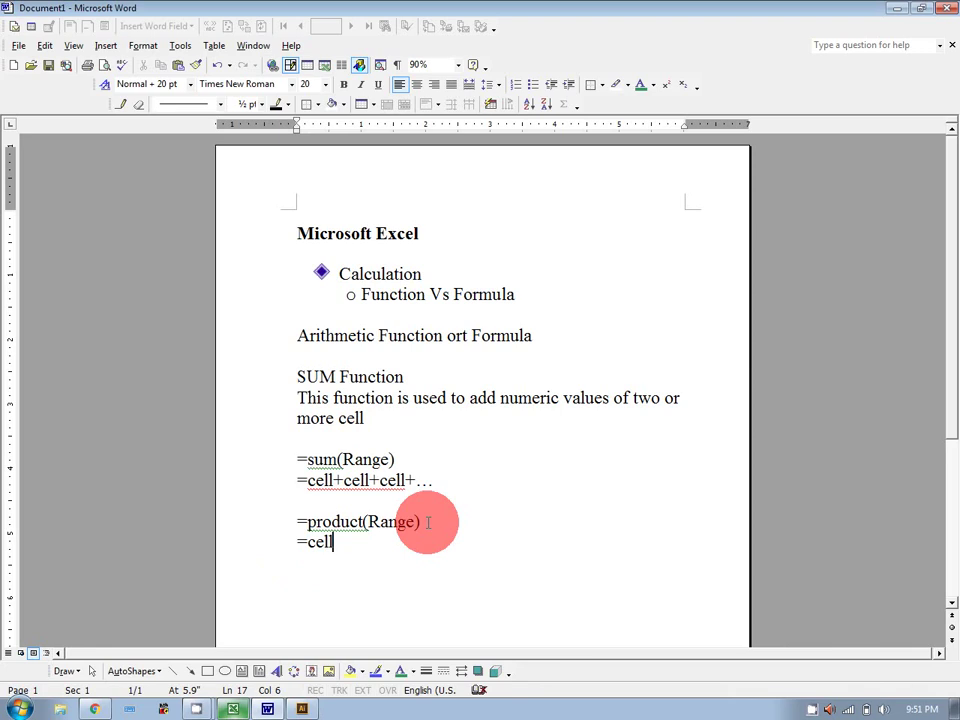
text(*cell)
key(Return)
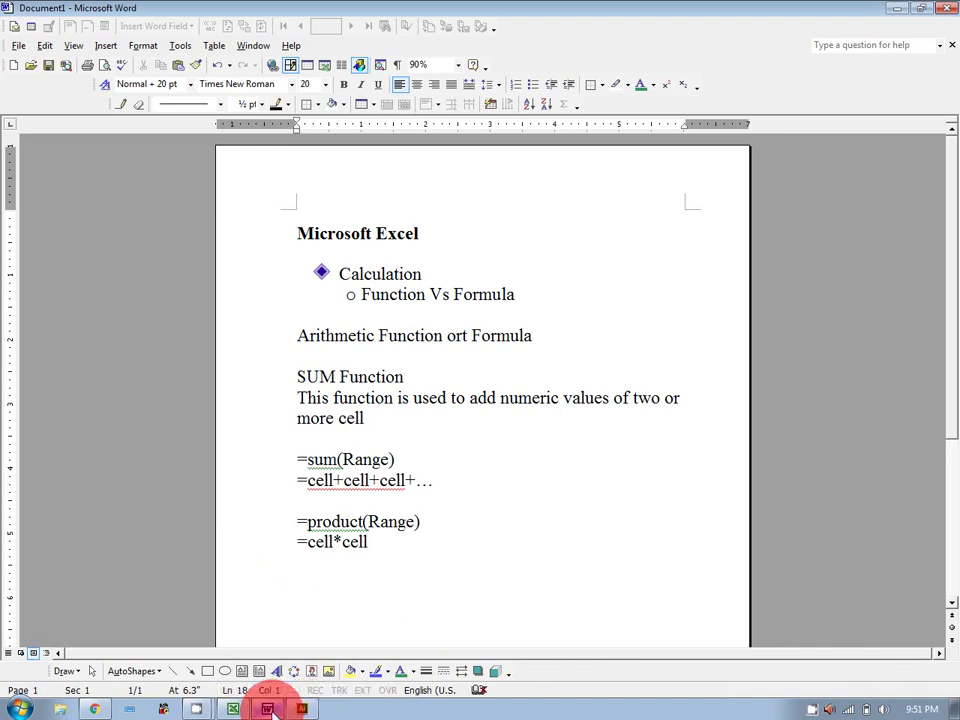
Clear the PRODUCT results from H9:H18.
click(235, 709)
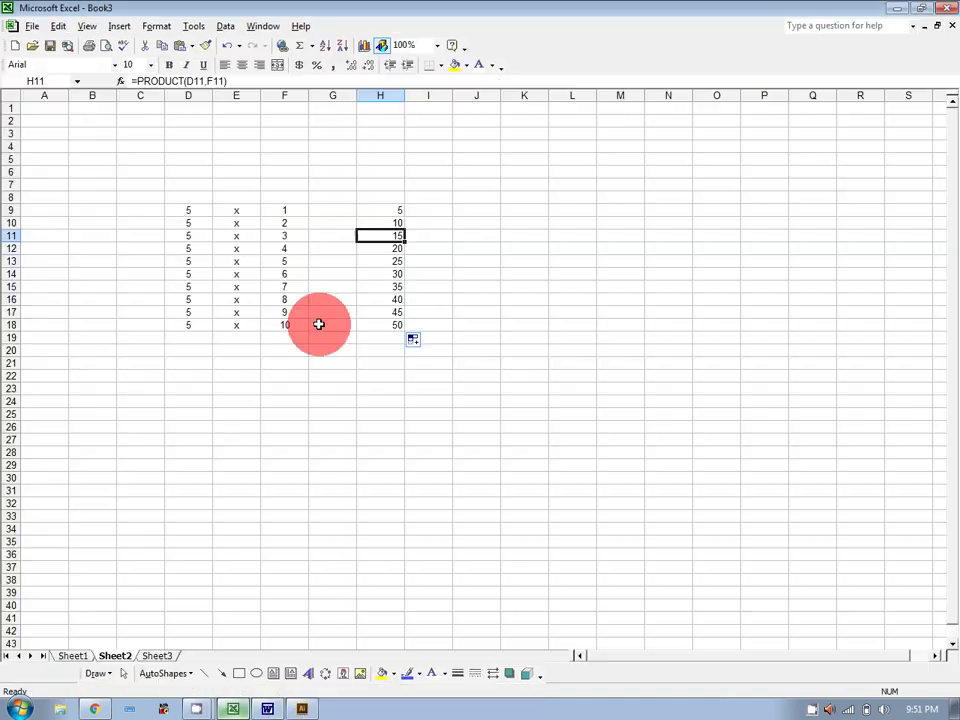
drag(380, 210, 388, 324)
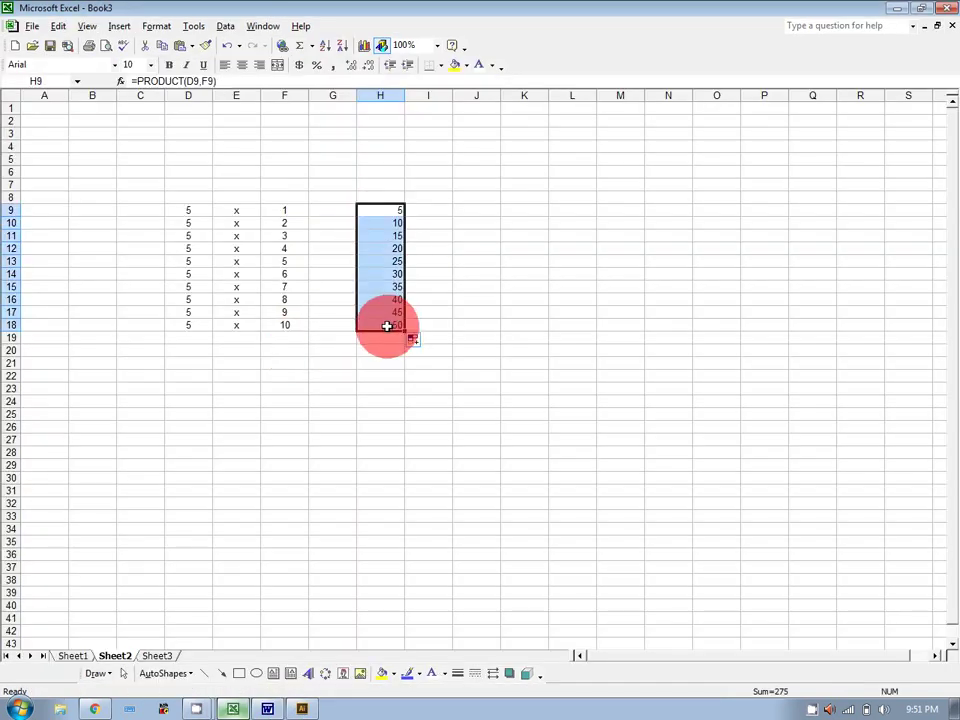
key(Delete)
Fill H9:H18 with =D9*F9 (results 5 to 50), then clear the whole D9:H18 block.
click(370, 214)
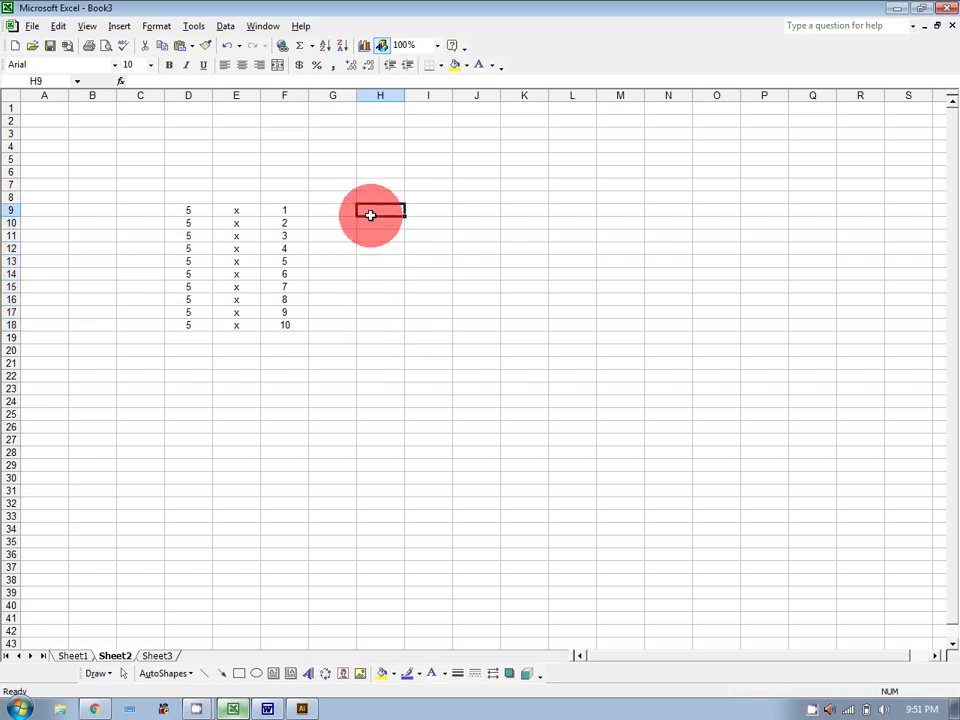
text(=)
click(190, 209)
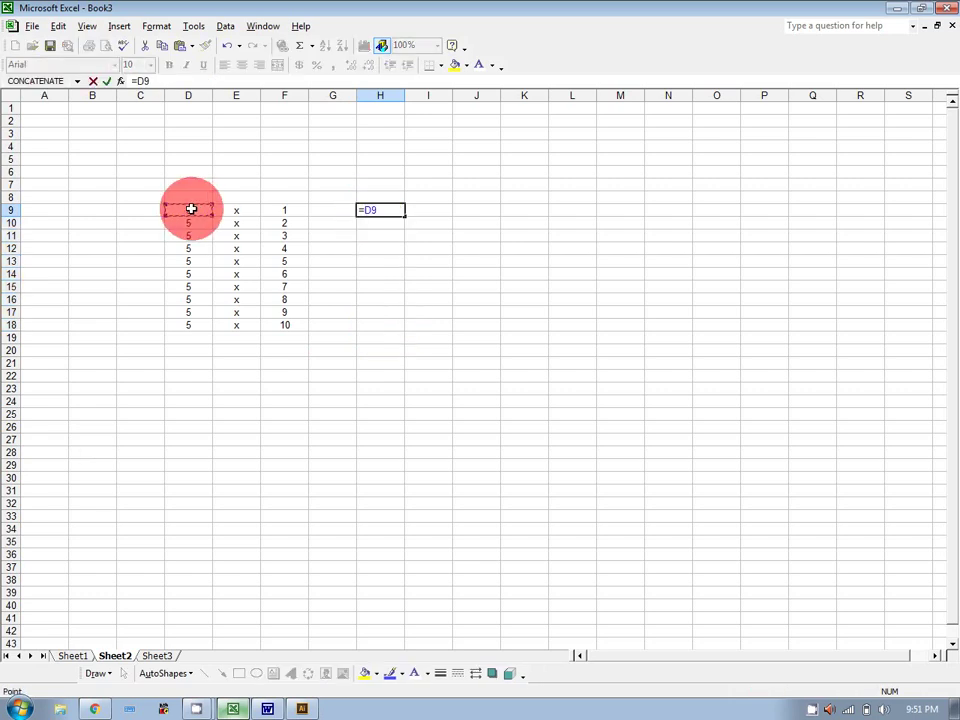
text(*)
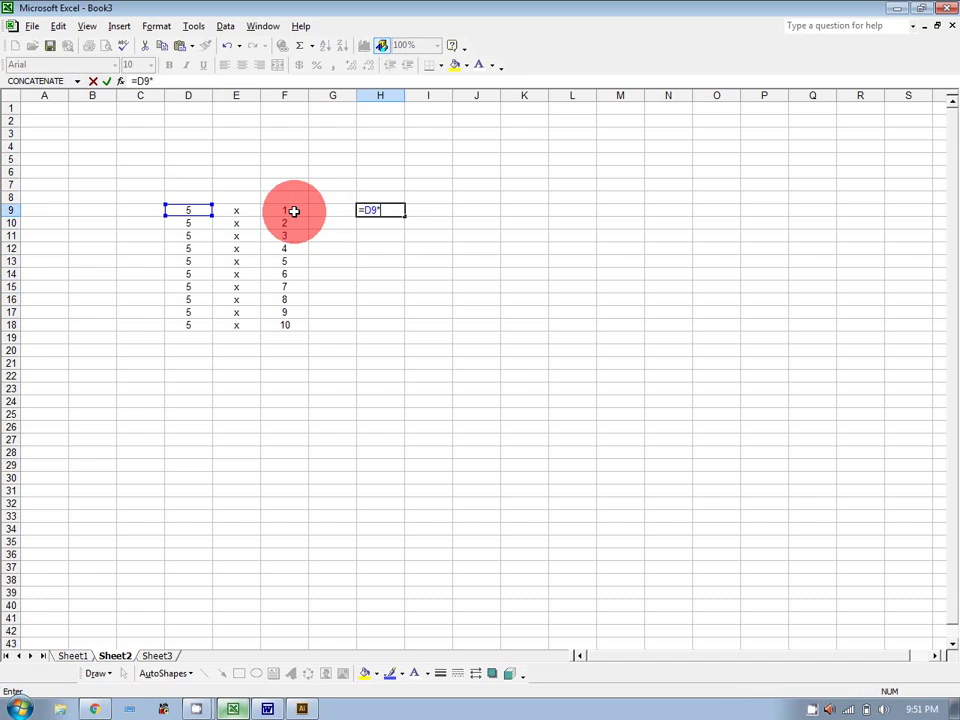
click(294, 210)
key(Return)
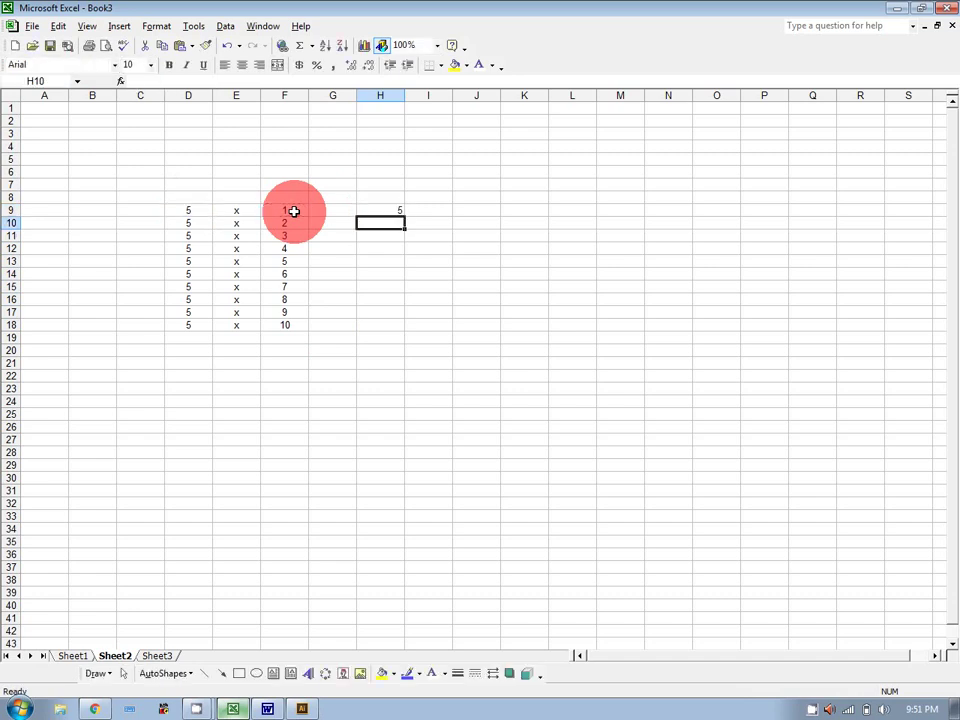
click(389, 208)
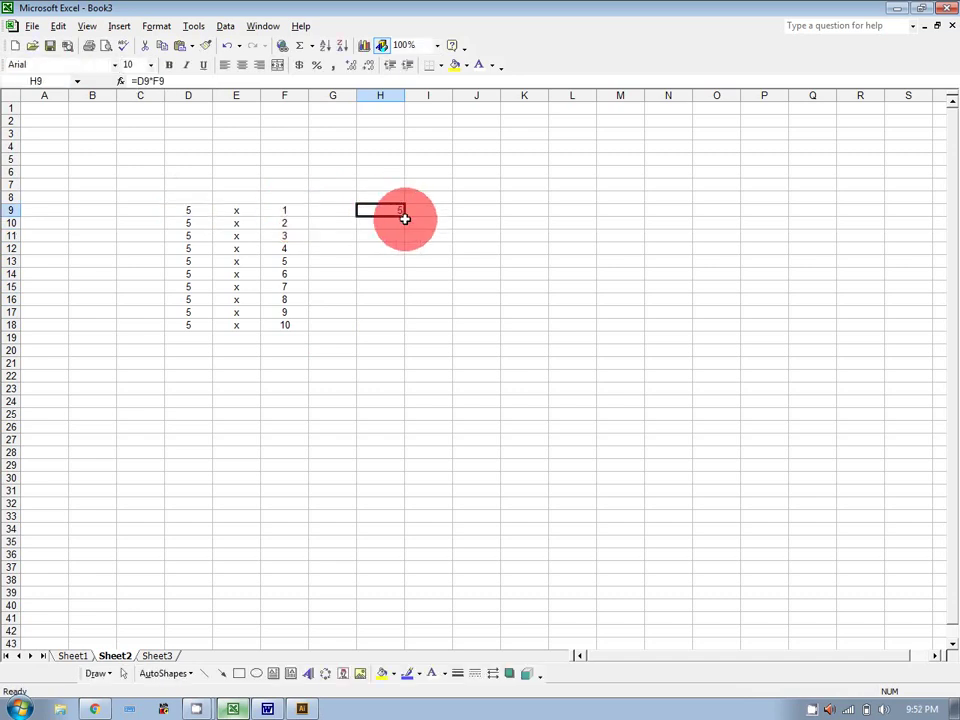
drag(404, 218, 404, 328)
click(497, 296)
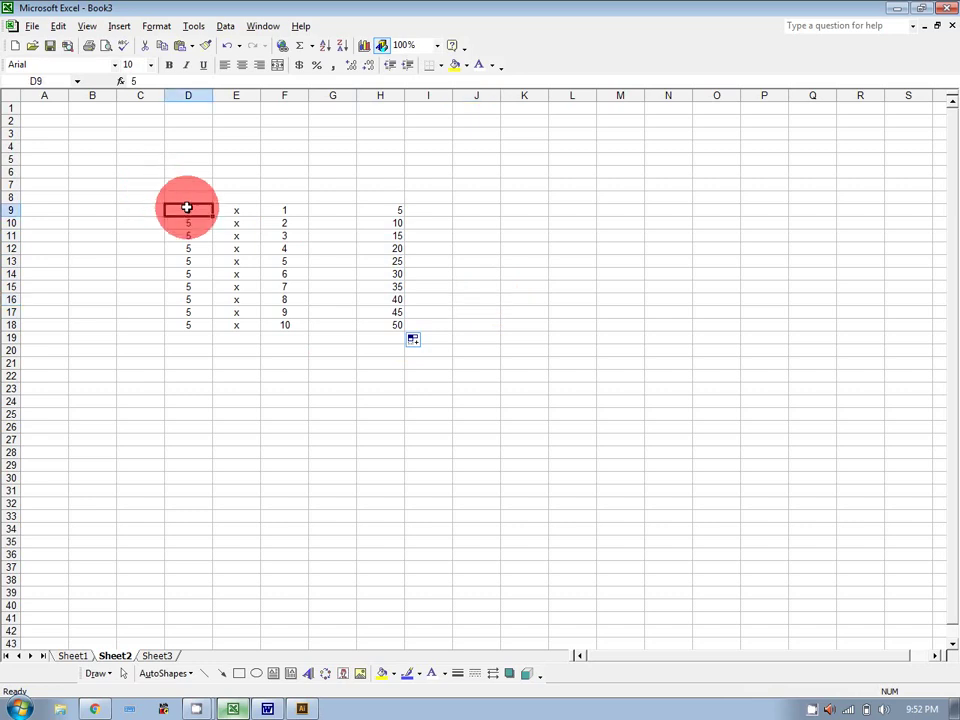
drag(186, 210, 391, 321)
key(Delete)
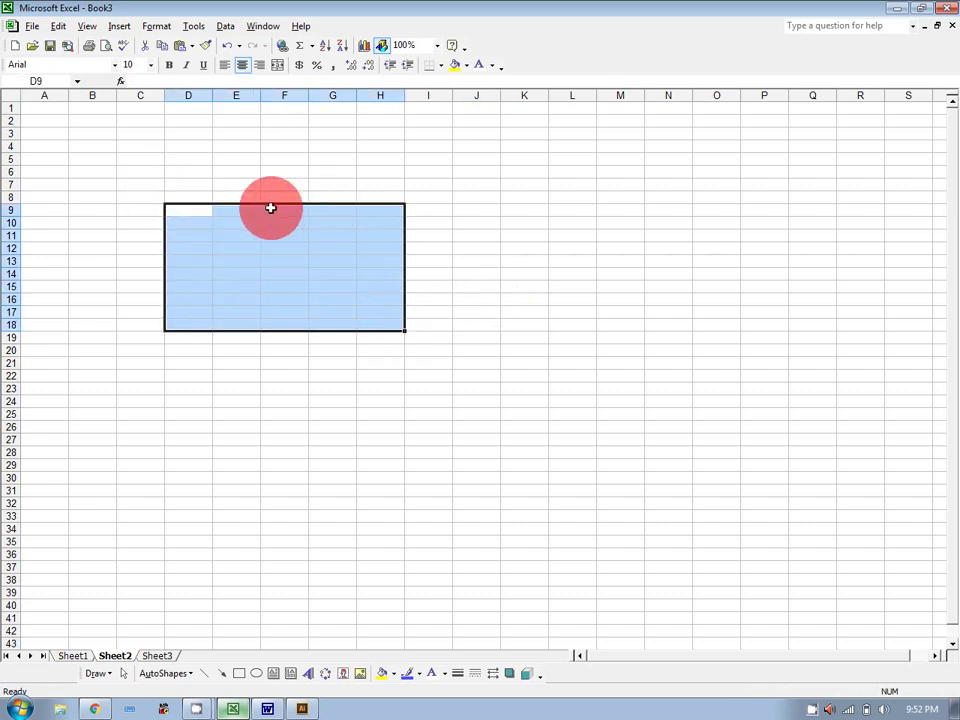
Type the headers Product, UP, Stock, Sold and Sales across D10:H10.
click(206, 224)
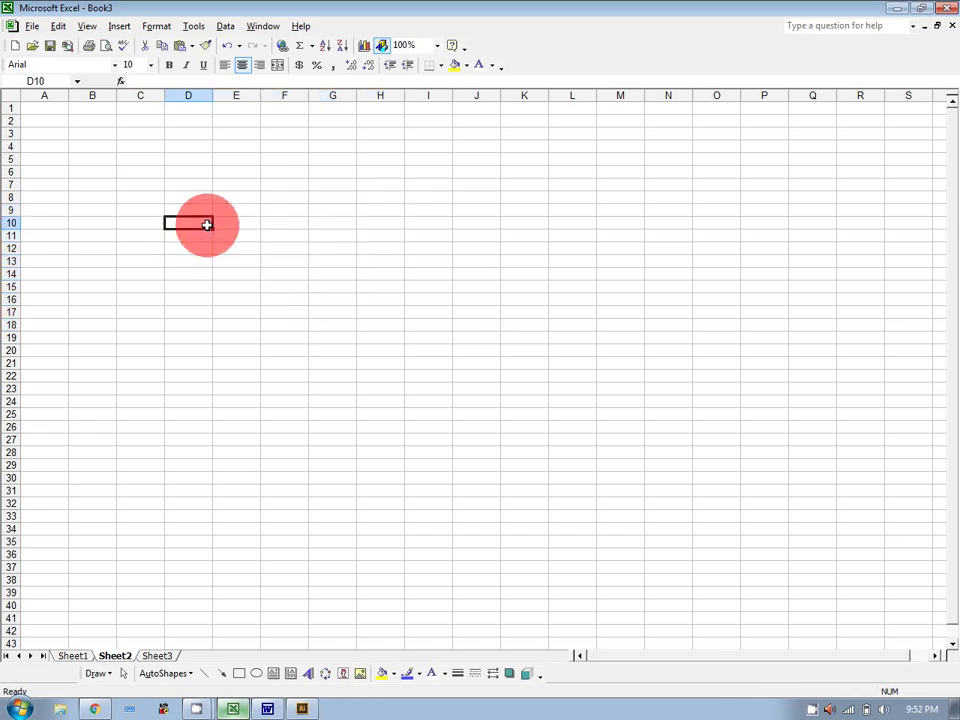
text(Produc)
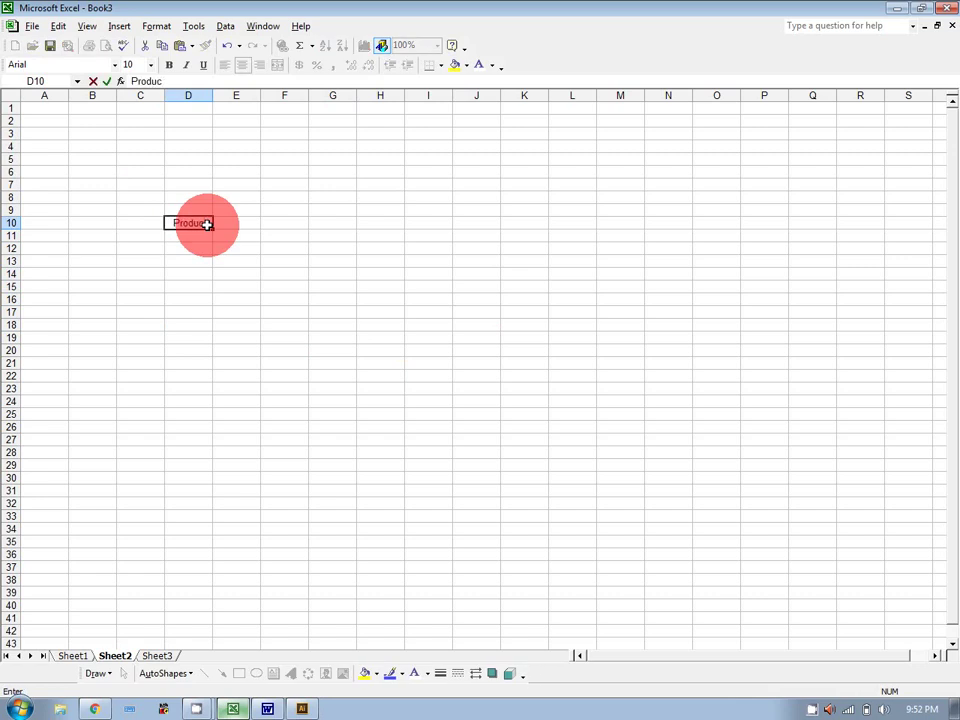
text(t)
key(Tab)
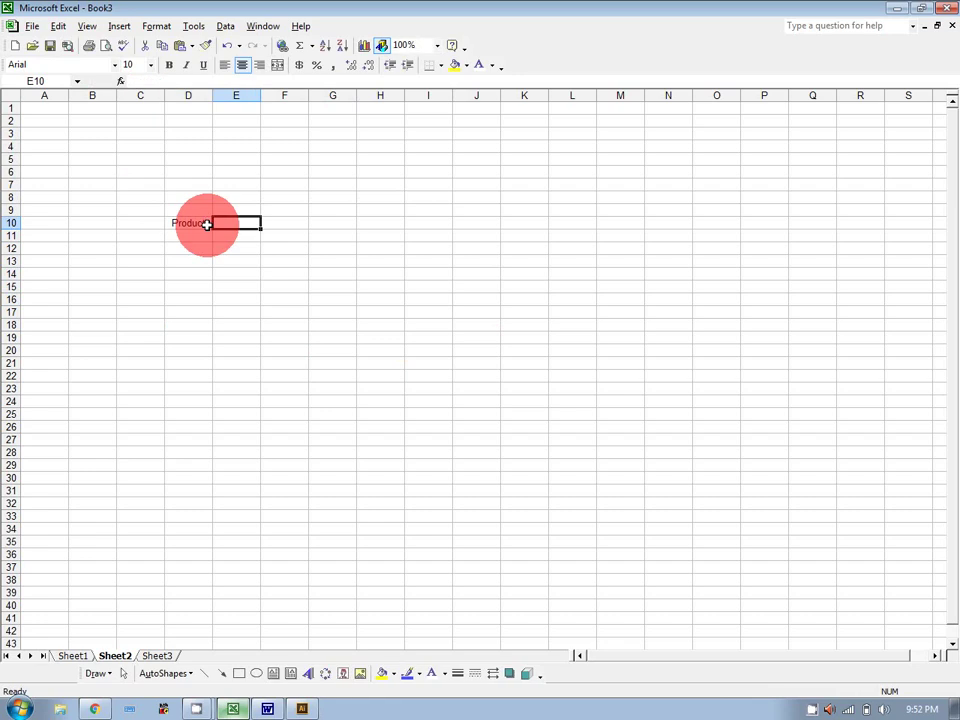
text(U)
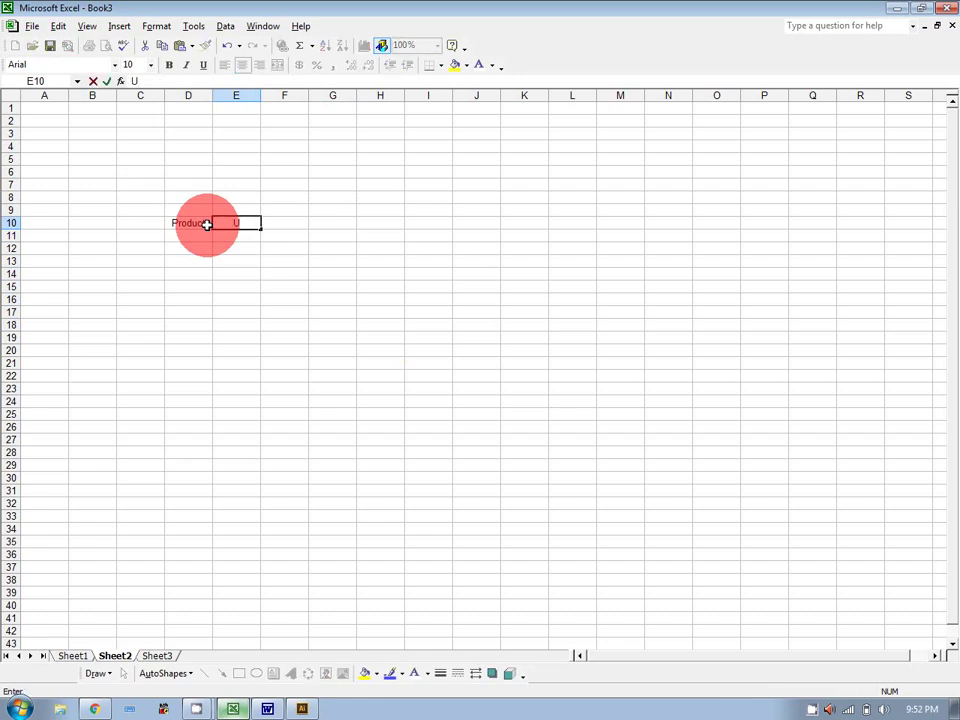
text(p)
key(BackSpace)
text(P)
key(Tab)
text(St)
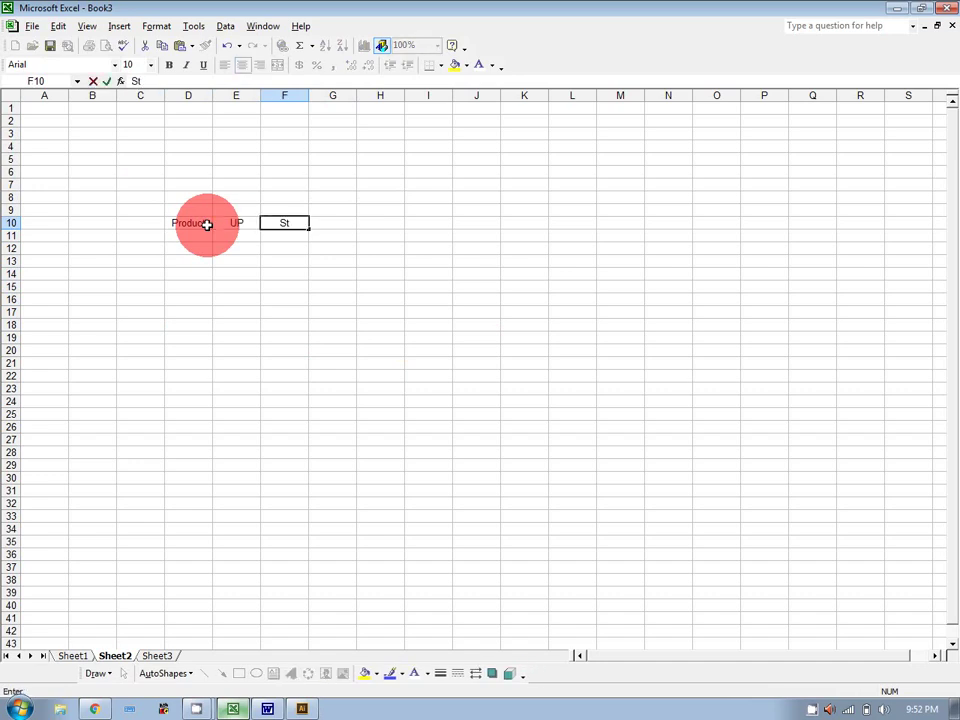
text(ock)
key(Tab)
text(Sold)
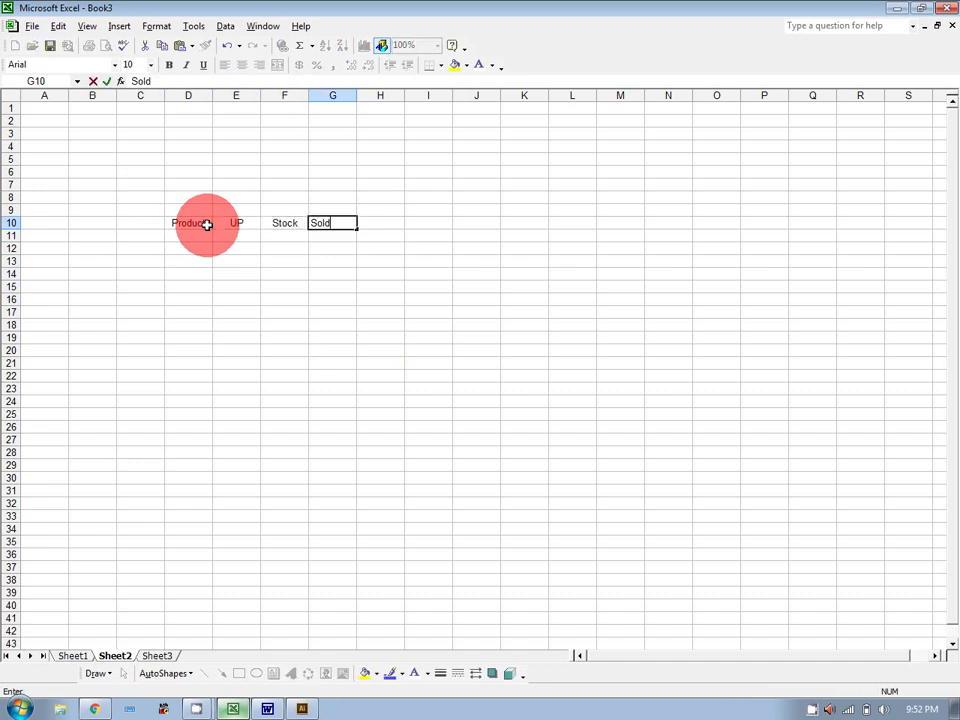
key(Tab)
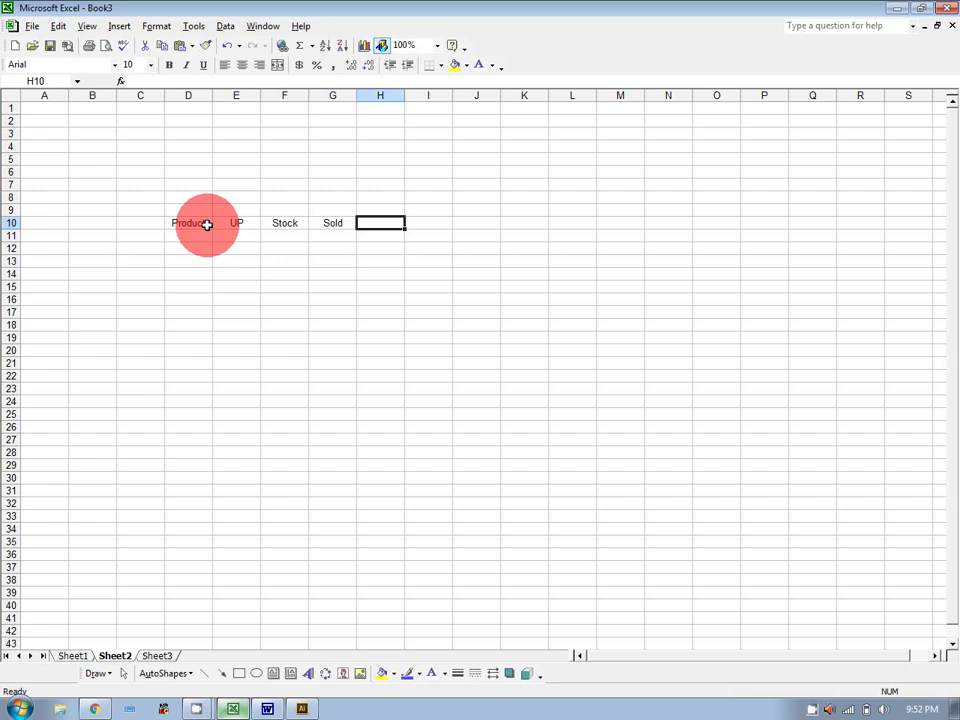
text(Sales)
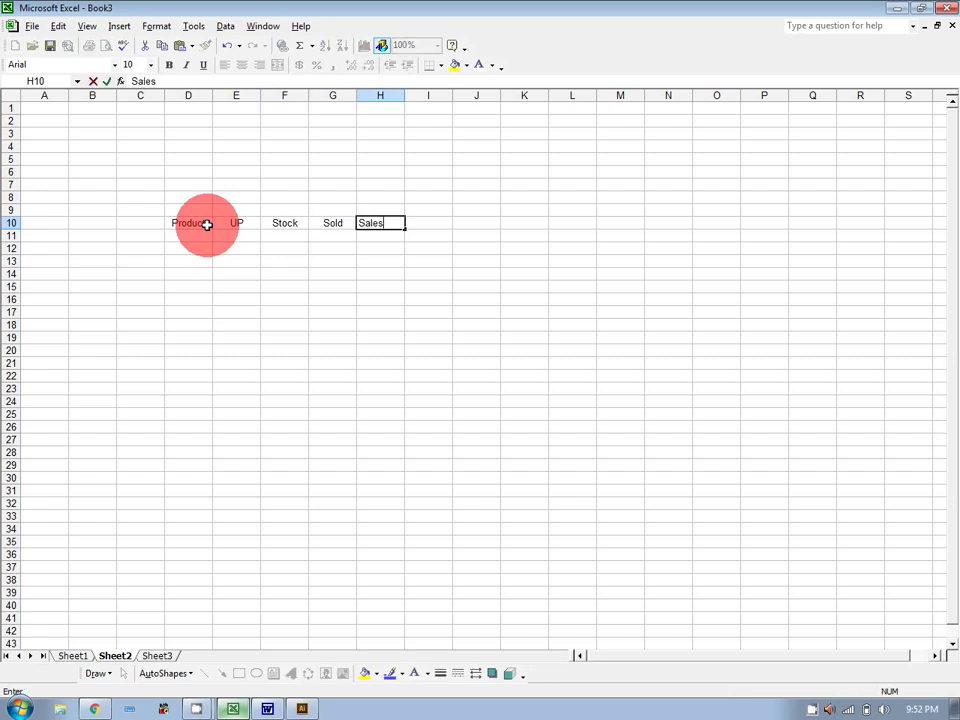
key(Return)
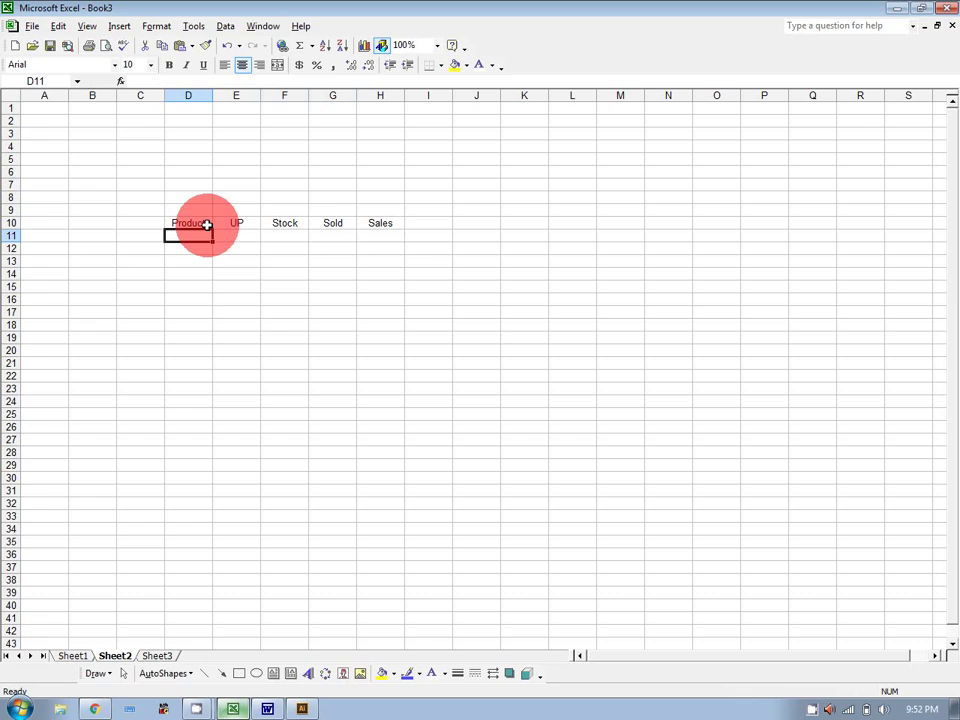
List the products xyz, abc, stu and dfd in D11:D14.
text(xyz)
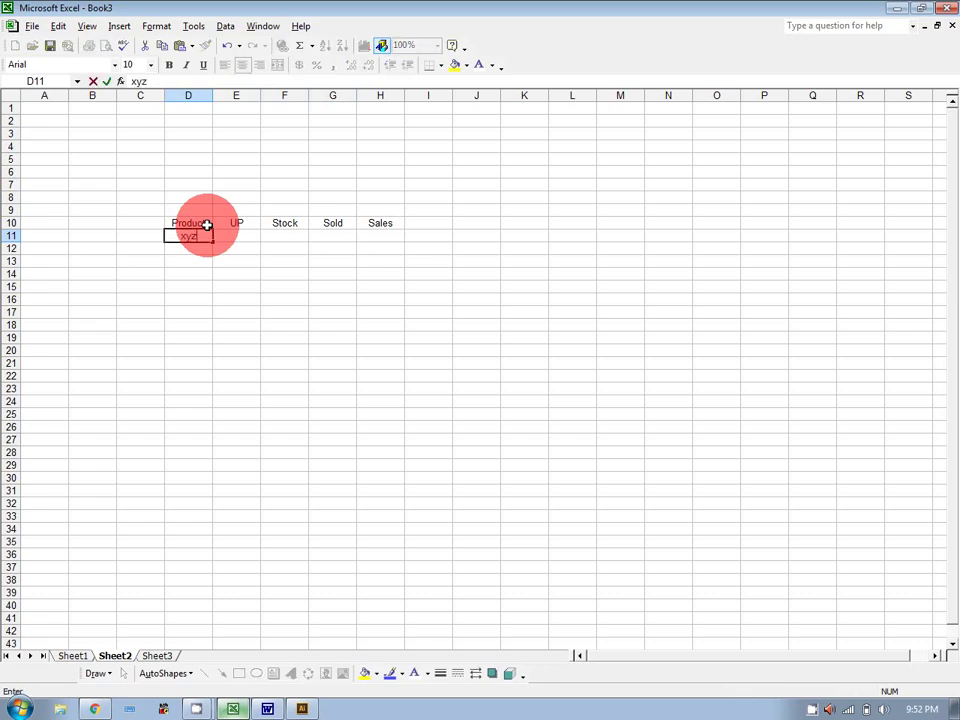
key(Return)
text(abc)
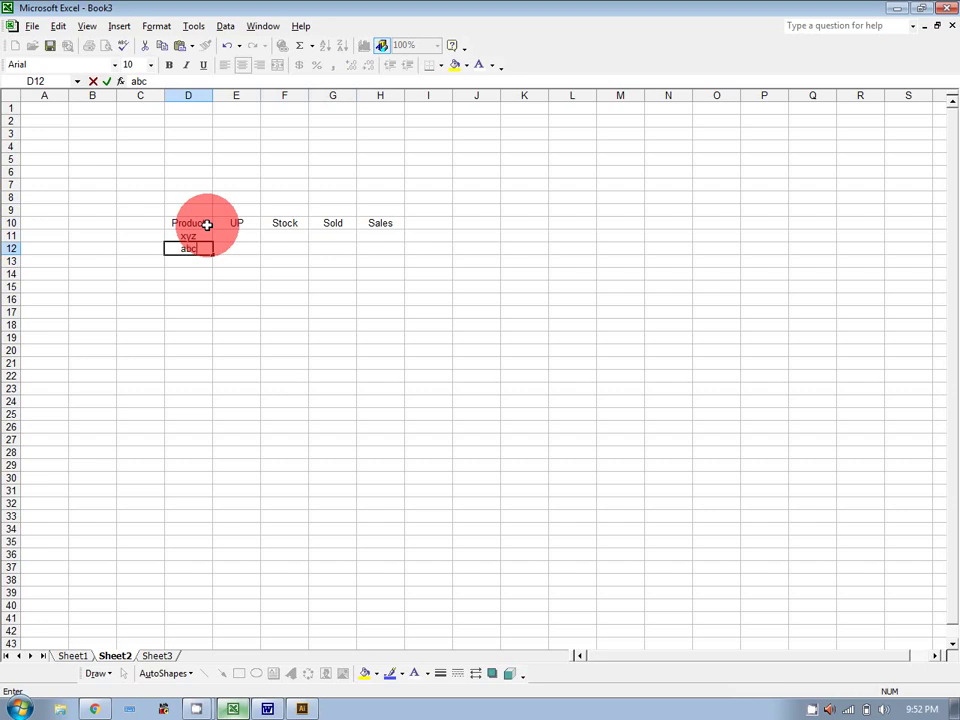
key(Return)
text(stu)
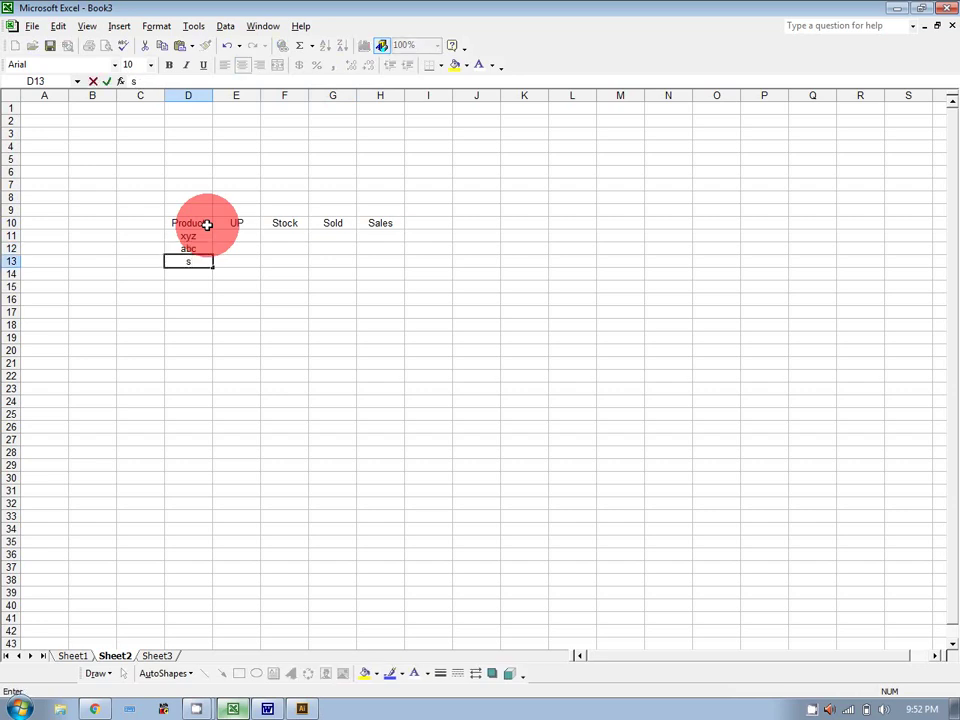
key(Return)
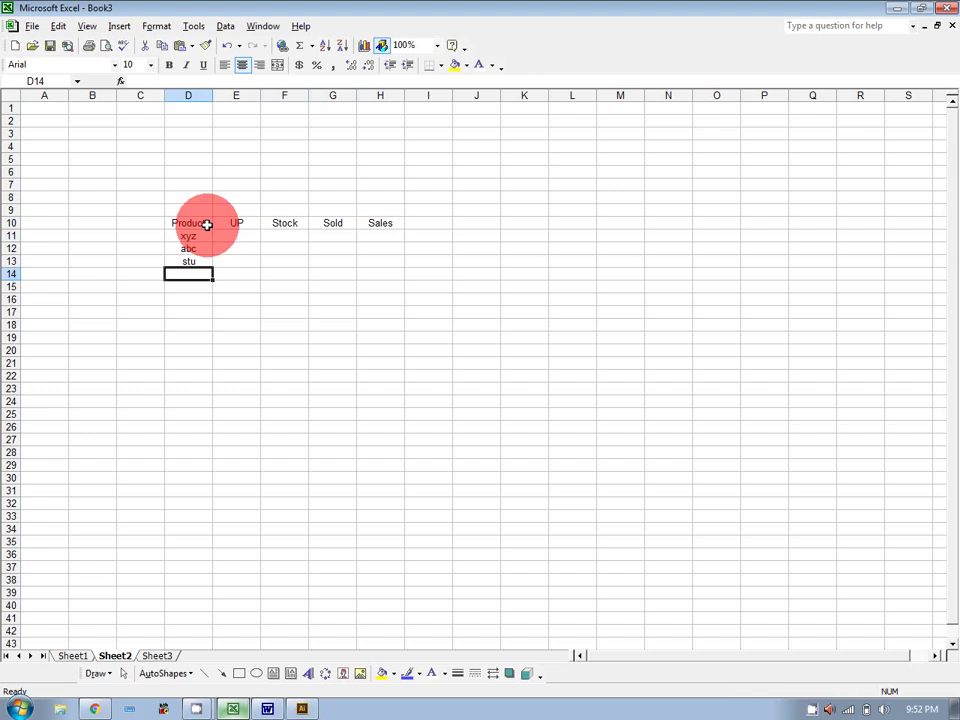
text(dfd)
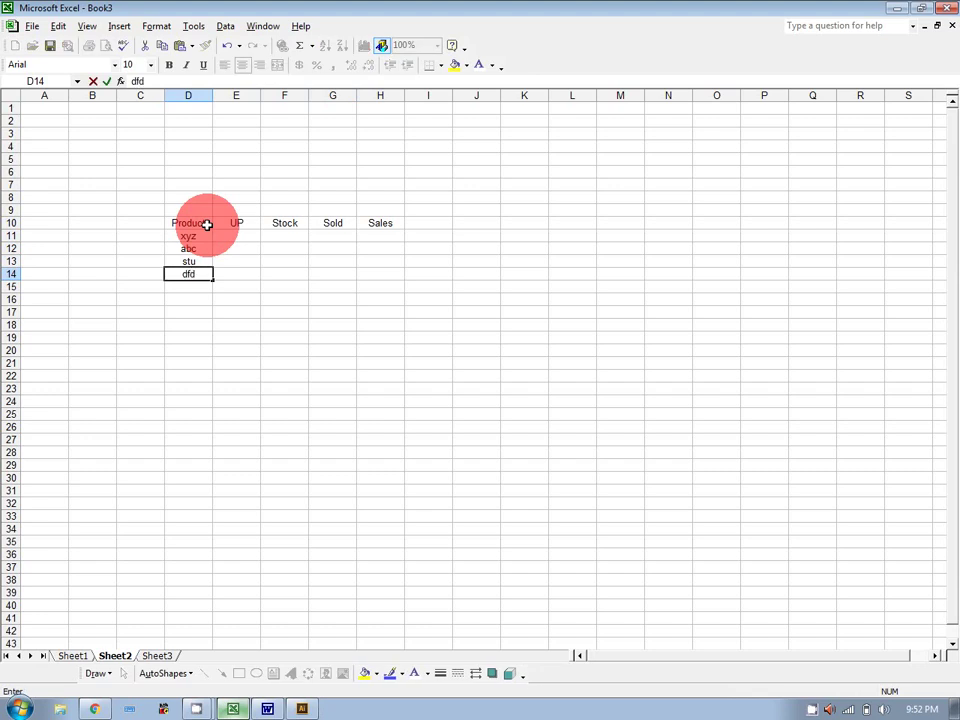
key(Return)
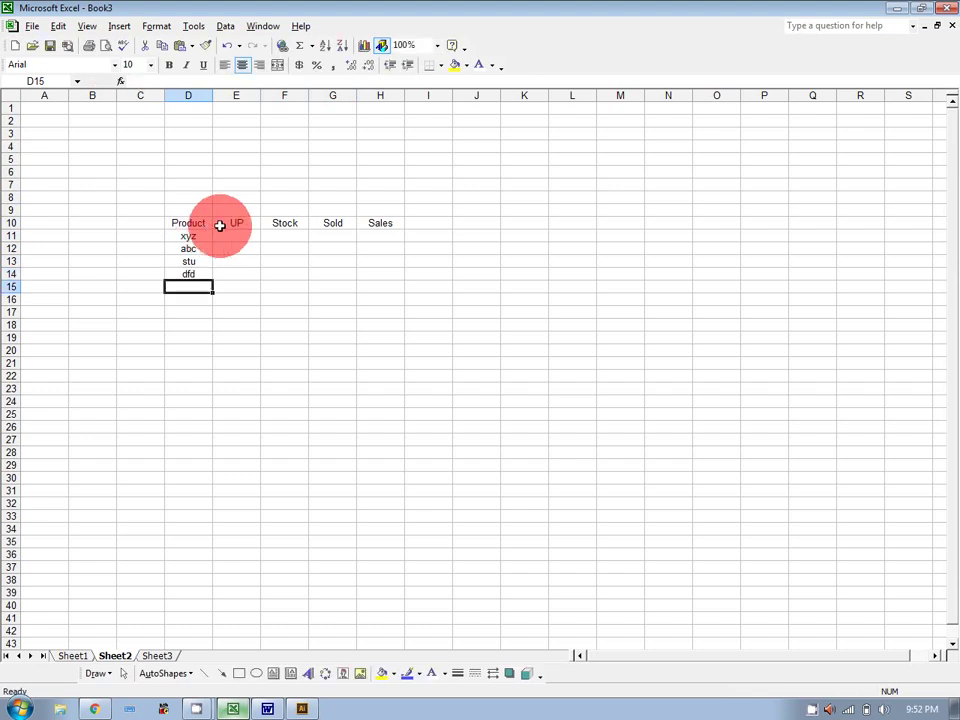
Enter the UP prices 150, 75, 200 and 50 in E11:E14.
click(258, 234)
text(150)
key(Return)
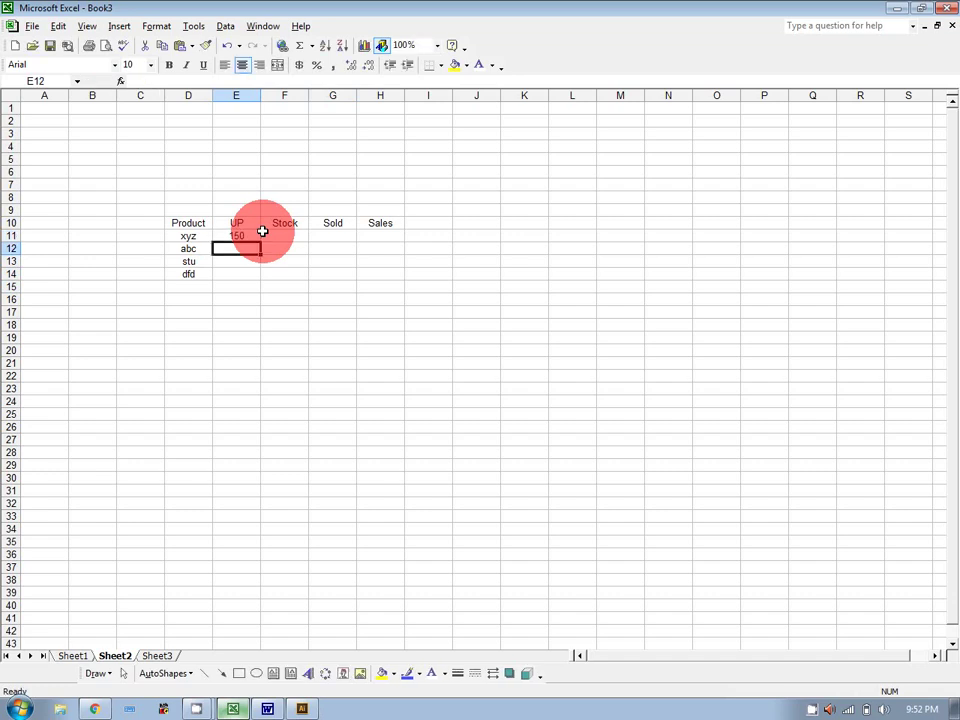
text(75)
key(Return)
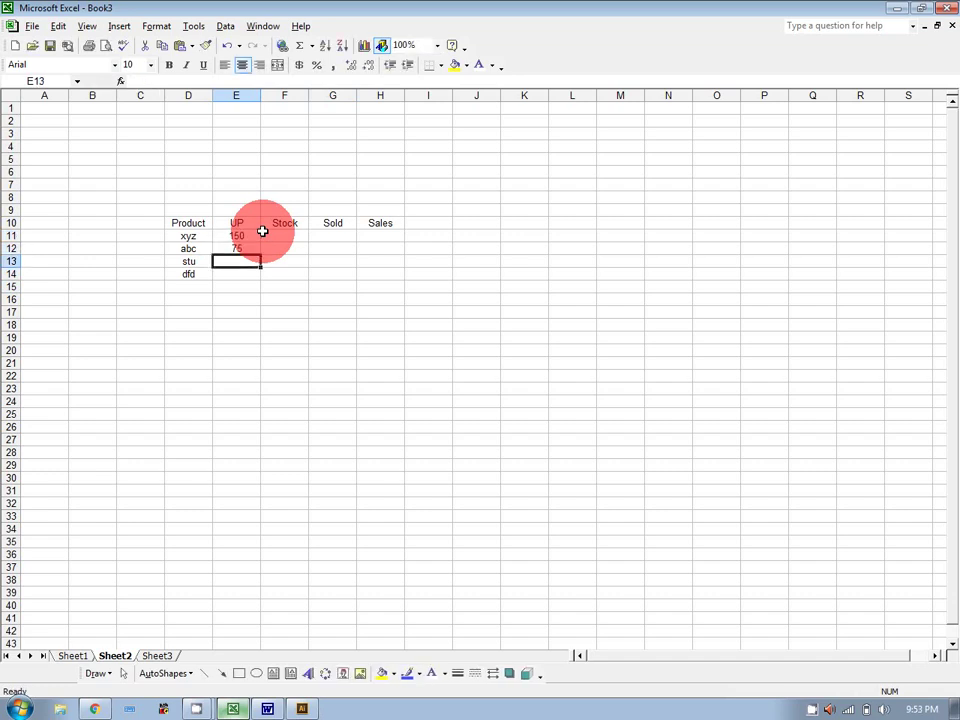
text(200)
key(Return)
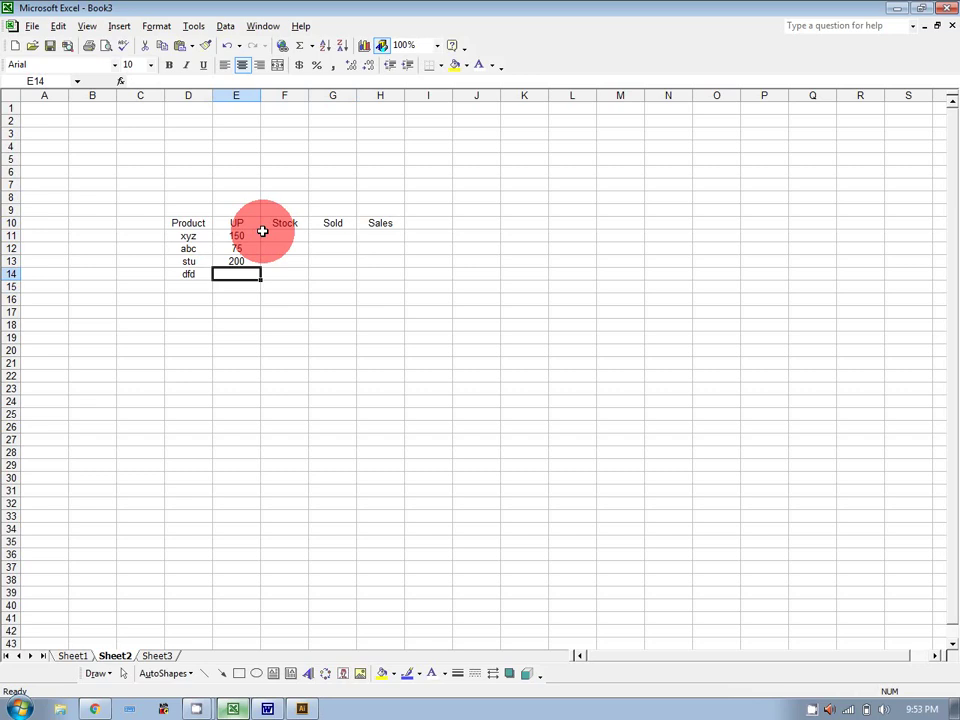
text(50)
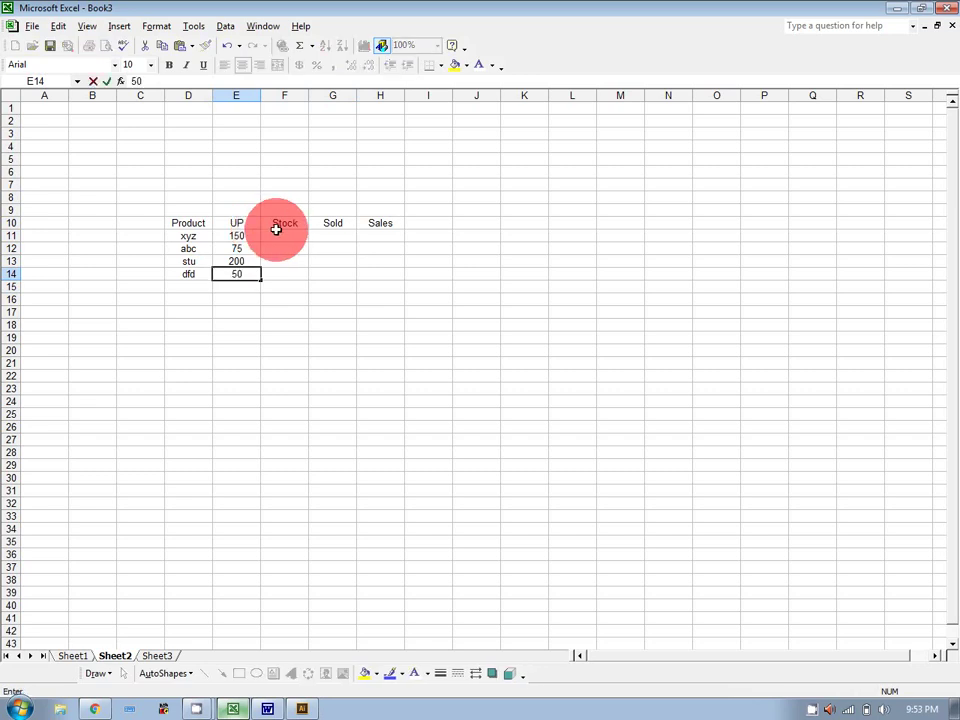
Enter the Stock values 500, 200, 700 and 1500 in F11:F14.
click(272, 233)
text(500)
key(Return)
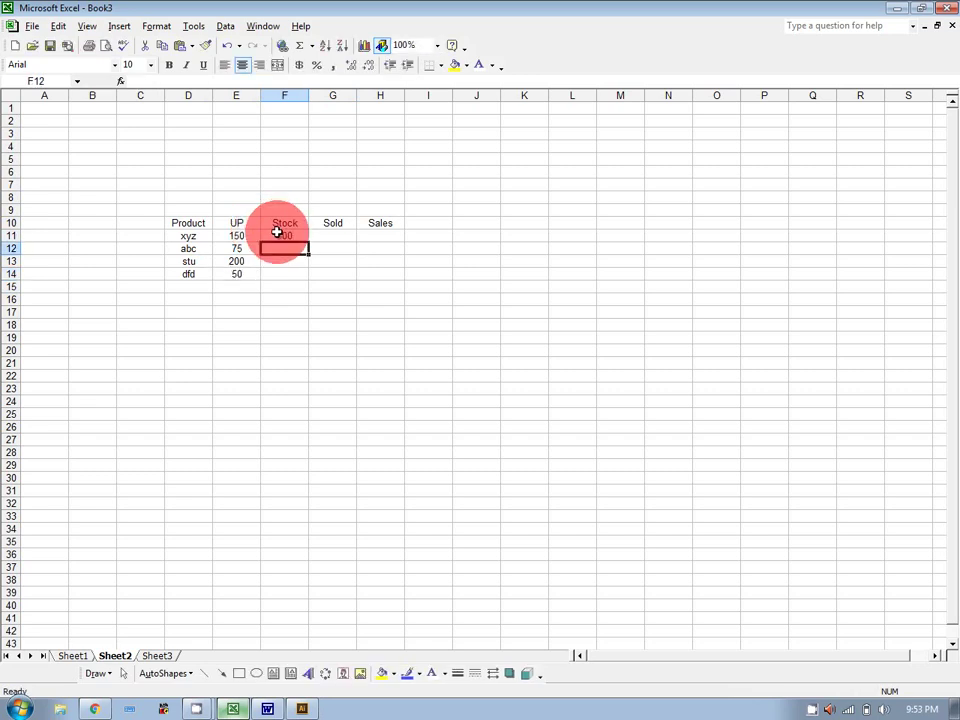
text(200)
key(Return)
text(700)
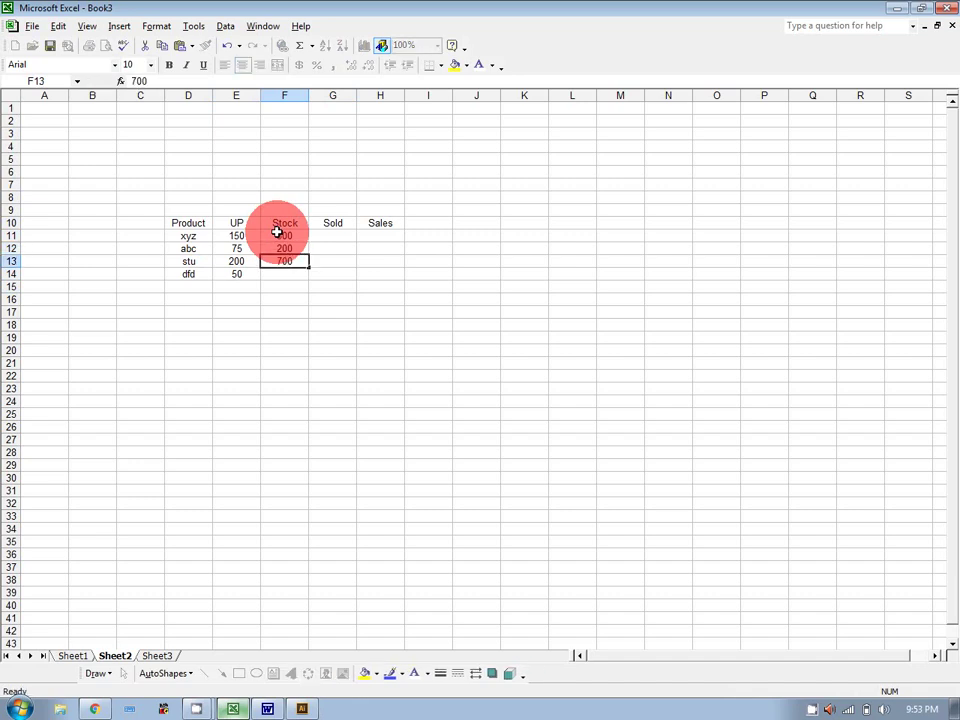
key(Return)
text(1500)
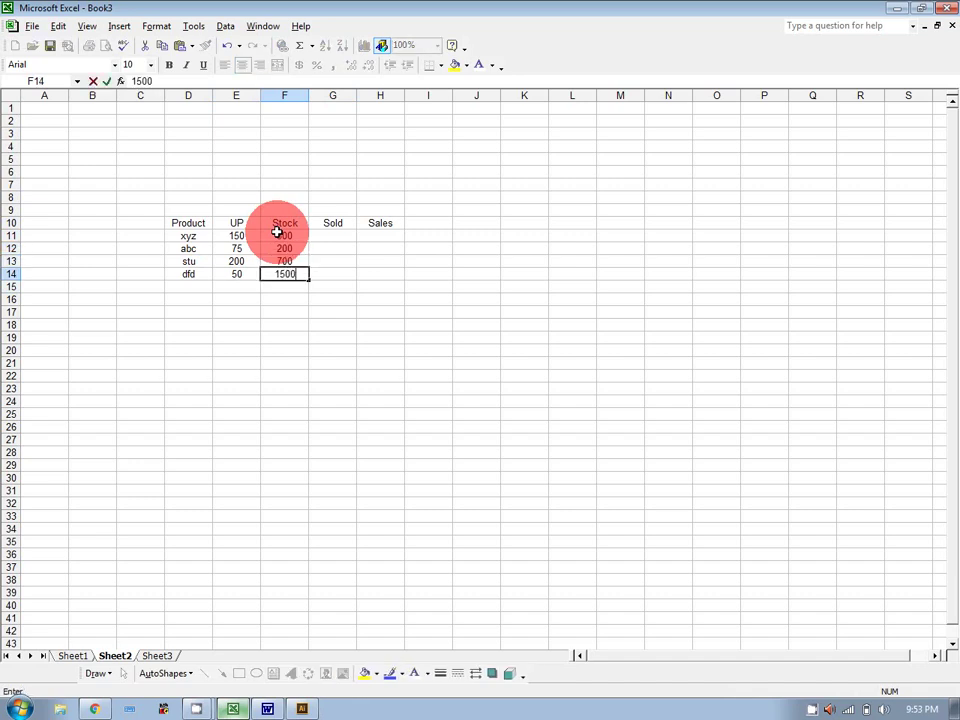
Fill in the four Sold quantities in G11:G14, then review the xyz row's UP and Sold.
click(350, 239)
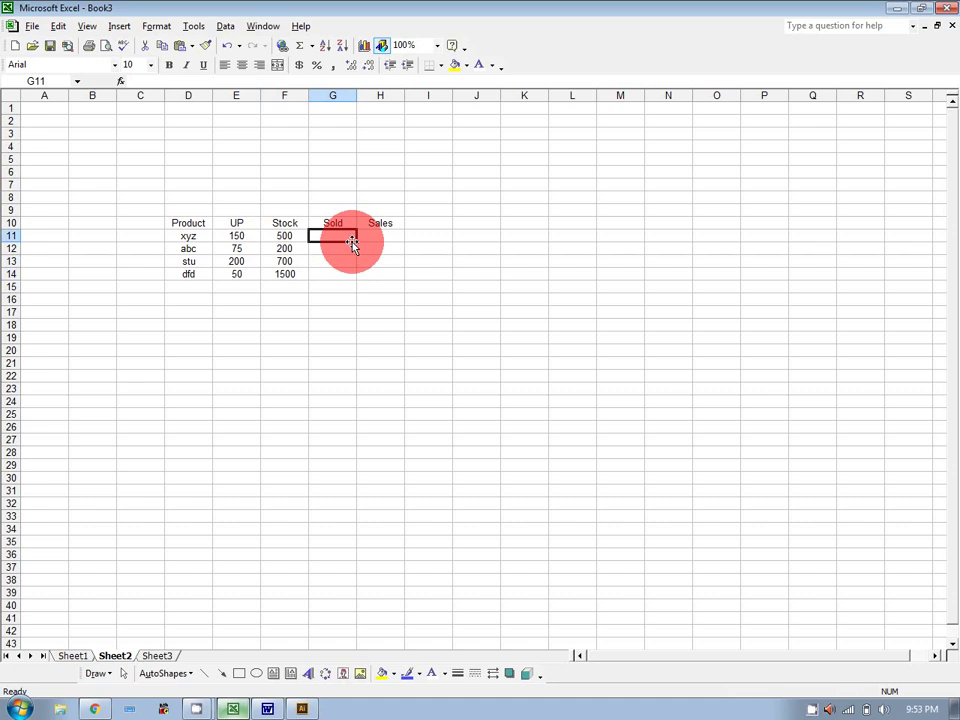
text(80)
key(Return)
text(20)
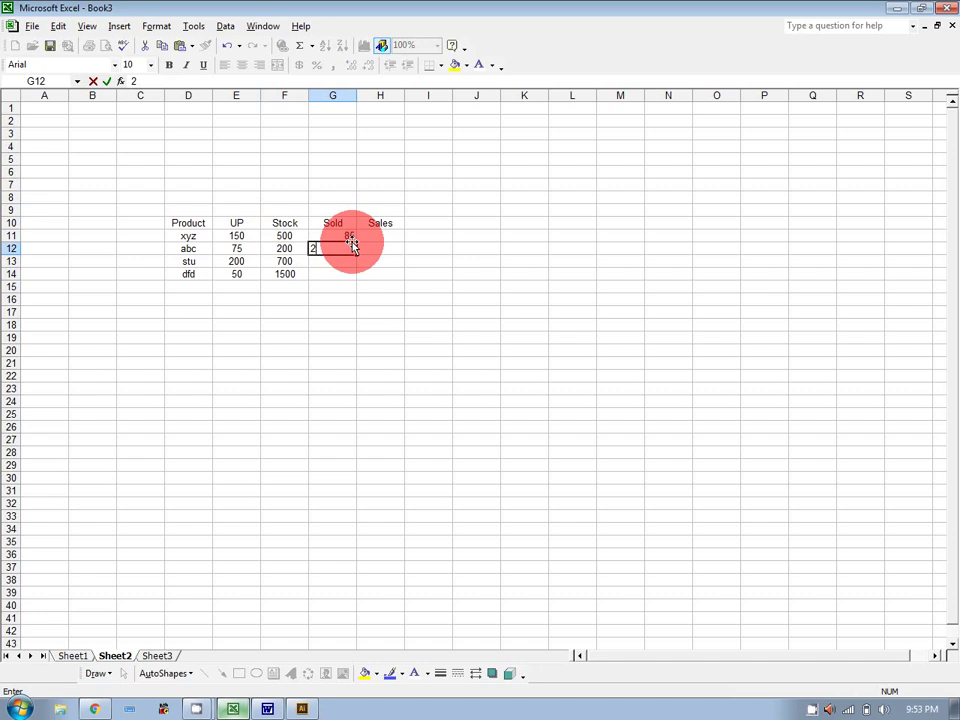
key(Return)
text(75)
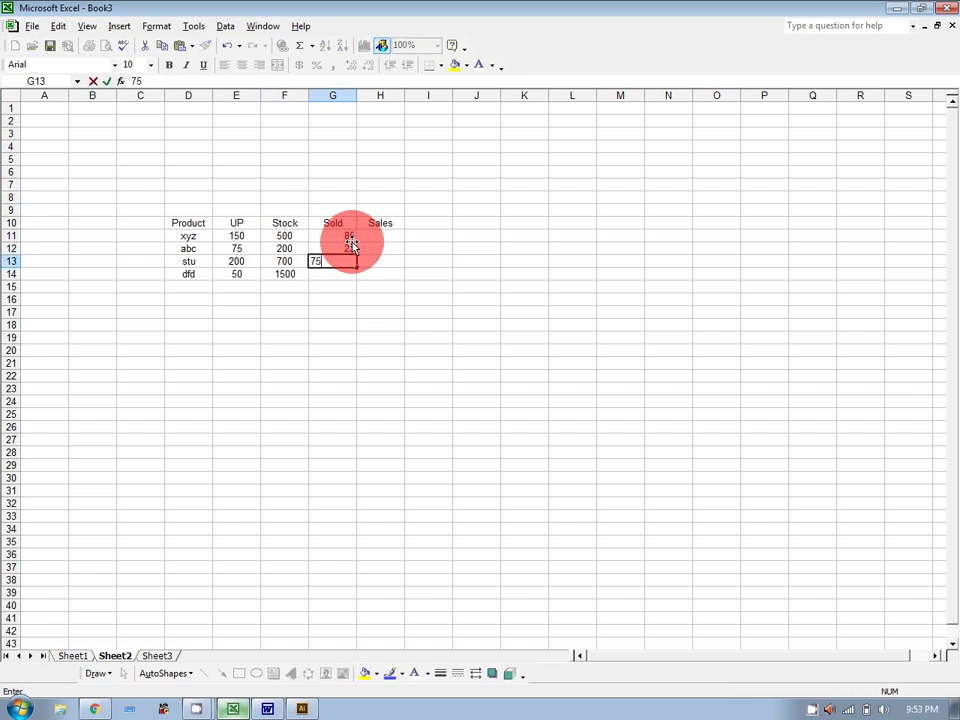
key(Return)
text(100)
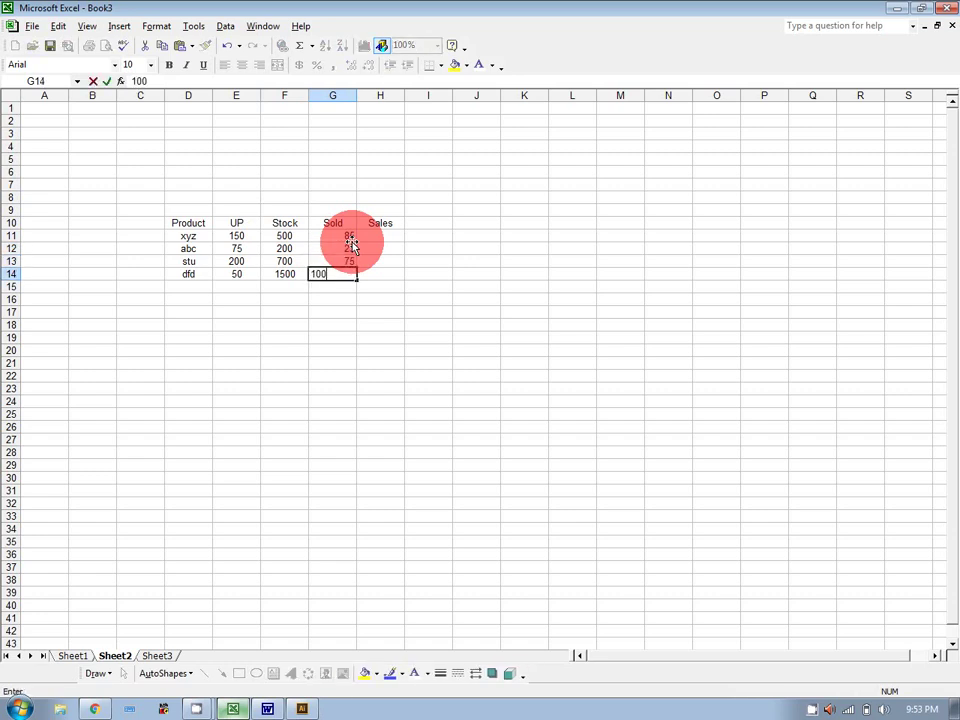
key(Tab)
key(Up)
key(Up)
key(Up)
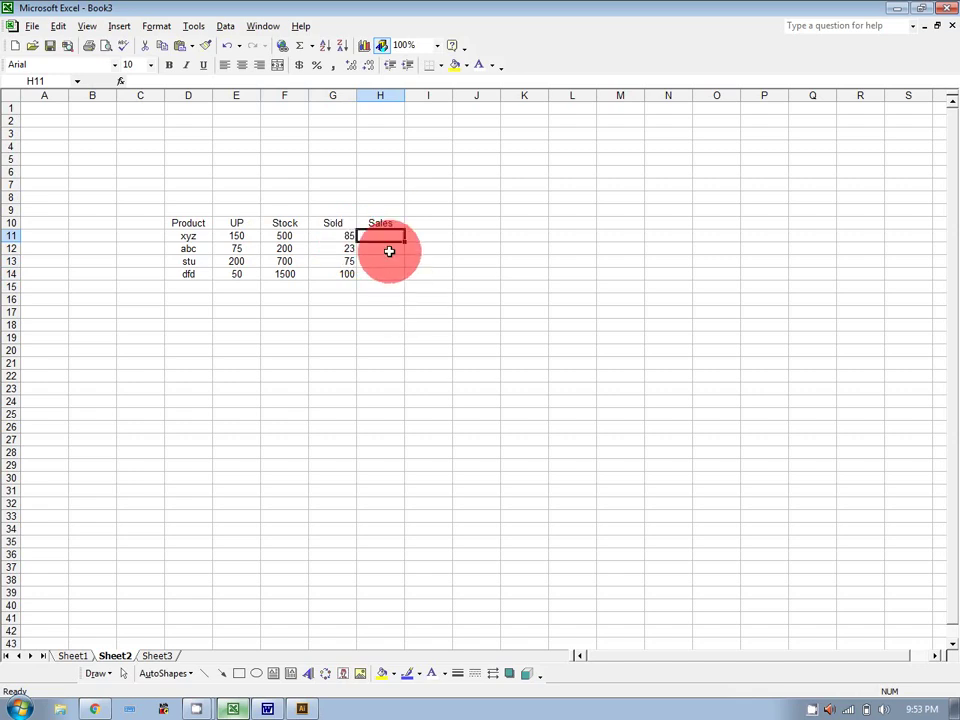
click(345, 238)
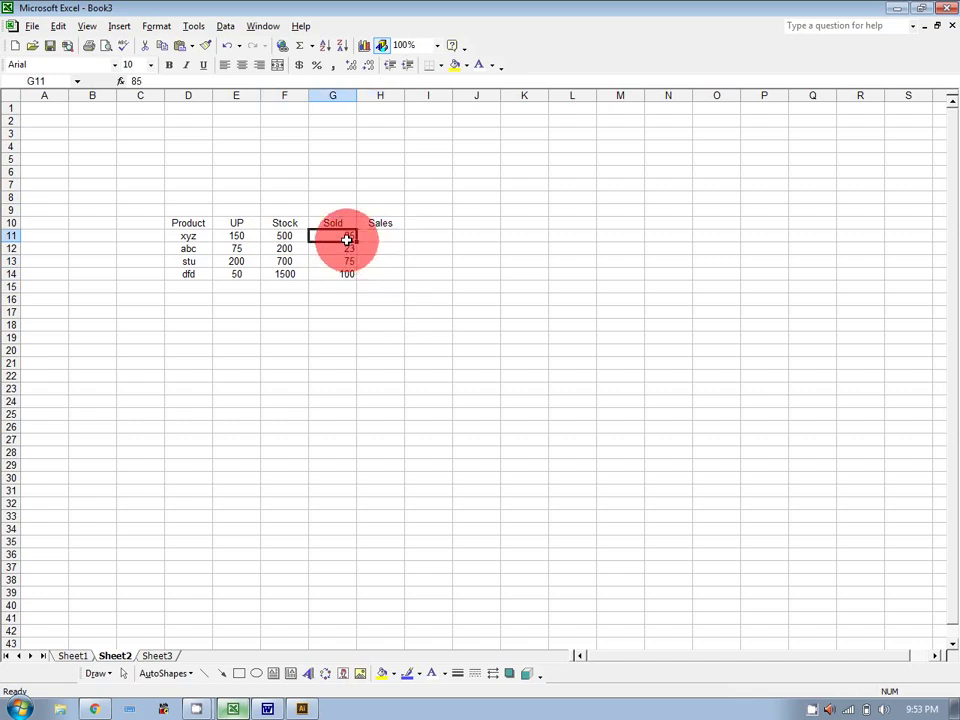
click(233, 237)
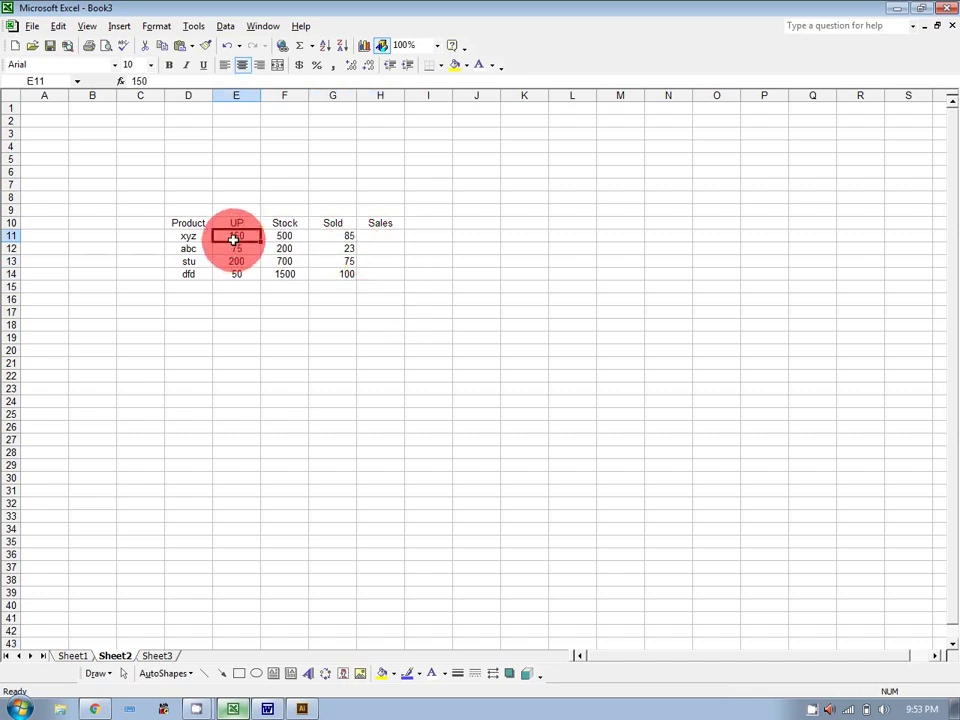
Enter =E11*G11 in H11 and fill it down to H14, giving 12750, 1725, 15000, 5000.
click(384, 238)
text(=)
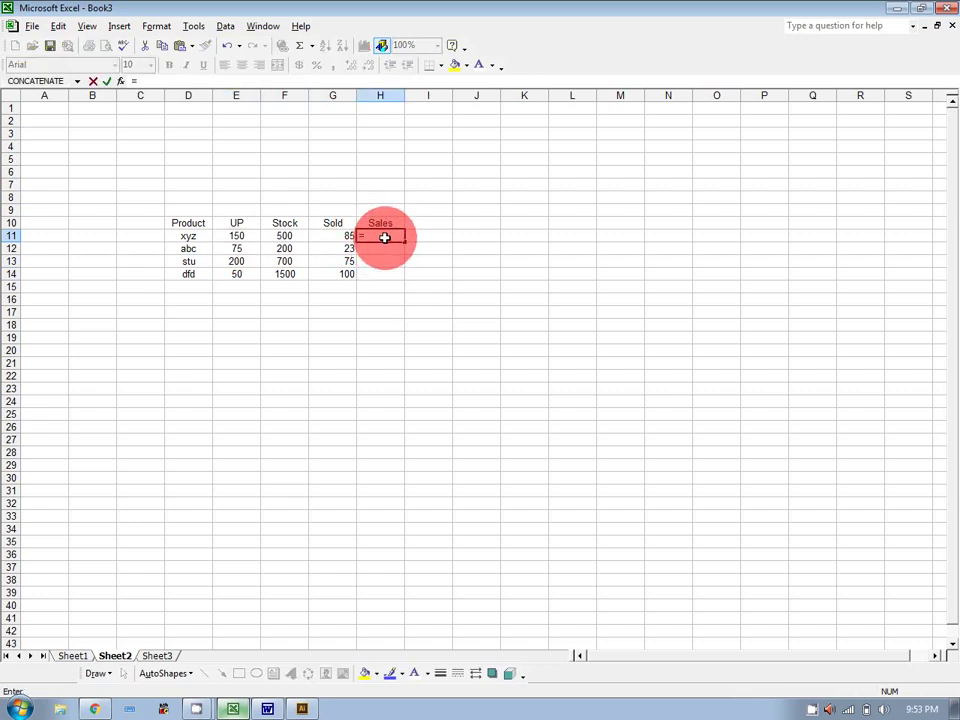
click(248, 237)
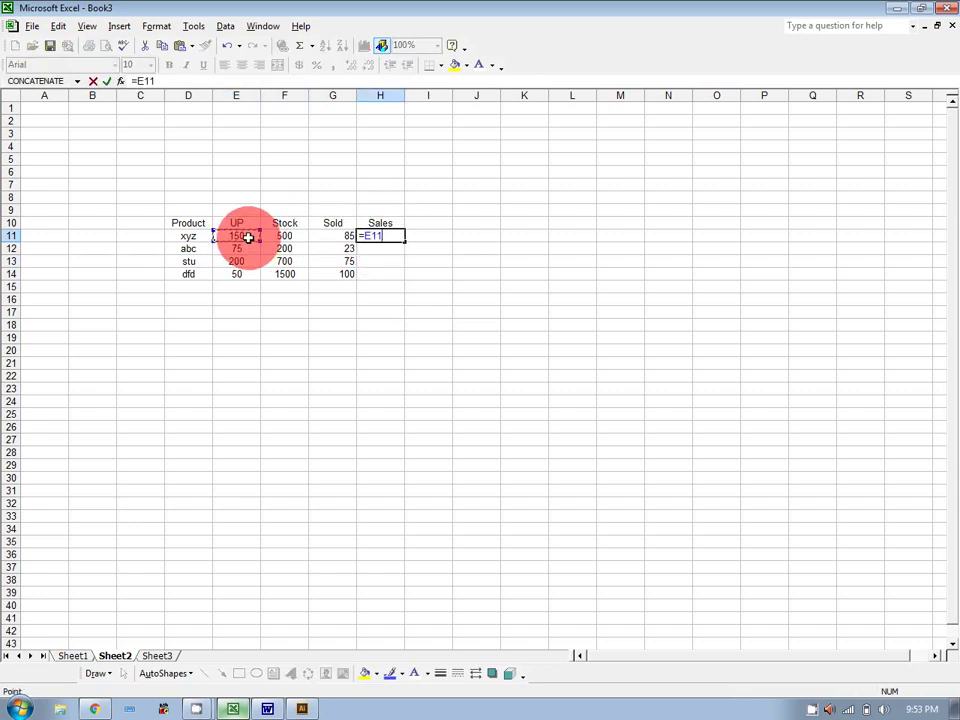
text(*)
click(321, 236)
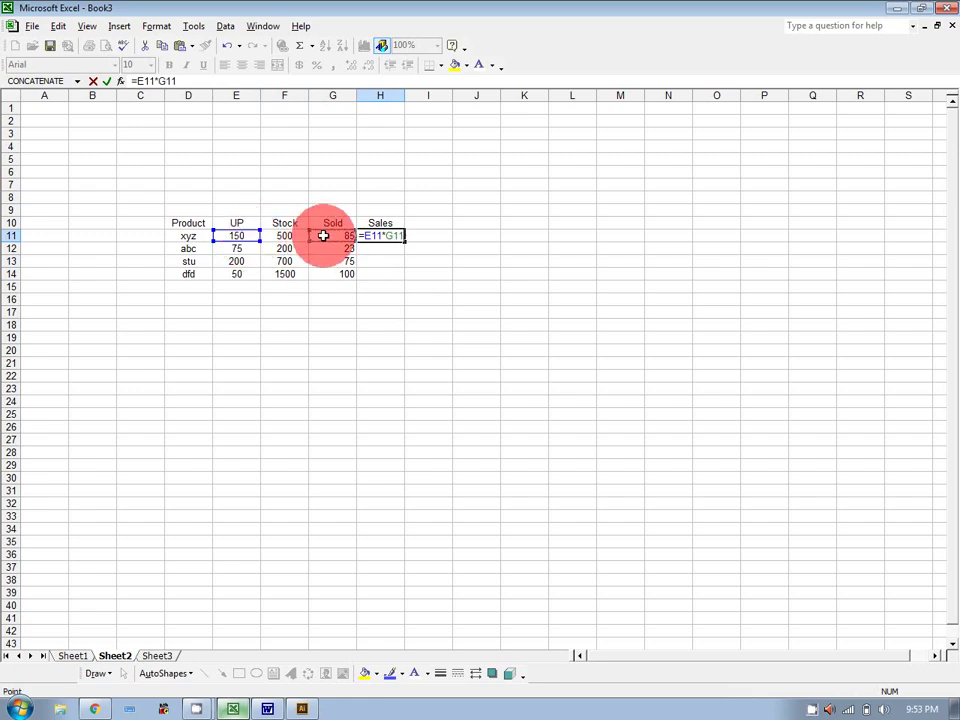
key(Return)
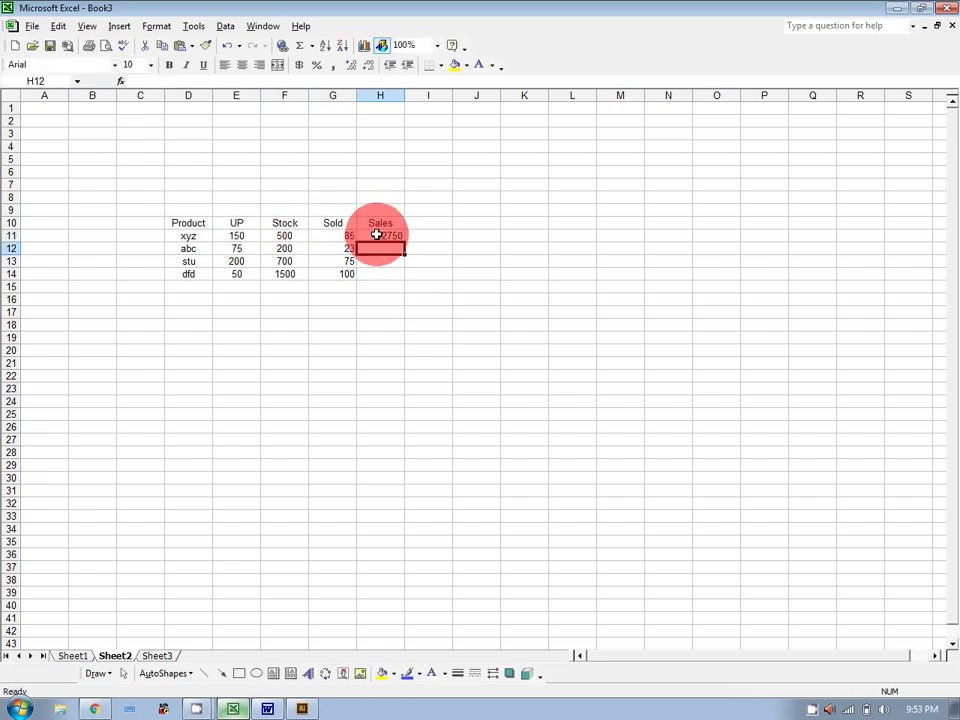
click(378, 236)
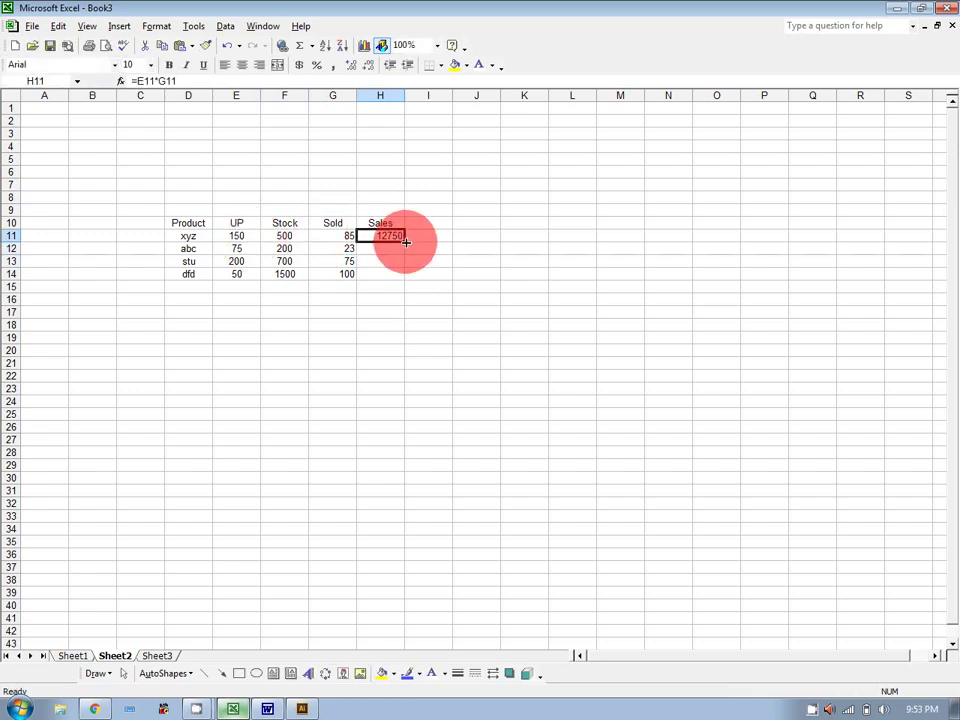
drag(402, 238, 404, 285)
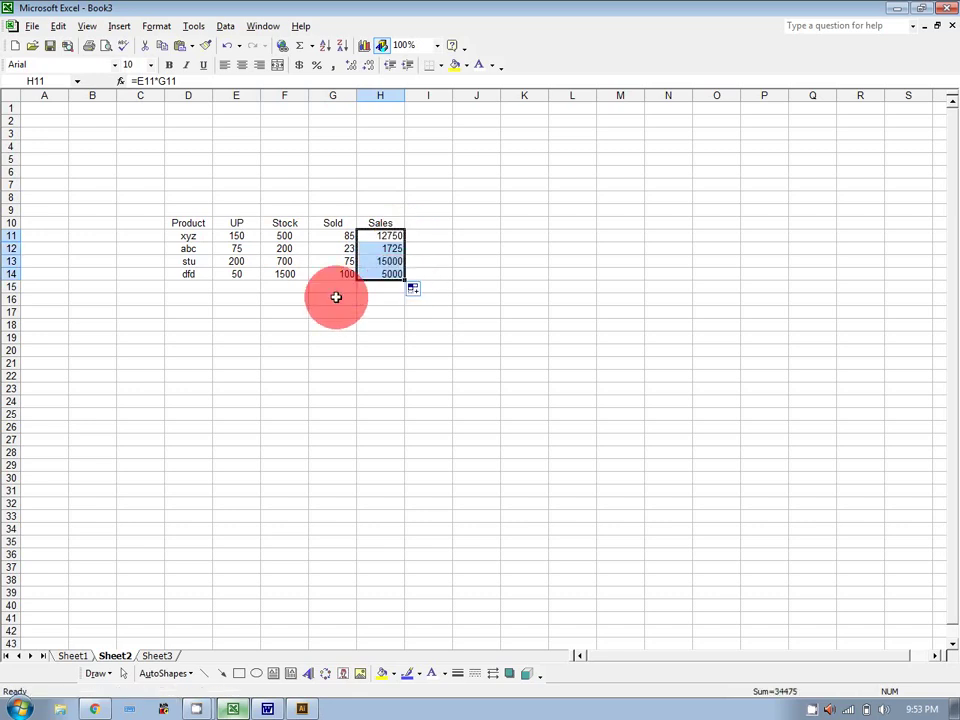
click(336, 298)
Label cell G16 'Total Sale'.
text(Total)
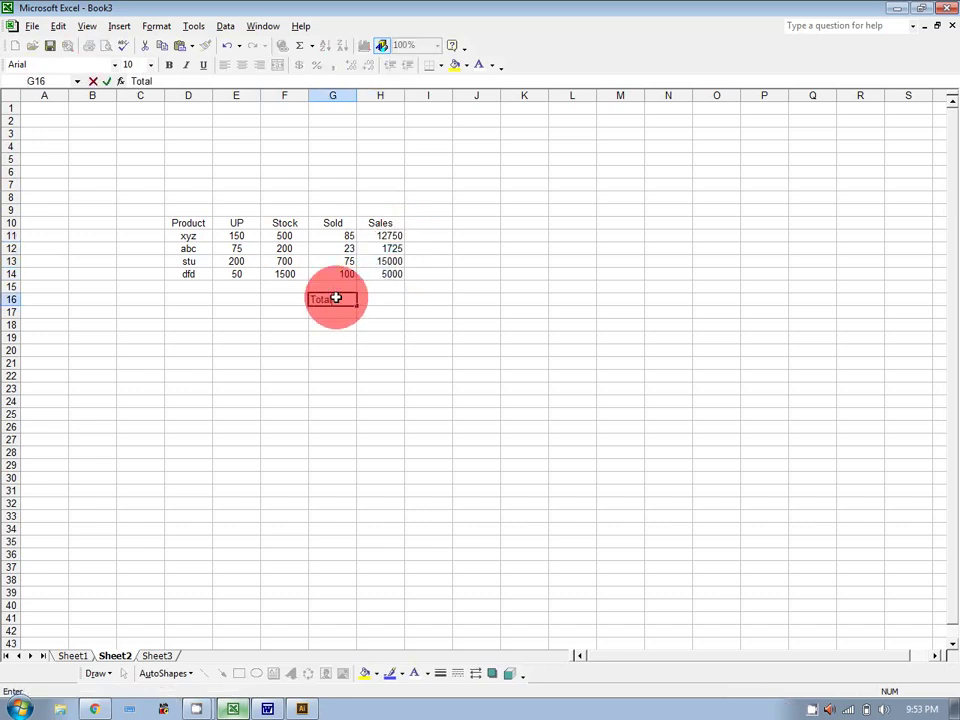
text( Sale)
click(381, 311)
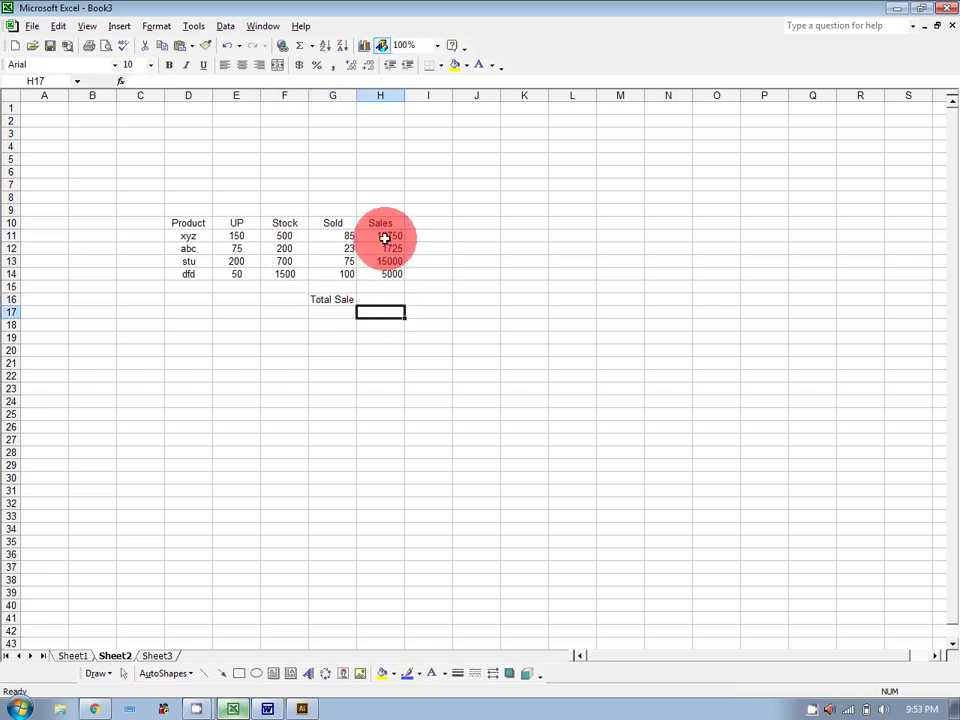
drag(381, 237, 383, 276)
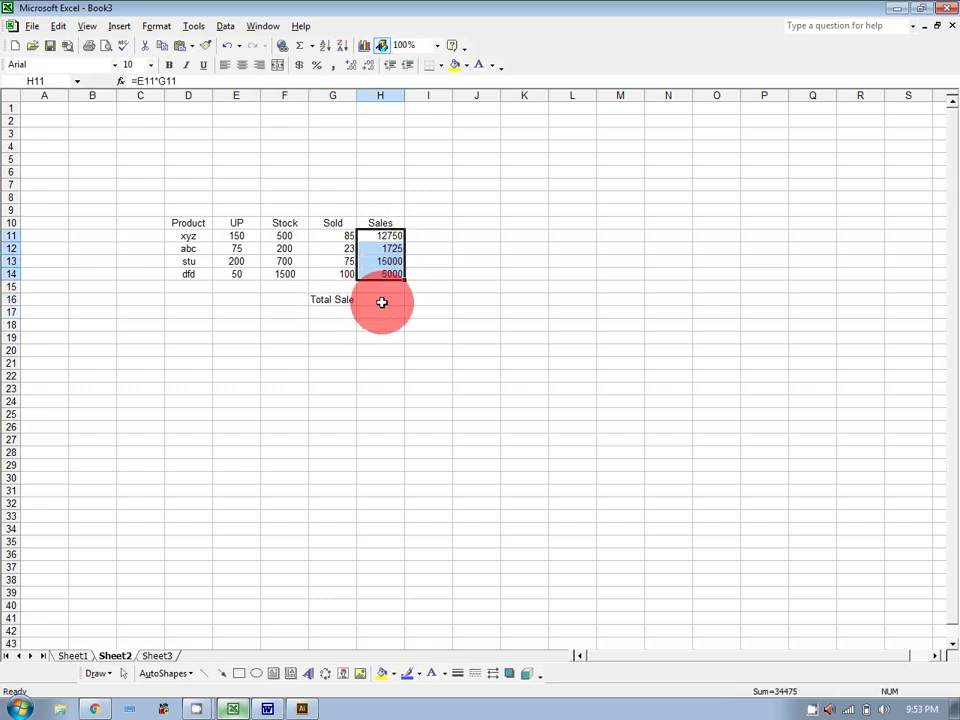
Enter =SUM(H11:H14) in H16 to total the Sales column at 34475.
click(381, 301)
text(=su)
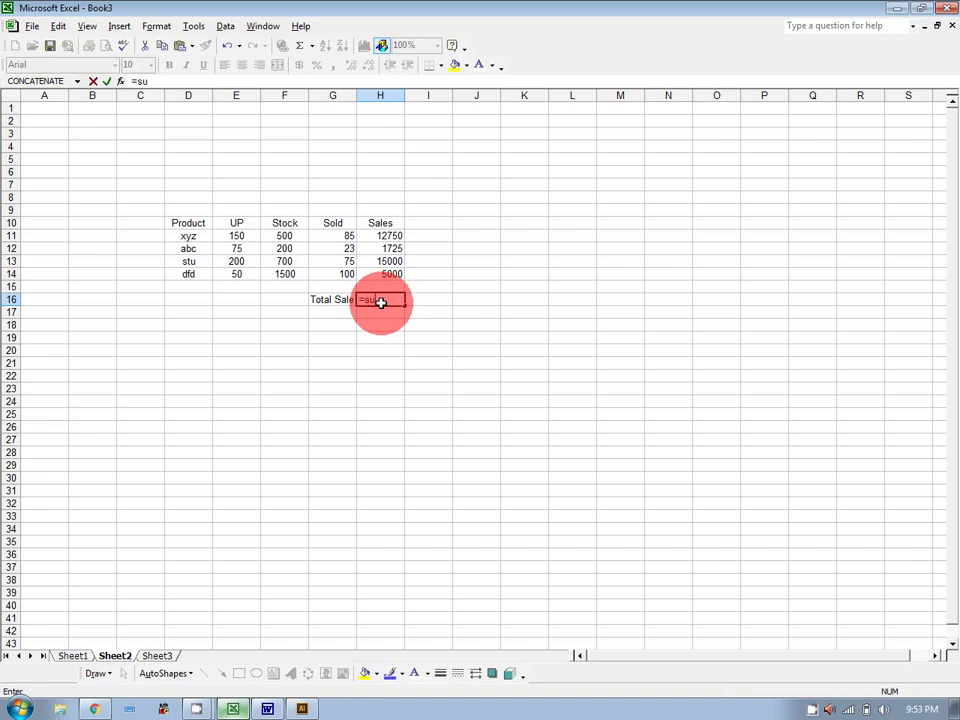
text(m()
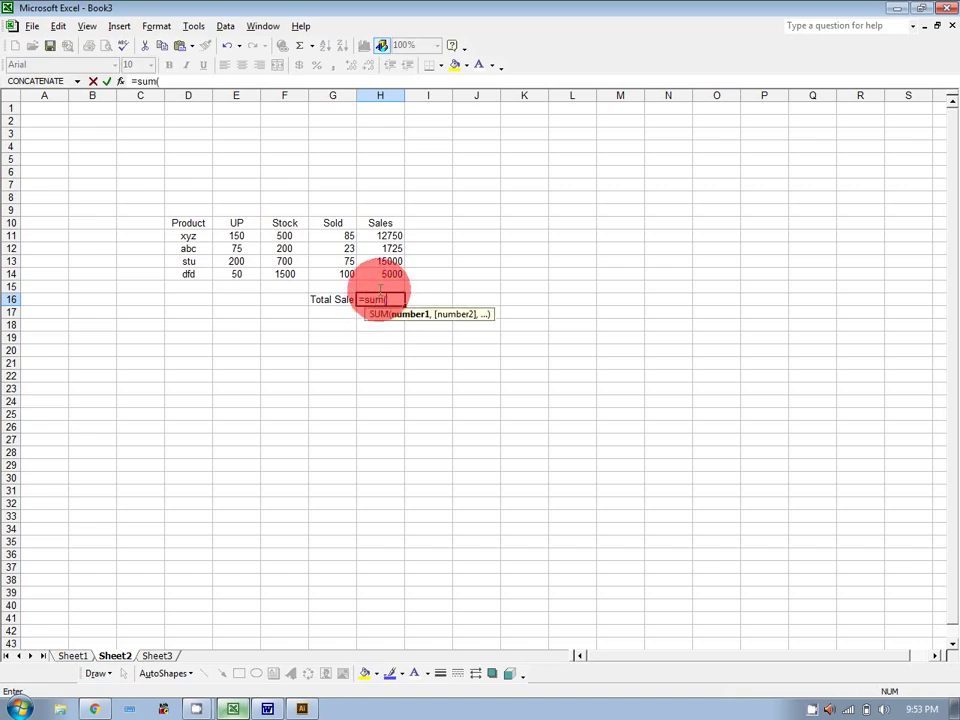
drag(380, 236, 380, 271)
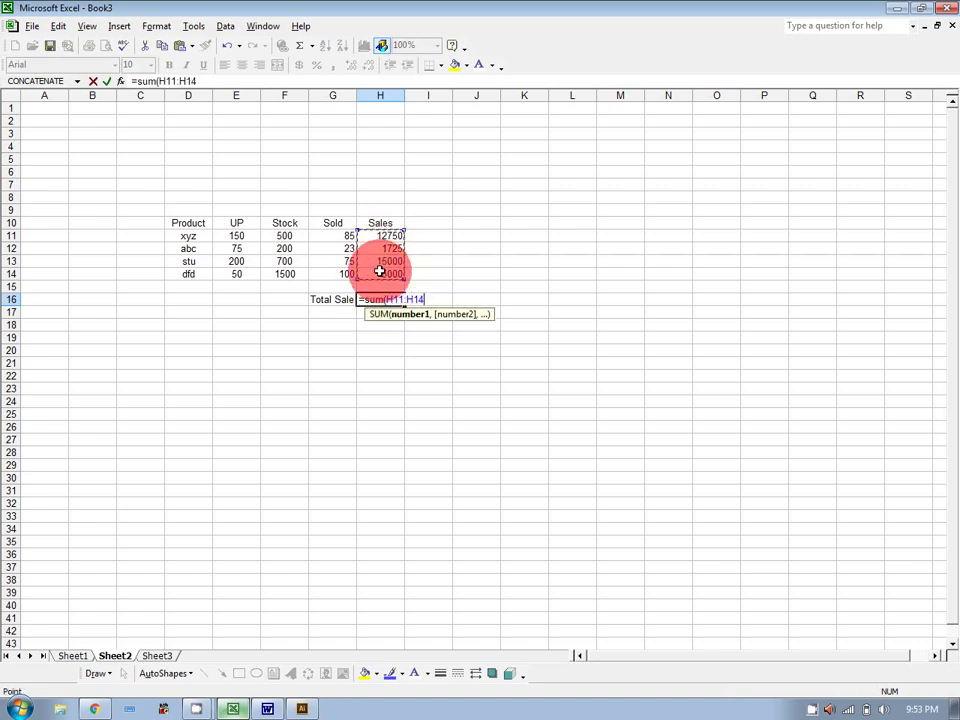
text())
key(Return)
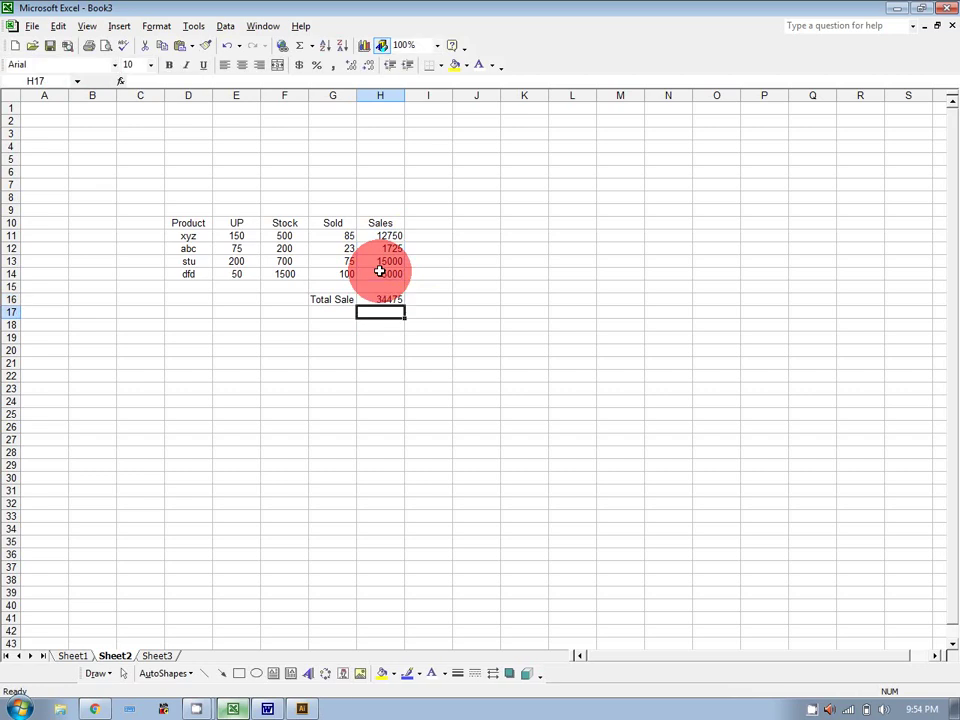
drag(328, 298, 370, 298)
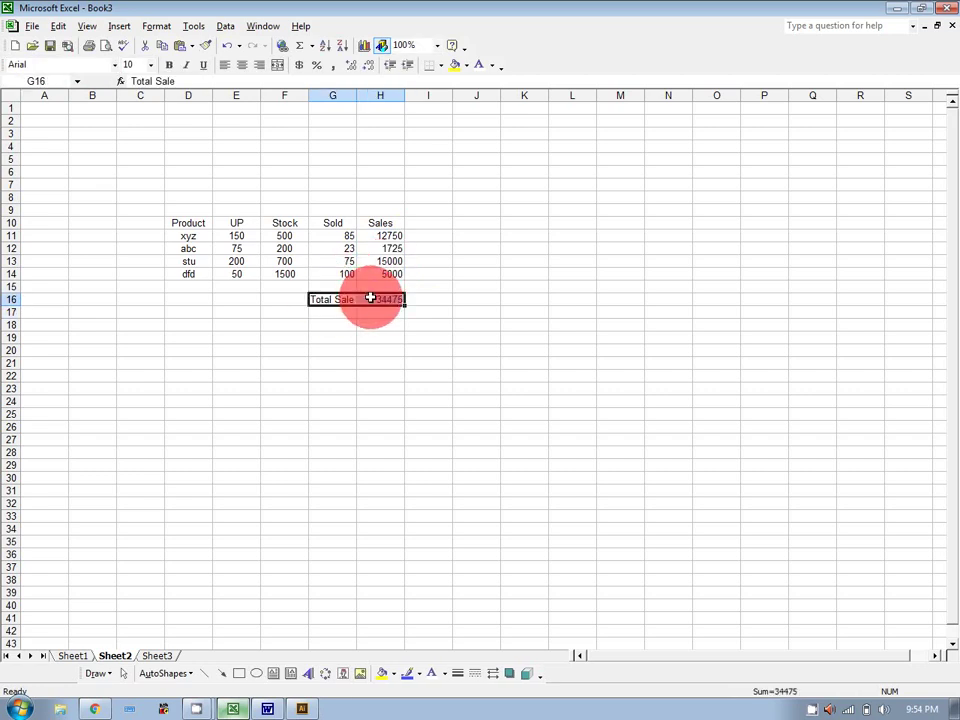
Bold the Total Sale row and the Sales values H11:H14, widening column G slightly.
click(174, 64)
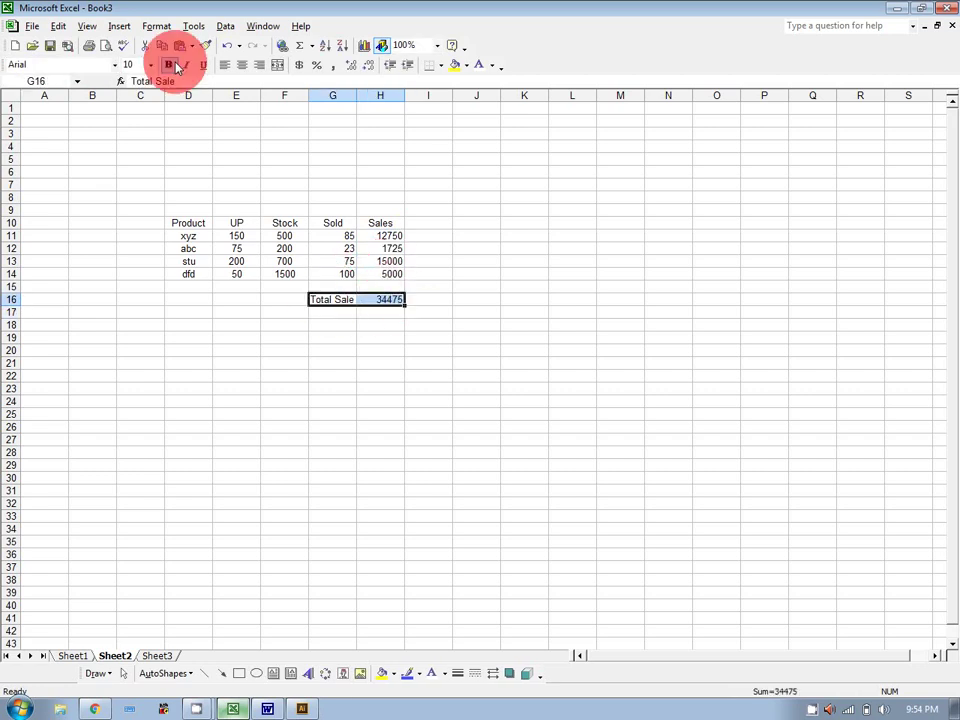
drag(355, 94, 362, 94)
click(393, 236)
drag(393, 236, 394, 273)
click(169, 64)
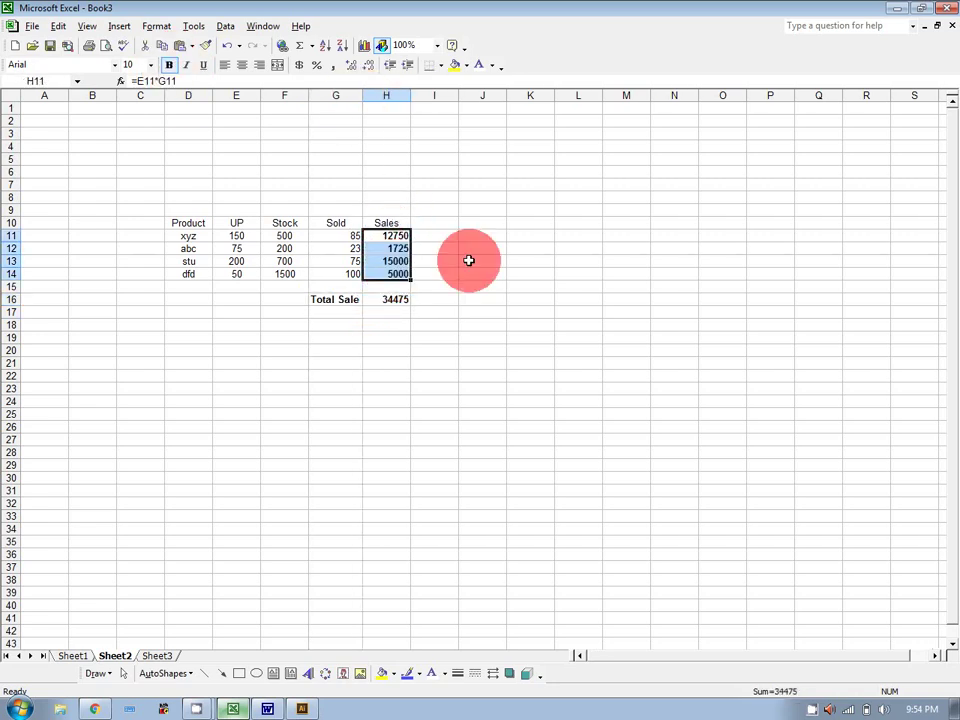
click(519, 276)
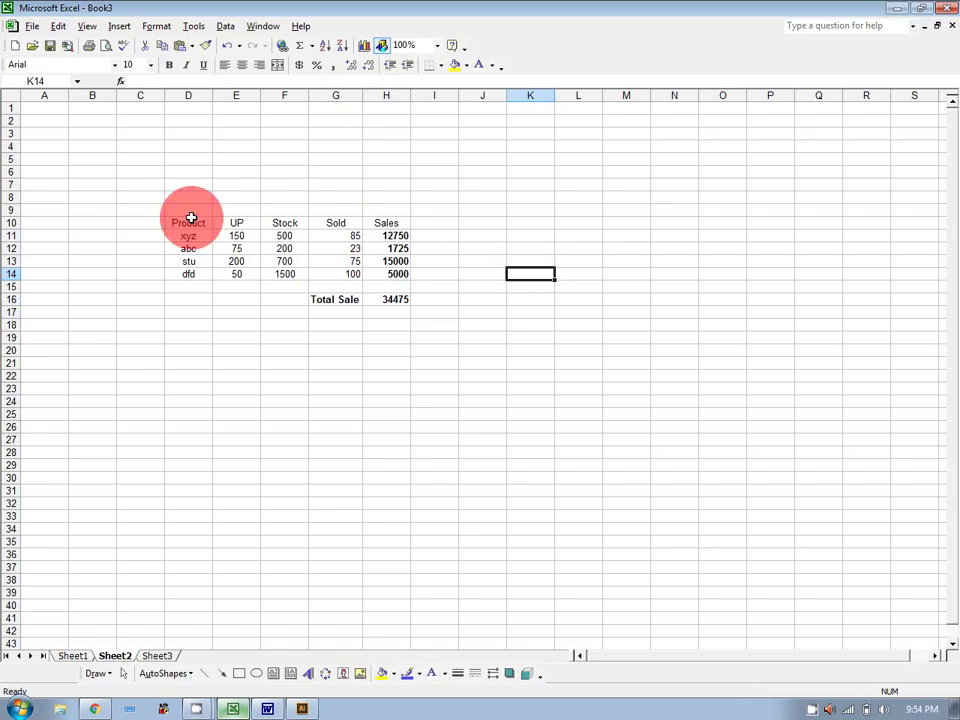
Apply All Borders to the table D10:H14 and the Total Sale row G16:H16.
drag(191, 220, 379, 272)
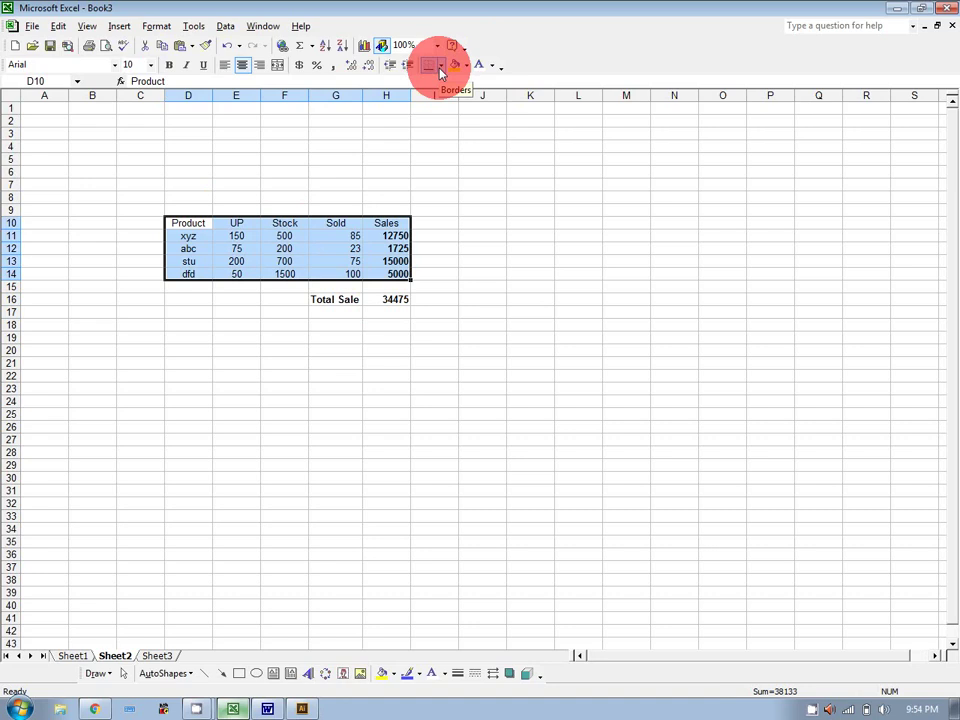
click(440, 66)
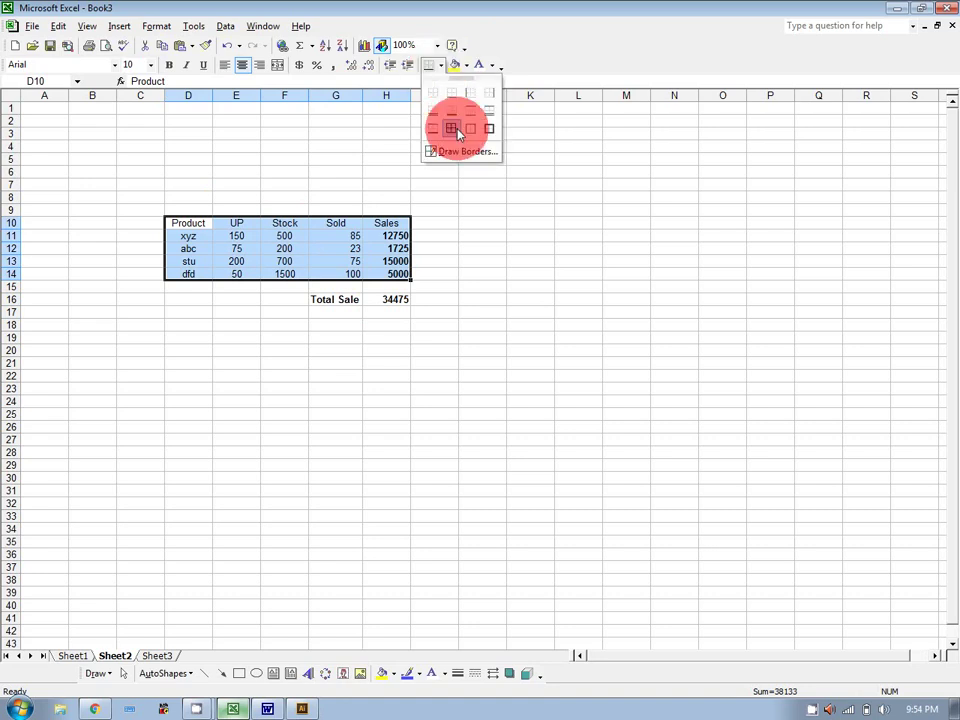
click(453, 130)
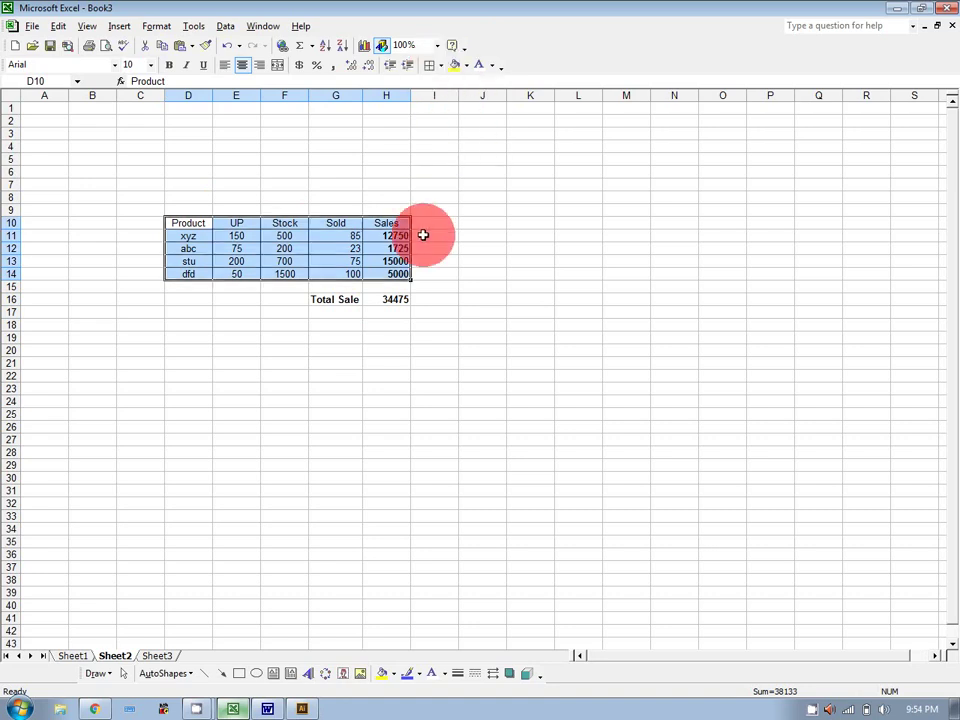
drag(337, 299, 390, 298)
click(429, 65)
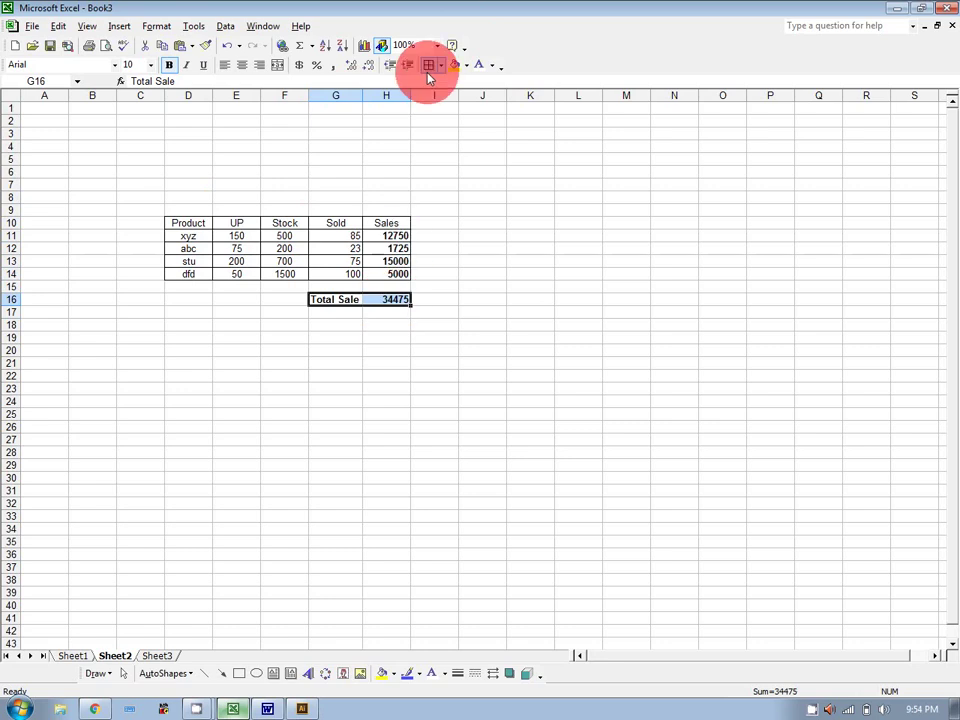
click(475, 206)
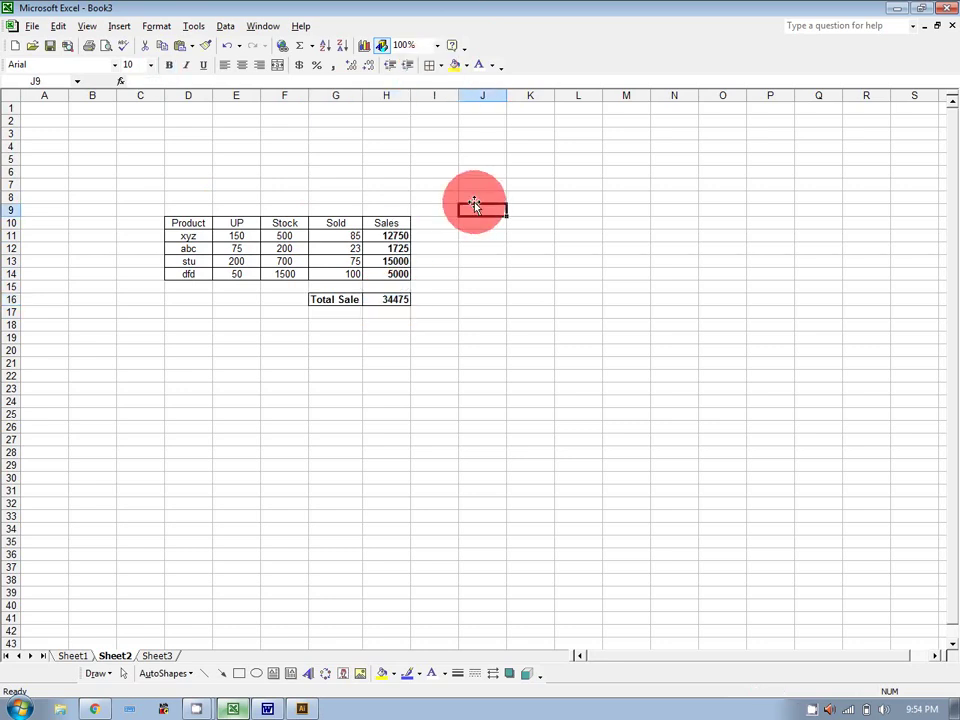
Review the H16 and H11 formulas, then bring the Word notes document to the front.
click(391, 300)
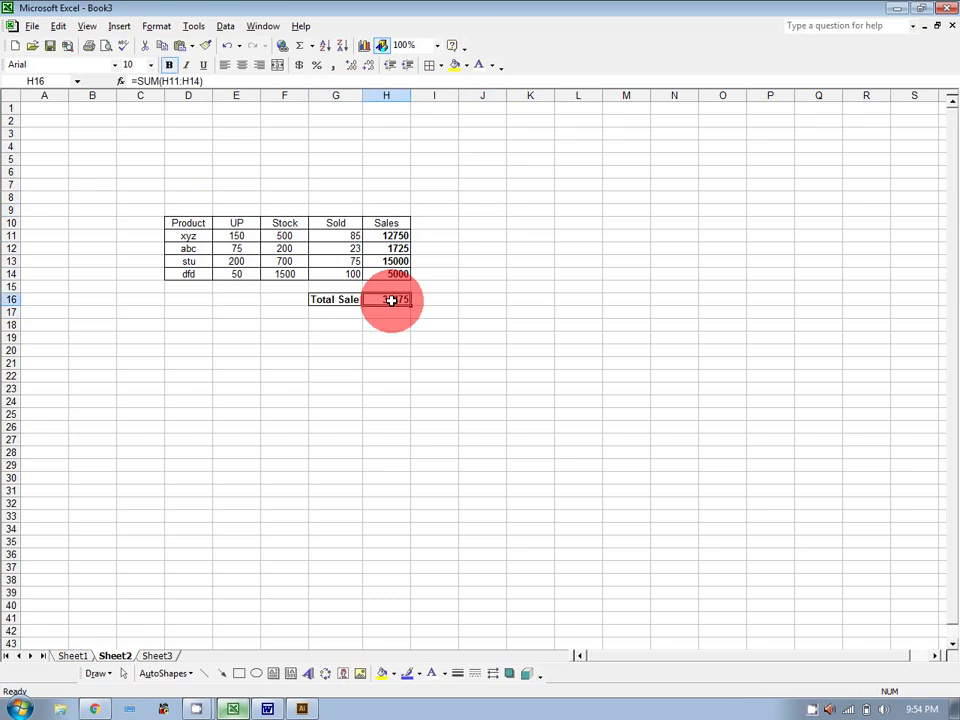
click(404, 236)
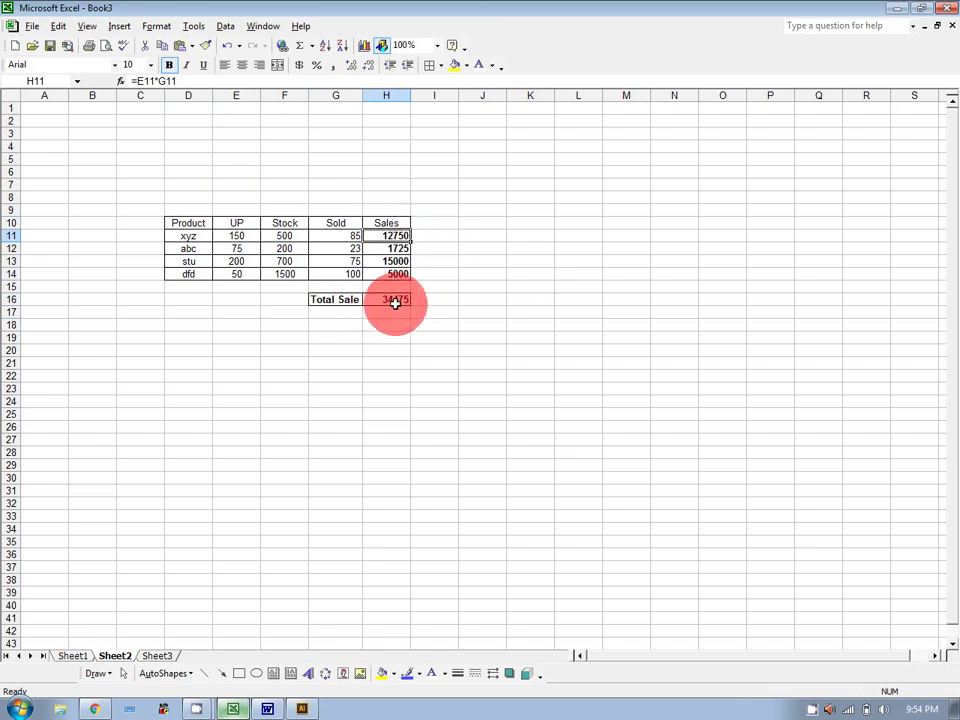
click(395, 301)
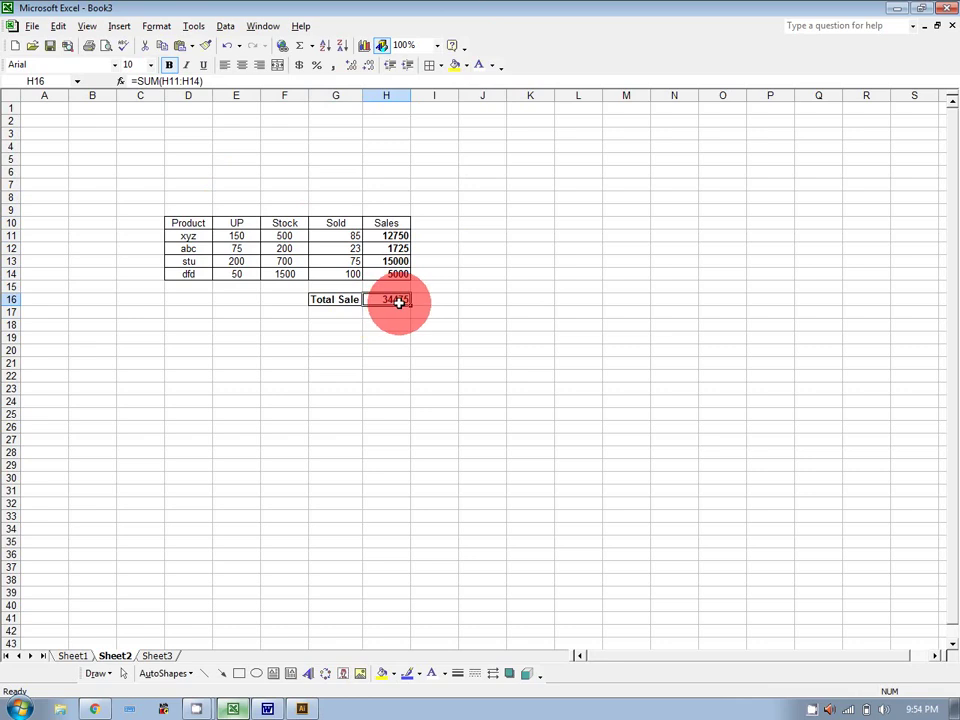
click(267, 709)
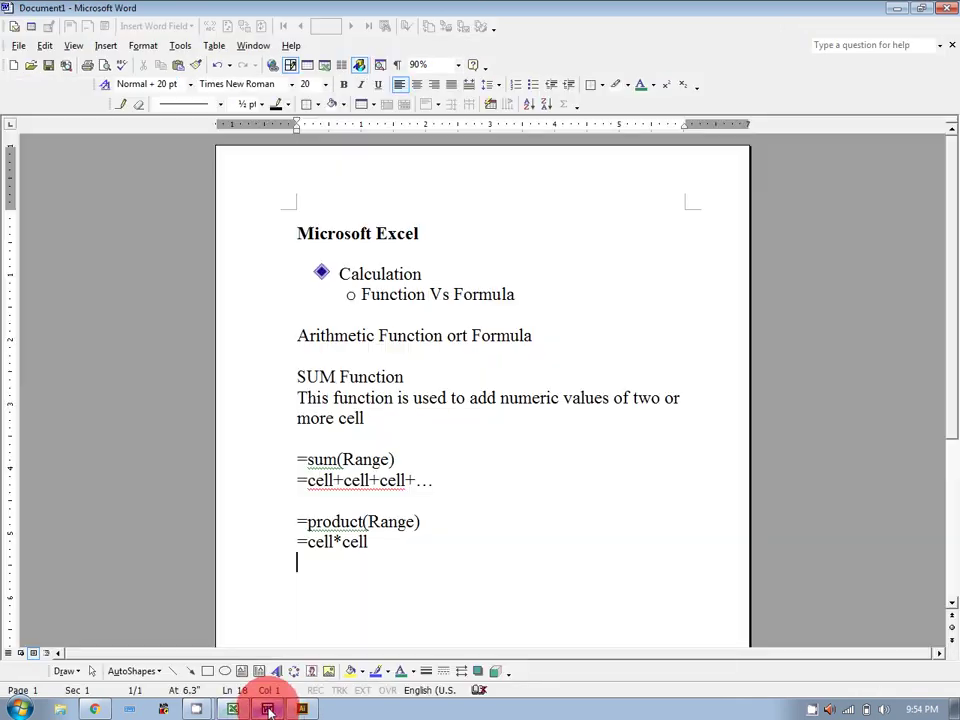